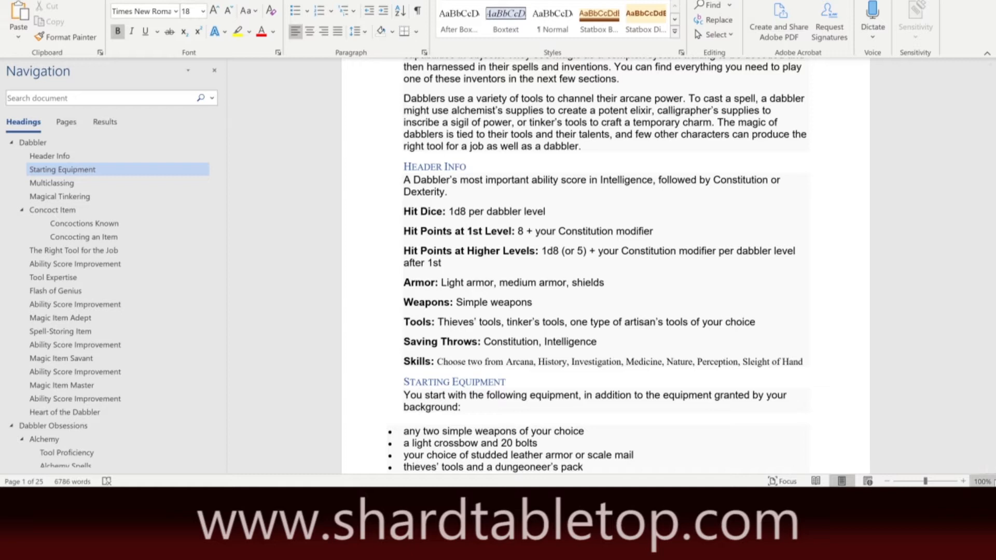
Read through the Dabbler class document from Header Info through Starting Equipment and Multiclassing to Magical Tinkering
scroll(992, 474, "down", 5)
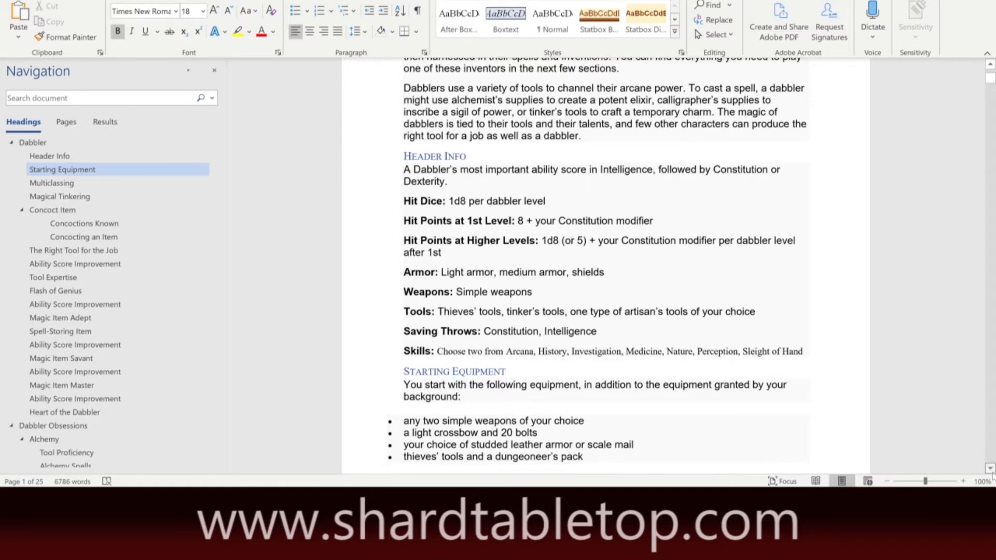
scroll(992, 474, "down", 1)
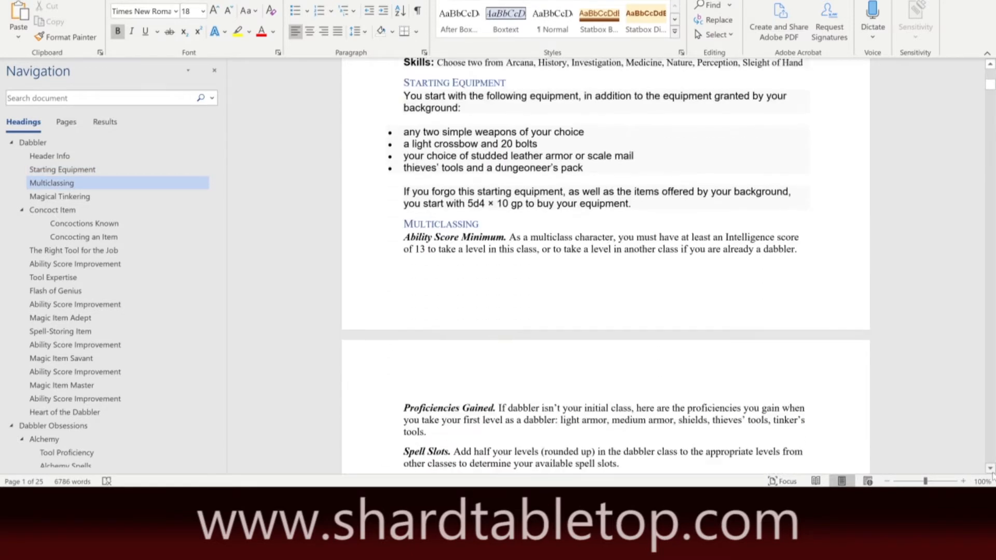
scroll(993, 474, "down", 1)
scroll(992, 475, "down", 2)
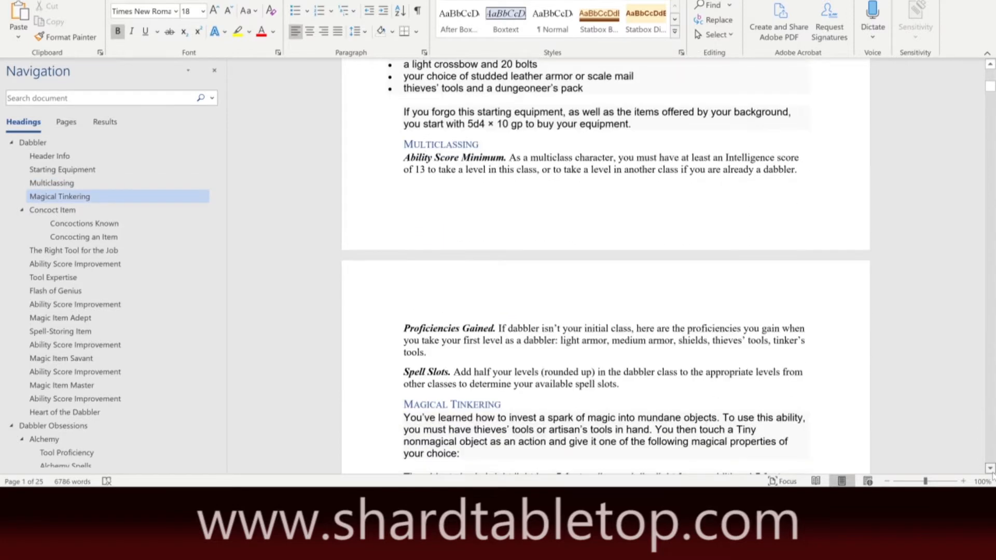
scroll(992, 475, "down", 3)
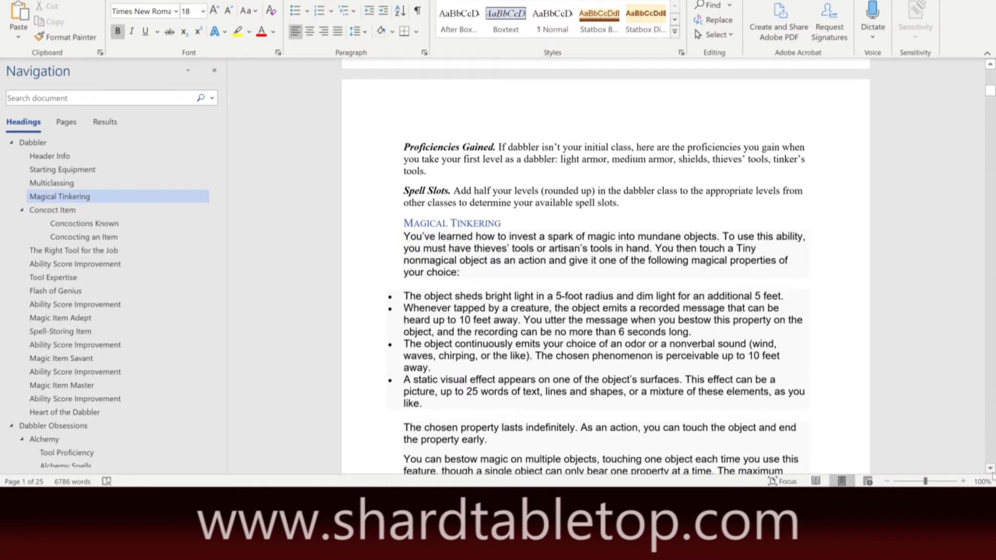
scroll(992, 474, "down", 1)
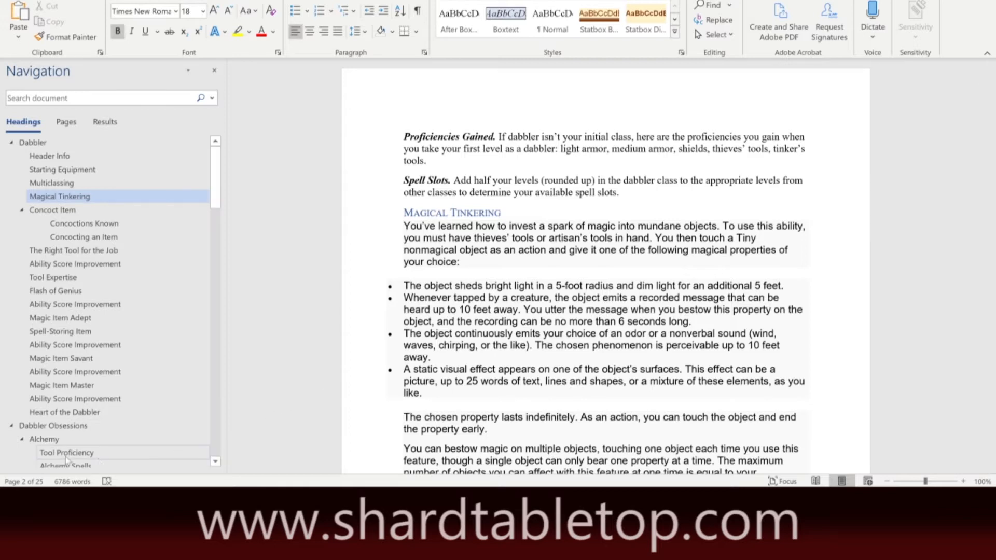
Examine the heading structure under Dabbler Obsessions, going through each Alchemy subsection from Tool Proficiency to Chemical Mastery
left_click(73, 431)
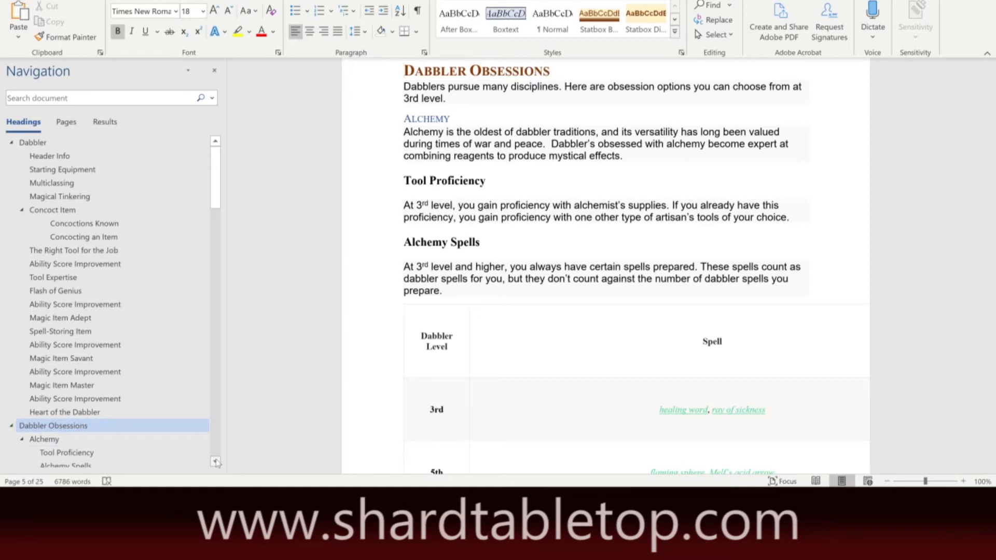
scroll(216, 462, "down", 2)
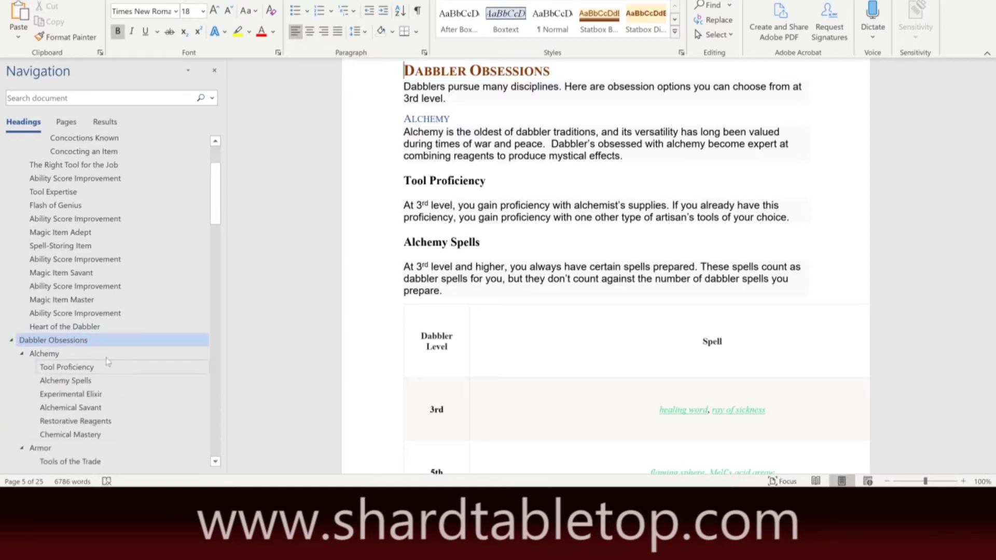
left_click(50, 356)
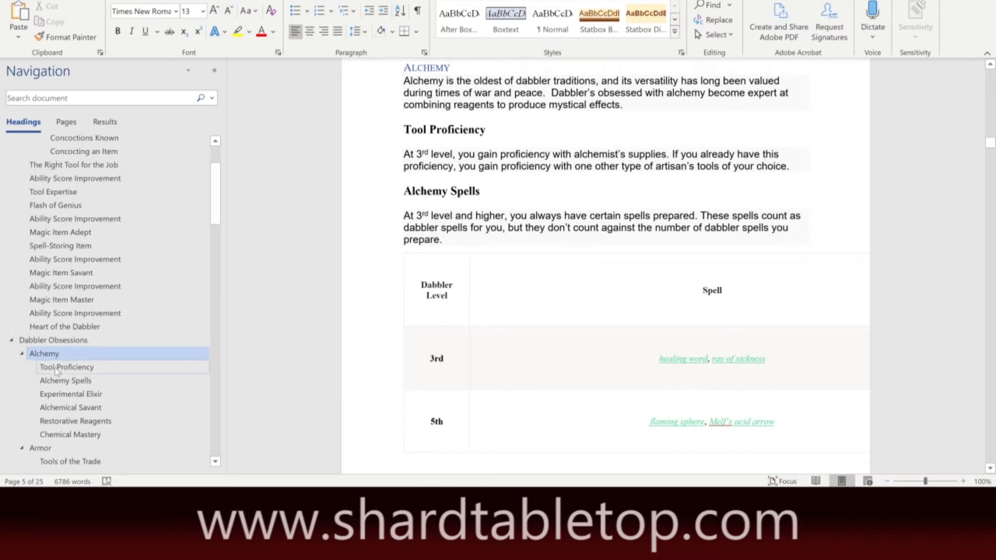
left_click(57, 368)
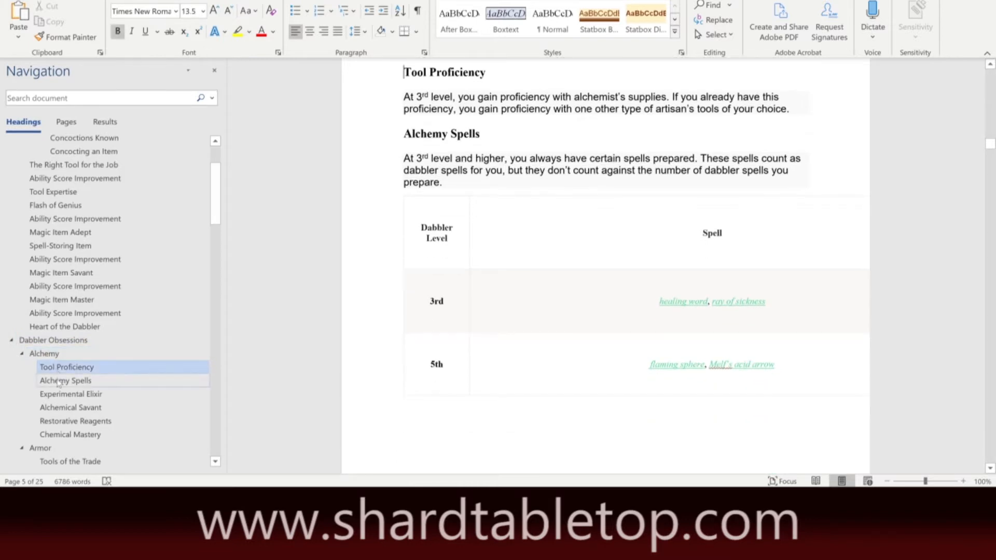
left_click(59, 382)
left_click(59, 395)
left_click(58, 409)
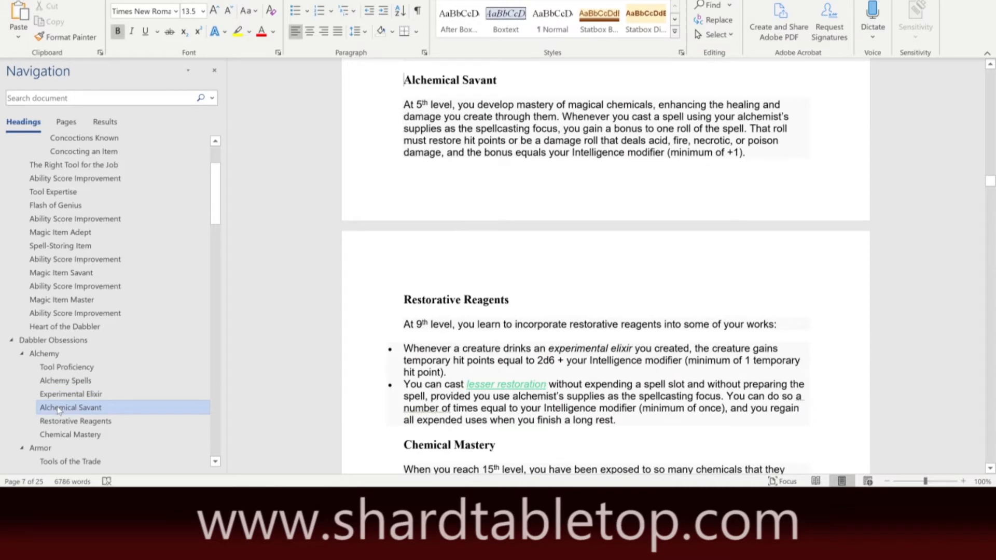
left_click(59, 423)
left_click(60, 436)
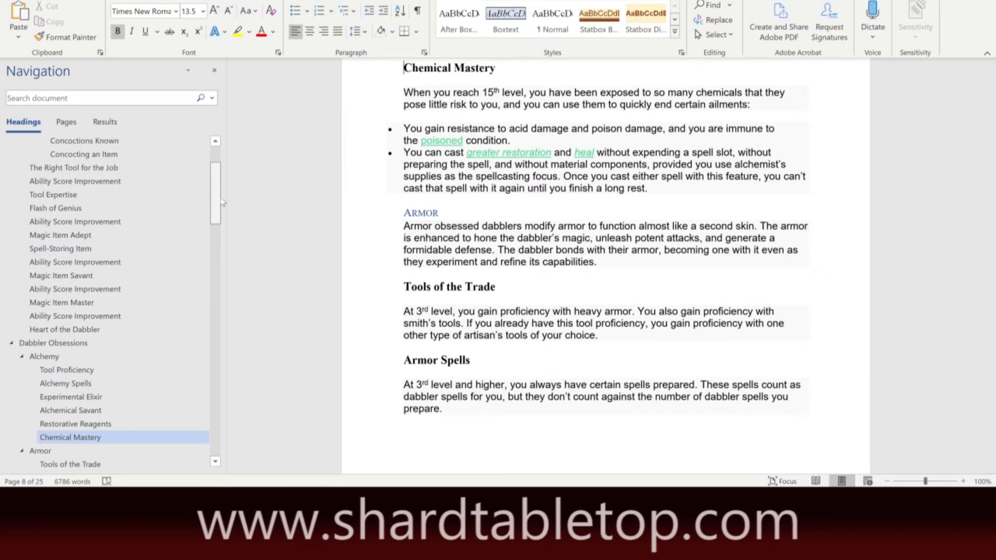
scroll(220, 204, "up", 2)
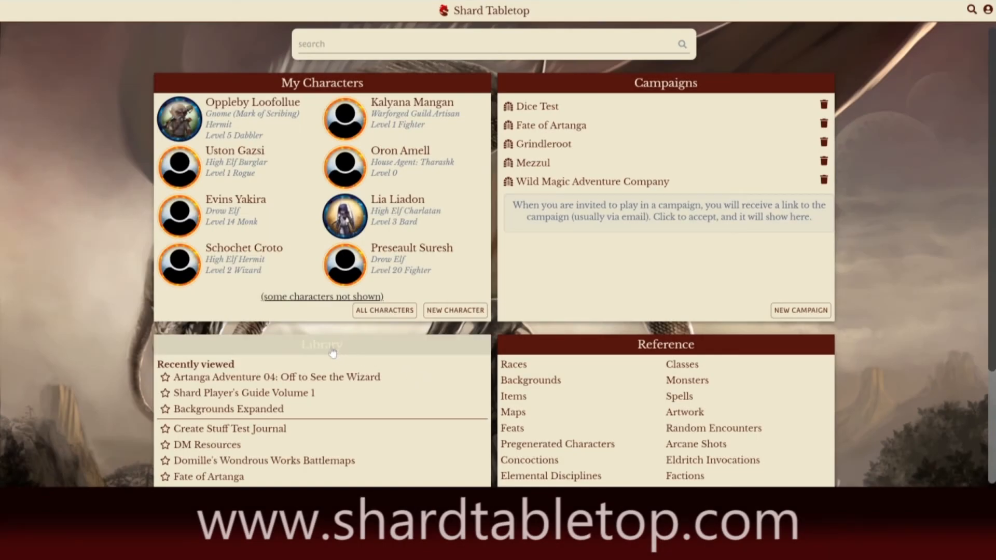
Switch to Shard Tabletop and start a new library book based on an imported file
left_click(343, 357)
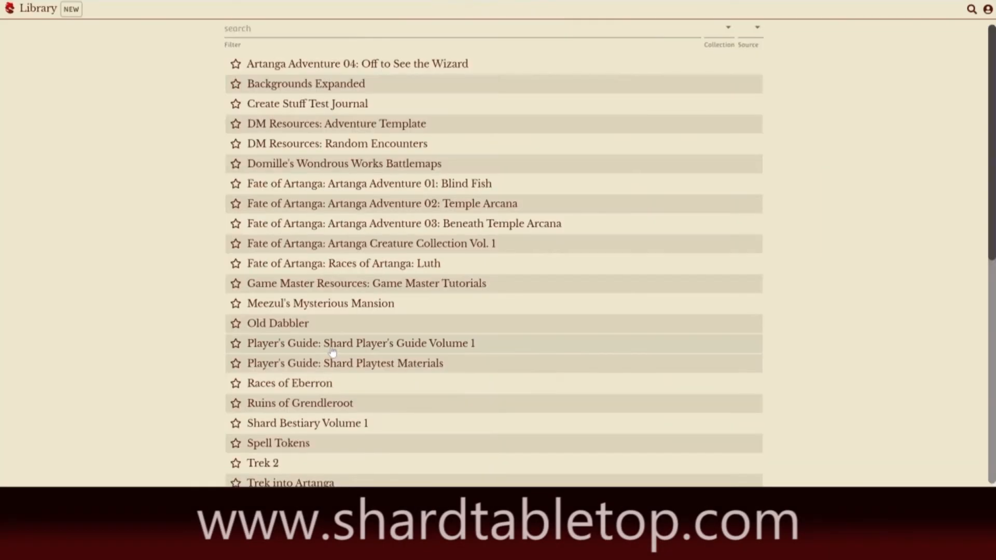
left_click(71, 10)
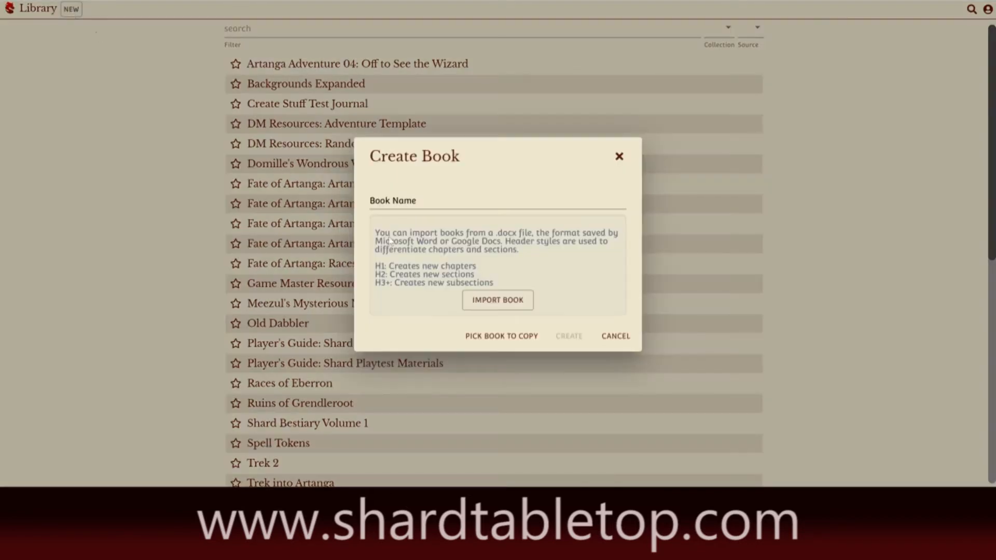
left_click(502, 304)
left_click(497, 304)
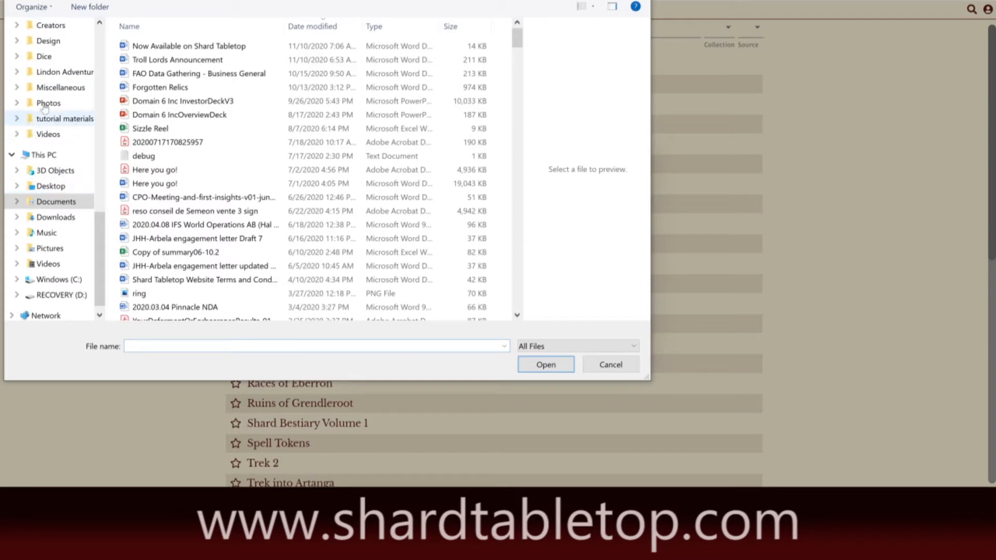
Import the Dabbler Word document from the Dabbler folder inside Shard Tabletop and create the book from it
left_click(100, 22)
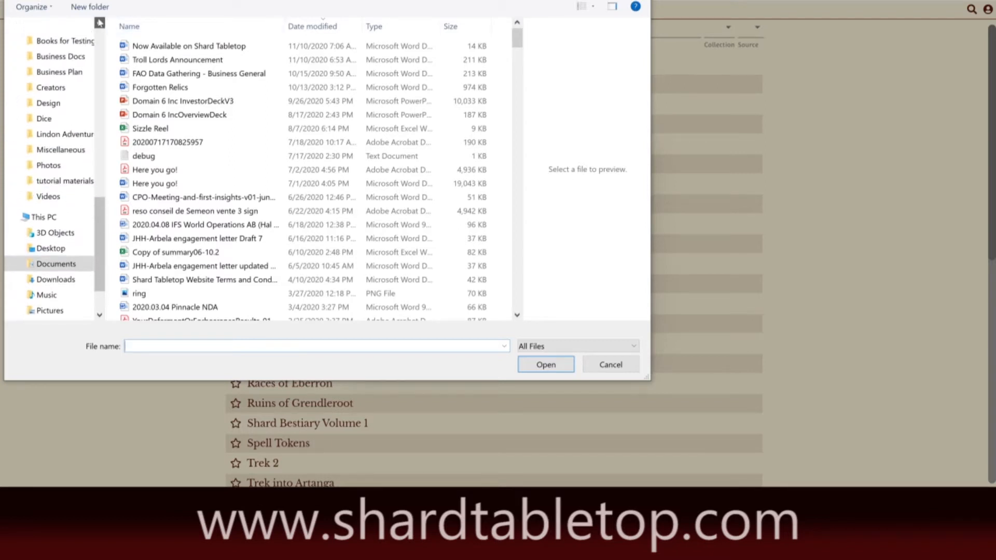
left_click(100, 23)
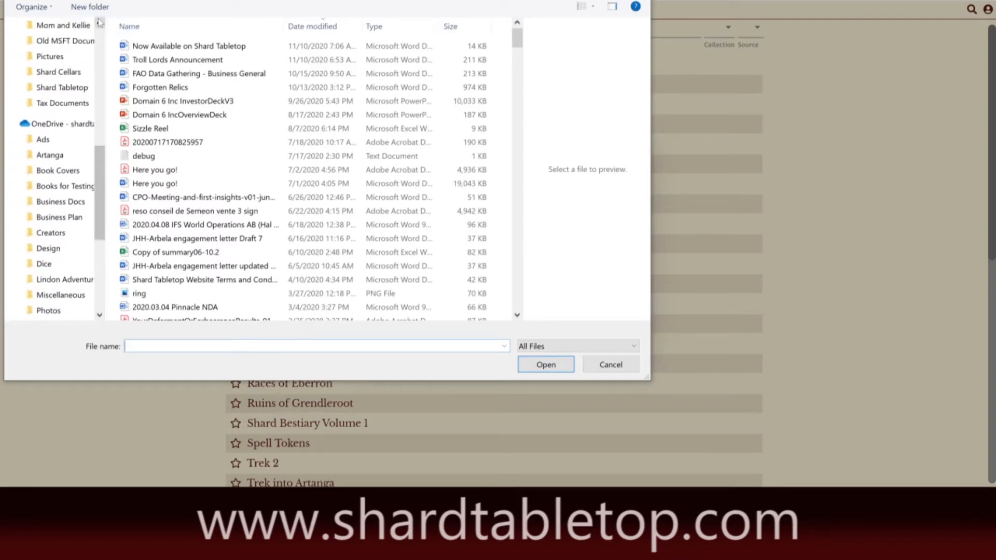
left_click(33, 89)
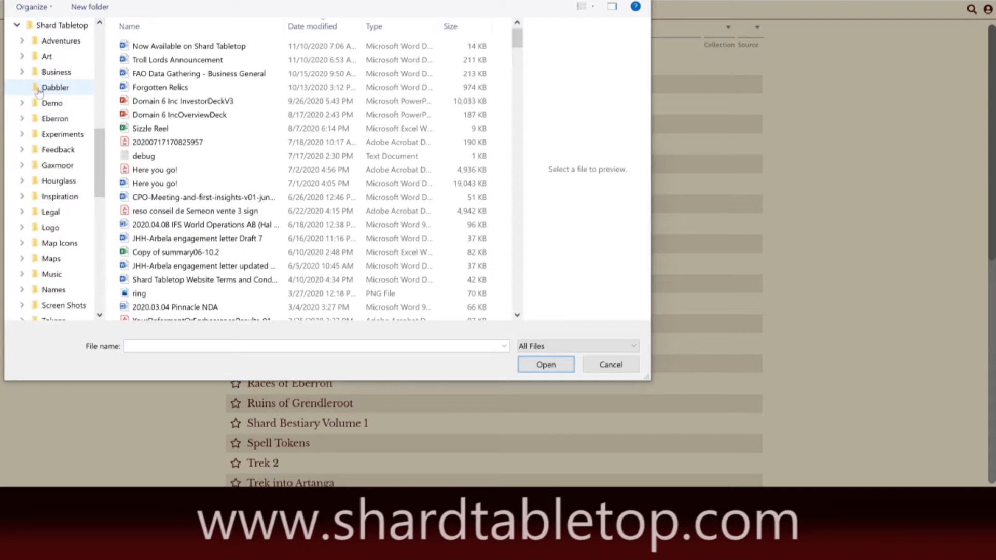
left_click(39, 91)
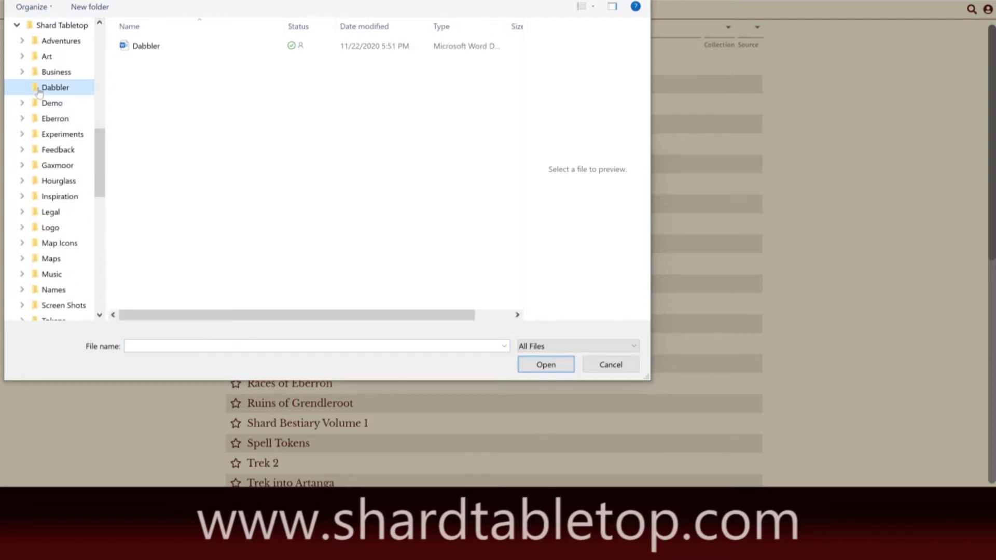
left_click(144, 52)
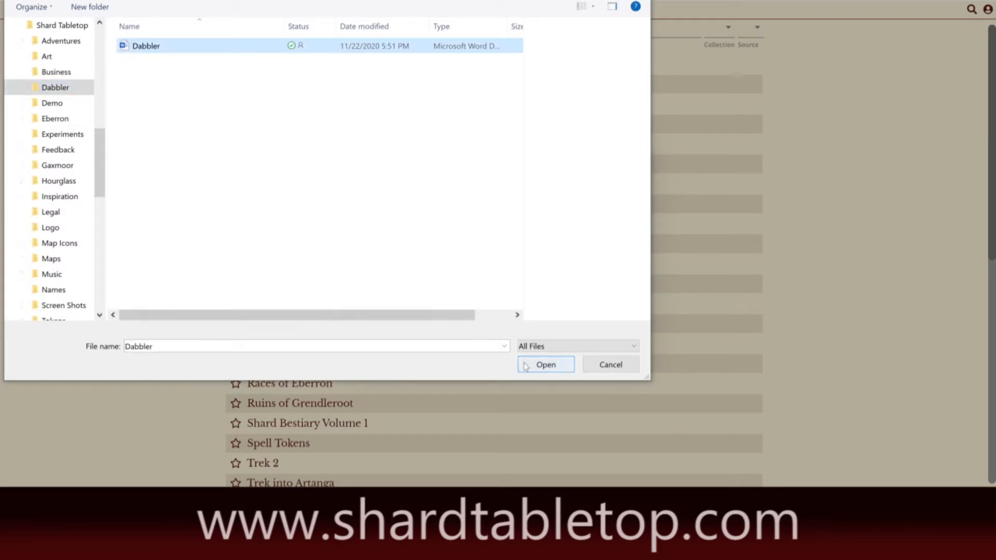
left_click(547, 365)
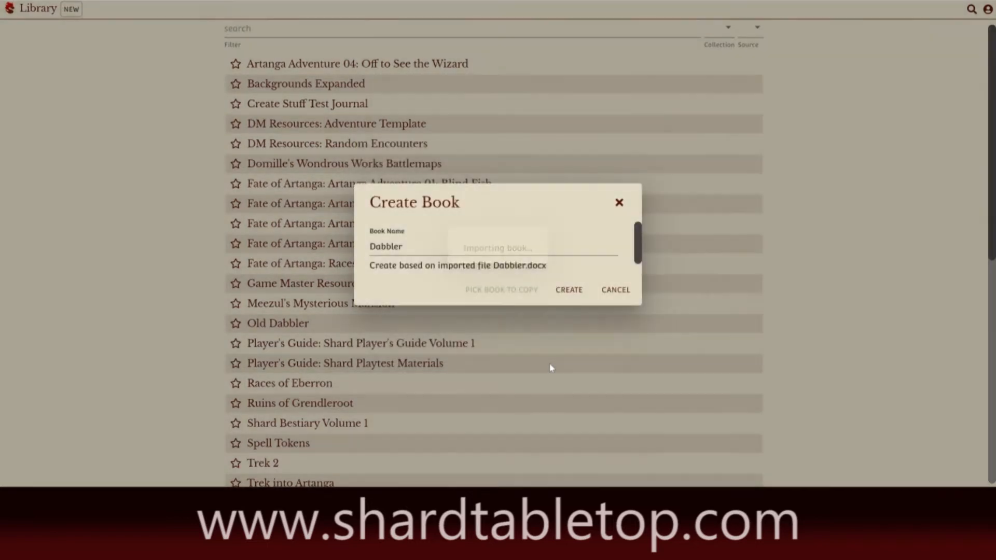
left_click(569, 292)
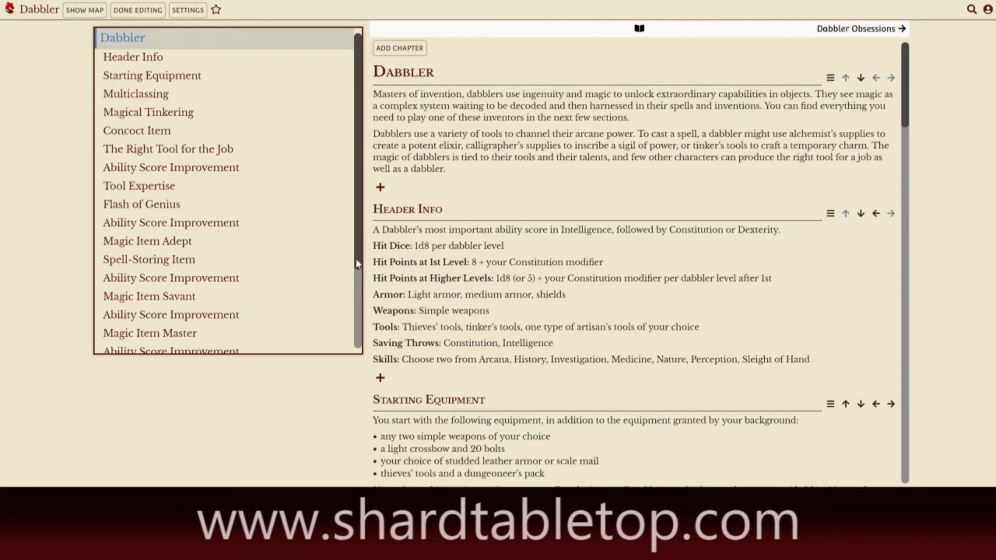
Review the imported book's table of contents, including the sections of the Dabbler Obsessions and Concoctions chapters
scroll(357, 264, "down", 3)
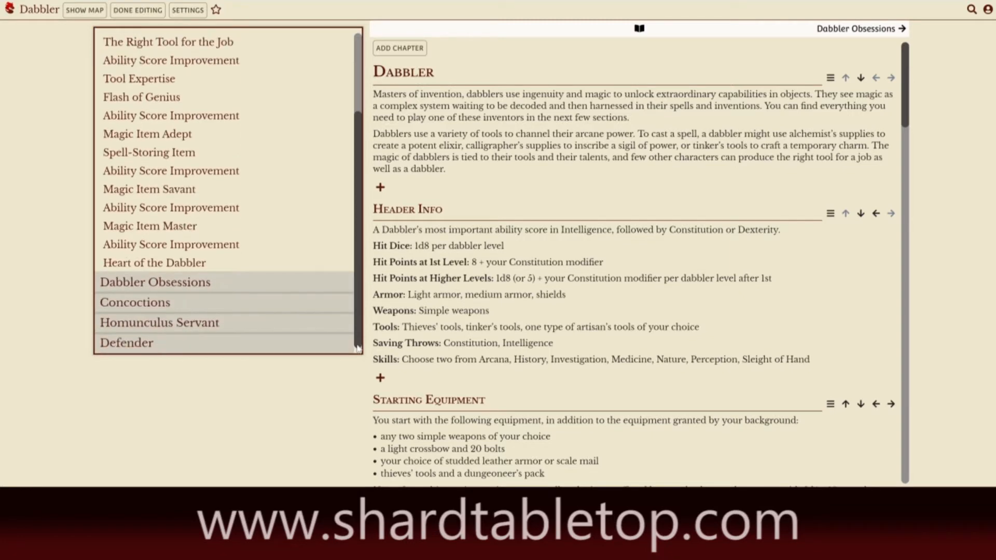
left_click(176, 286)
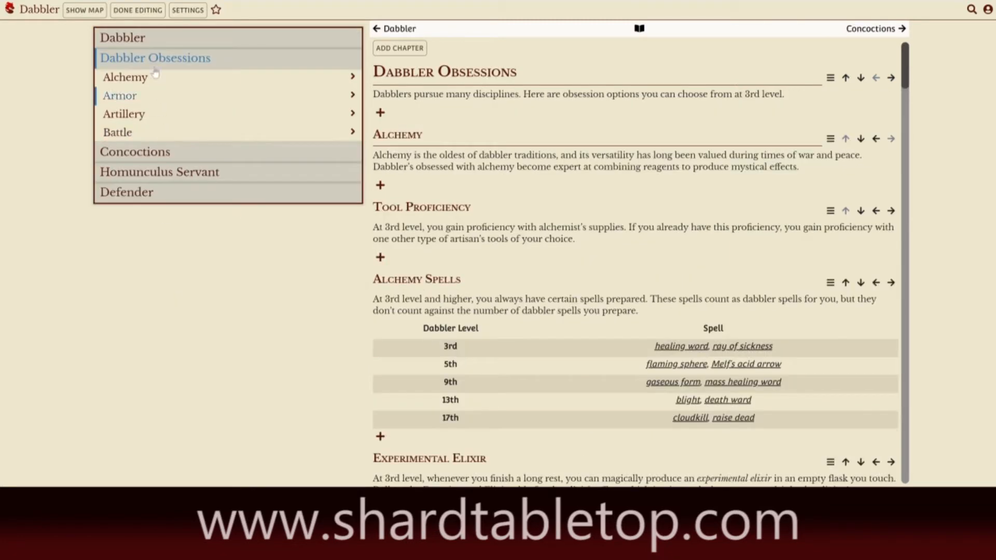
left_click(135, 153)
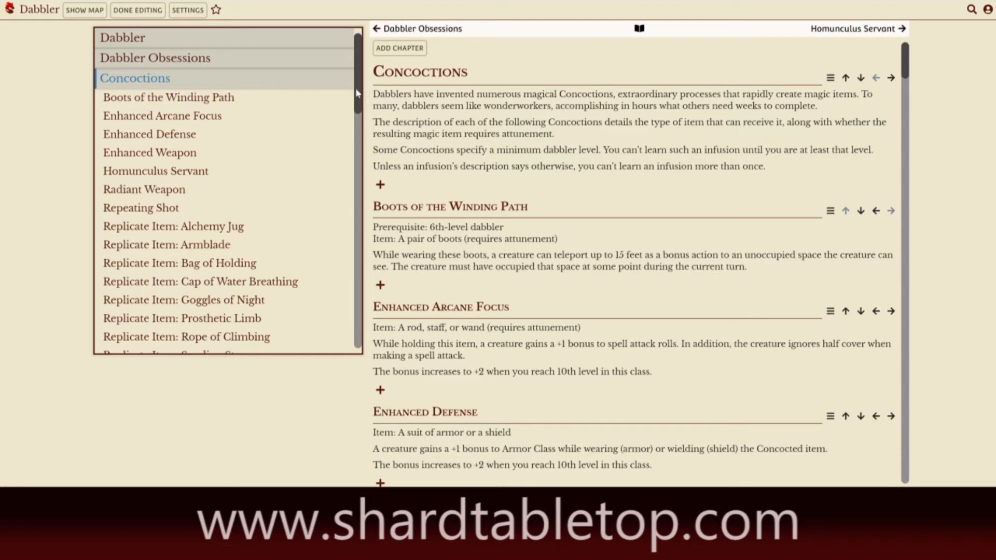
left_click_drag(357, 94, 362, 337)
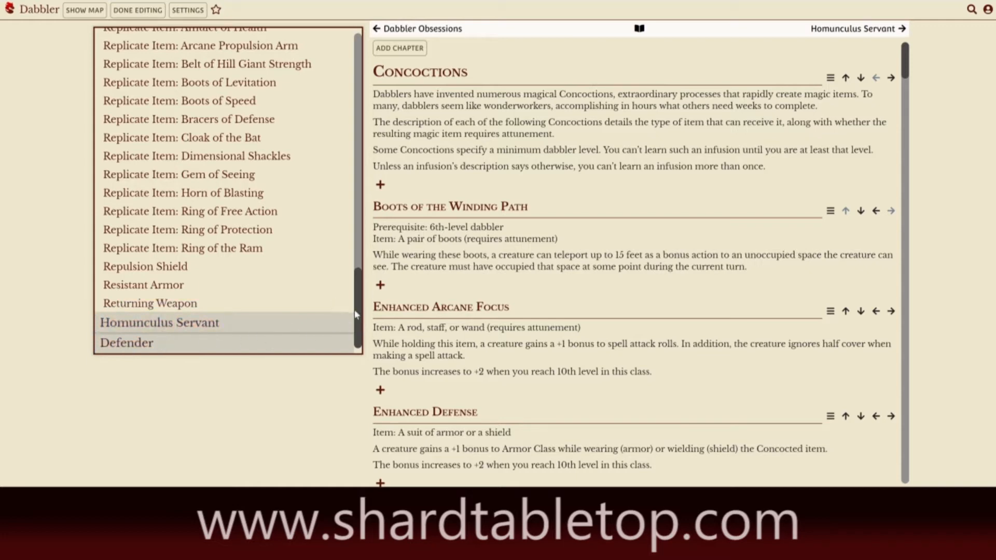
left_click_drag(360, 314, 355, 36)
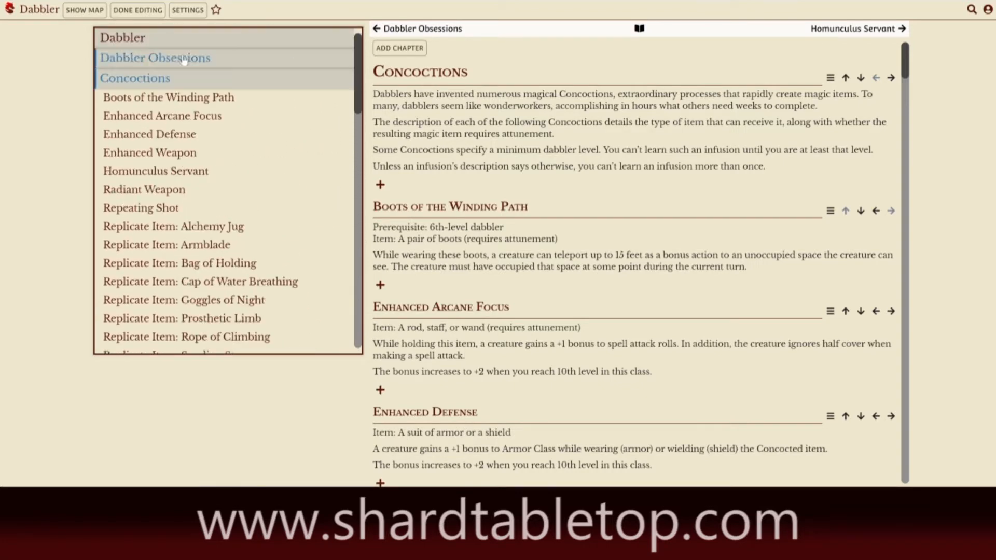
Convert the Dabbler chapter to a class, check the converted content, and keep it with the book updated
left_click(133, 41)
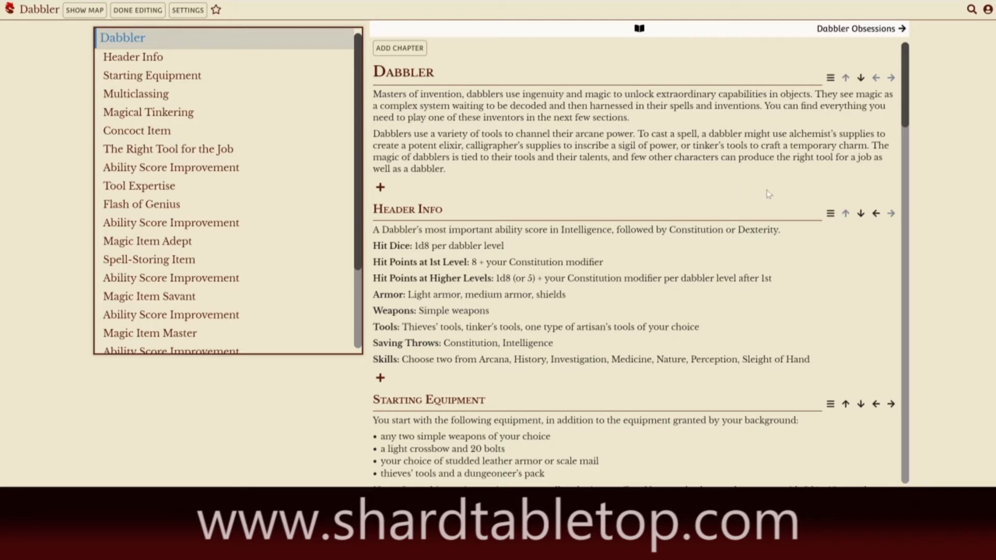
left_click(830, 78)
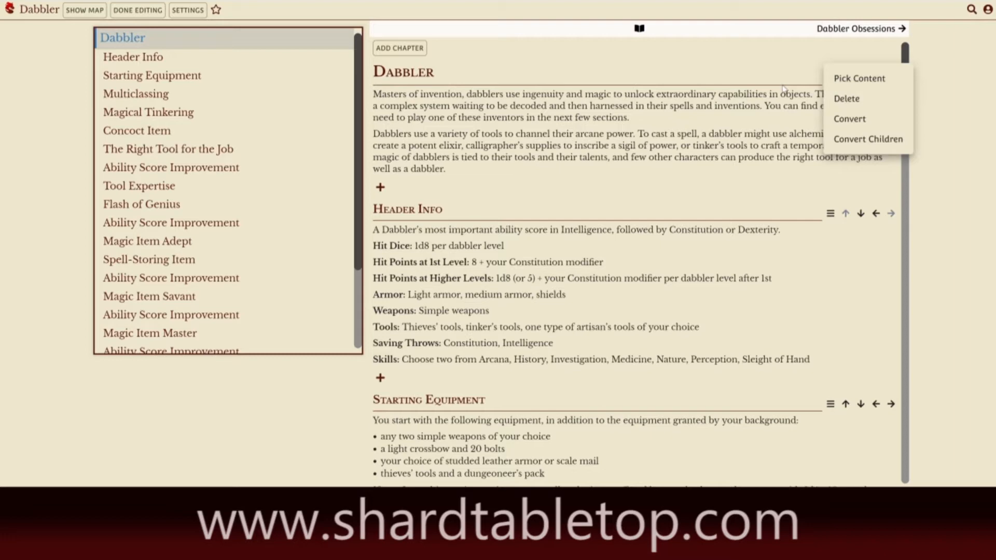
left_click(836, 117)
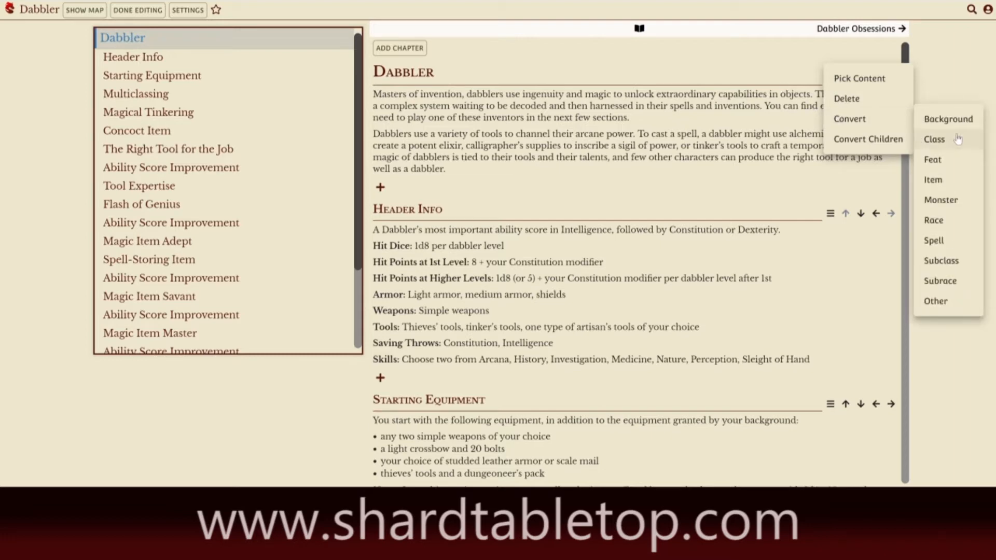
left_click(934, 139)
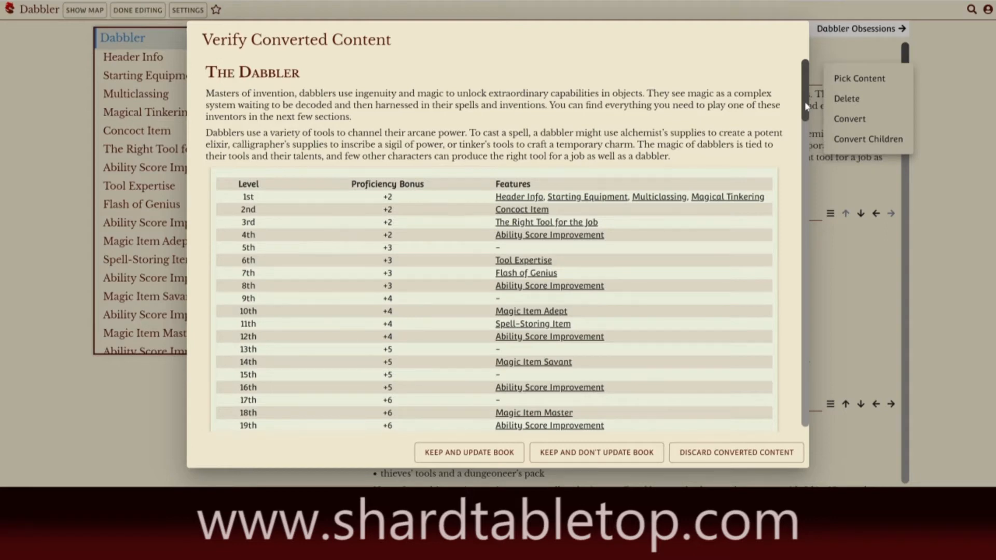
left_click_drag(805, 107, 797, 167)
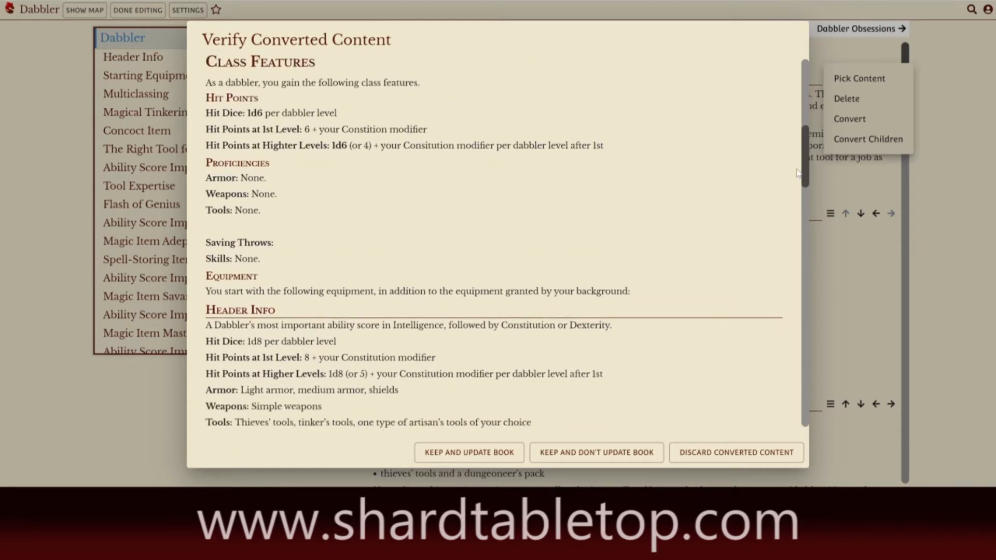
left_click_drag(798, 172, 797, 216)
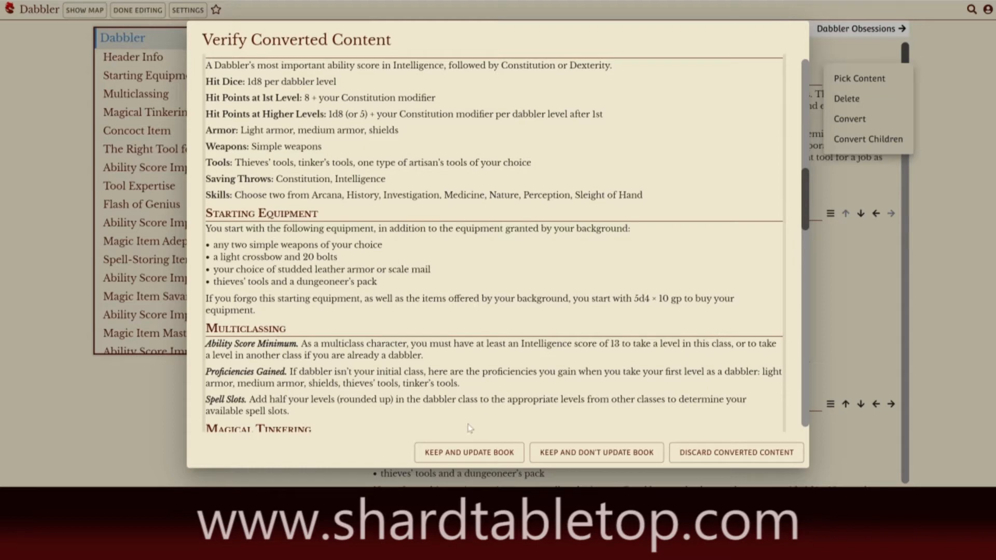
left_click(450, 454)
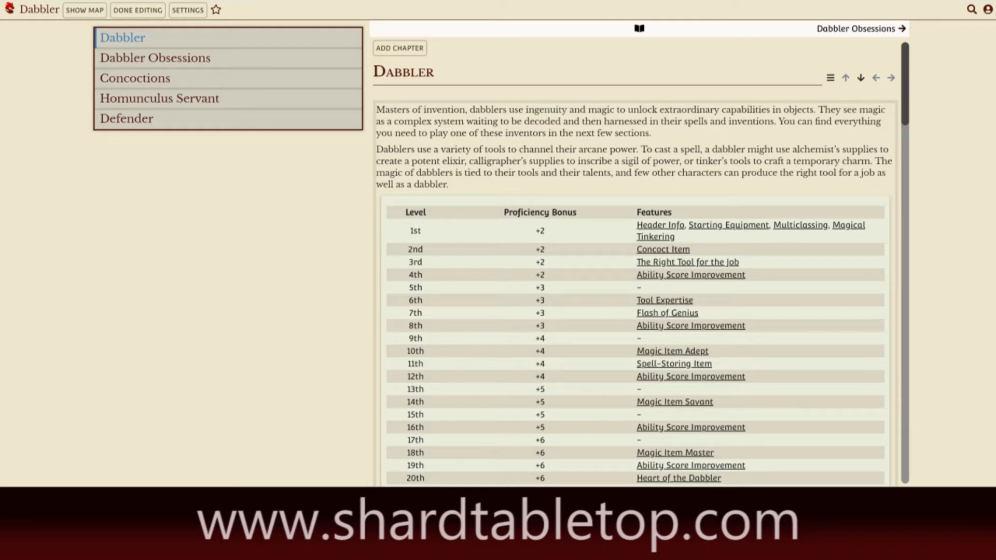
Open the Dabbler class for editing and look over its level table and features down to Heart of the Dabbler
left_click(596, 293)
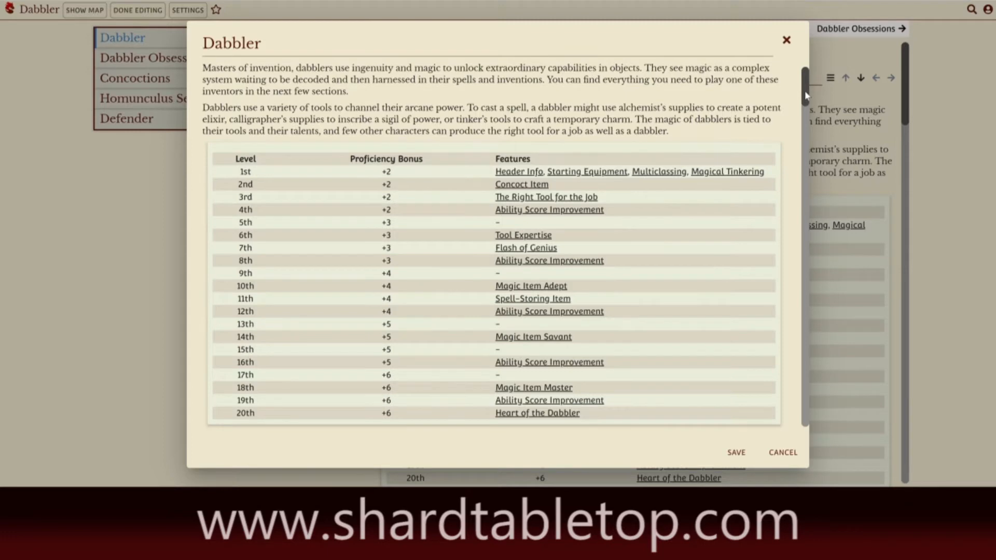
scroll(804, 97, "down", 3)
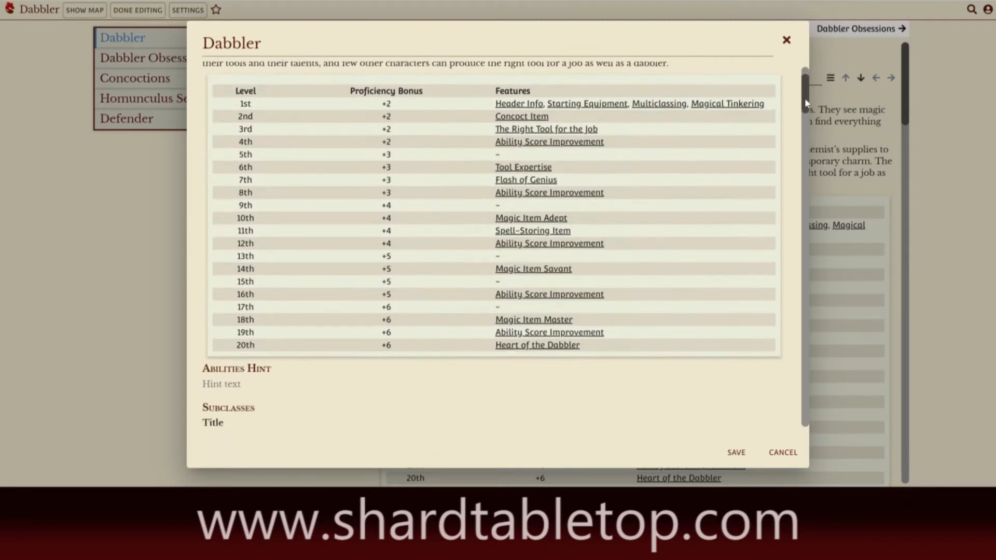
scroll(804, 98, "up", 5)
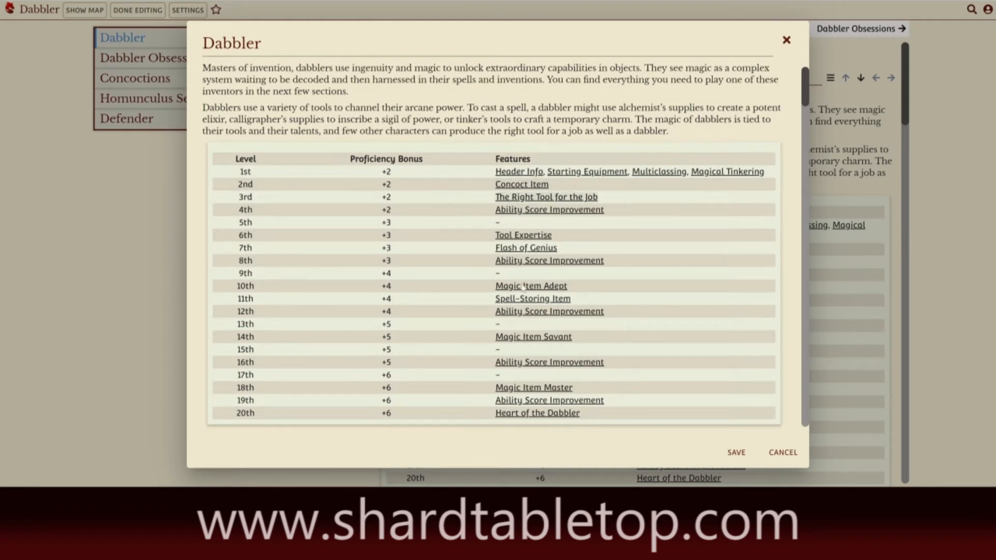
left_click(518, 415)
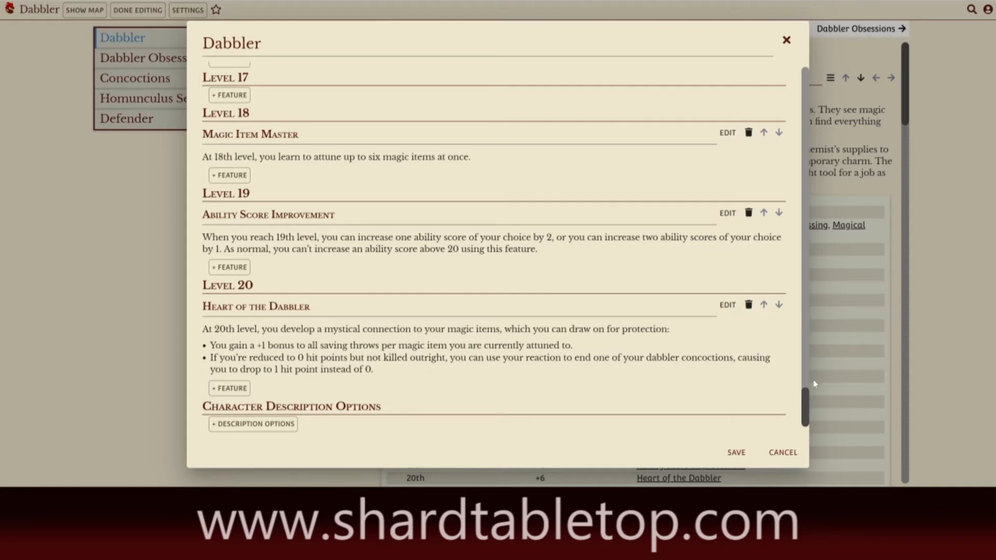
Cut the sentence about the Dabbler's most important ability scores out of the level 1 Header Info feature
left_click_drag(806, 413, 775, 136)
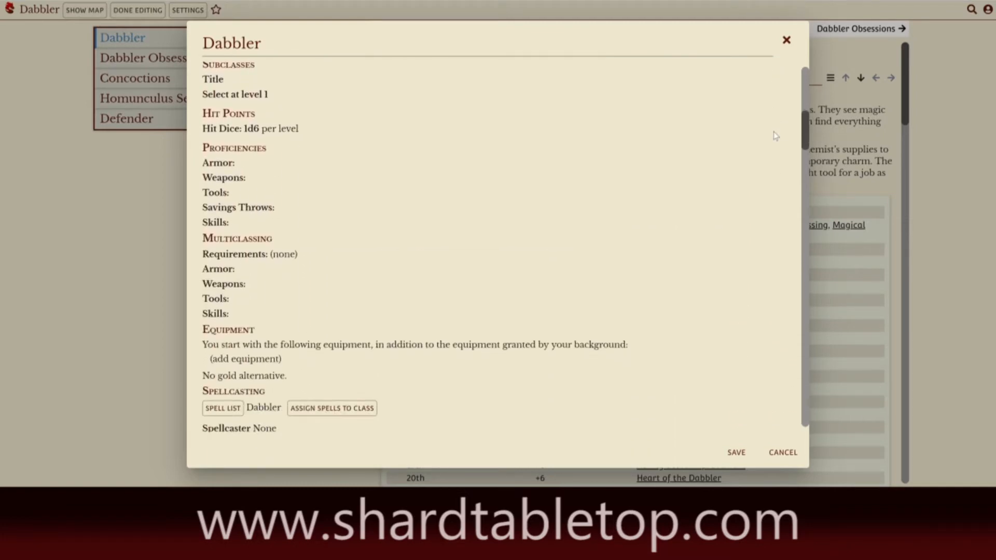
left_click_drag(806, 128, 806, 152)
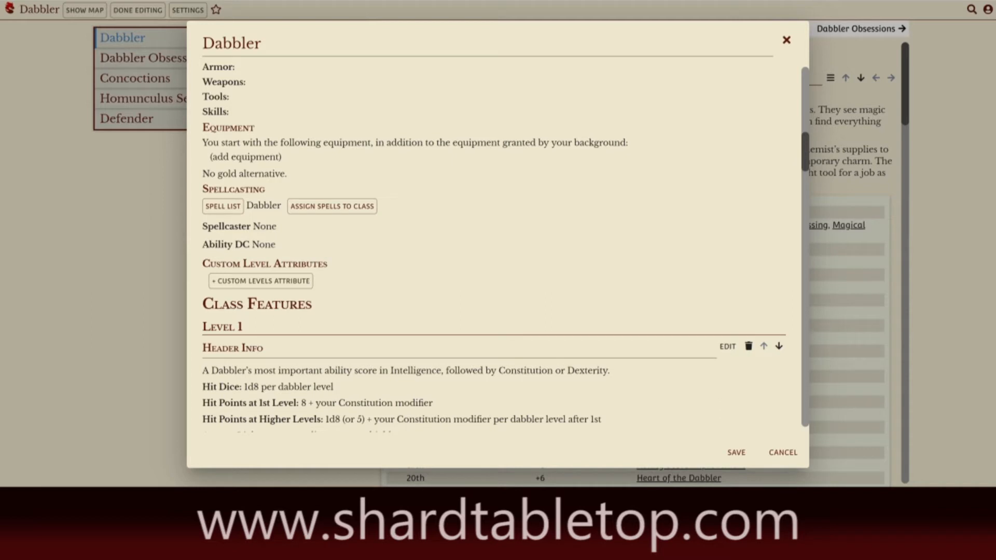
left_click_drag(611, 371, 588, 372)
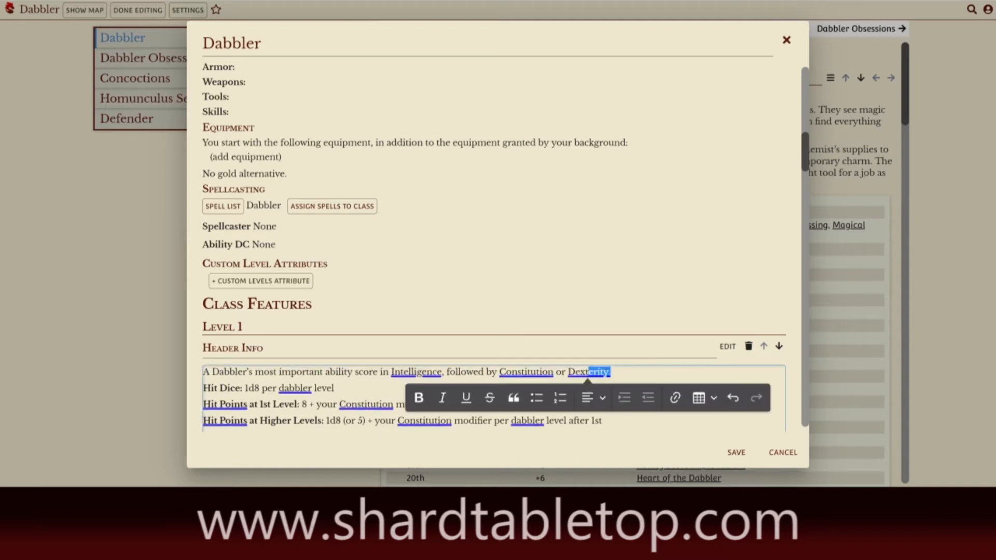
left_click(611, 372)
left_click_drag(611, 372, 203, 372)
key("ctrl+c")
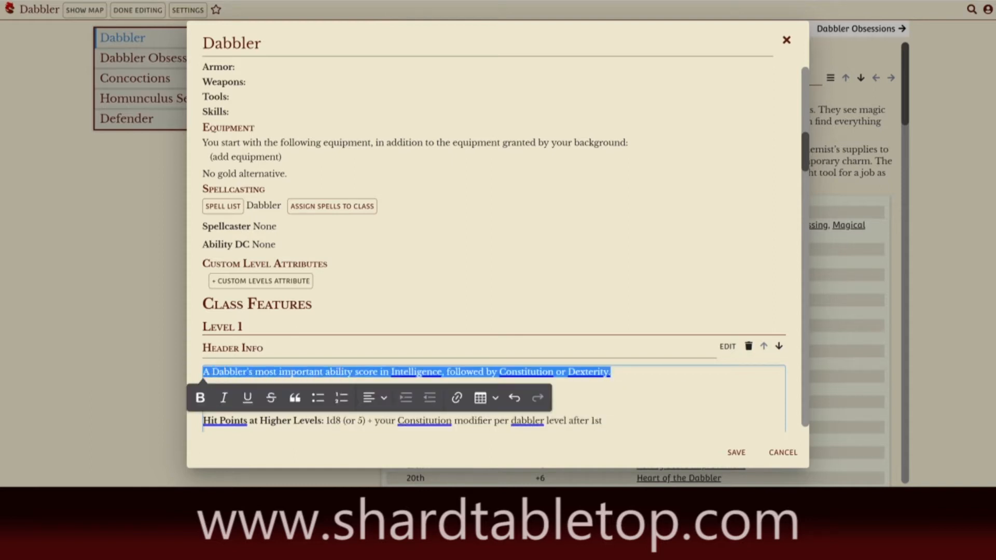
key("BackSpace")
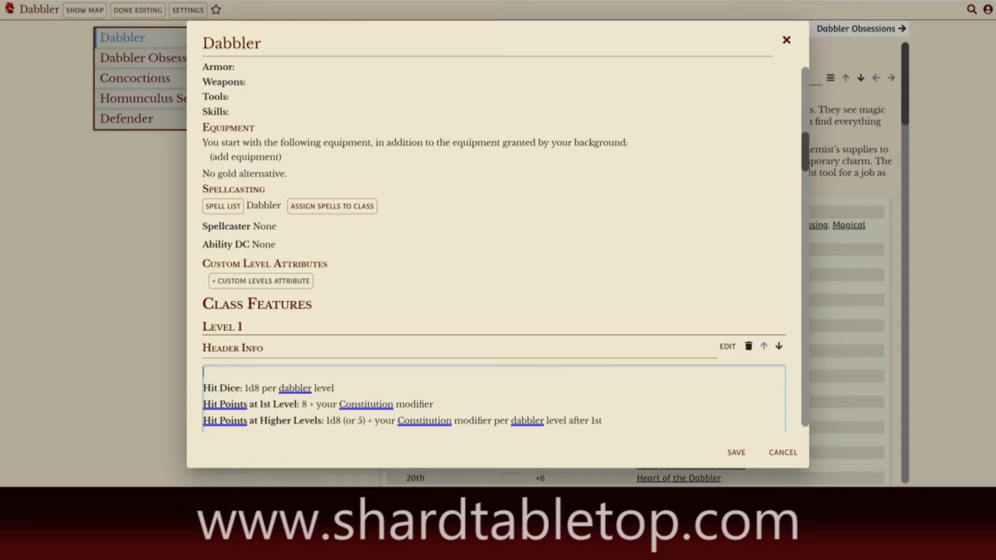
Paste the cut ability score sentence into the class's Abilities Hint
left_click(805, 160)
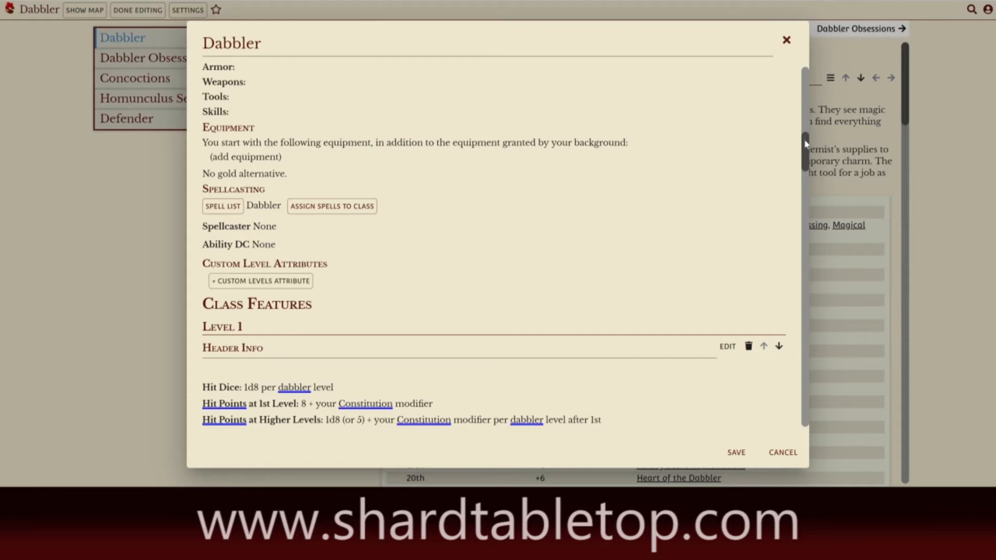
left_click_drag(805, 138, 803, 103)
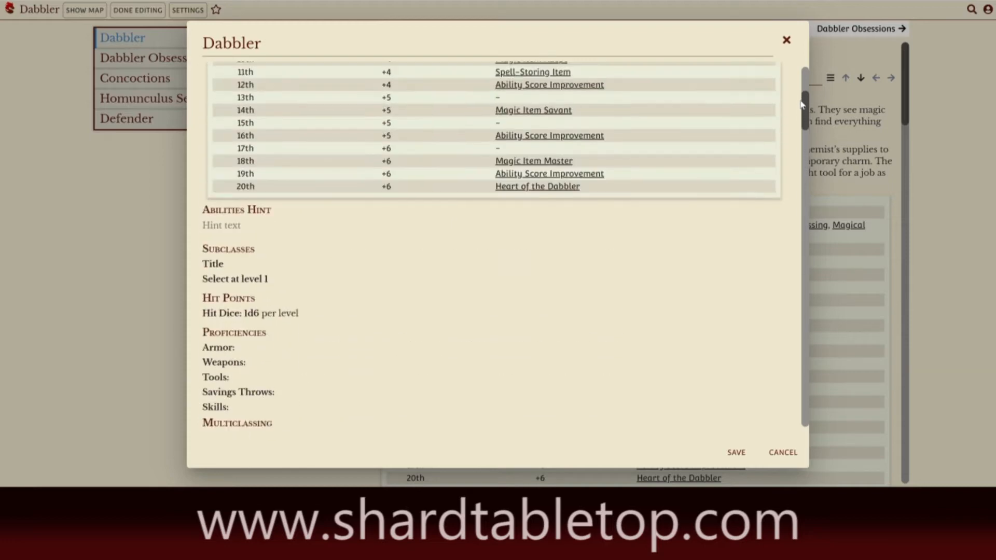
left_click(222, 225)
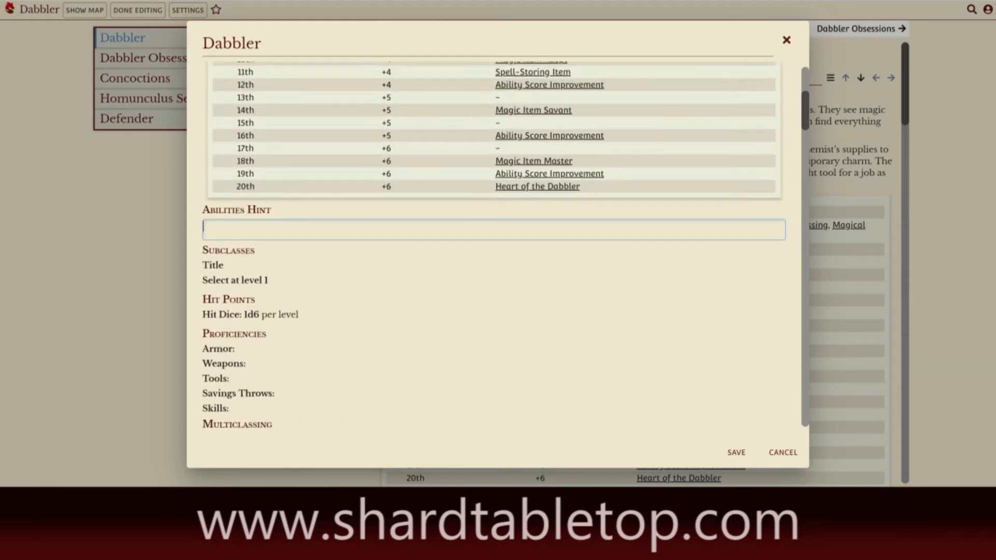
key("ctrl+v")
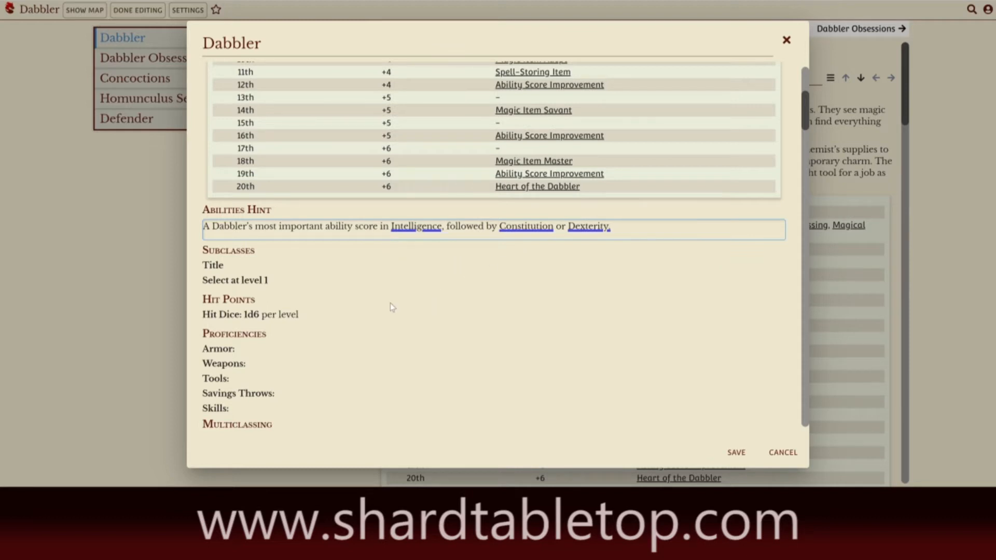
Title the subclasses "Obsessions" and make them selectable at level 3
left_click(215, 268)
left_click(215, 269)
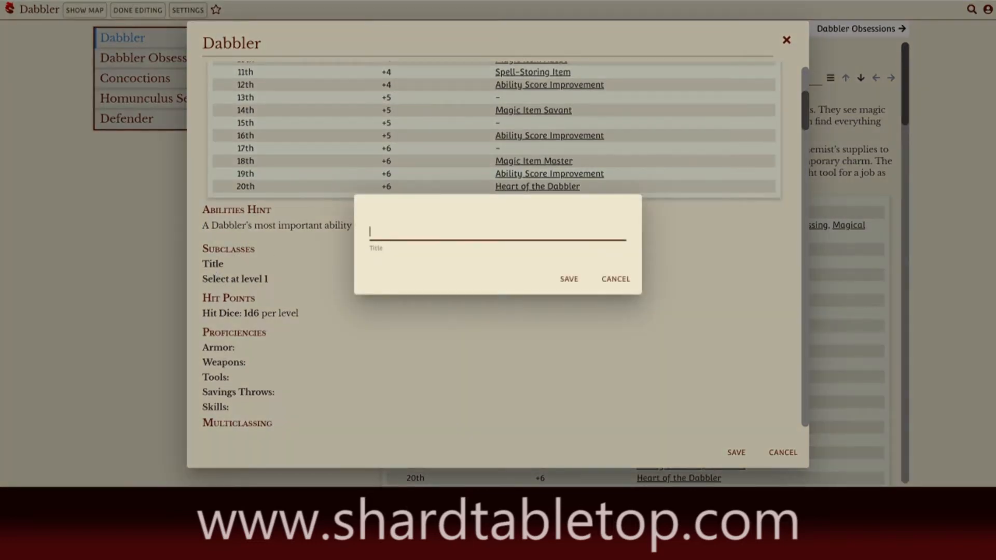
type("Obss")
type("essions")
left_click(568, 281)
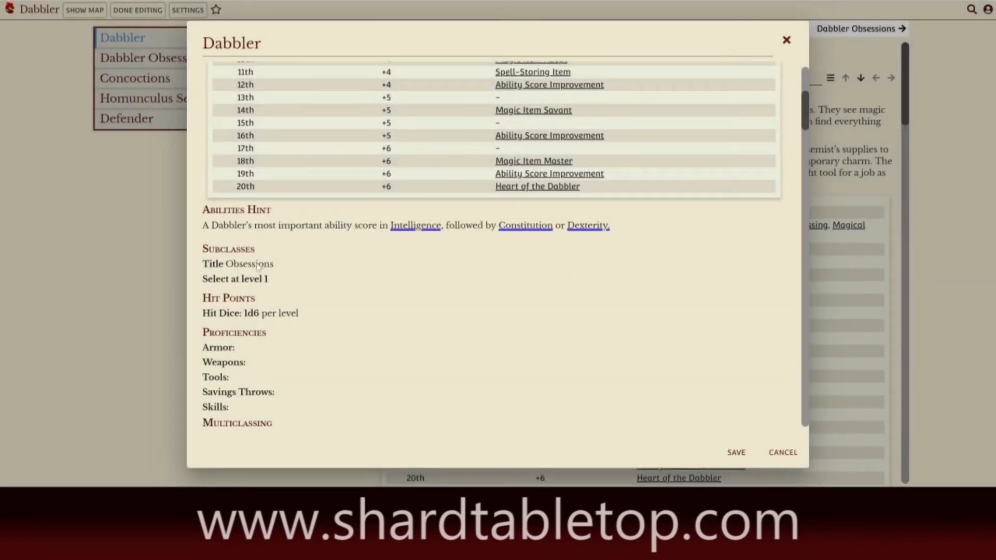
left_click(222, 280)
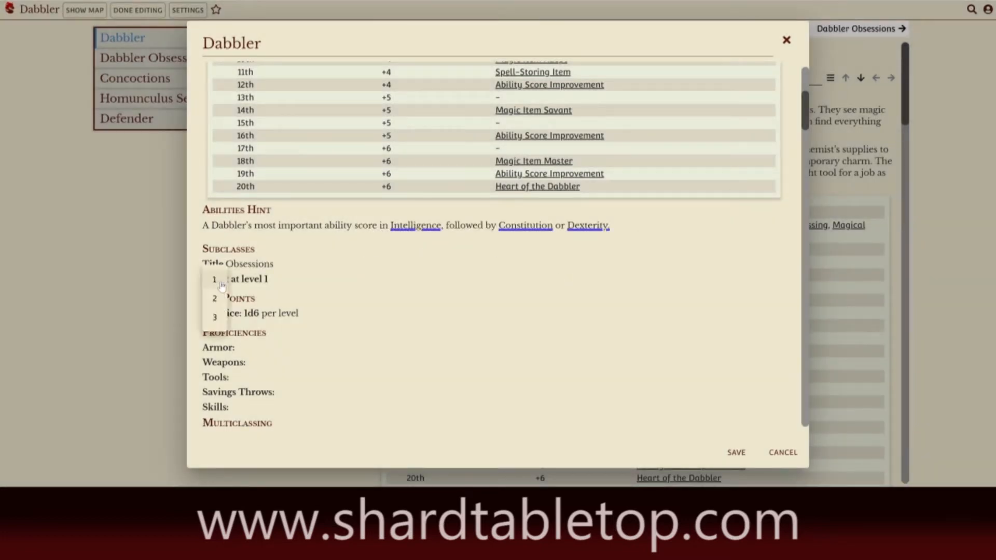
left_click(214, 317)
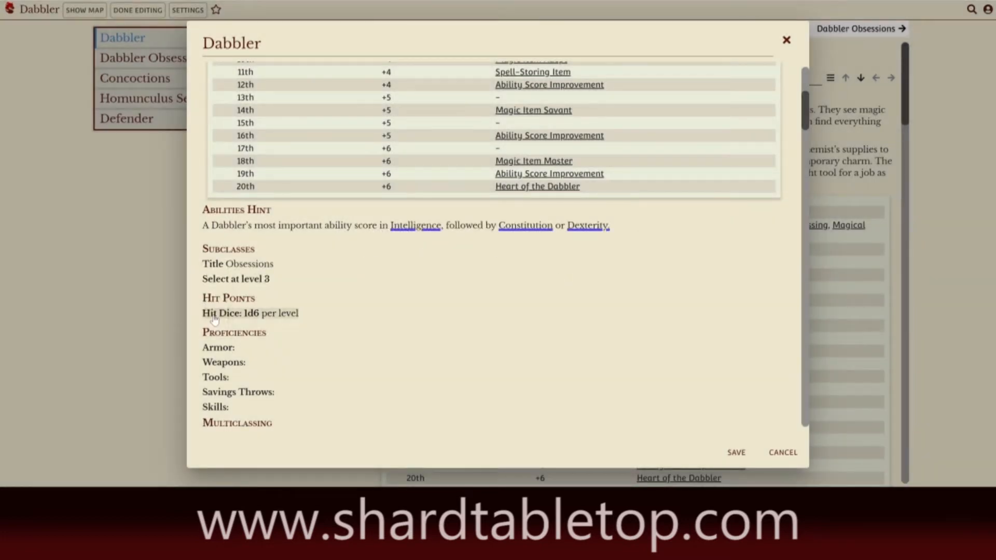
Set the class hit die to d8 and grant armor proficiency in light, medium and shields
left_click(257, 314)
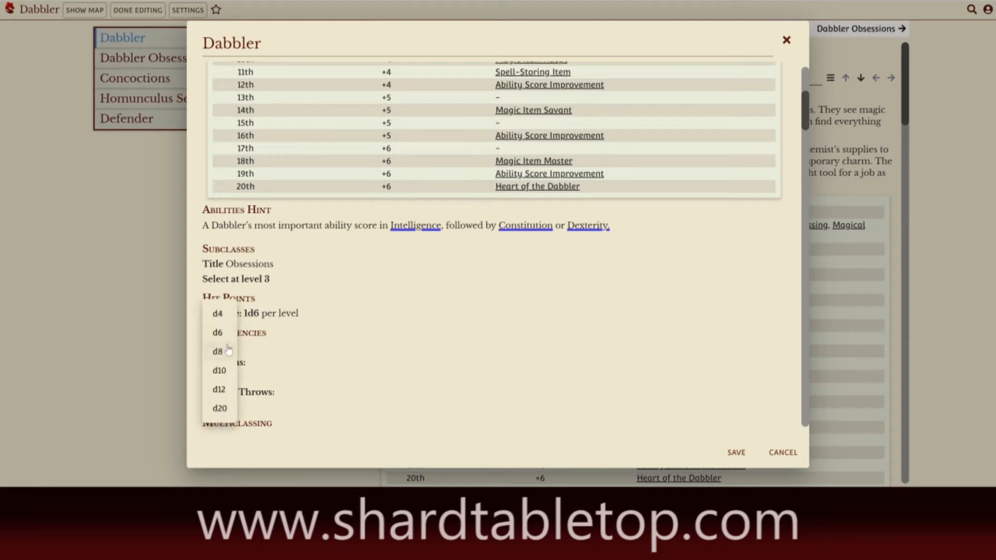
left_click(217, 351)
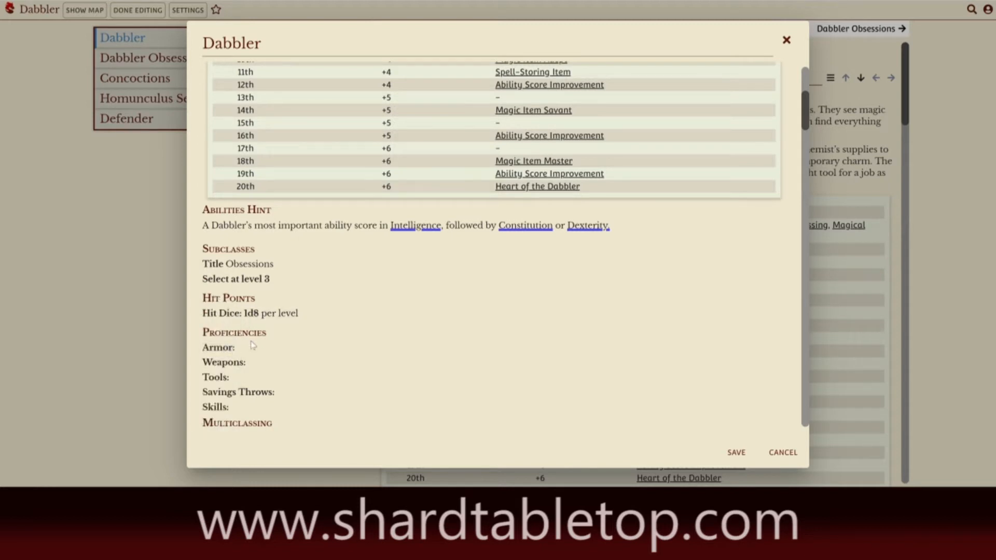
left_click(225, 353)
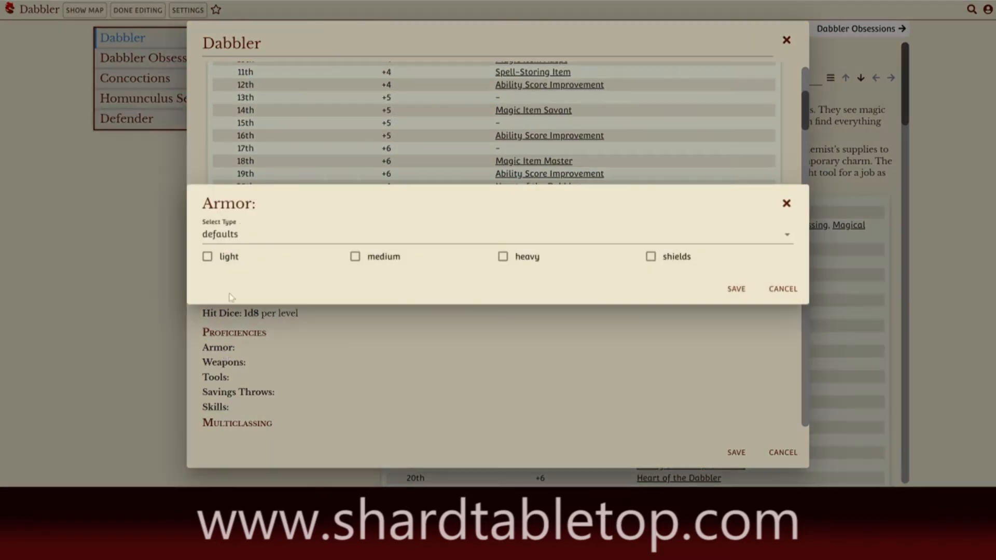
left_click(207, 257)
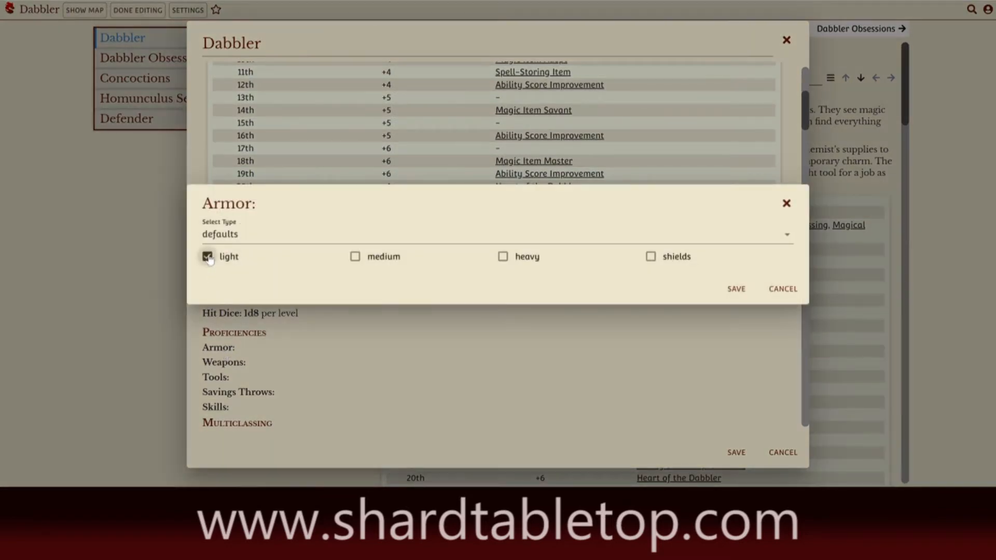
left_click(355, 256)
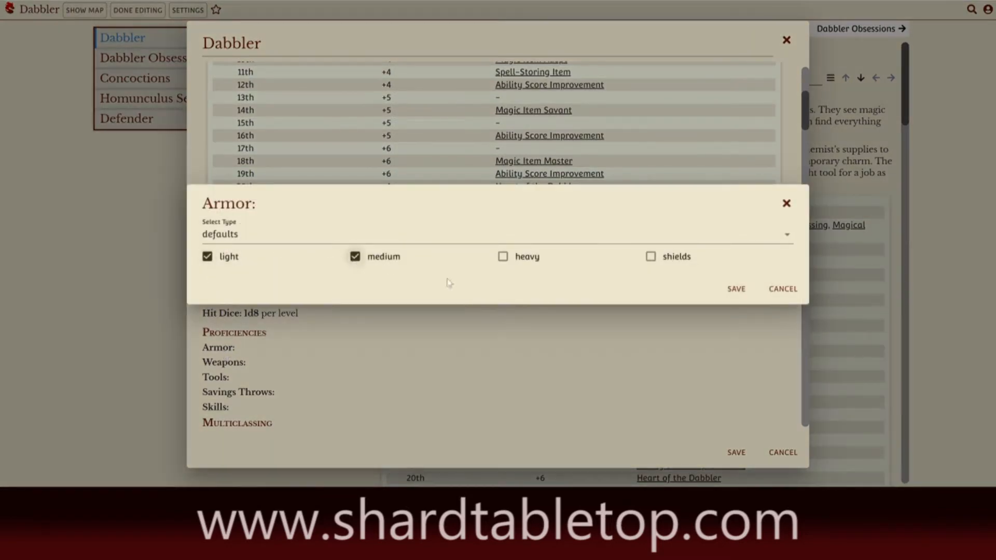
left_click(651, 256)
left_click(736, 290)
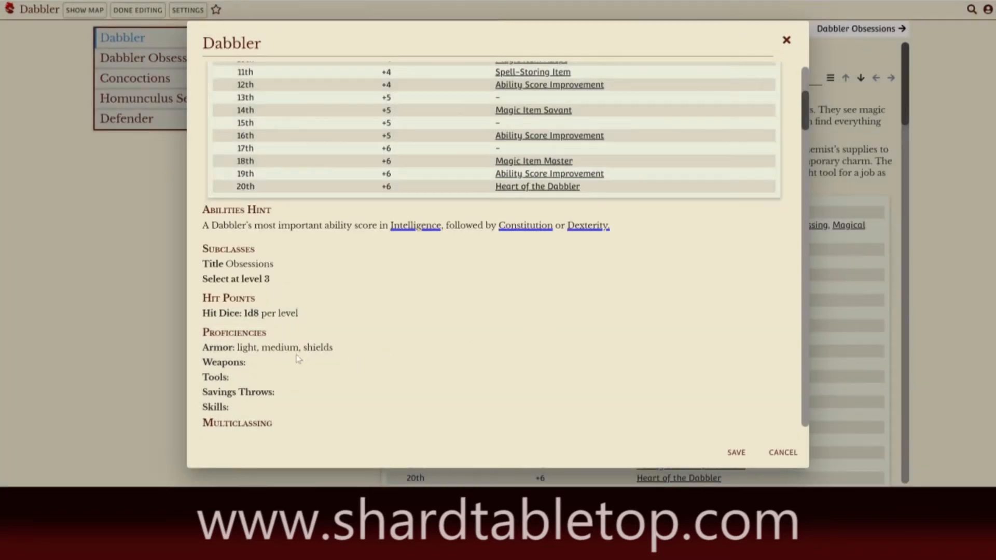
Grant the class weapon proficiency in all simple weapons
left_click(240, 367)
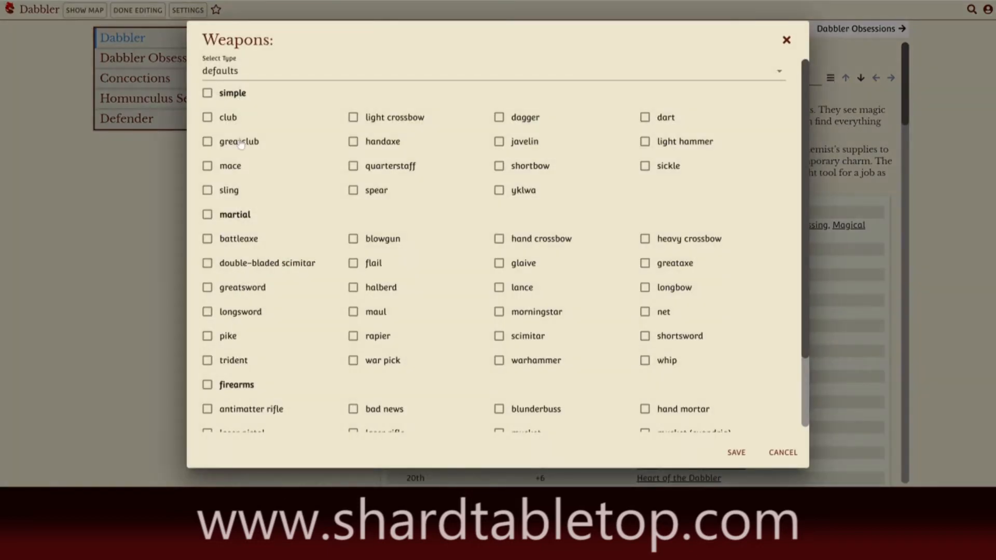
left_click(208, 96)
left_click(736, 453)
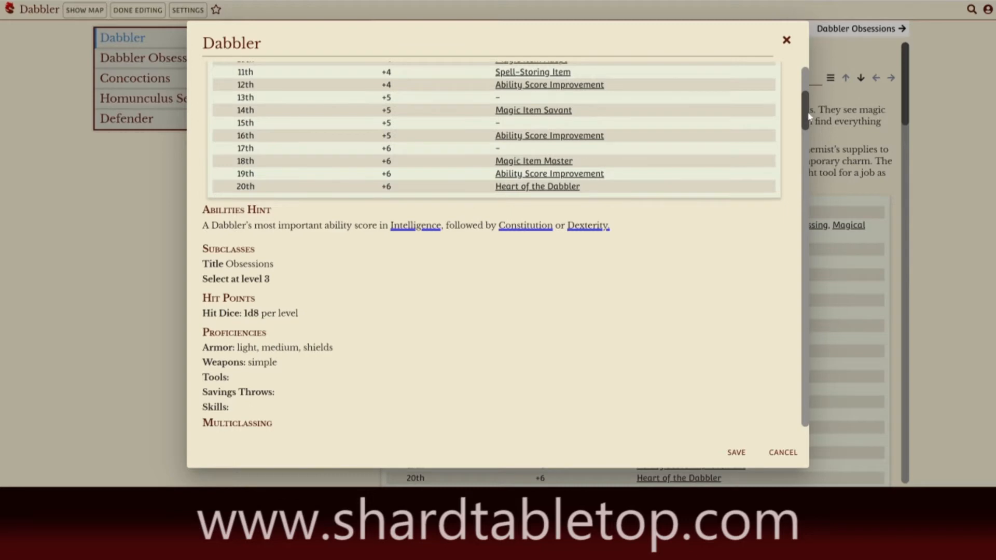
Grant tool proficiency in Thieves' Tools and Tinker's Tools by default, plus a choice of 1 from Artisan's Tools
left_click_drag(808, 117, 807, 136)
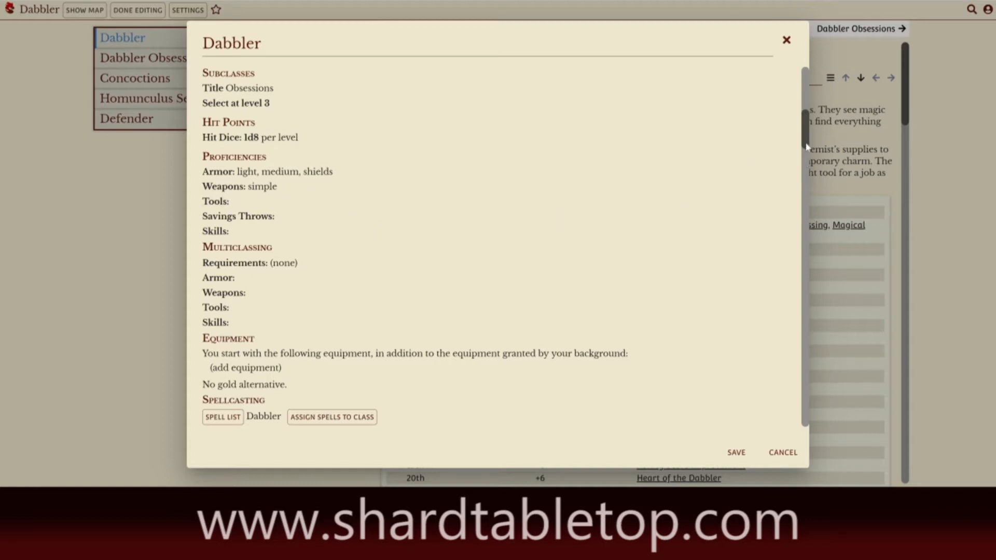
mouse_move(808, 144)
left_mouse_down()
mouse_move(806, 177)
mouse_move(805, 138)
left_mouse_up()
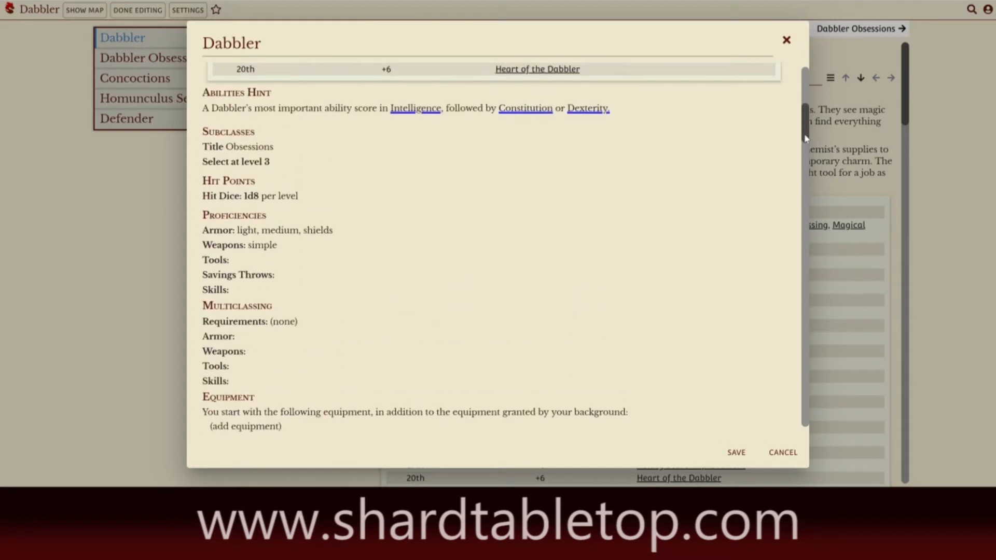
left_click(217, 262)
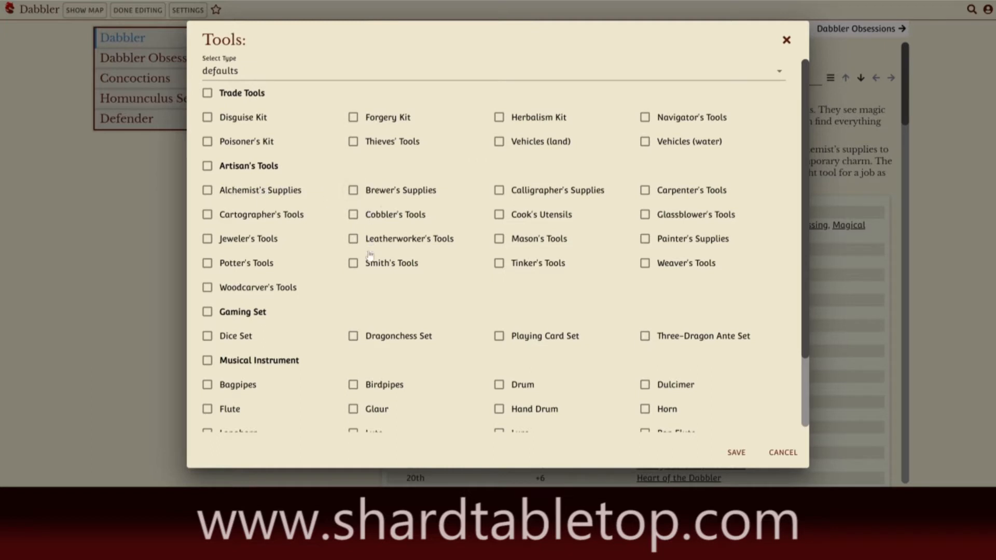
left_click(353, 142)
left_click(499, 264)
left_click(391, 79)
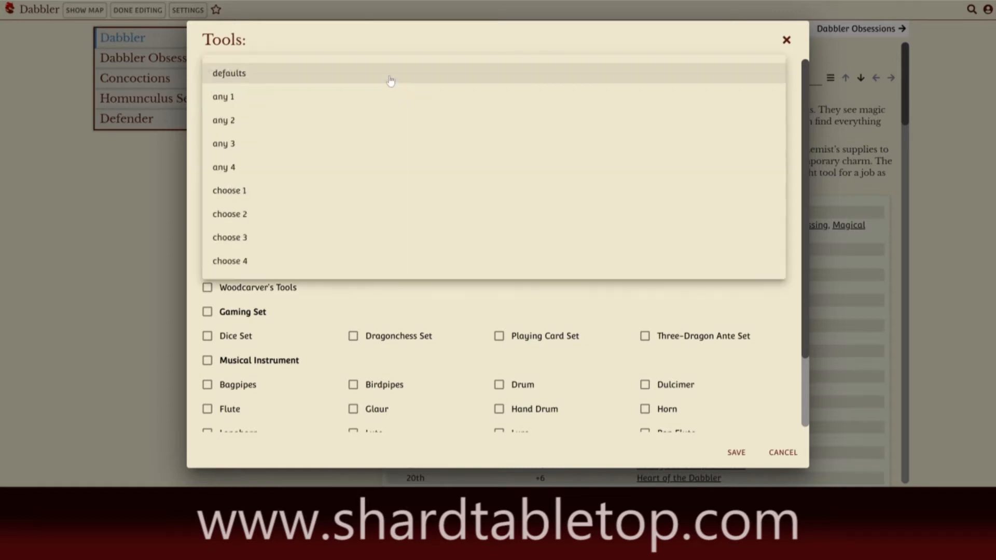
left_click(231, 192)
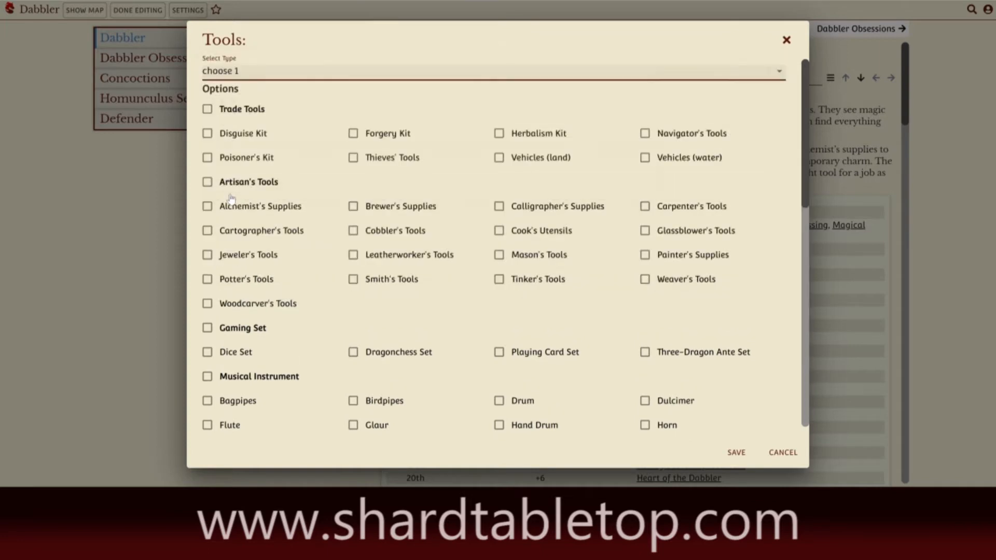
left_click(208, 182)
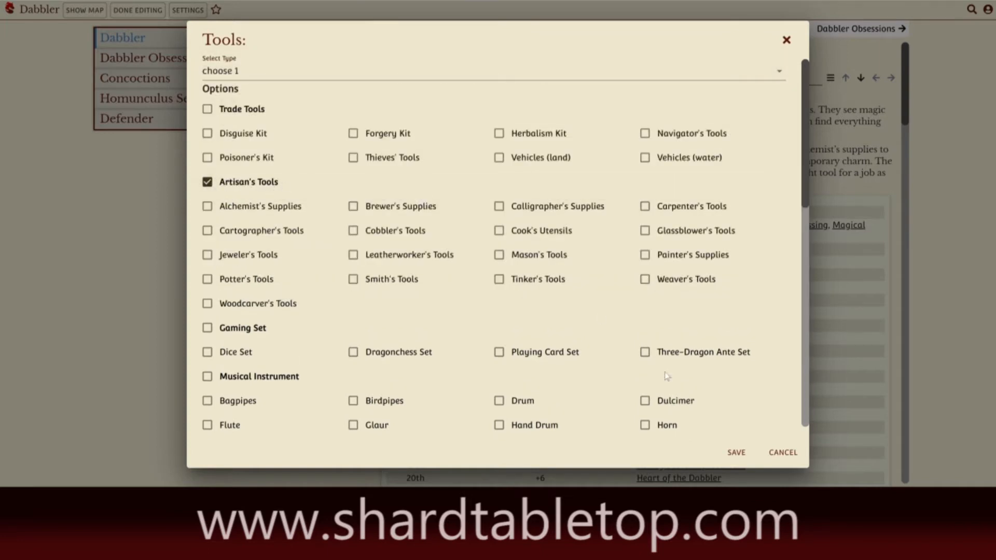
left_click(736, 453)
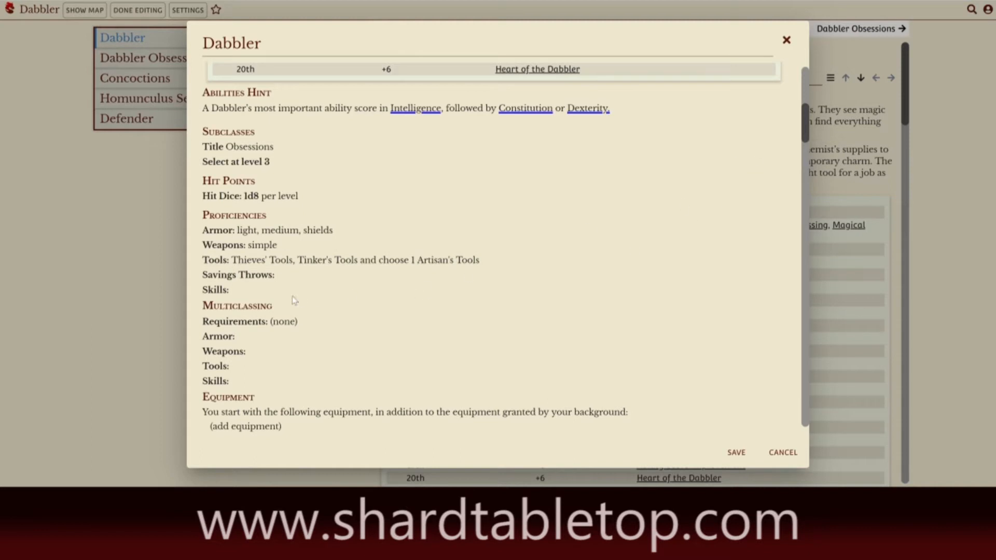
Give the class saving throw proficiencies in INT and CON
left_click(270, 276)
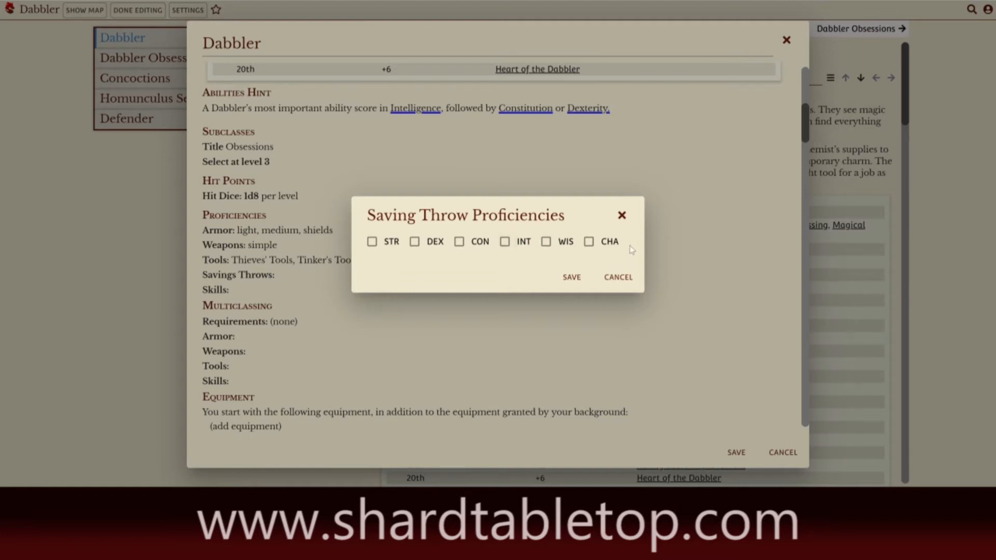
left_click(505, 249)
left_click(459, 244)
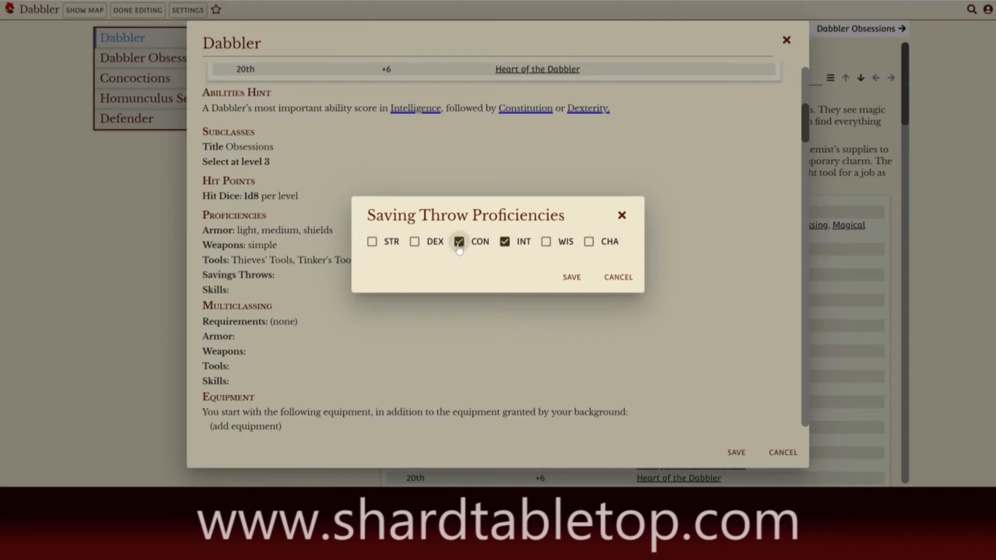
left_click(573, 277)
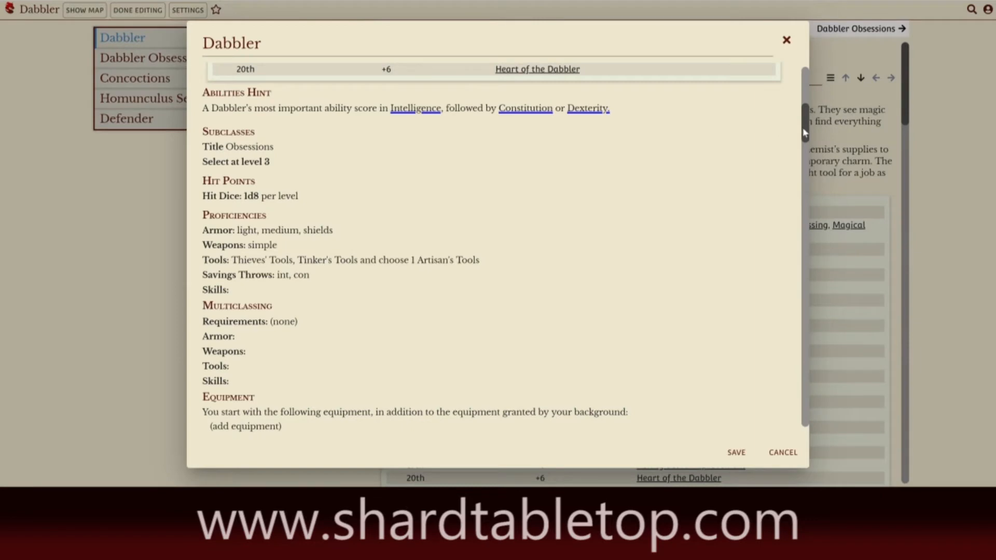
Remove the Hit Dice through Saving Throws lines from the level 1 Header Info text, keeping only the Skills line
left_click_drag(805, 132, 803, 189)
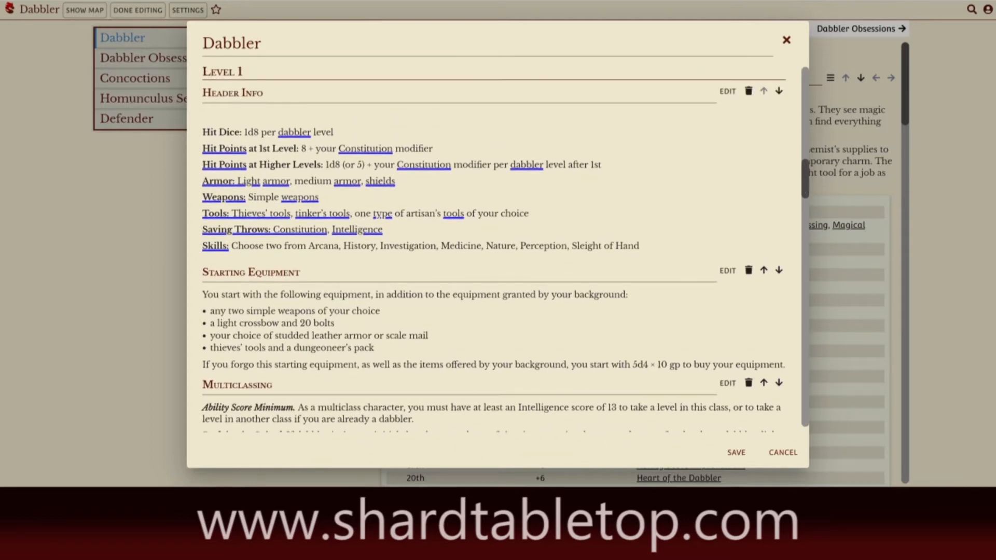
left_click(204, 132)
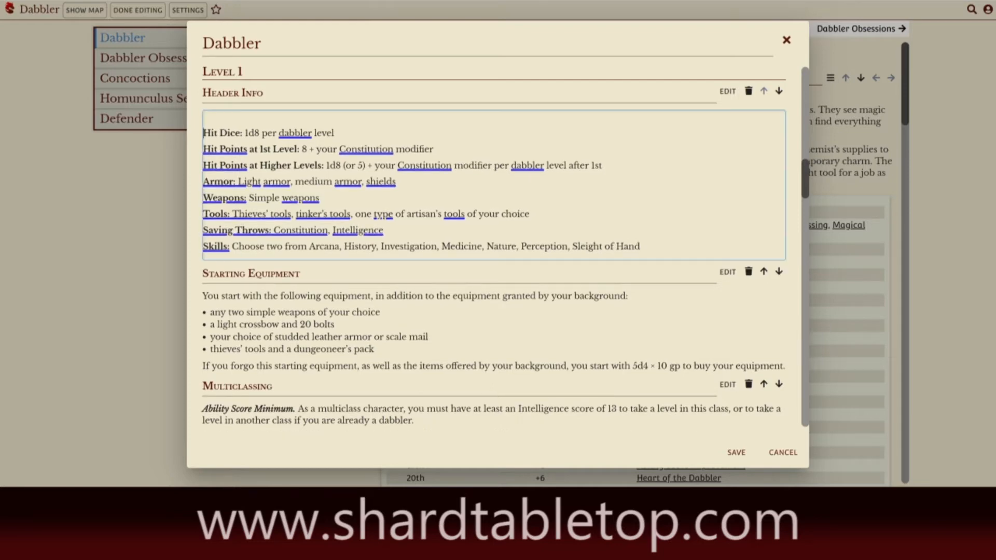
left_click_drag(204, 133, 383, 229)
key("BackSpace")
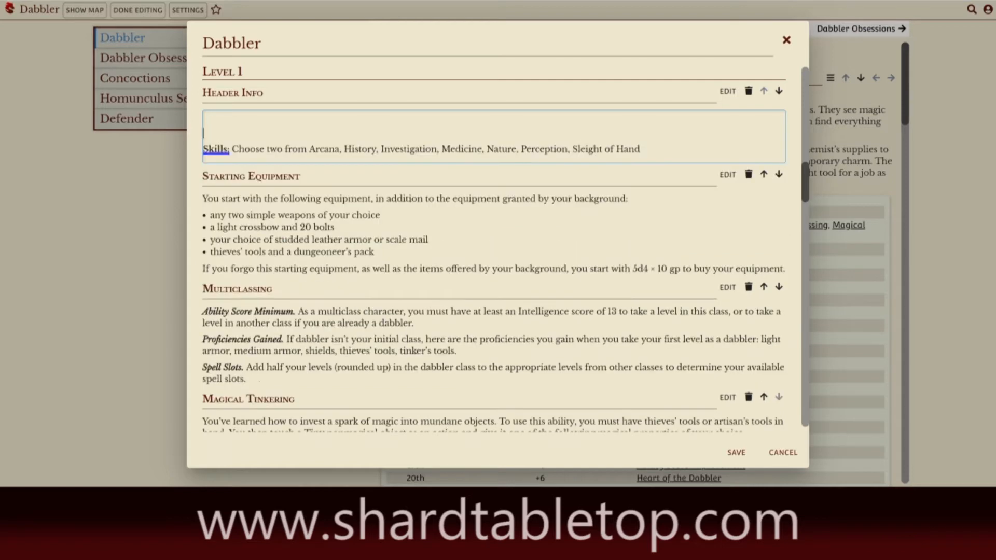
key("BackSpace")
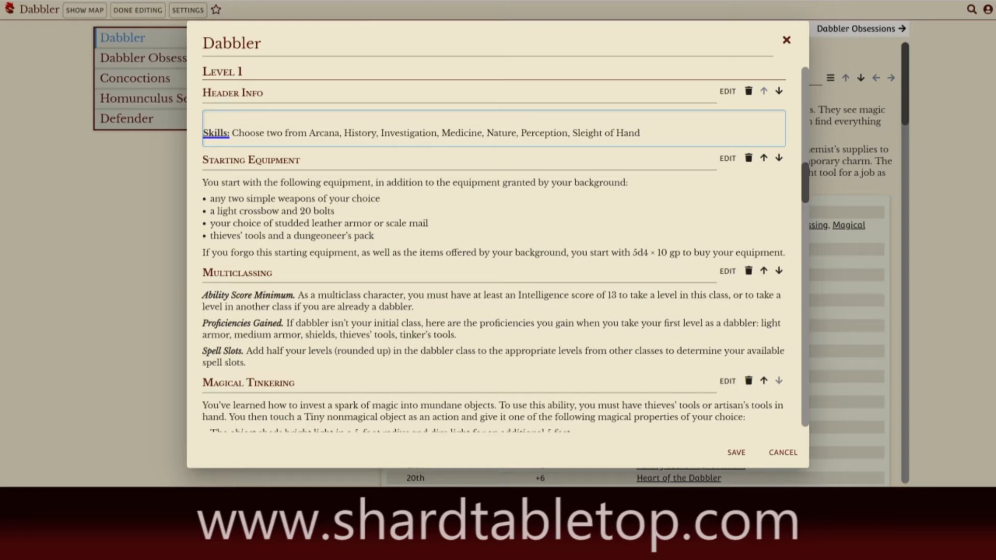
Set the class skill proficiencies to choose 2 from Arcana, History, Investigation, Medicine, Nature, Perception and Sleight of Hand
left_click(808, 185)
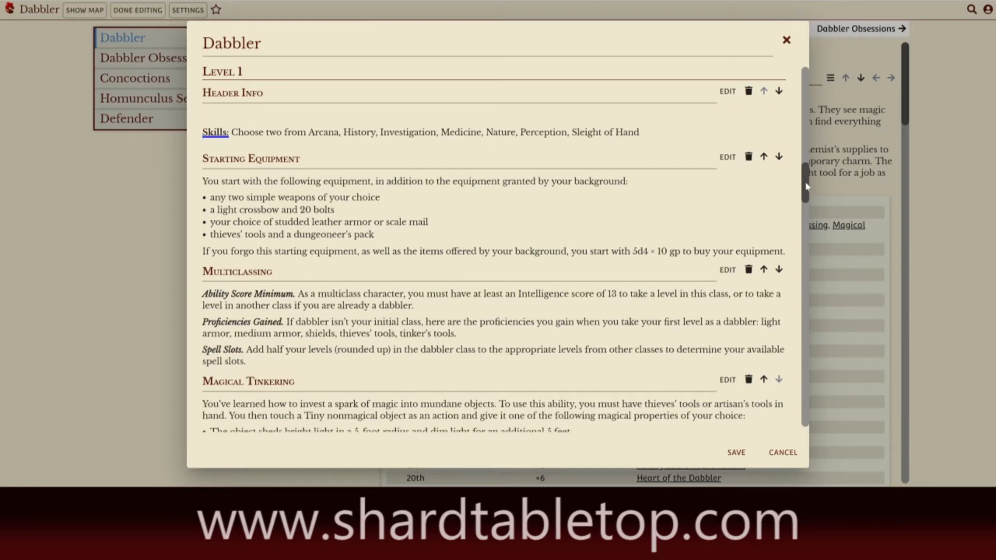
left_click_drag(807, 186, 806, 154)
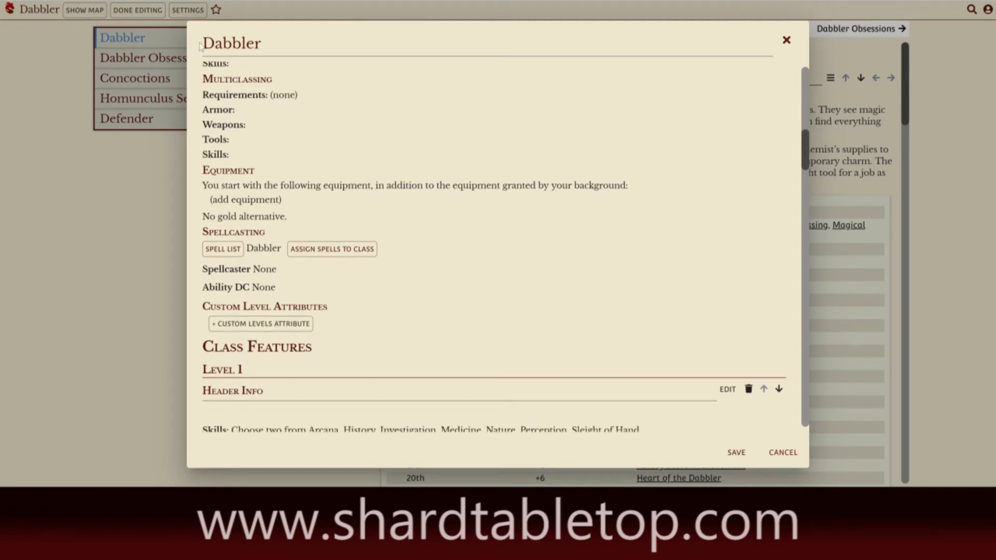
left_click(212, 64)
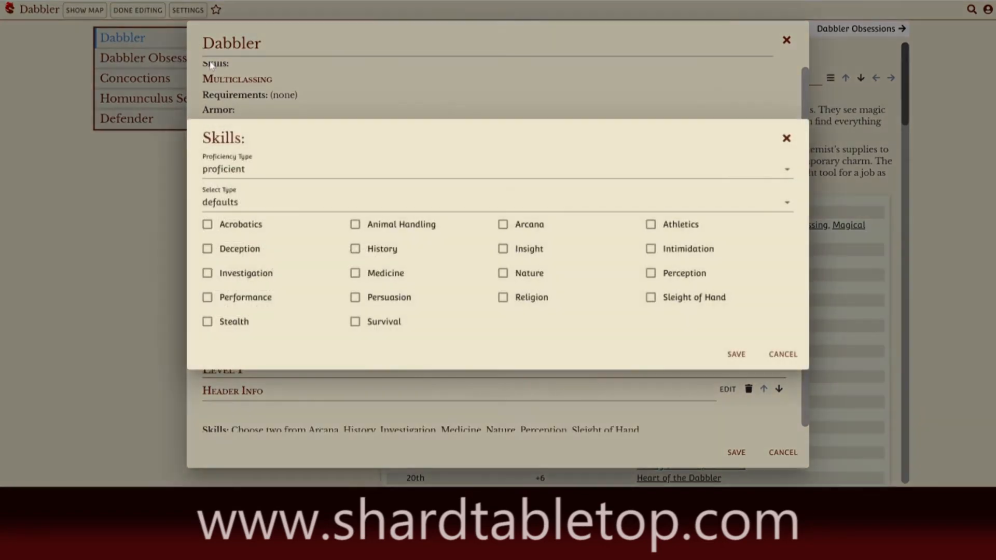
left_click(263, 206)
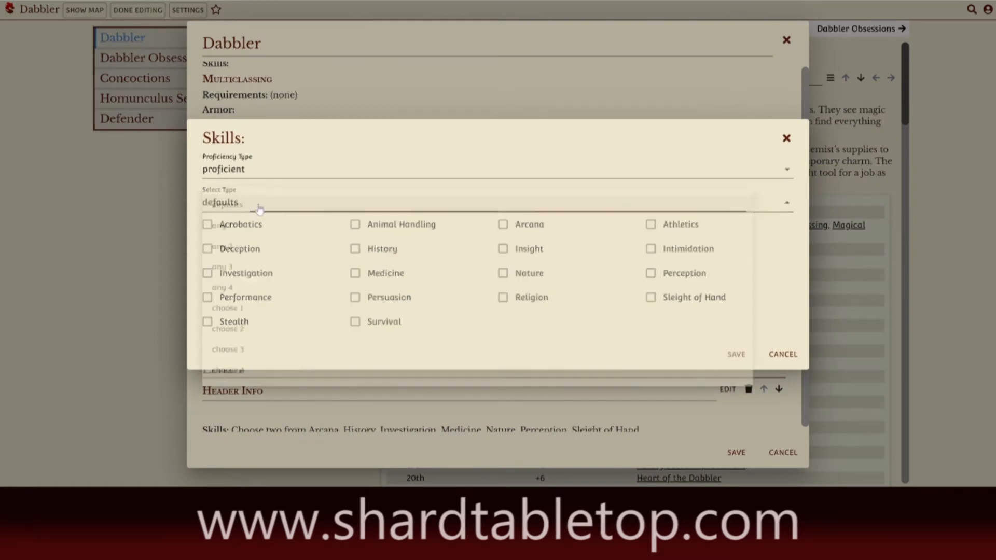
left_click(224, 344)
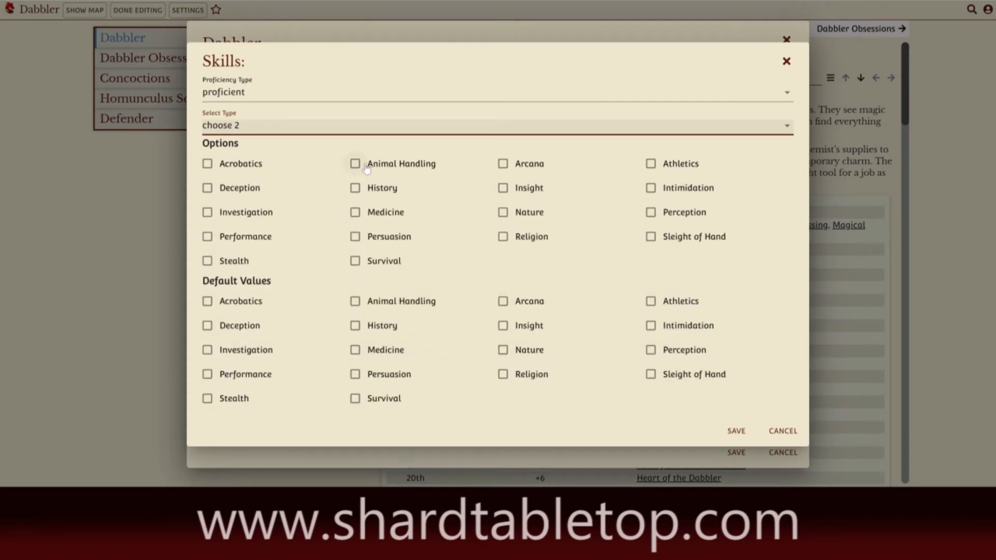
left_click(503, 164)
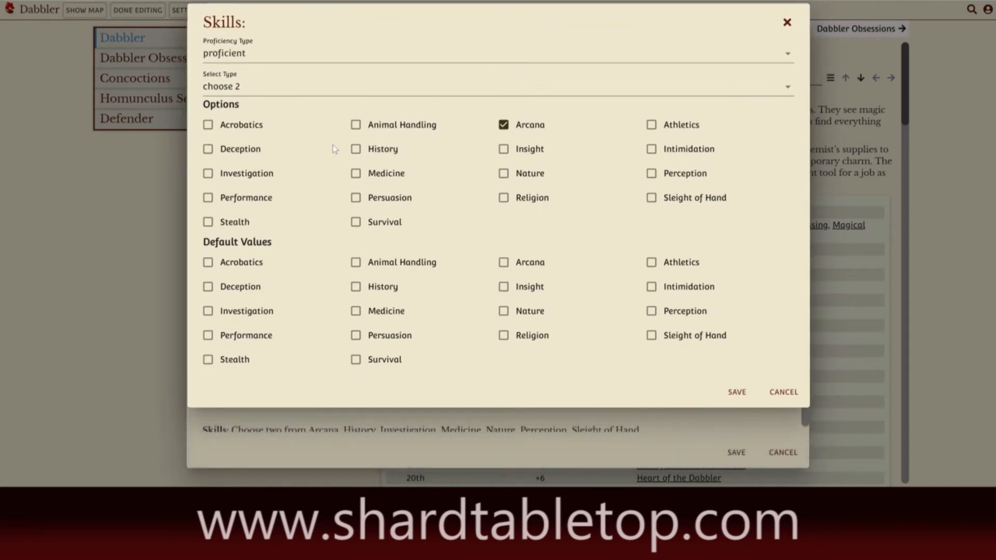
left_click(357, 150)
left_click(208, 173)
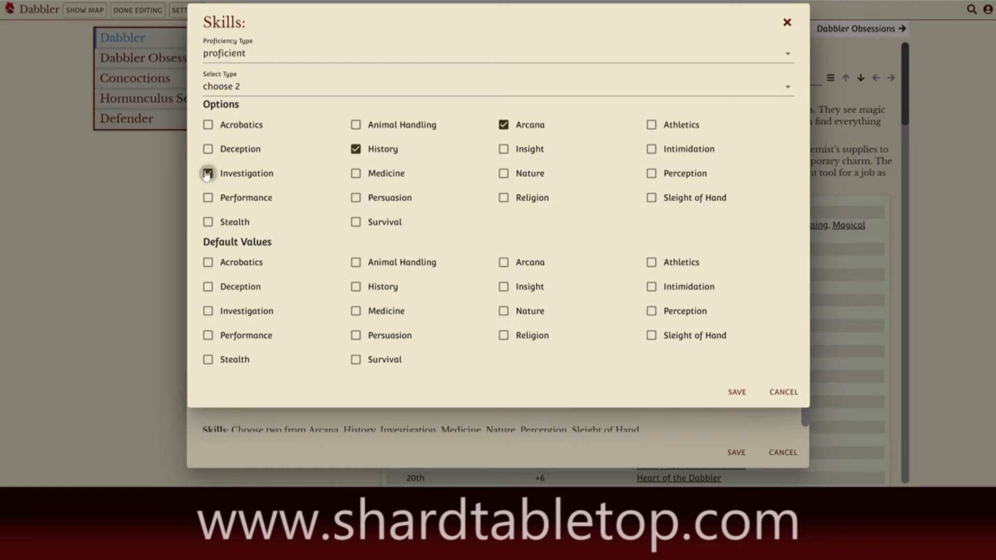
left_click(361, 177)
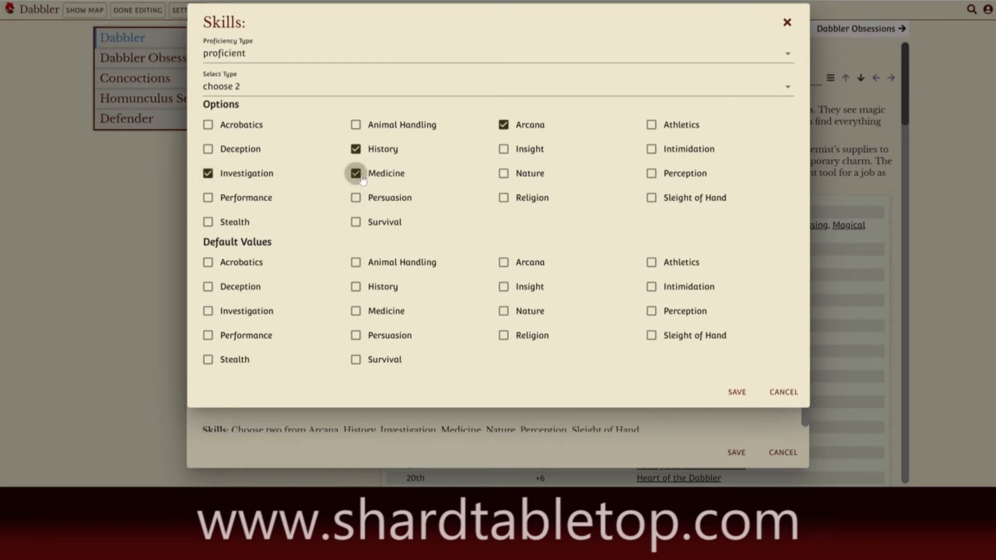
left_click(504, 174)
left_click(651, 173)
left_click(652, 201)
left_click(737, 393)
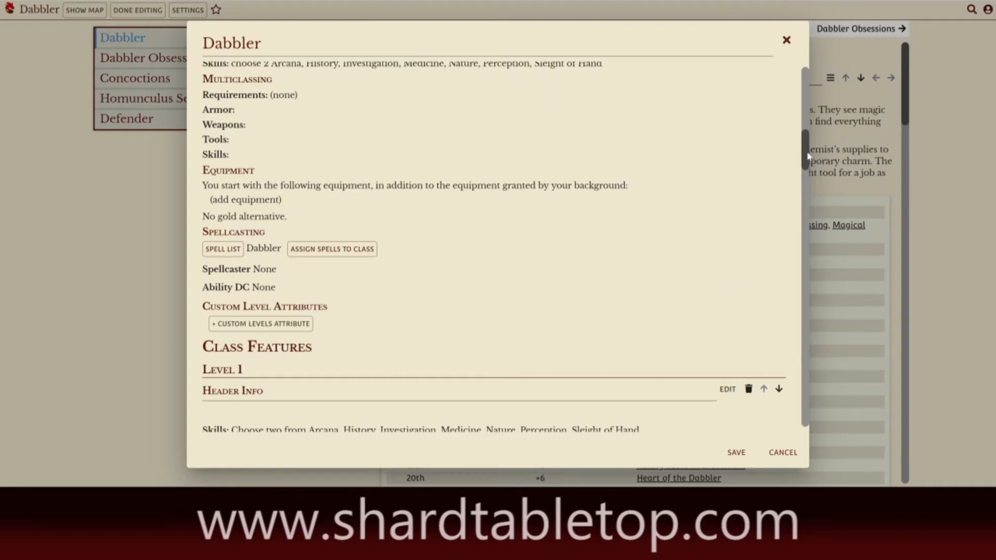
Delete the Header Info feature from the level 1 class features
left_click_drag(808, 155, 808, 170)
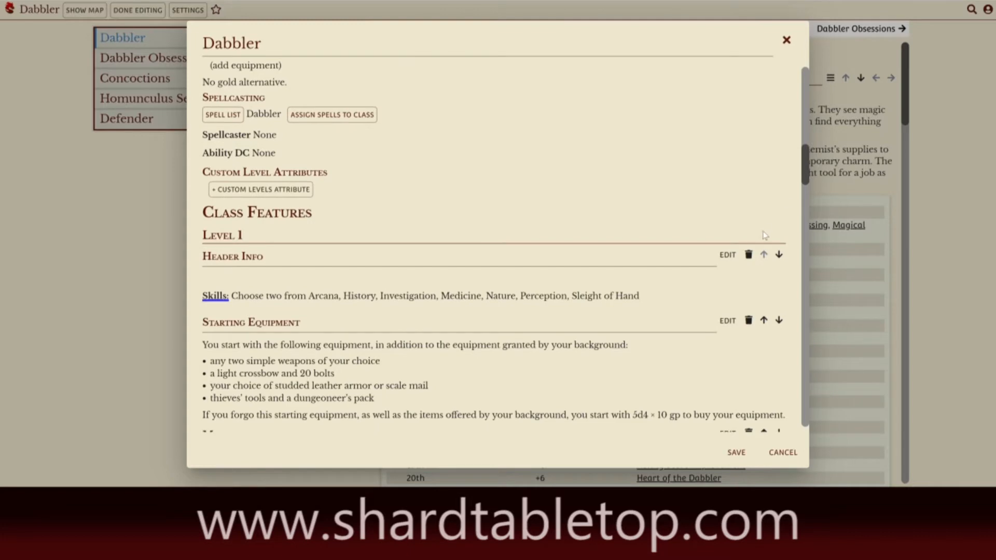
left_click(748, 255)
left_click(543, 275)
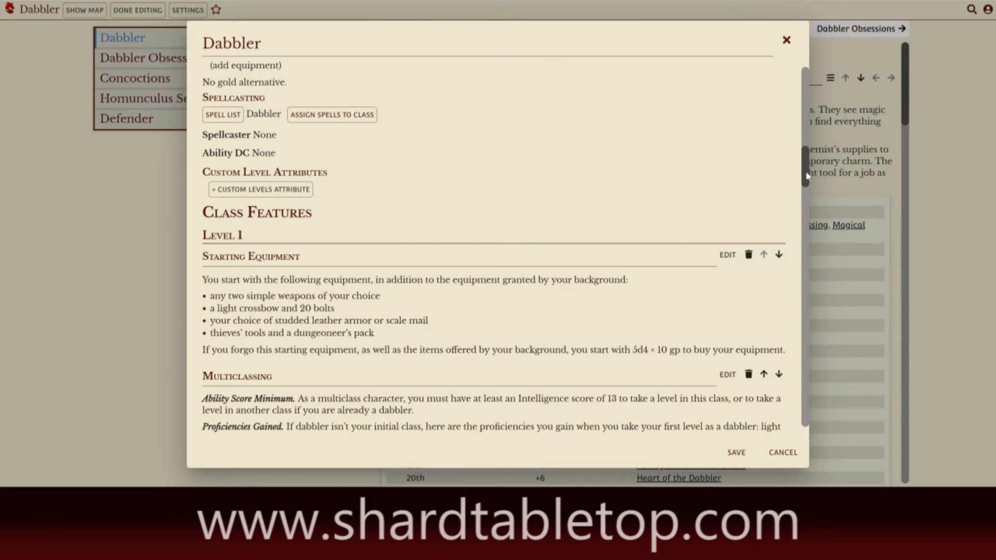
Set the multiclassing requirement to a minimum of 13 in INT
mouse_move(808, 178)
left_mouse_down()
mouse_move(807, 150)
mouse_move(807, 188)
left_mouse_up()
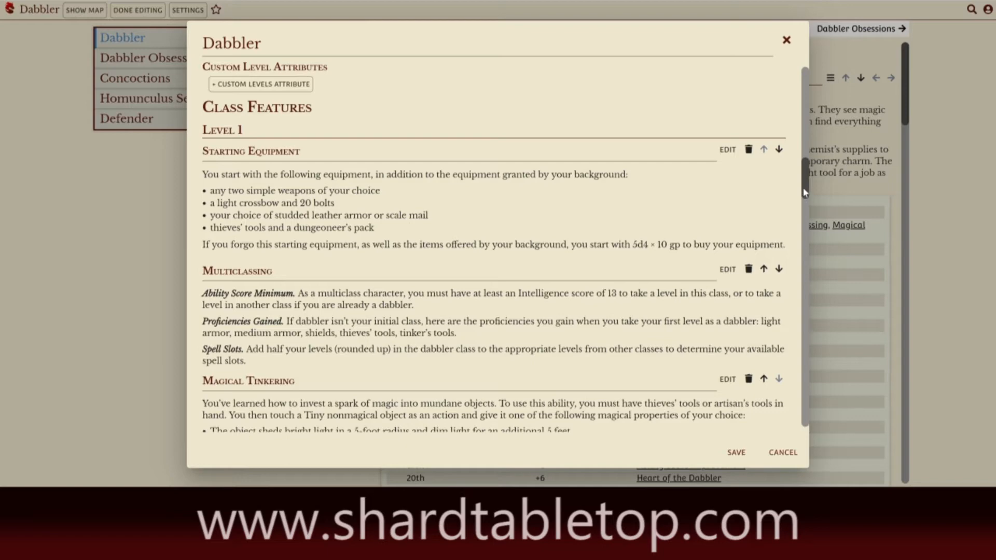
left_click_drag(805, 193, 805, 195)
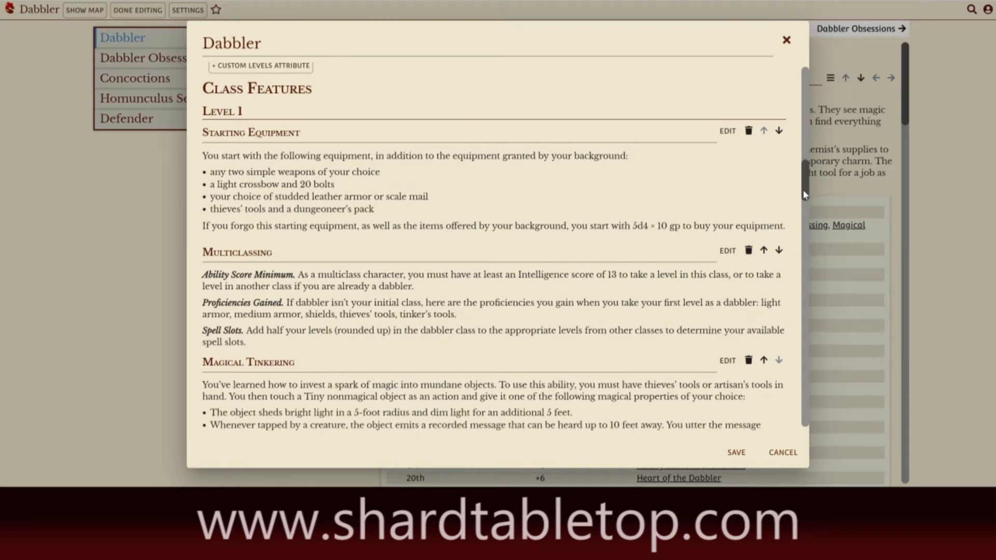
left_click_drag(805, 195, 803, 158)
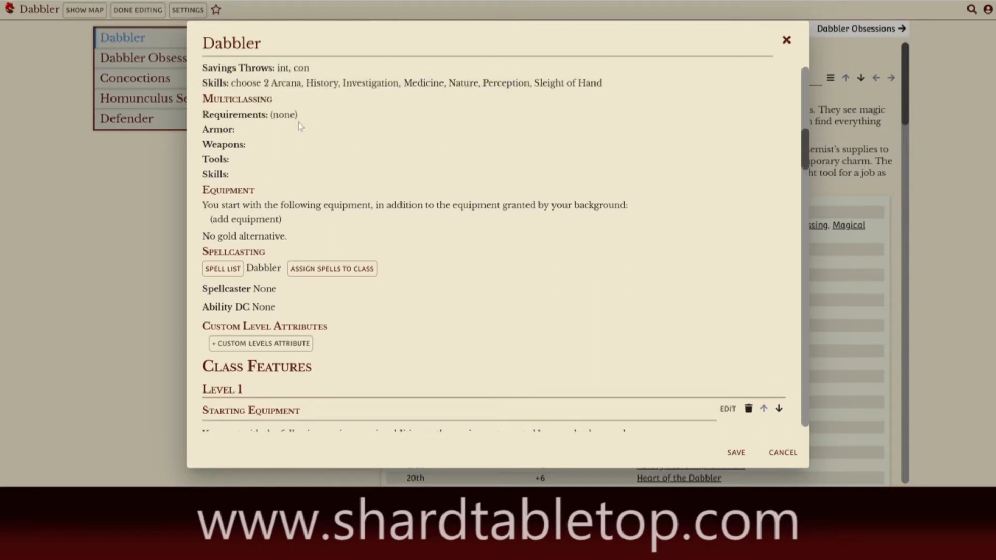
left_click(264, 115)
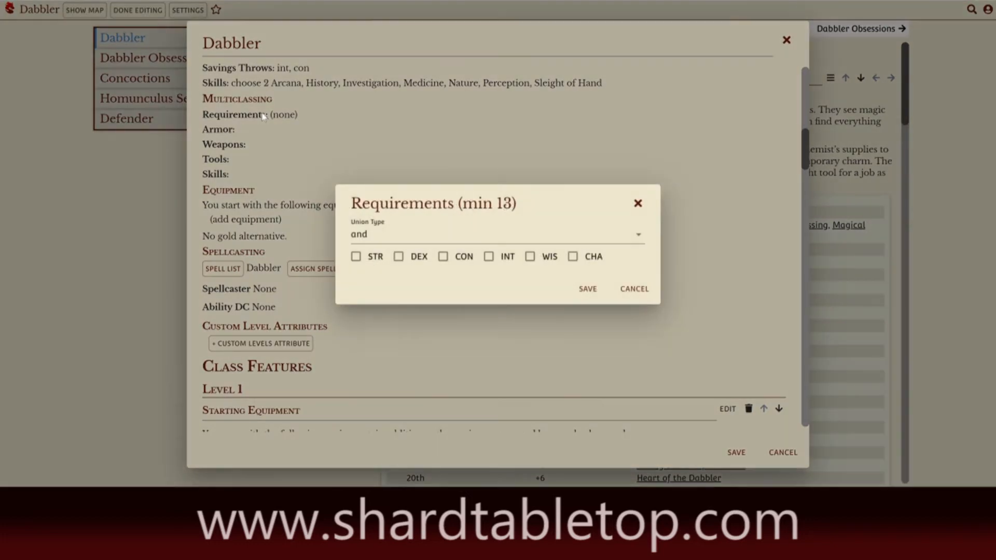
left_click(489, 257)
left_click(589, 290)
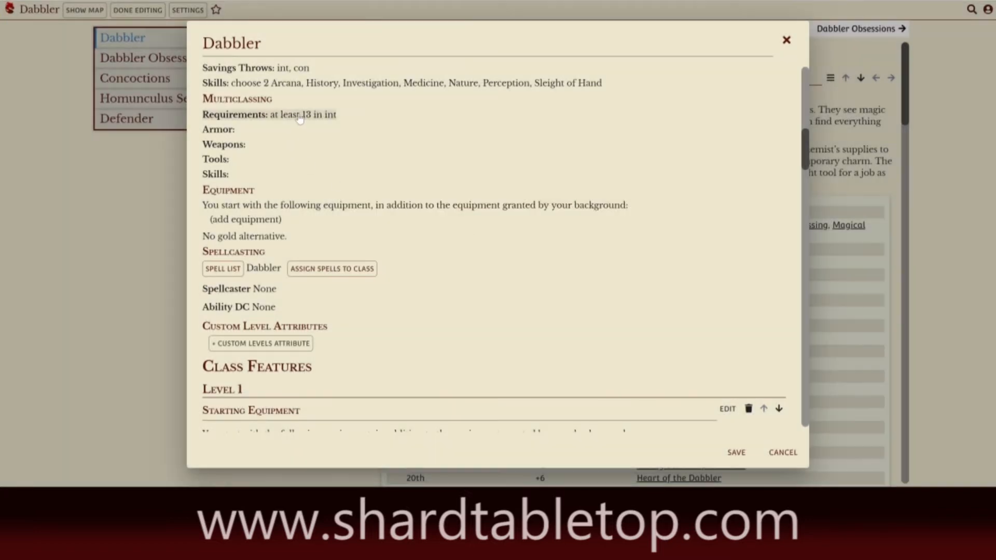
Grant light, medium and shields as the multiclassing armor proficiencies
left_click(222, 131)
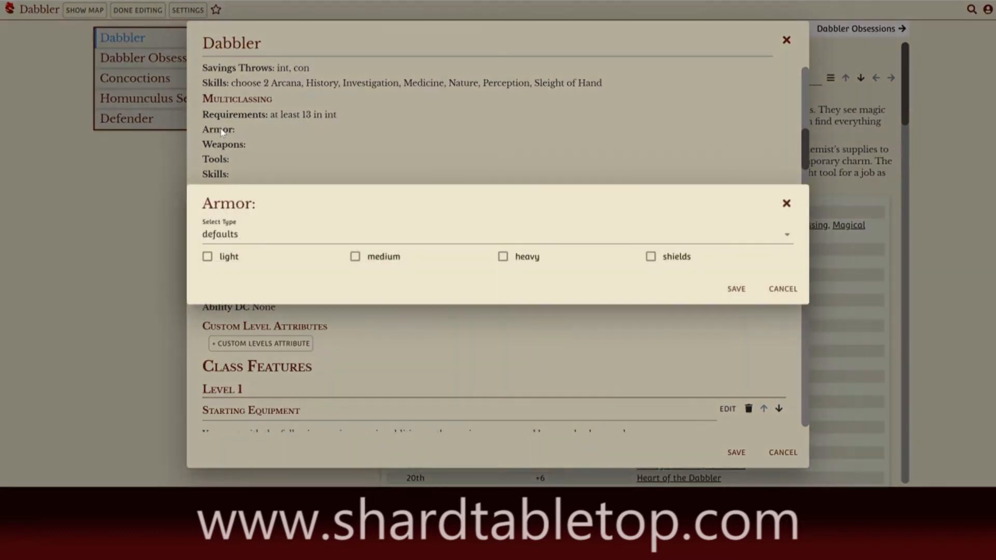
left_click(235, 258)
left_click(355, 257)
left_click(650, 256)
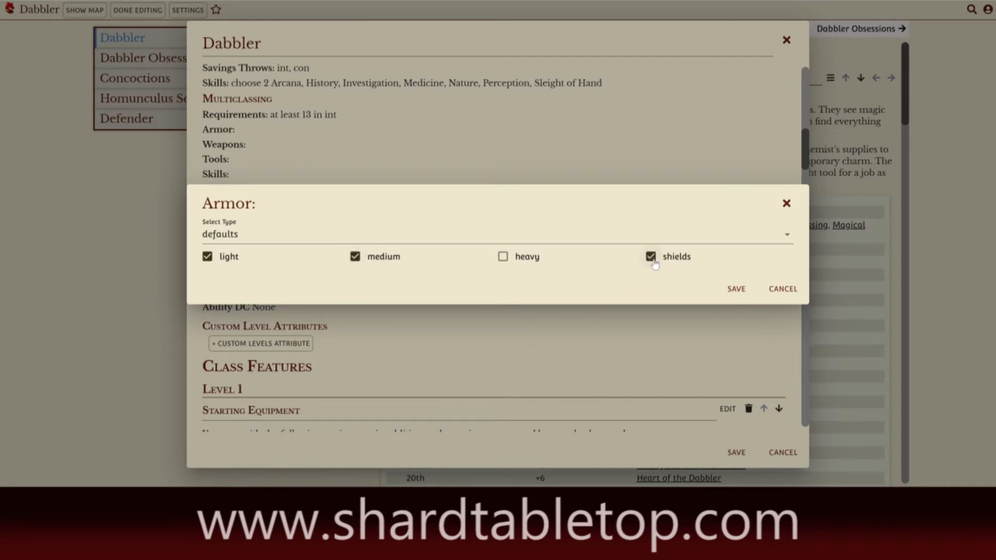
left_click(736, 290)
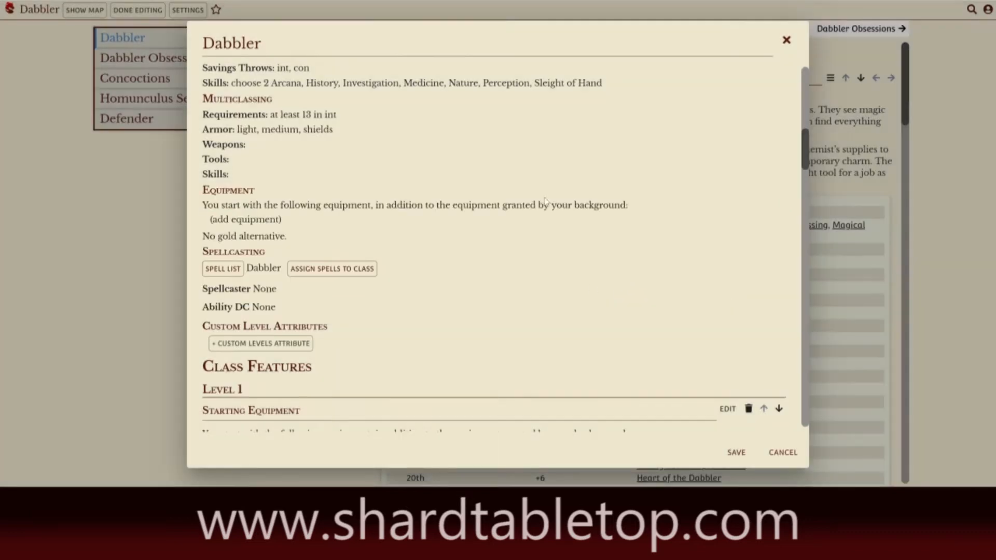
Grant all simple weapons as the multiclassing weapon proficiency
left_click(240, 144)
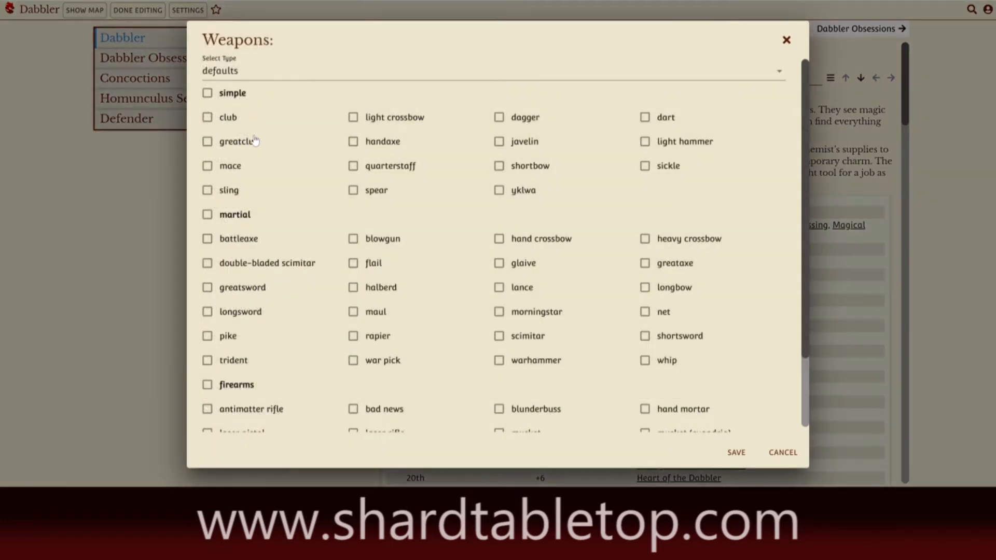
left_click(207, 93)
left_click(731, 451)
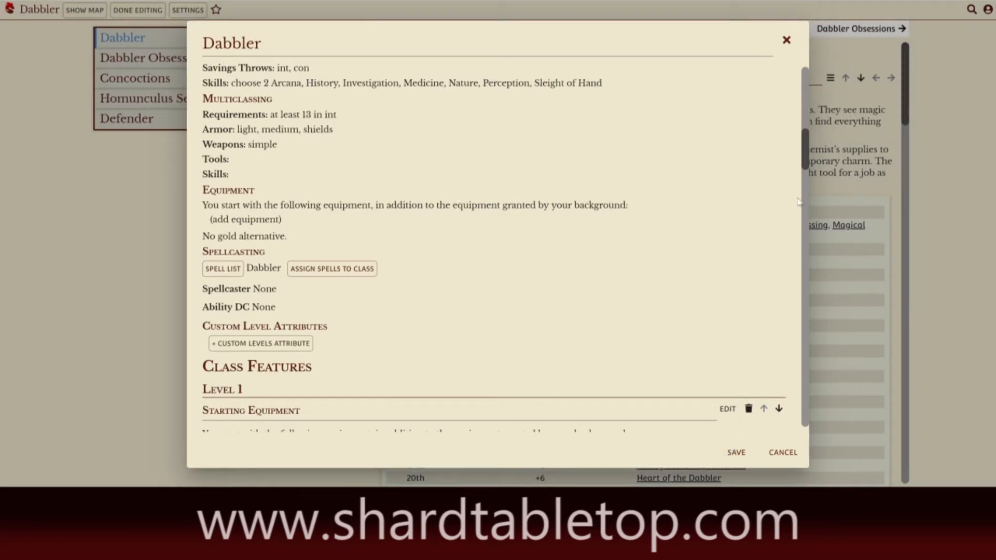
Check the Multiclassing feature text and remove simple weapons from the multiclassing weapon proficiencies
left_click_drag(805, 154, 805, 185)
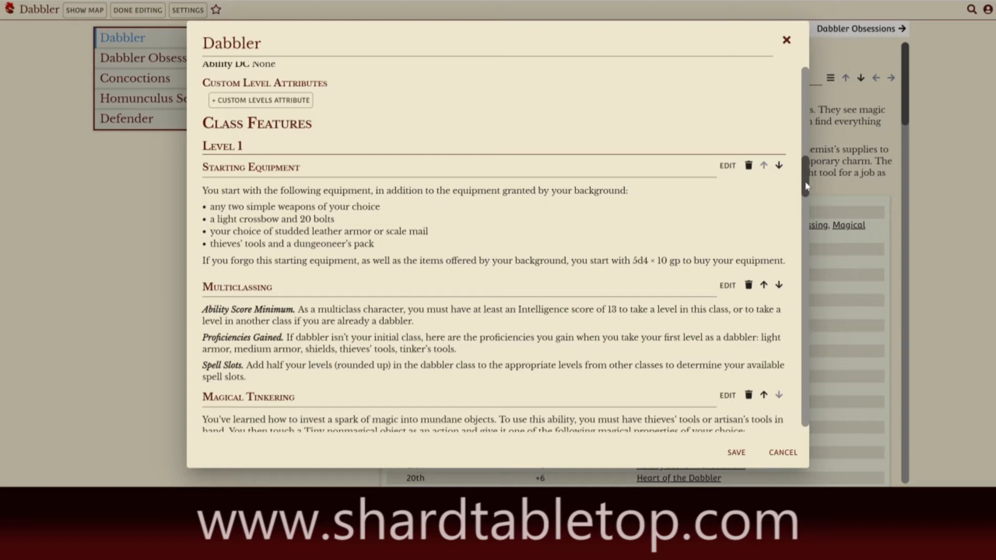
left_click_drag(805, 186, 806, 158)
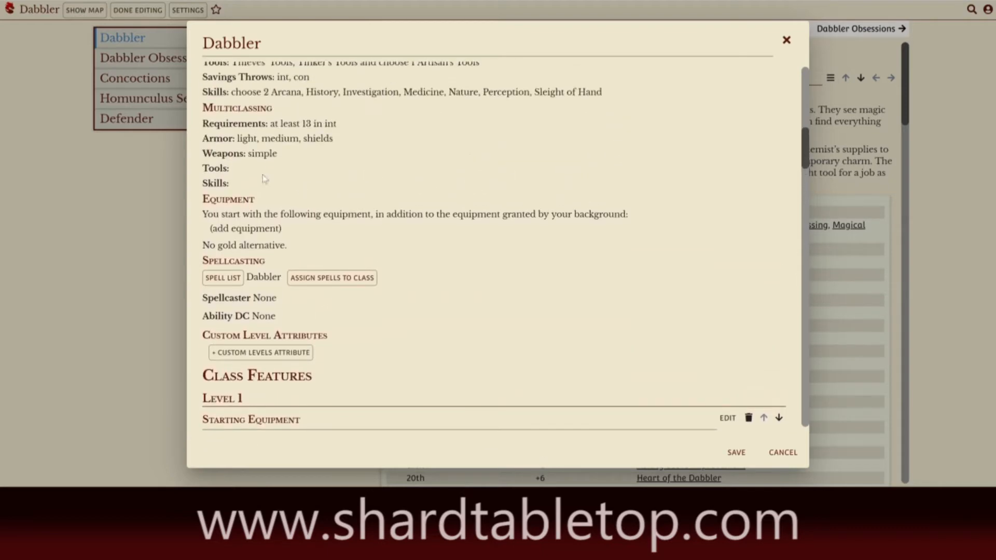
left_click(249, 154)
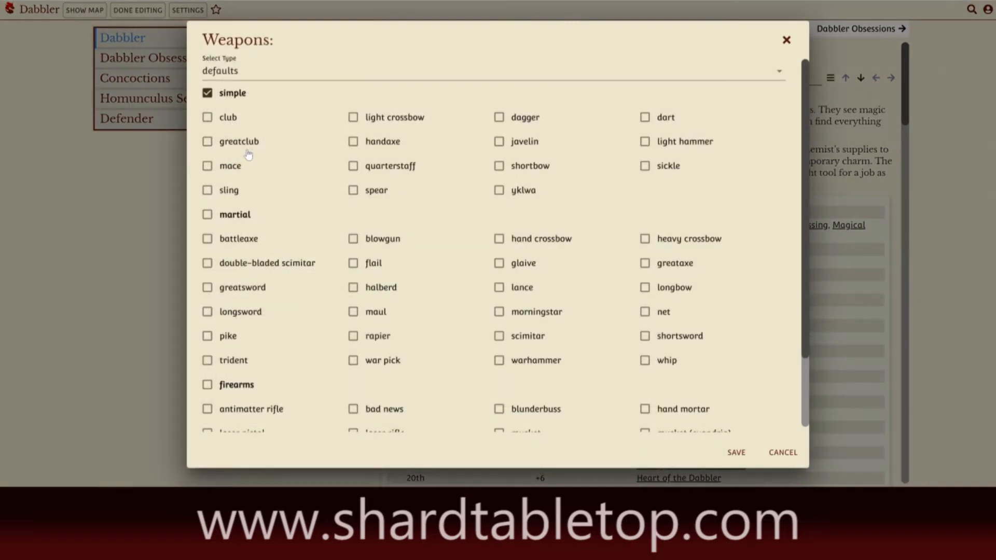
left_click(212, 103)
left_click(737, 454)
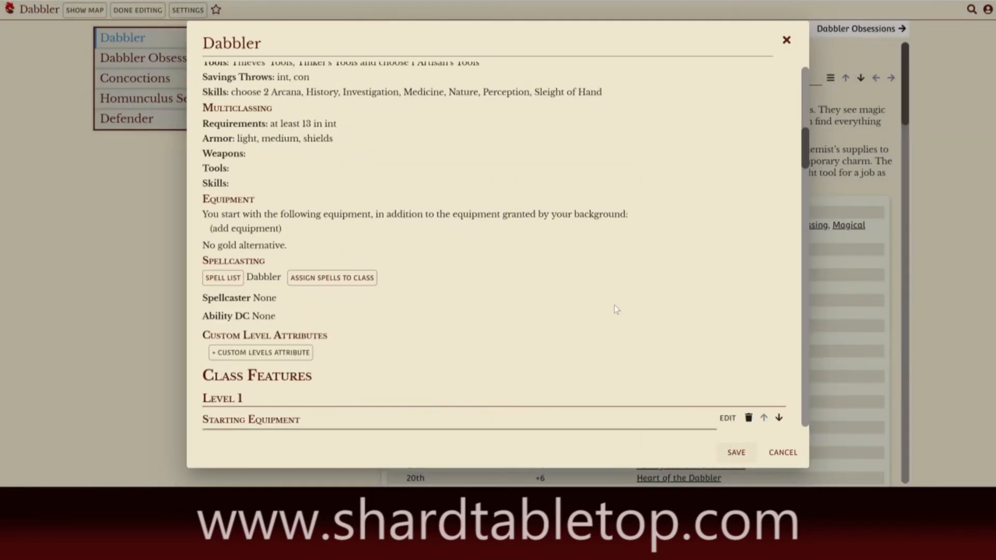
Grant Thieves' Tools and Tinker's Tools as the default multiclassing tool proficiencies
left_click(219, 173)
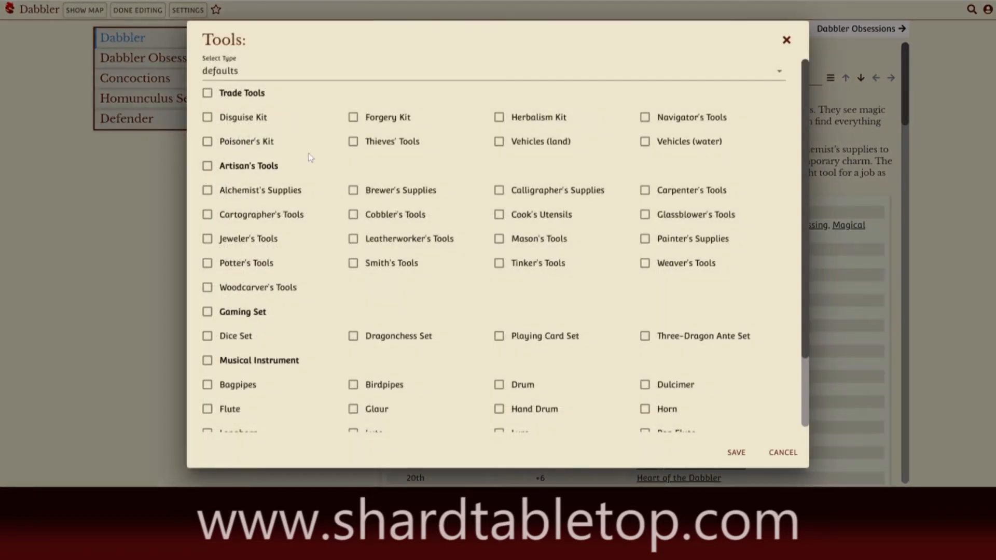
left_click(353, 144)
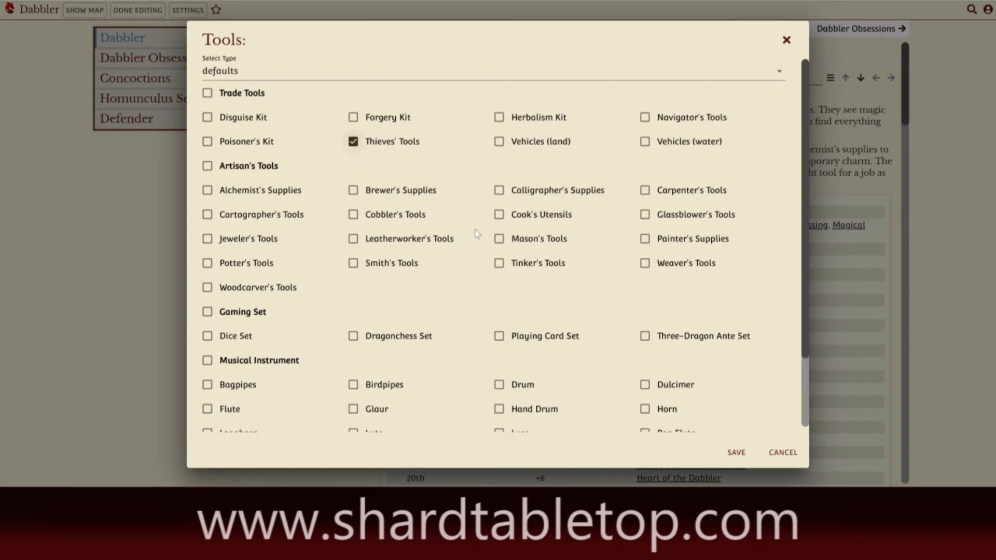
left_click(499, 264)
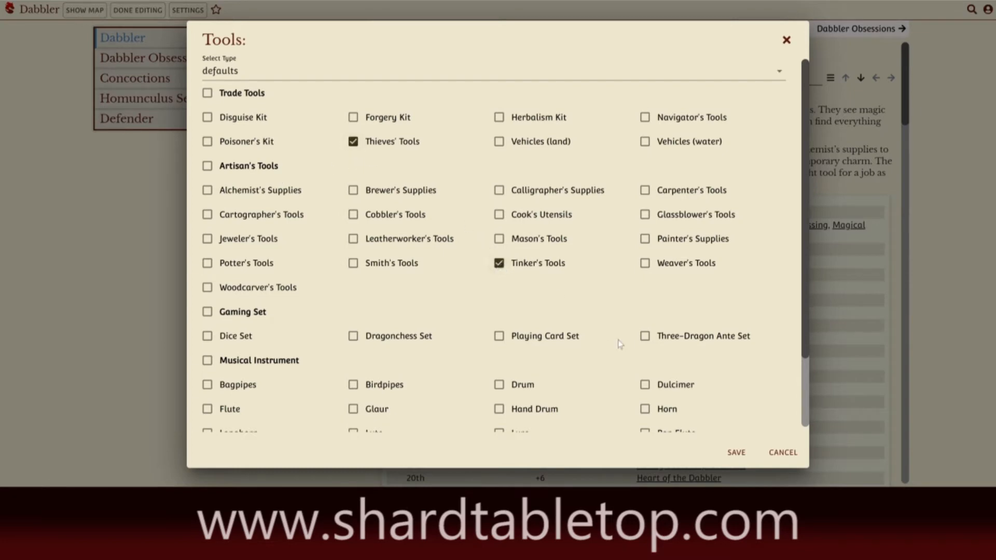
left_click(736, 453)
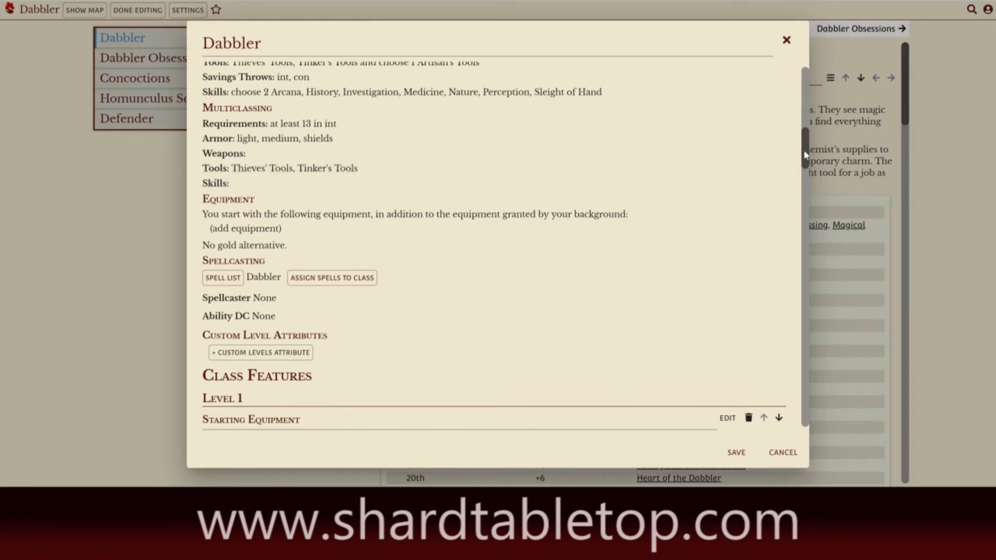
Delete the Multiclassing feature from the level 1 class features
left_click_drag(806, 154, 805, 183)
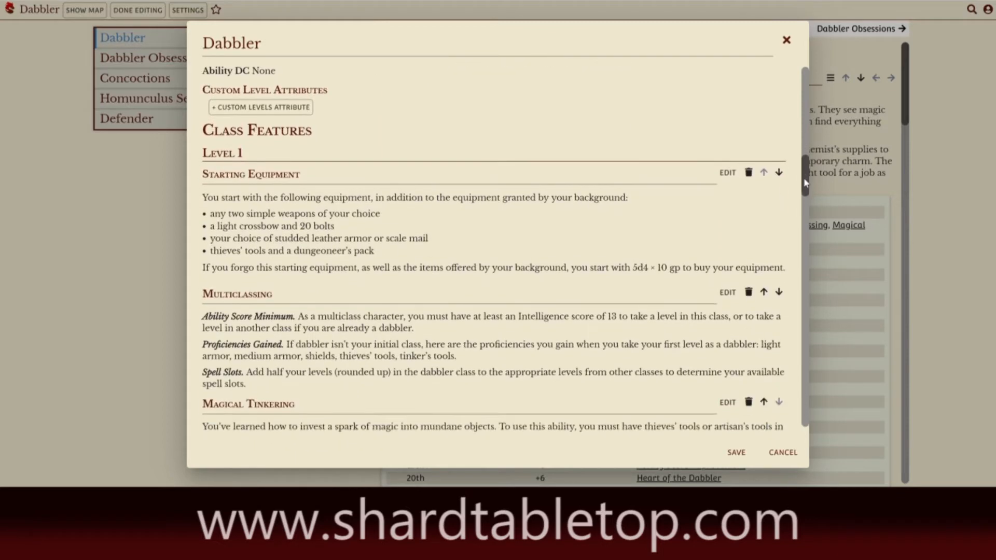
left_click(748, 291)
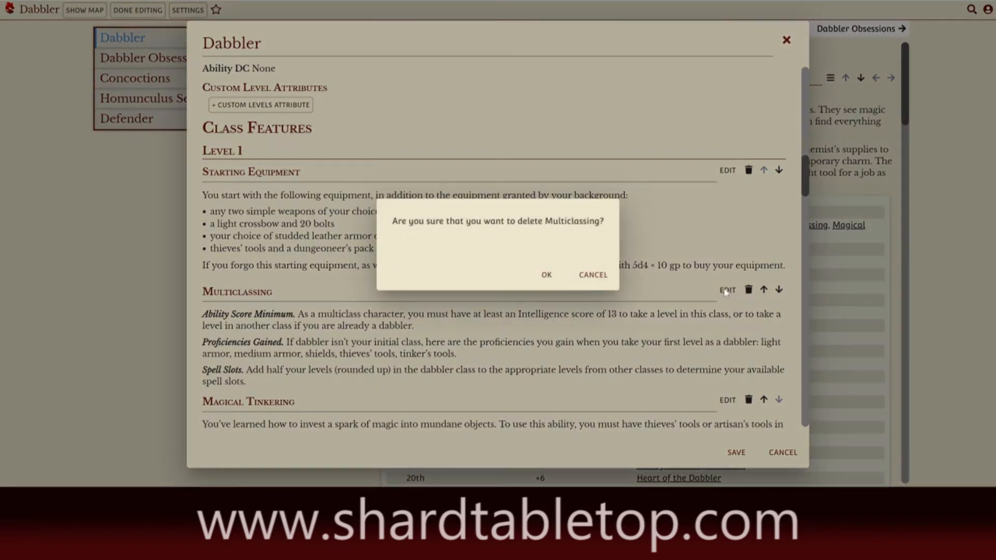
left_click(548, 276)
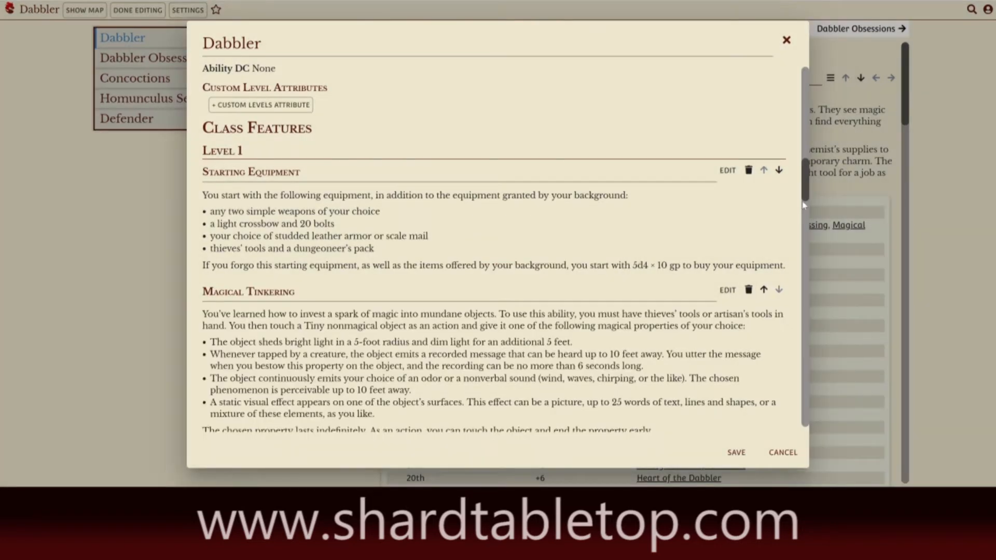
Add two simple weapons as the first starting equipment entry
left_click_drag(806, 194, 805, 176)
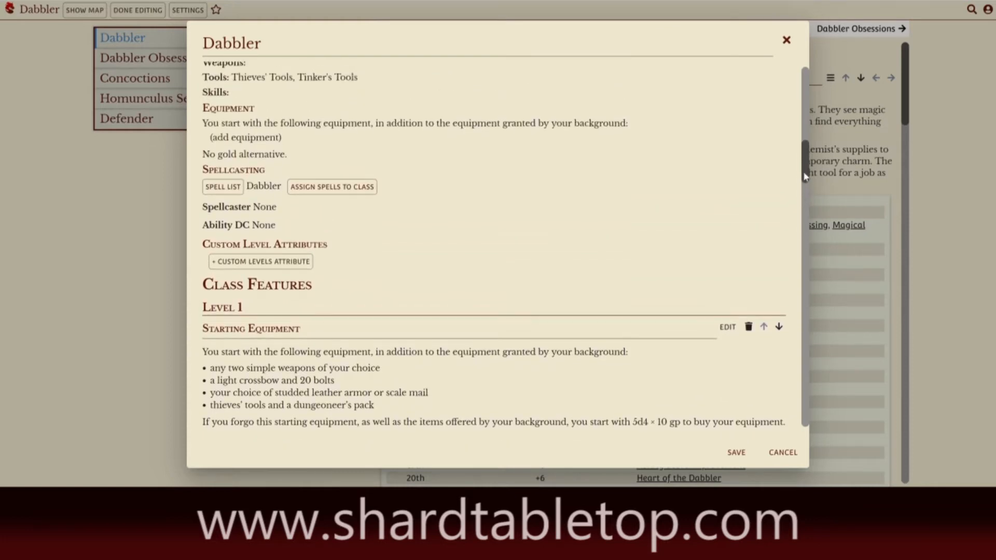
left_click(218, 139)
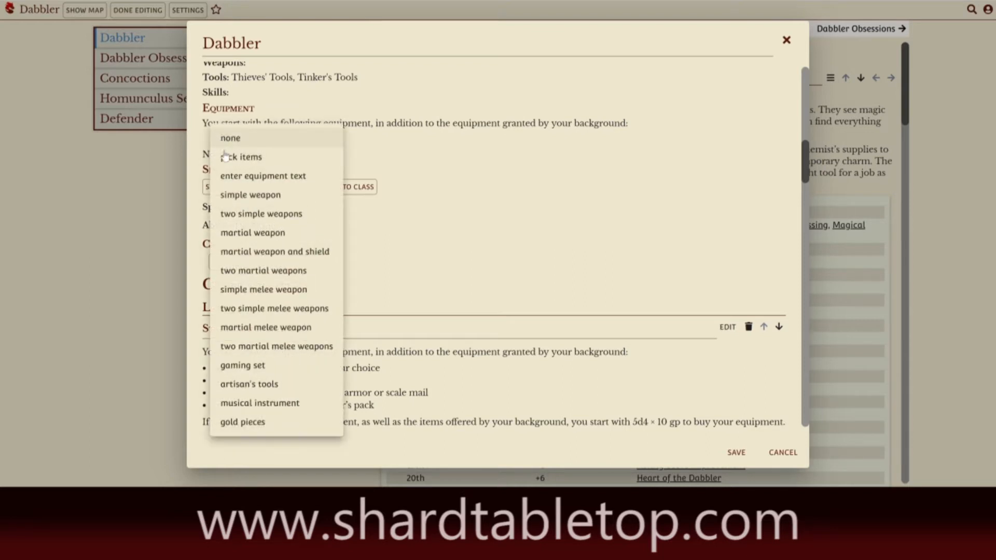
left_click(230, 214)
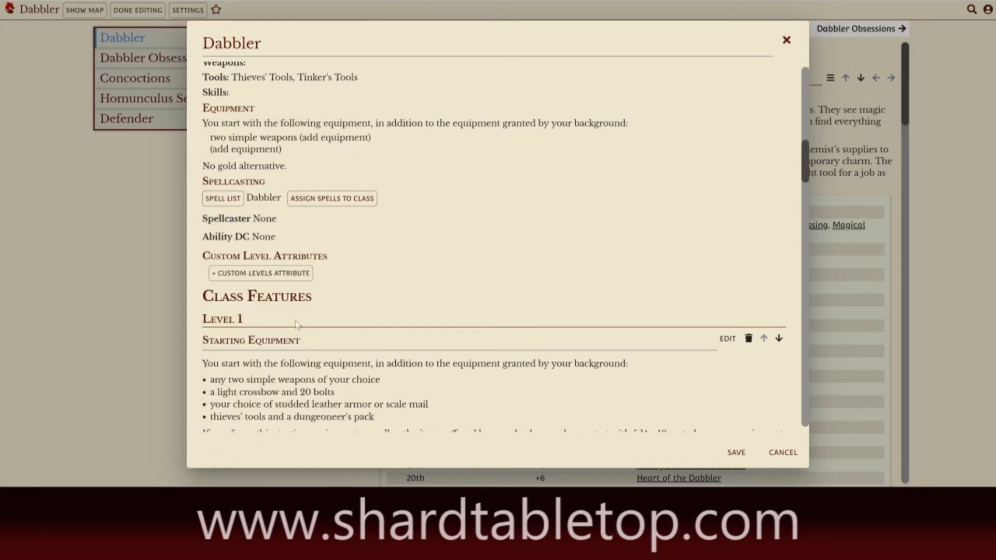
Add a second starting equipment entry with one Light Crossbow and one Crossbow Bolts (20)
left_click(247, 150)
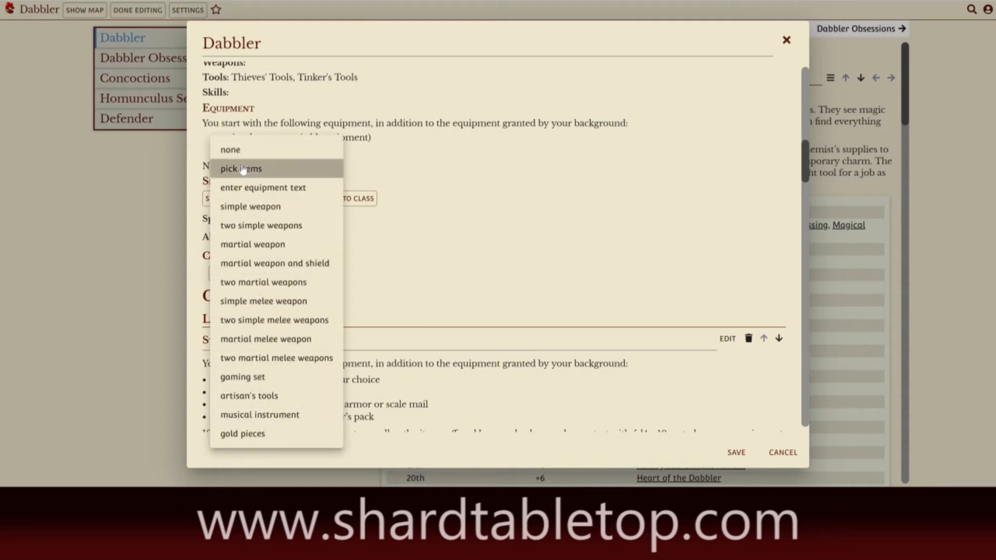
left_click(243, 169)
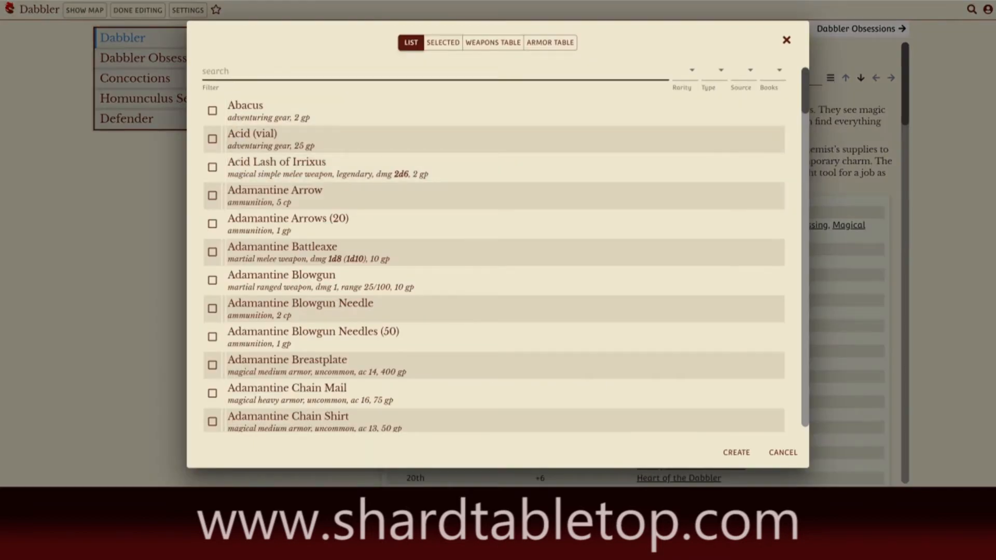
type("li")
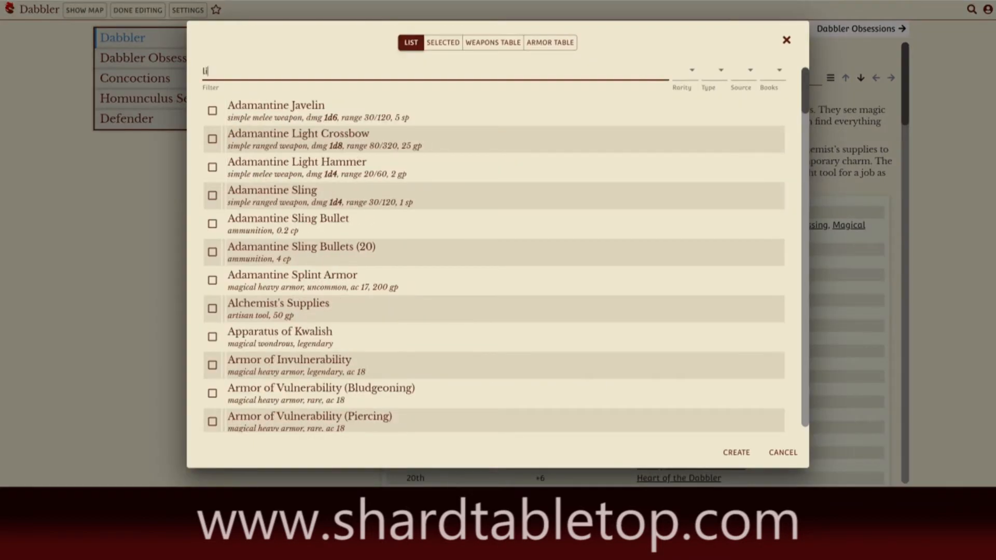
type("ght c")
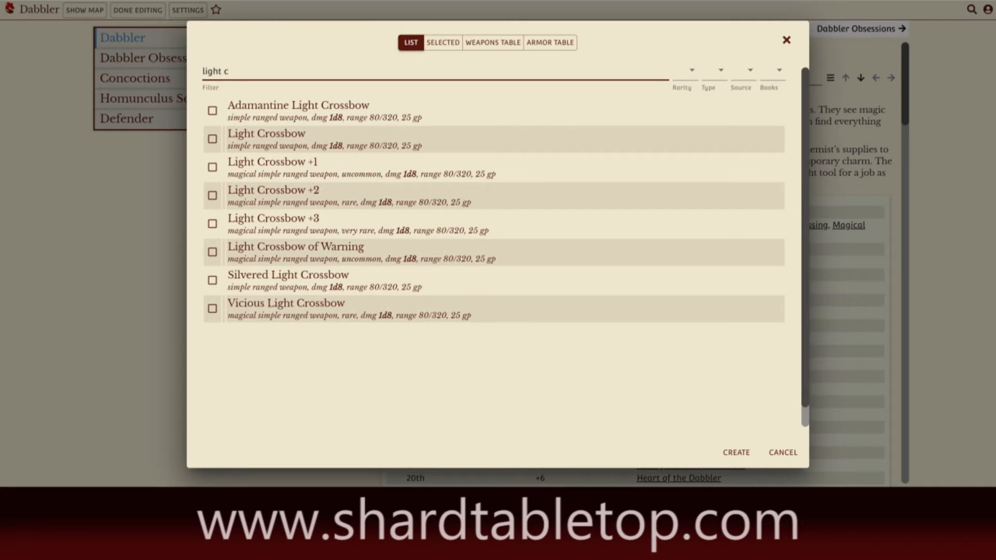
type("ross")
left_click(212, 140)
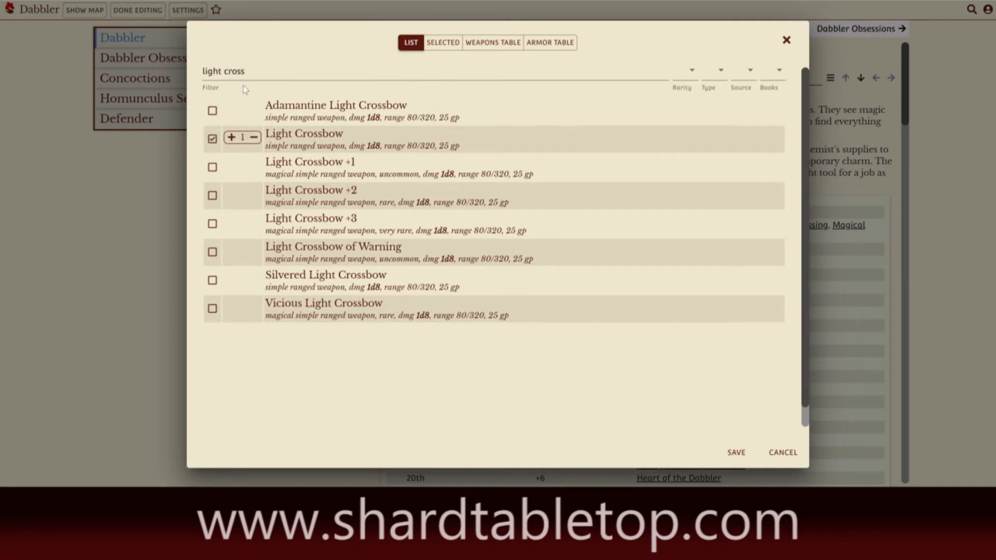
left_click_drag(245, 71, 202, 70)
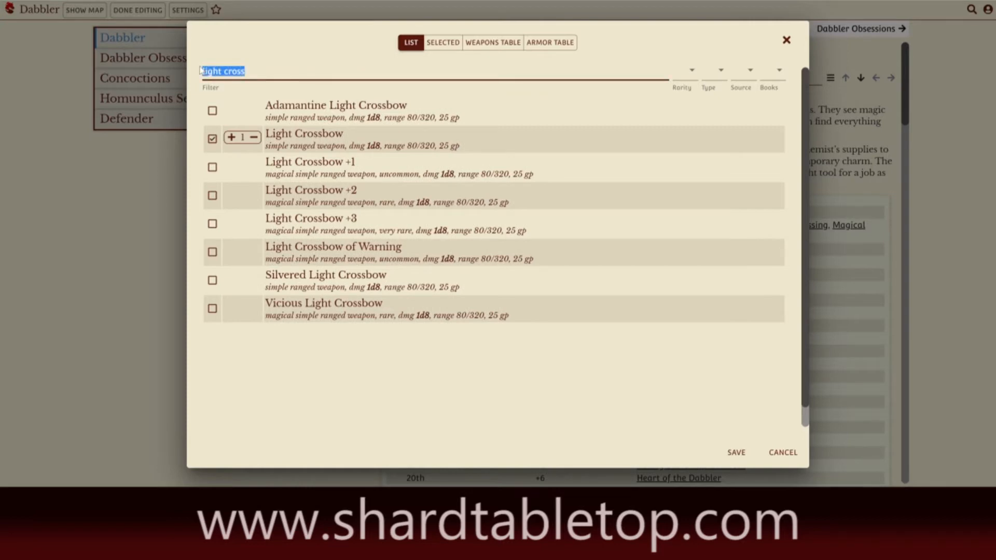
type("bolts")
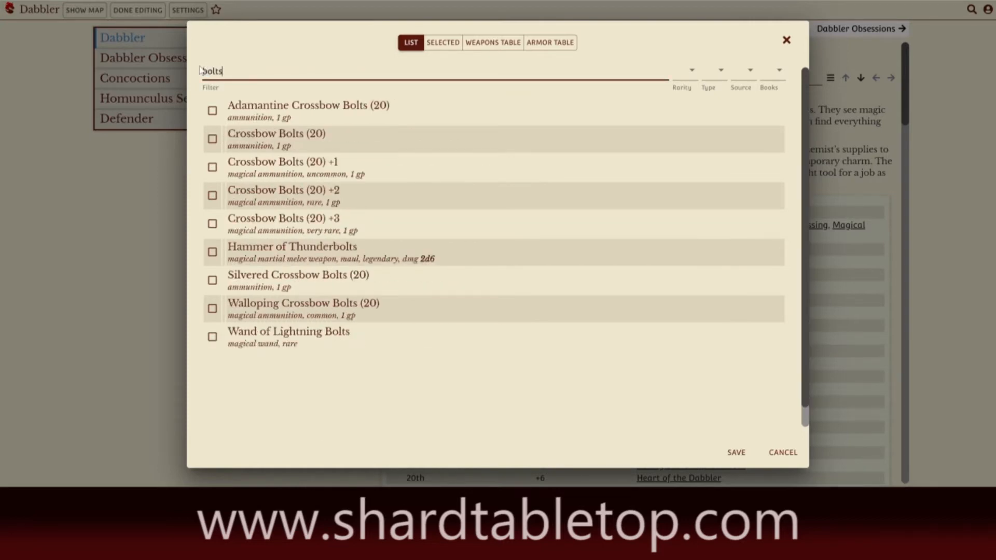
left_click(213, 139)
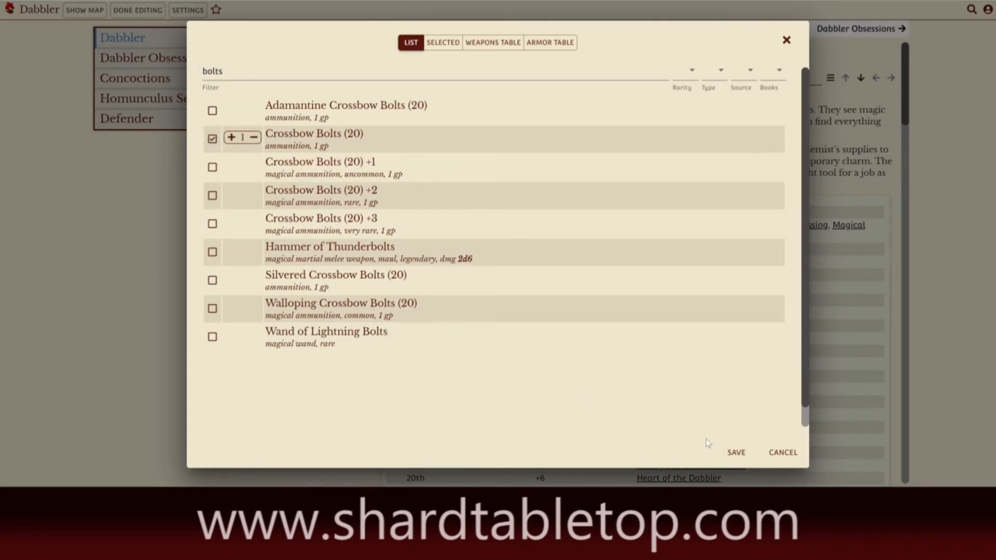
left_click(737, 453)
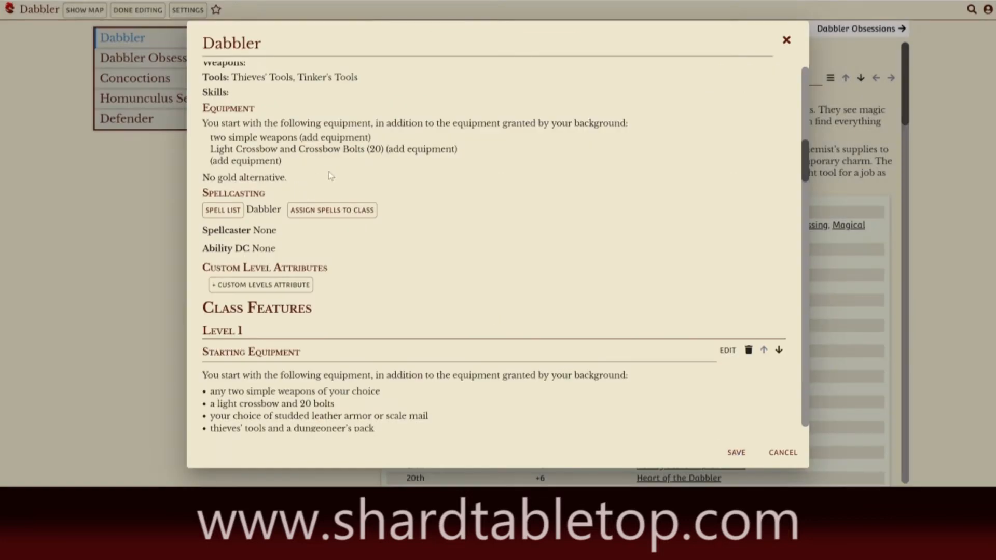
Add Studded Leather Armor as the third starting equipment entry
left_click(259, 162)
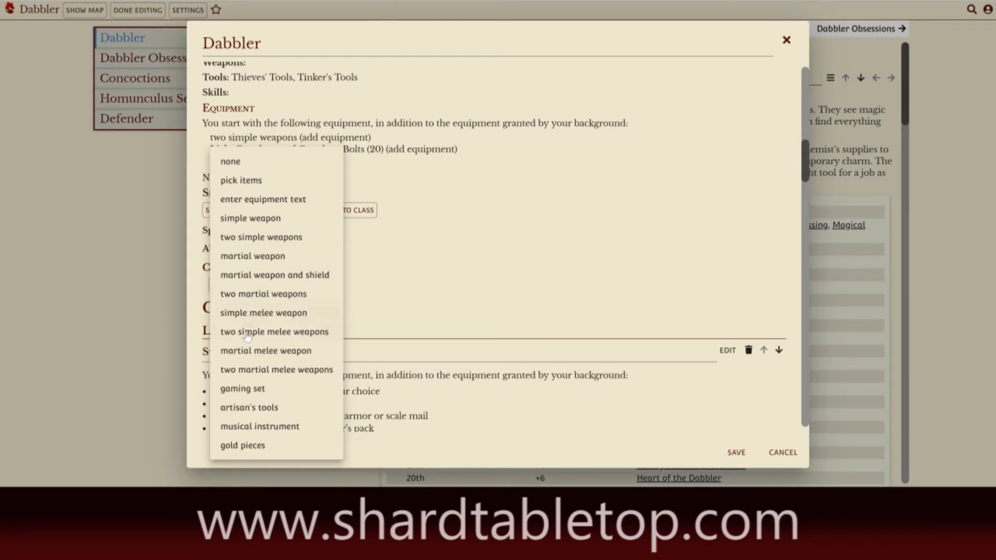
left_click(254, 188)
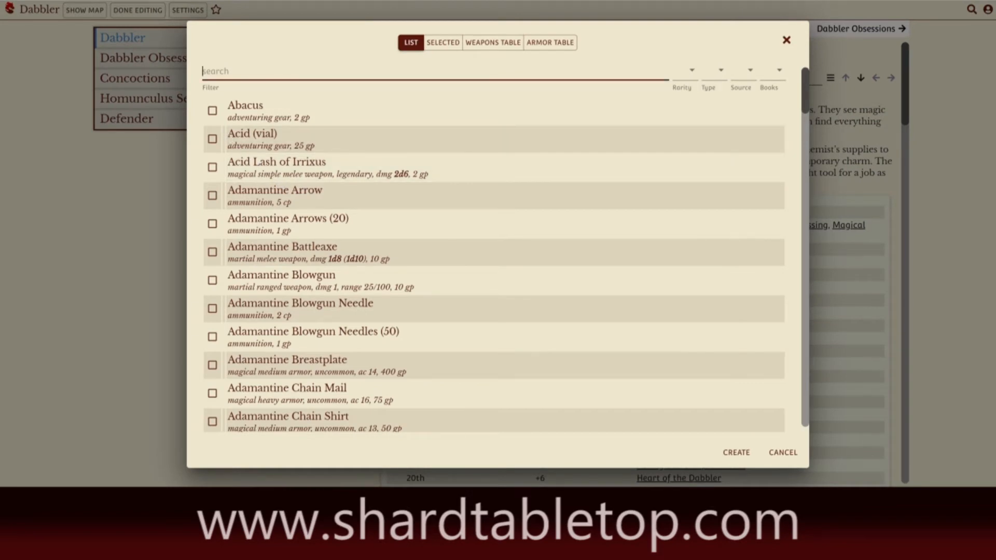
type("studd")
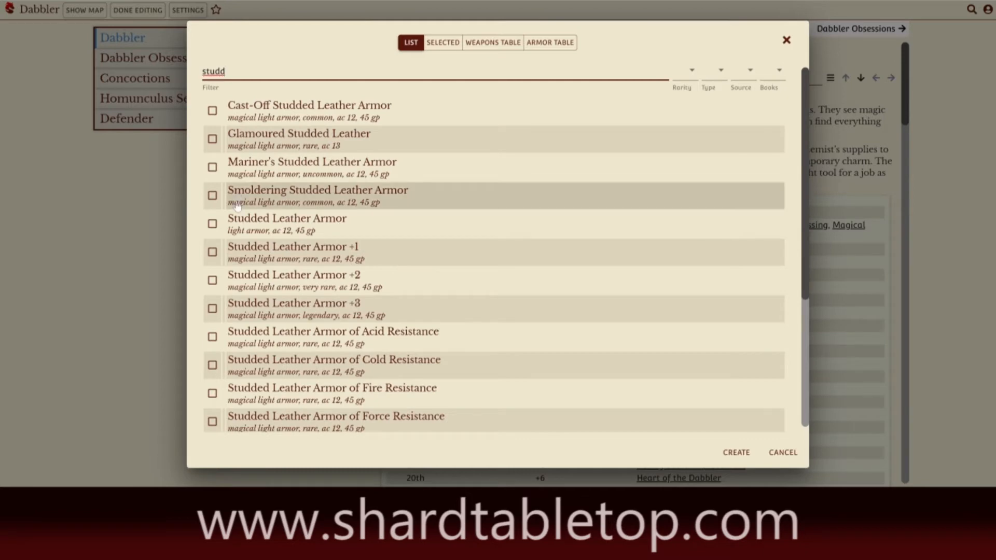
left_click(212, 224)
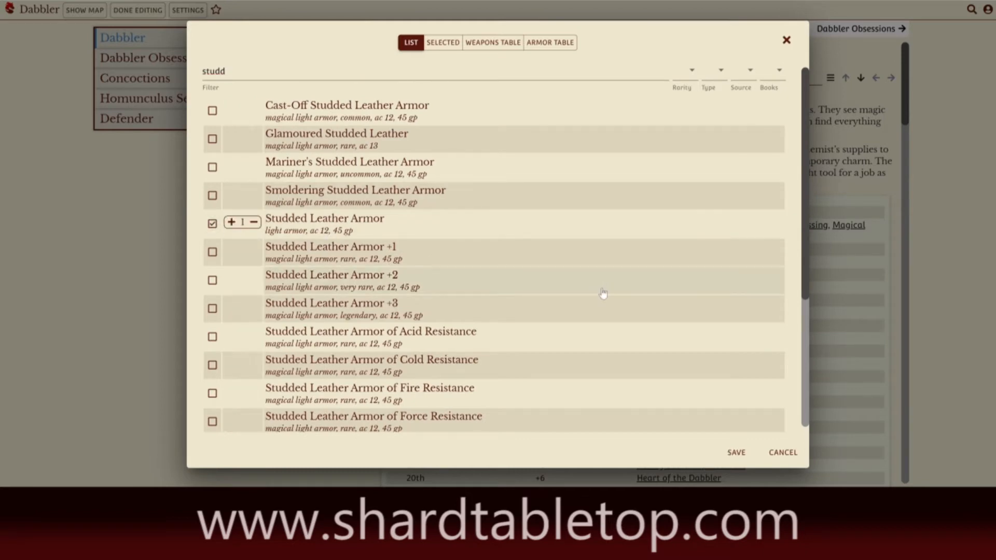
left_click(736, 453)
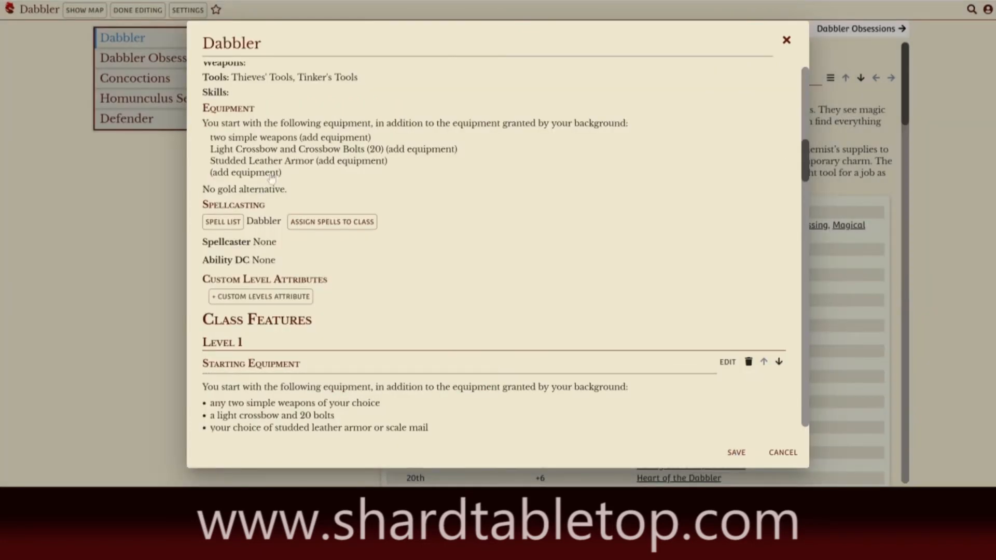
Add the ordinary Scale Mail as an alternative to the Studded Leather Armor, filtering the items to rarity None
left_click(339, 162)
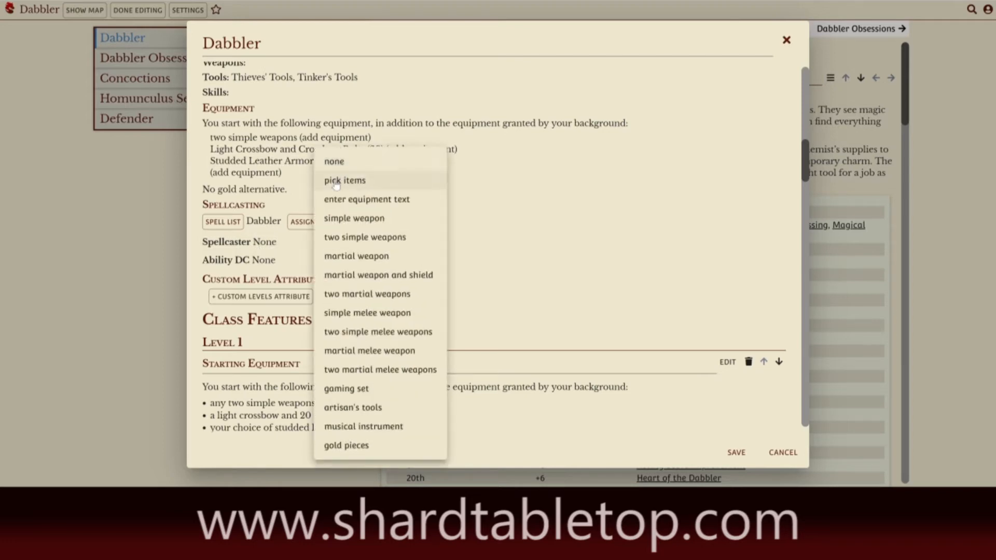
left_click(336, 182)
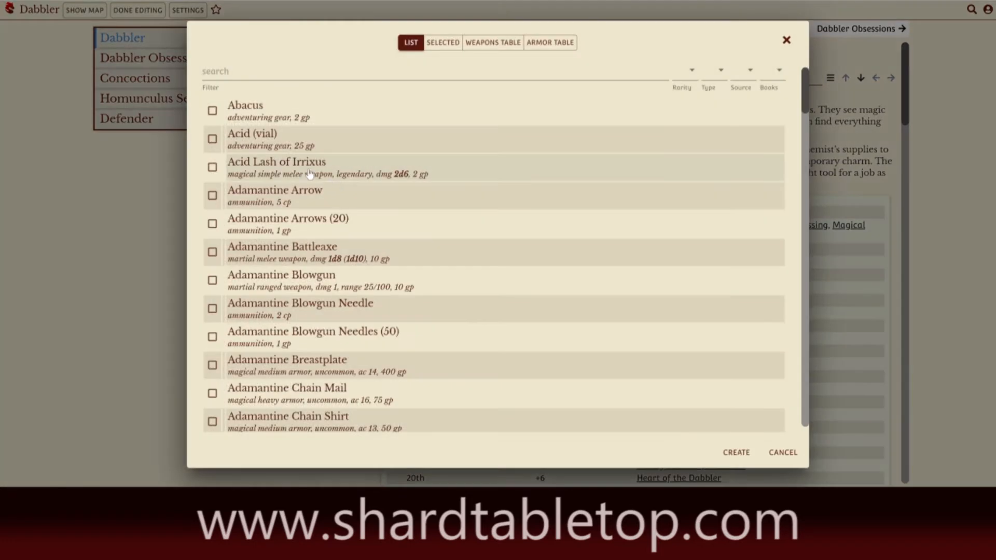
type("scale")
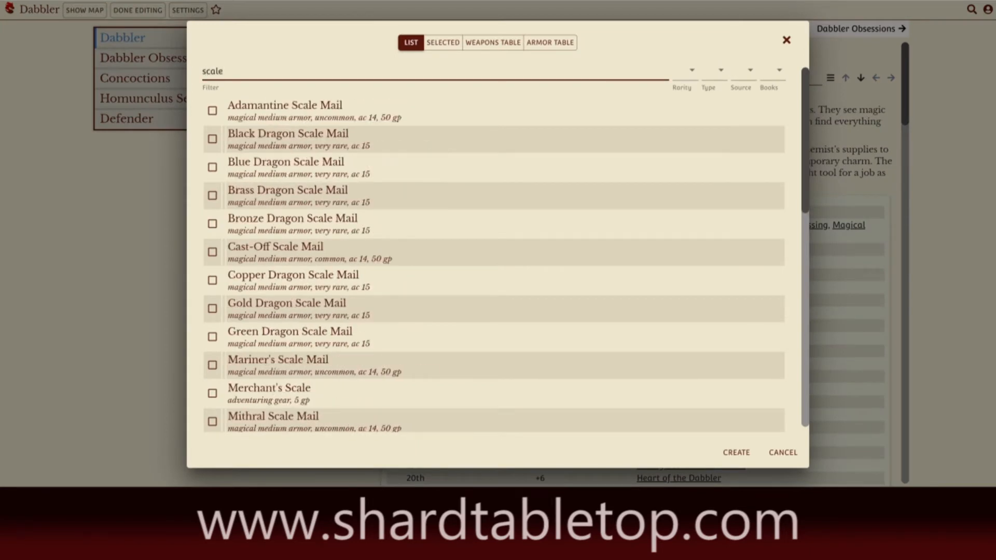
type(" ma")
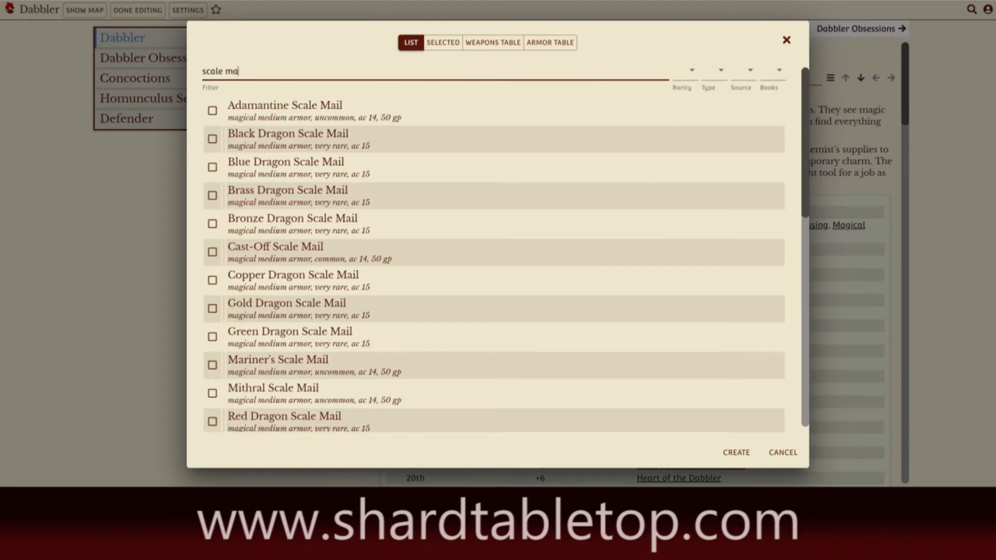
type("il")
left_click(693, 80)
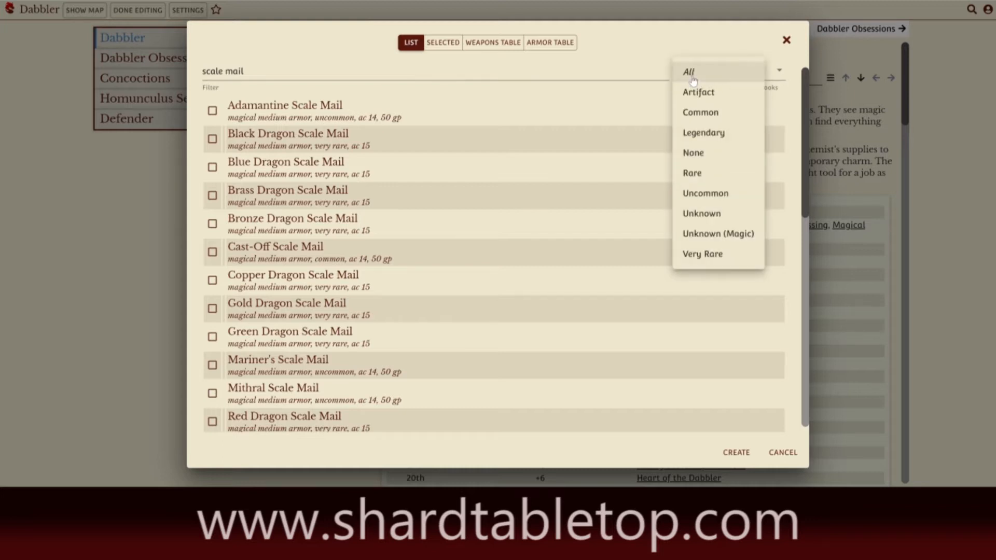
left_click(694, 153)
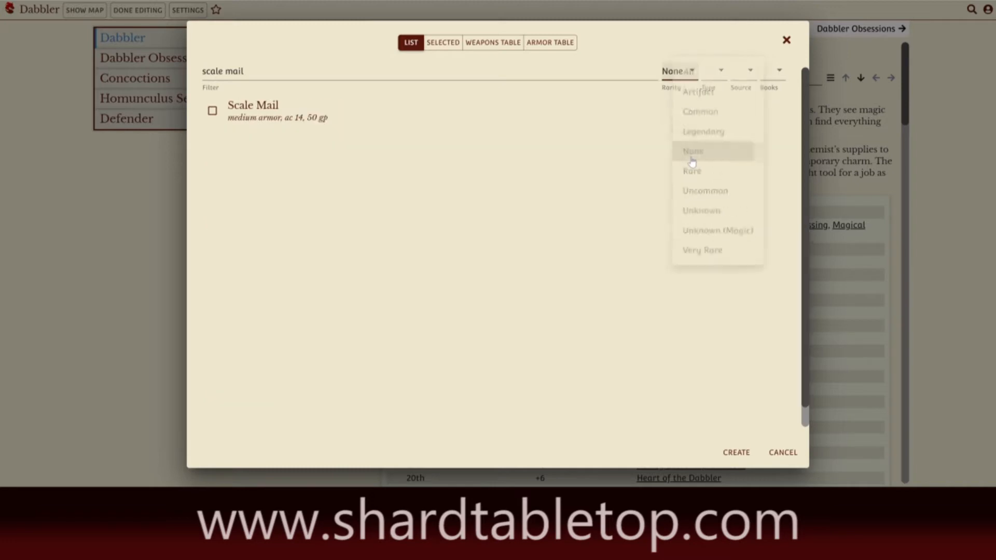
left_click(212, 113)
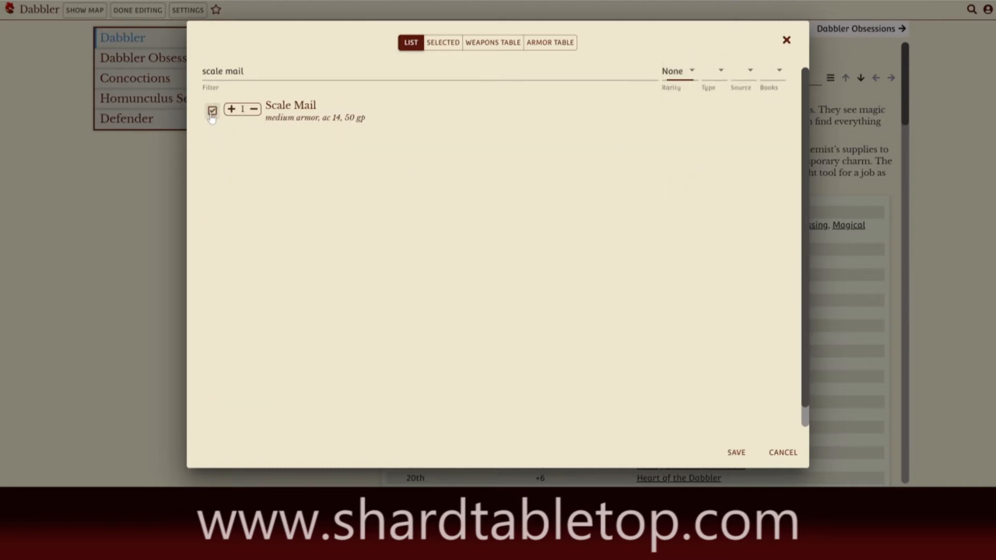
left_click(736, 452)
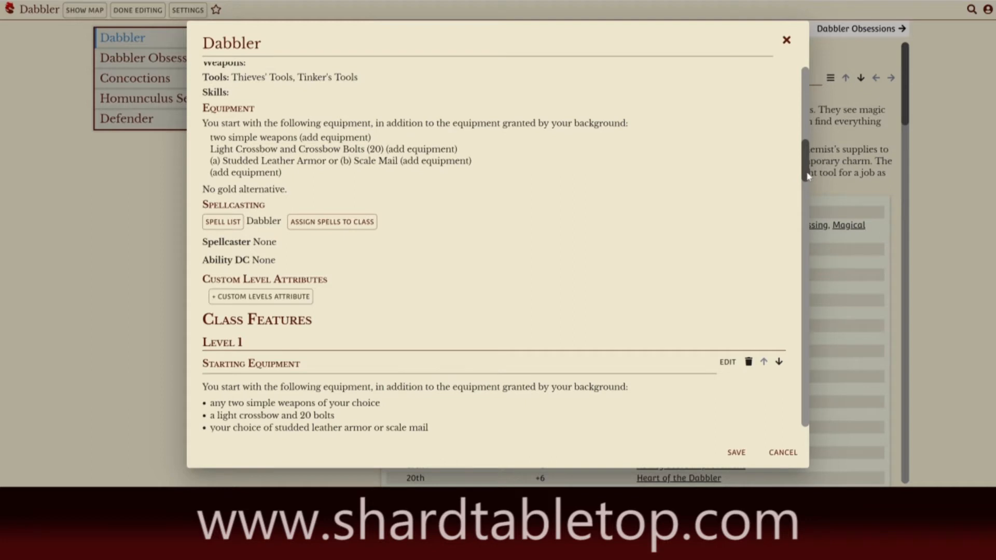
Add a fourth starting equipment entry with one Thieves' Tools and one Dungeoneer's Pack
scroll(807, 177, "down", 1)
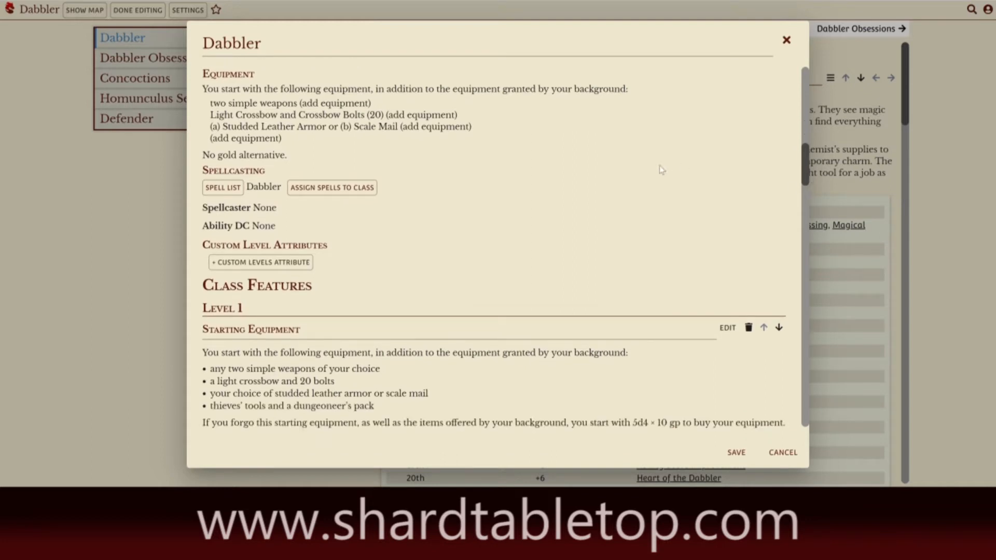
left_click(249, 139)
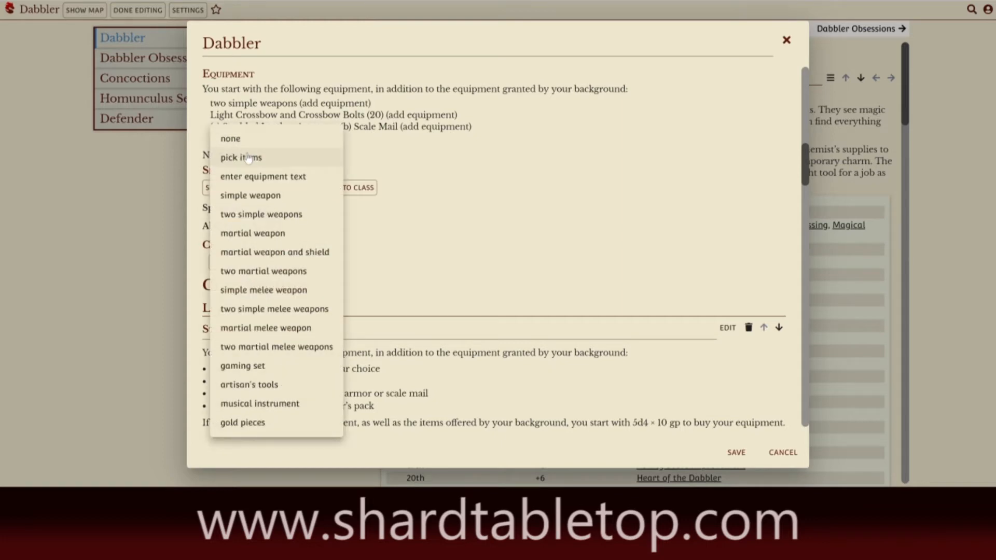
left_click(248, 158)
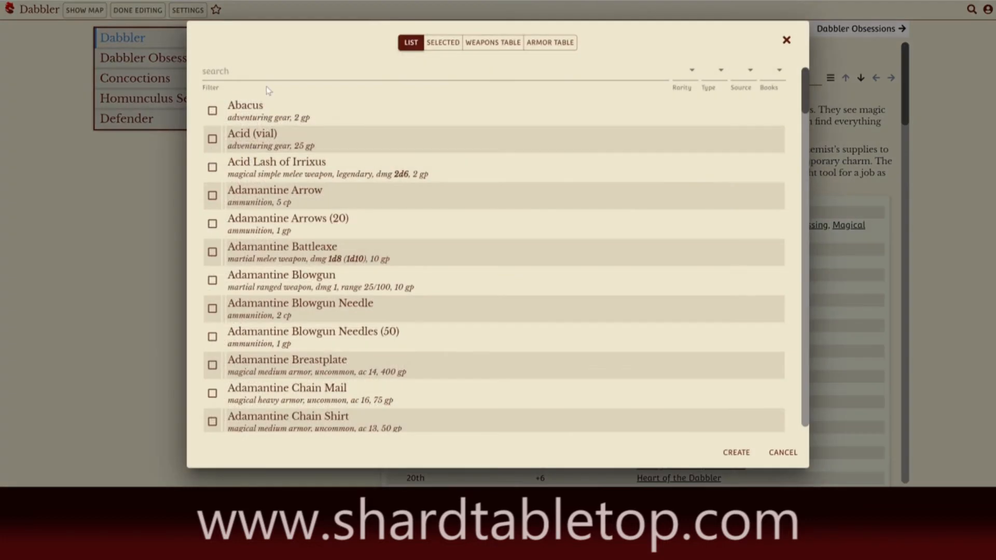
type("thieve")
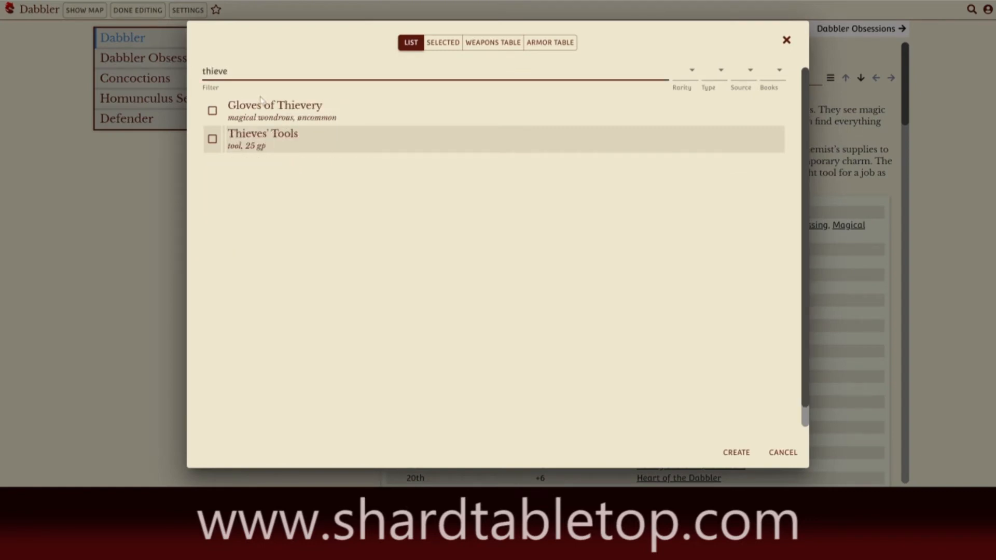
left_click(212, 138)
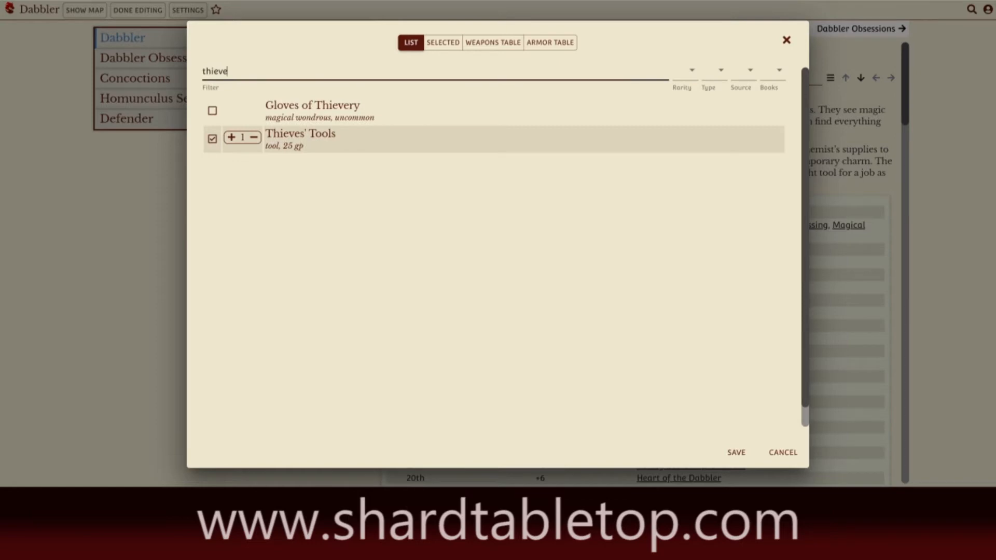
left_click_drag(228, 71, 198, 73)
type("dung")
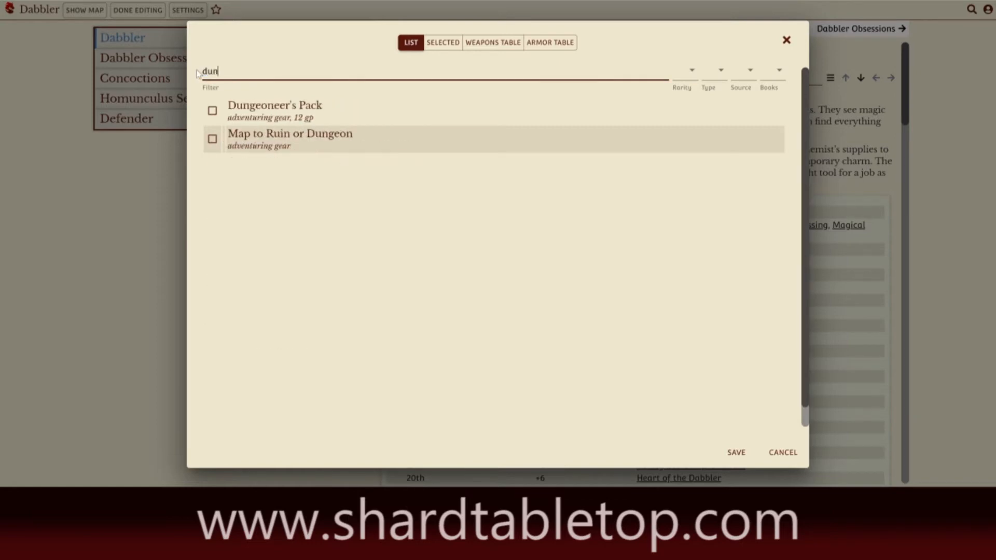
left_click(212, 111)
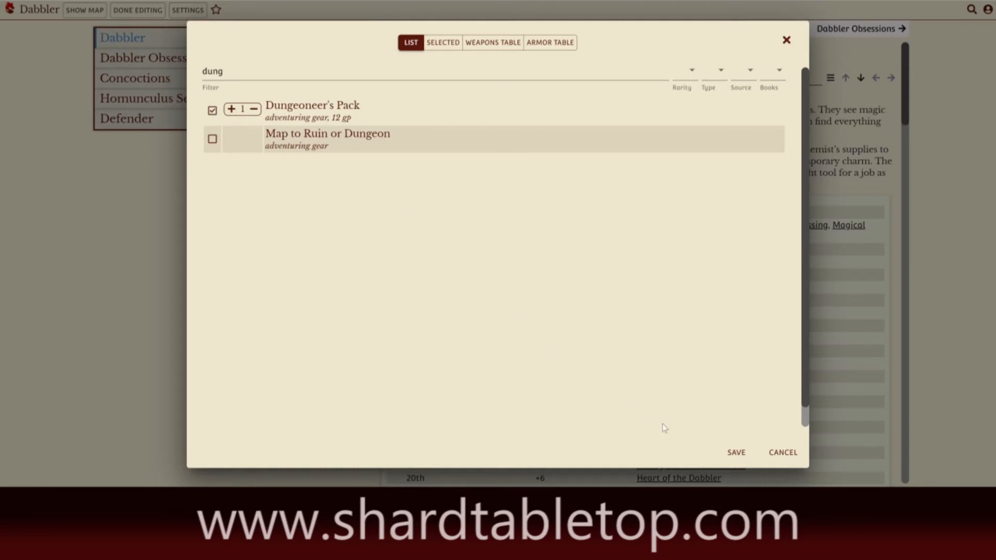
left_click(737, 455)
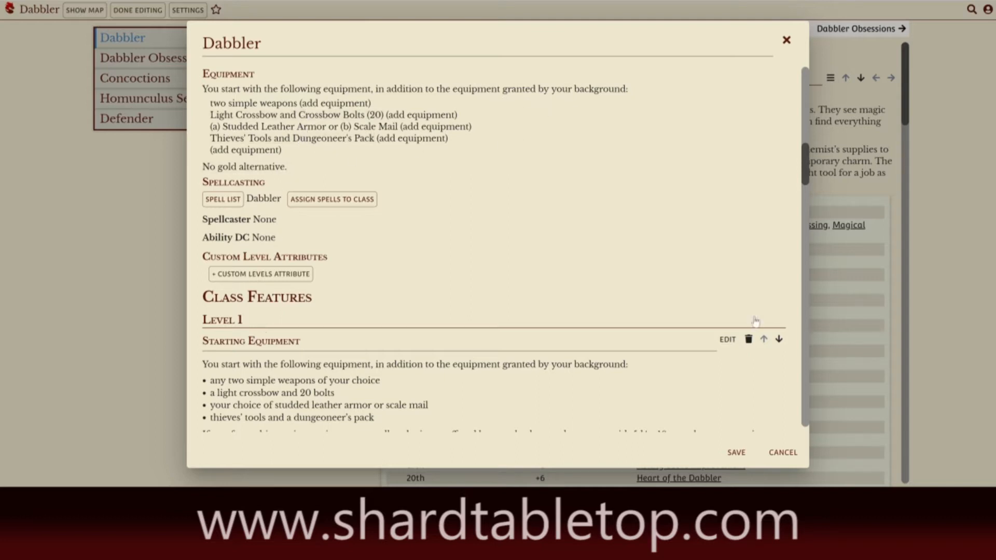
Set the gold alternative for the starting equipment to 5d4 x 10 gp
left_click_drag(805, 170, 805, 183)
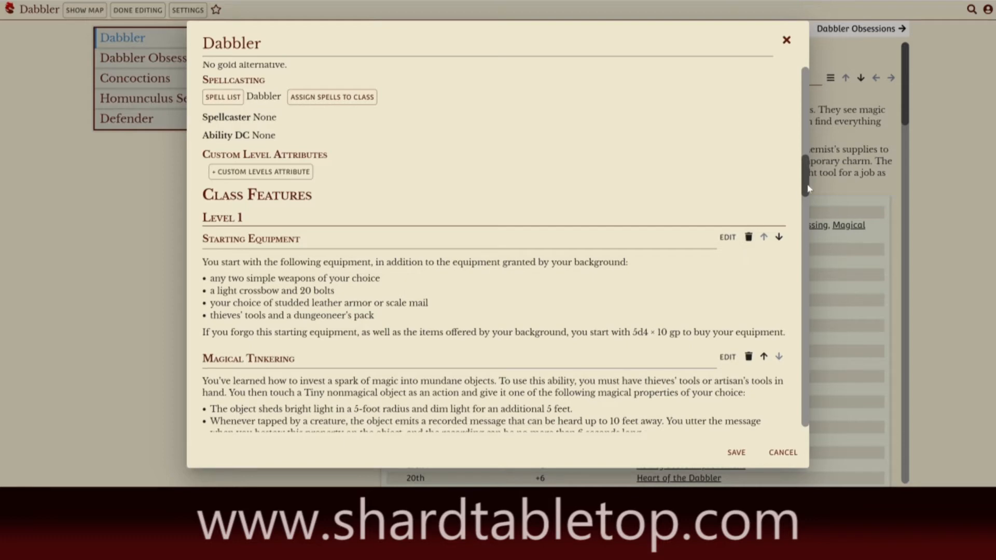
mouse_move(808, 187)
left_mouse_down()
mouse_move(809, 153)
mouse_move(808, 174)
left_mouse_up()
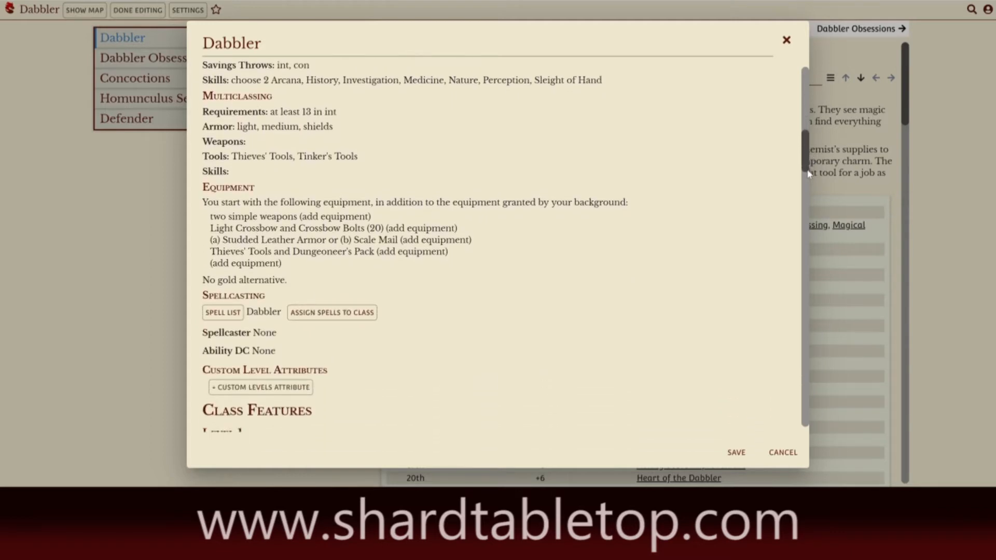
left_click(255, 282)
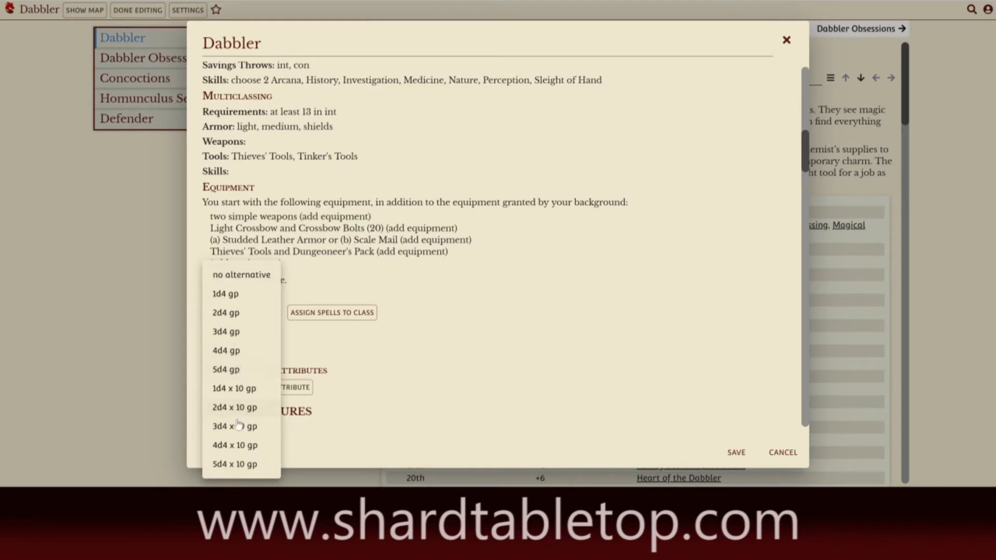
left_click(235, 464)
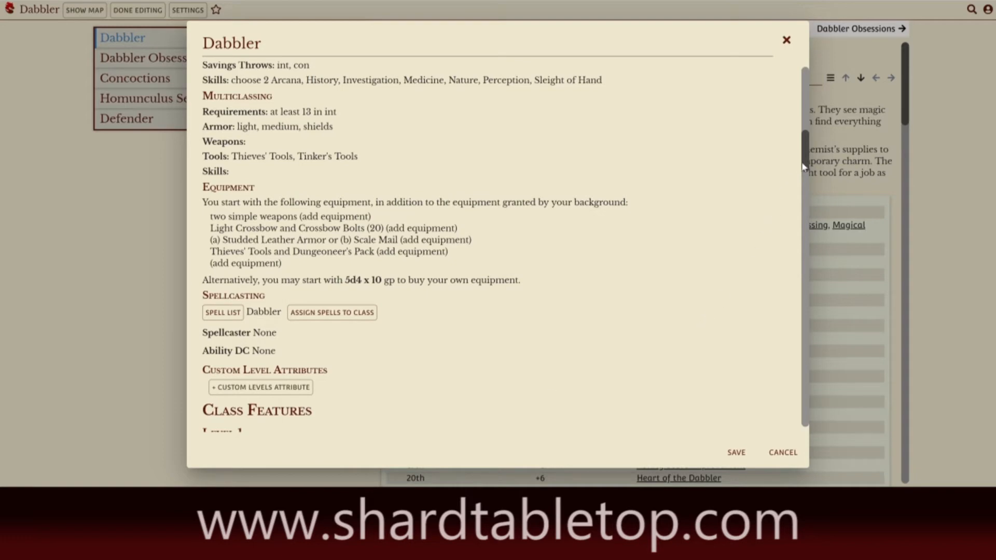
Delete the redundant Starting Equipment feature from the level 1 class features
left_click_drag(806, 165, 806, 191)
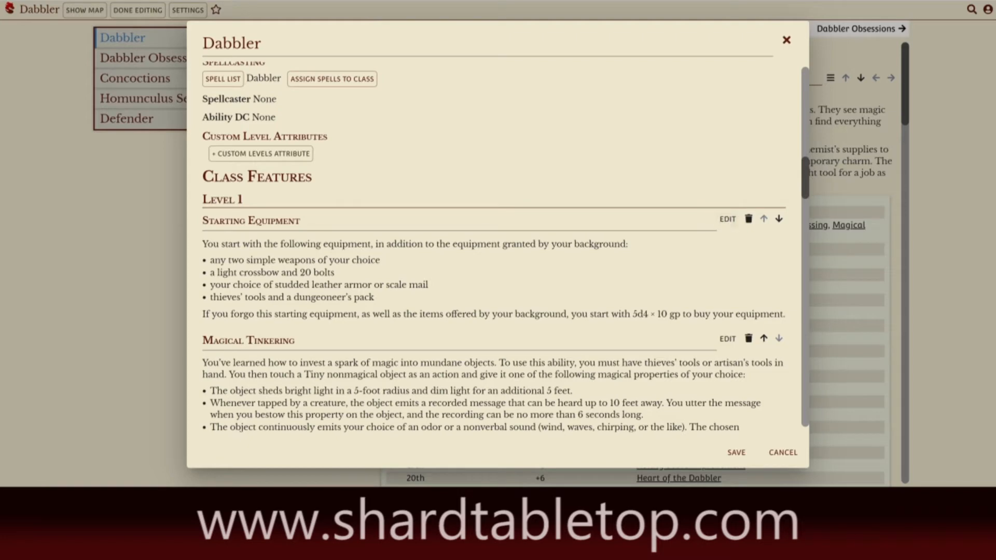
left_click(748, 220)
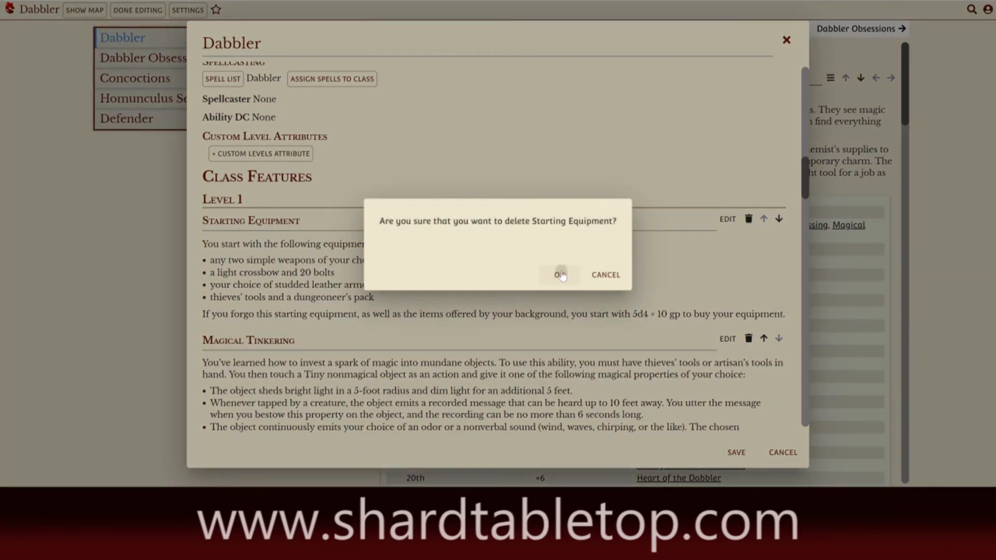
left_click(560, 275)
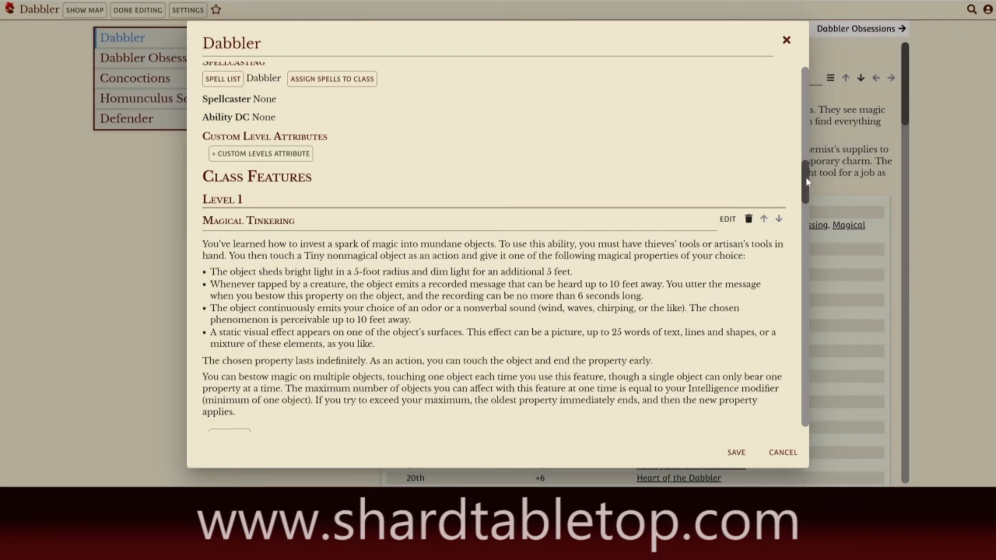
Set the Magical Tinkering feature to display on the character sheet and save its options
left_click(728, 218)
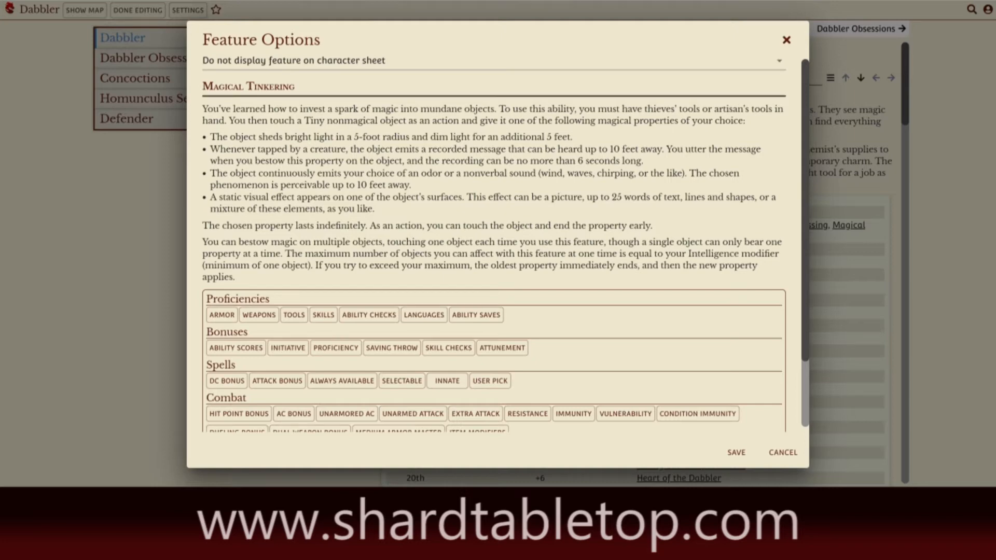
left_click(595, 69)
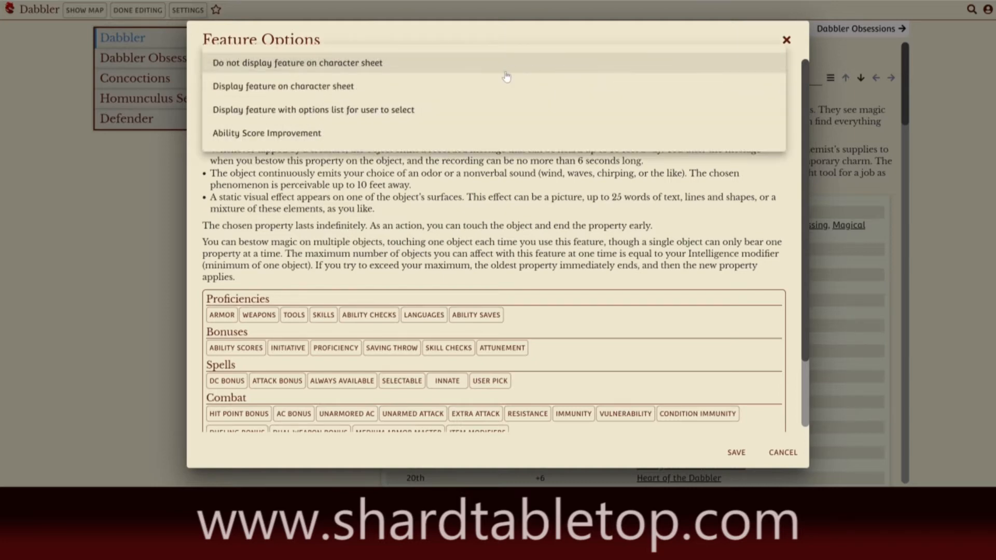
left_click(336, 87)
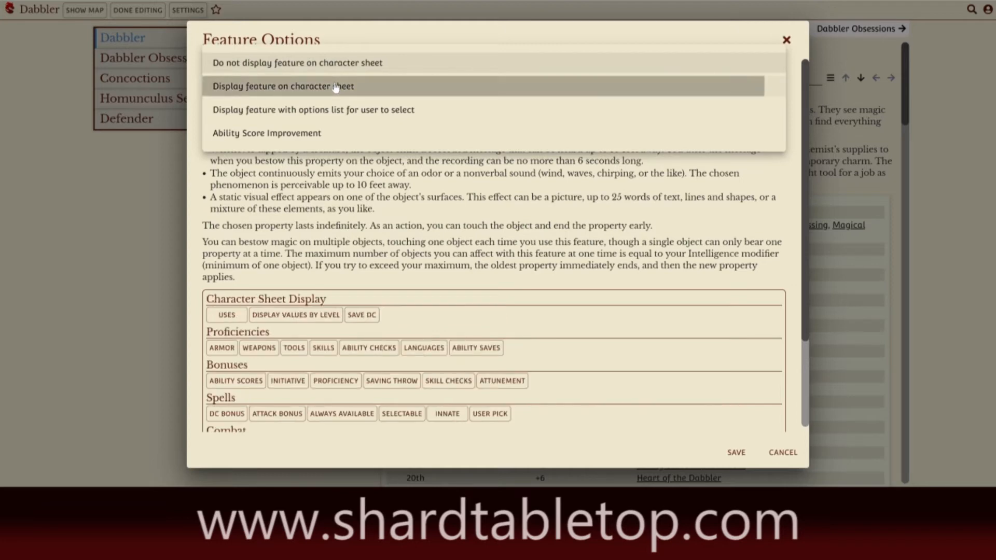
left_click(735, 453)
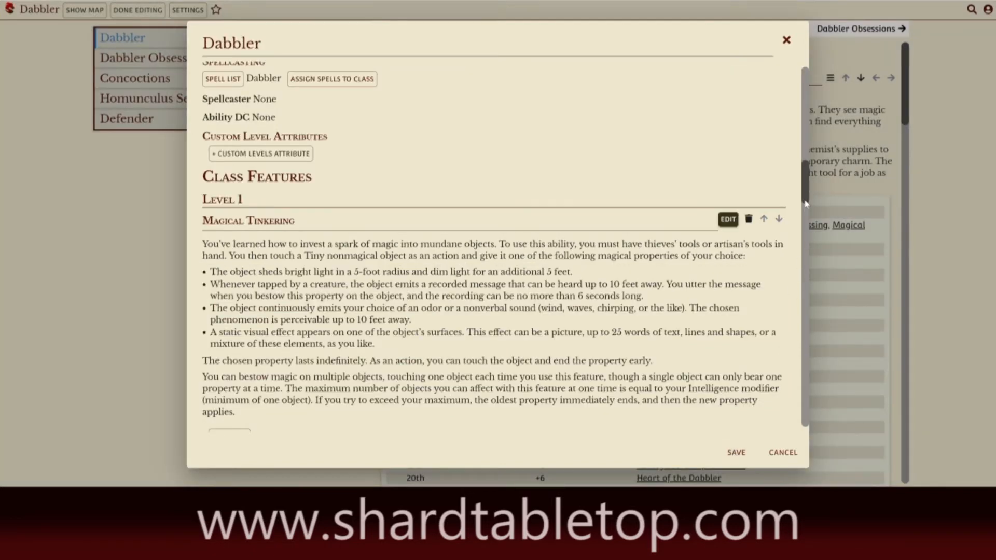
Add a custom levels attribute and set its by-level adjustments to +0 at level 1 and +4 at level 2
left_click_drag(806, 196, 806, 237)
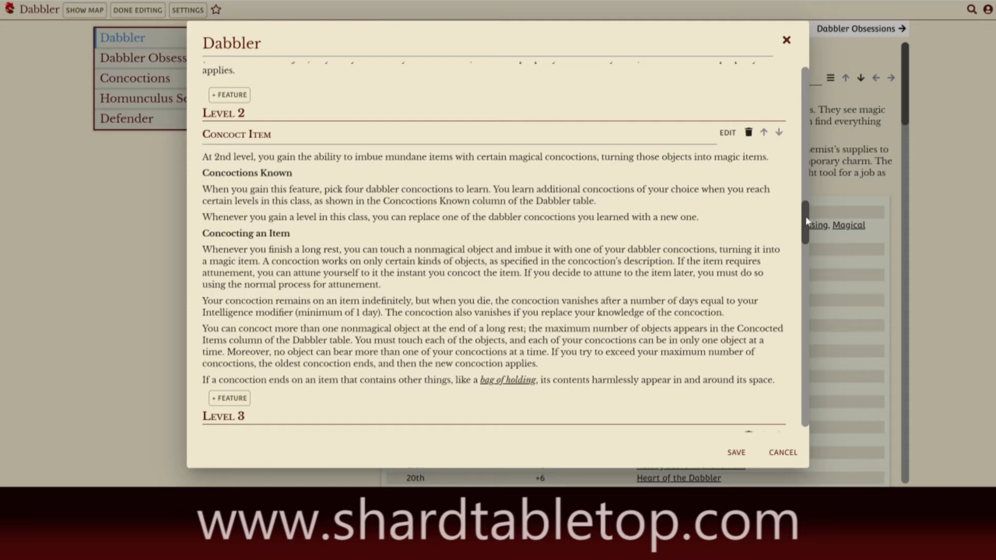
left_click_drag(805, 220, 807, 168)
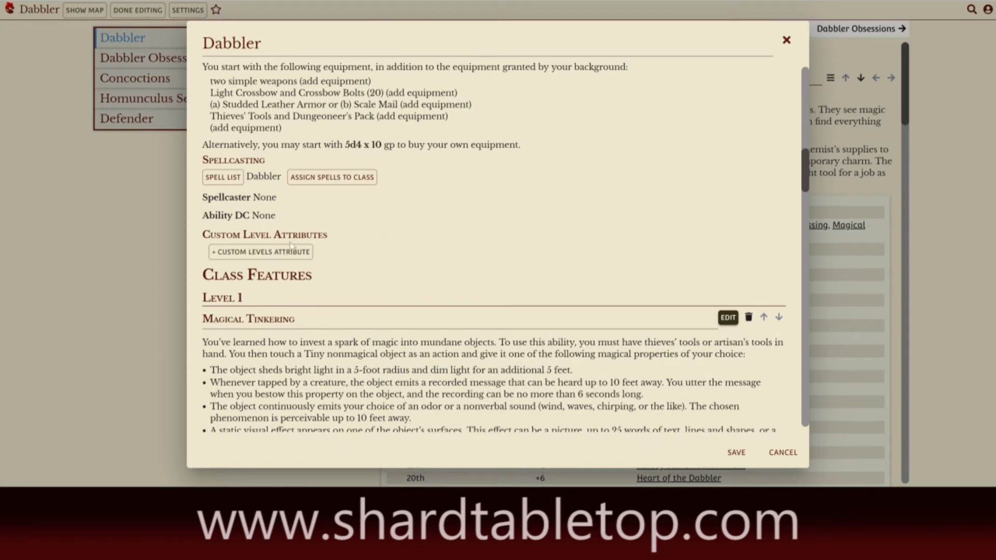
left_click(236, 256)
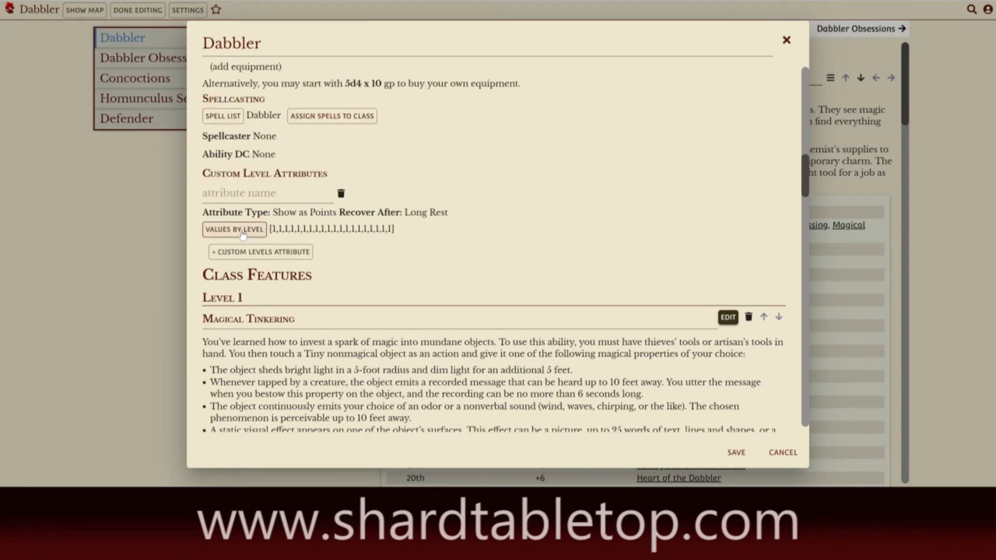
left_click(242, 231)
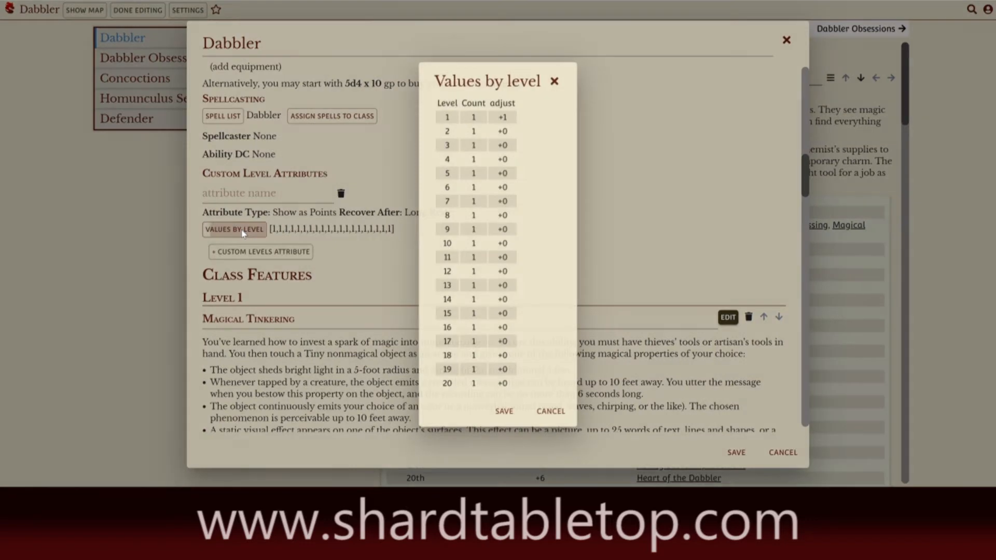
left_click(504, 117)
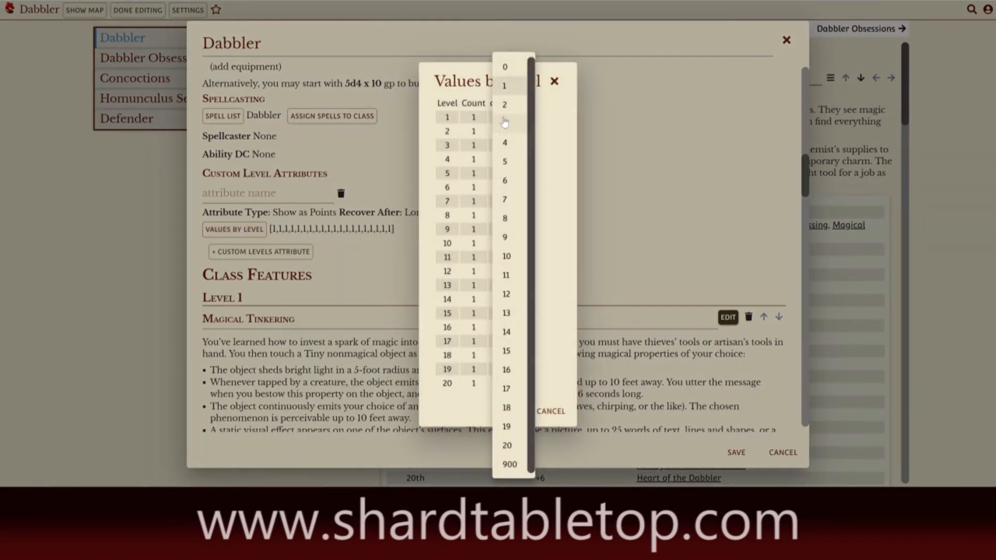
left_click(510, 67)
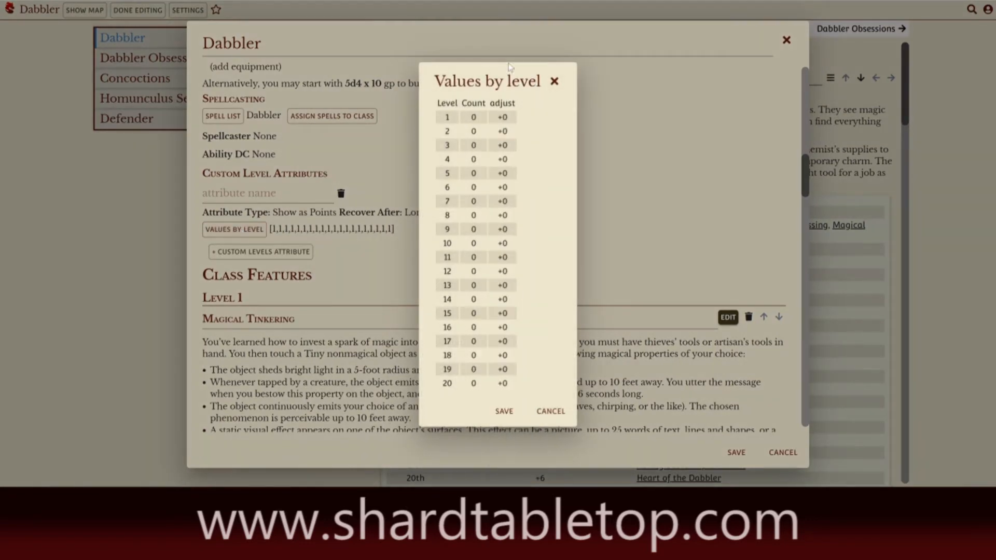
left_click(507, 136)
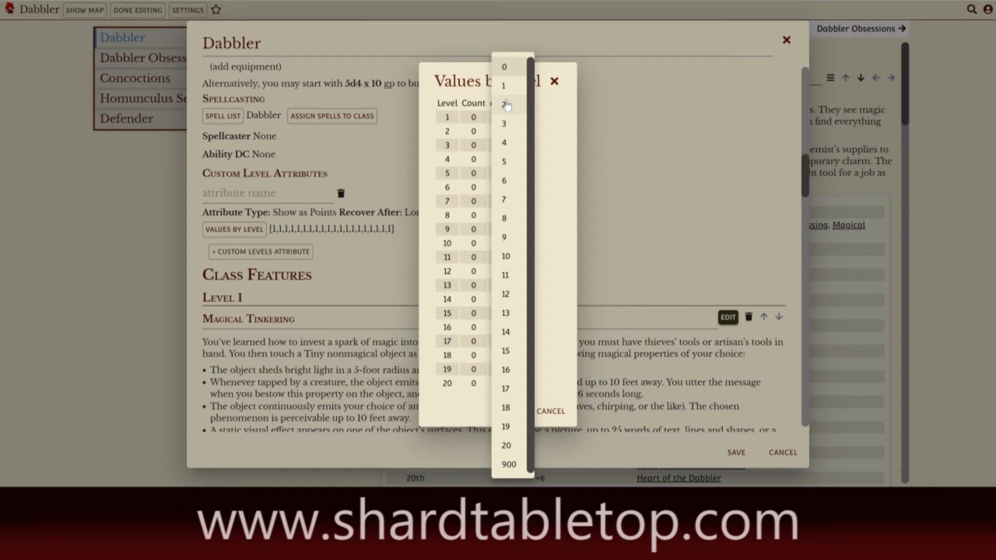
left_click(506, 147)
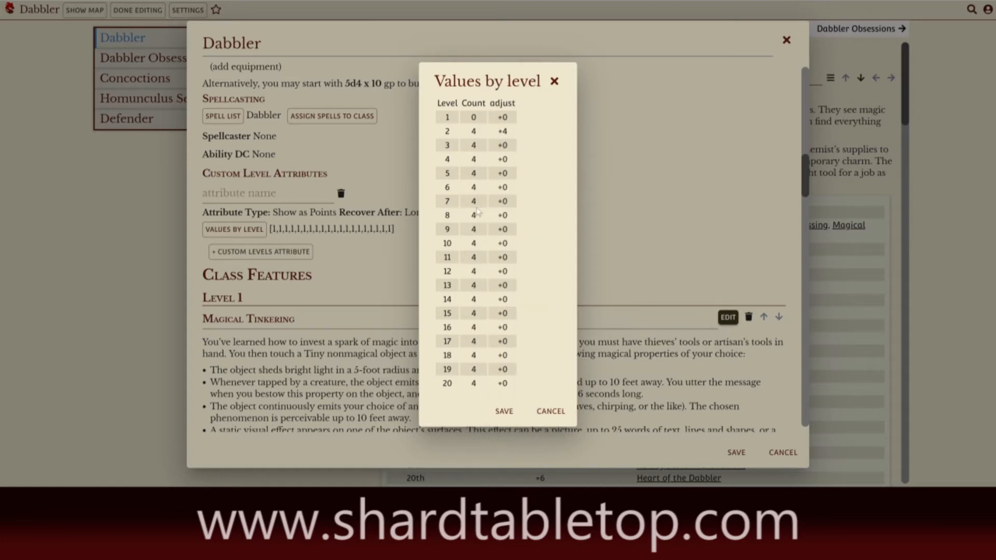
Set the attribute's by-level adjustment to +2 at each of levels 6, 10, 14 and 18
left_click(505, 195)
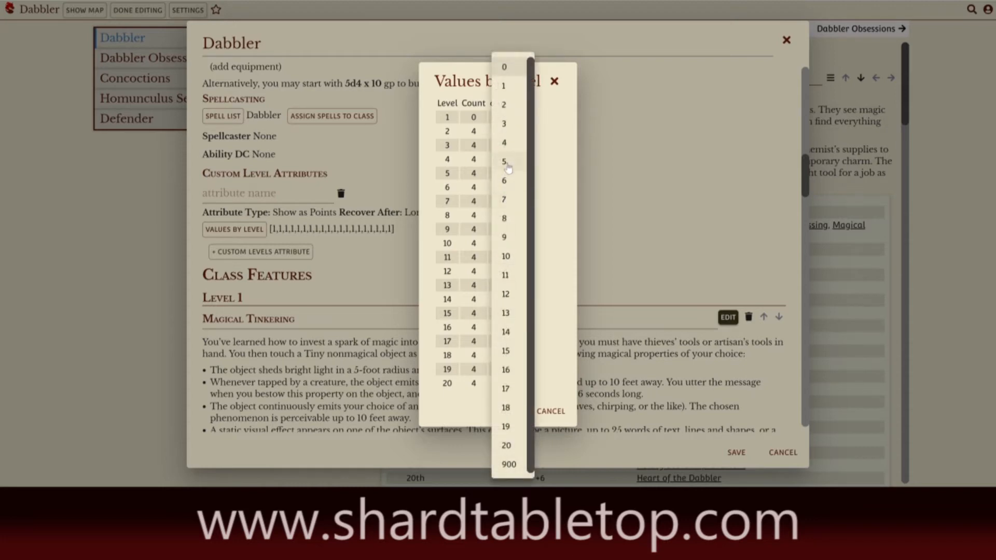
left_click(511, 113)
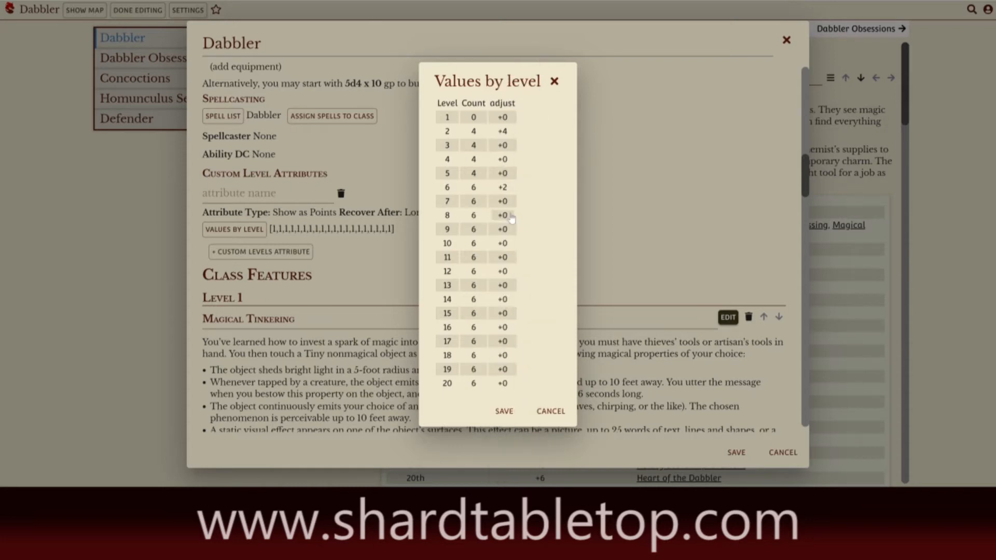
left_click(504, 245)
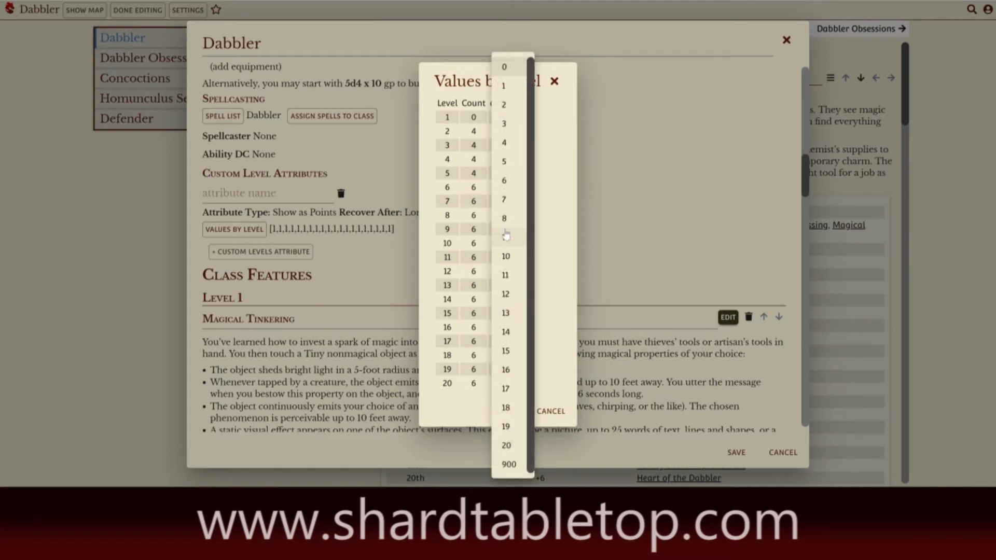
left_click(510, 110)
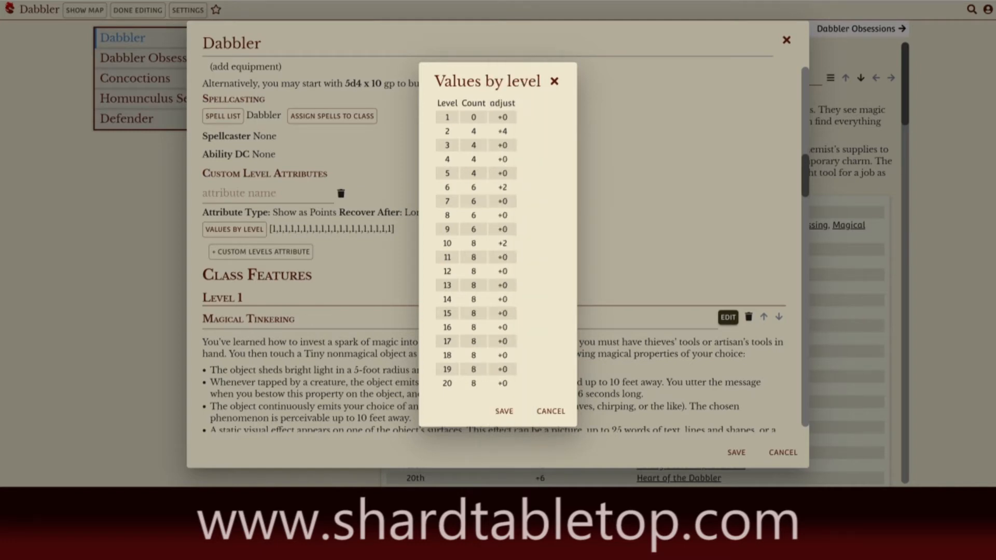
left_click(506, 303)
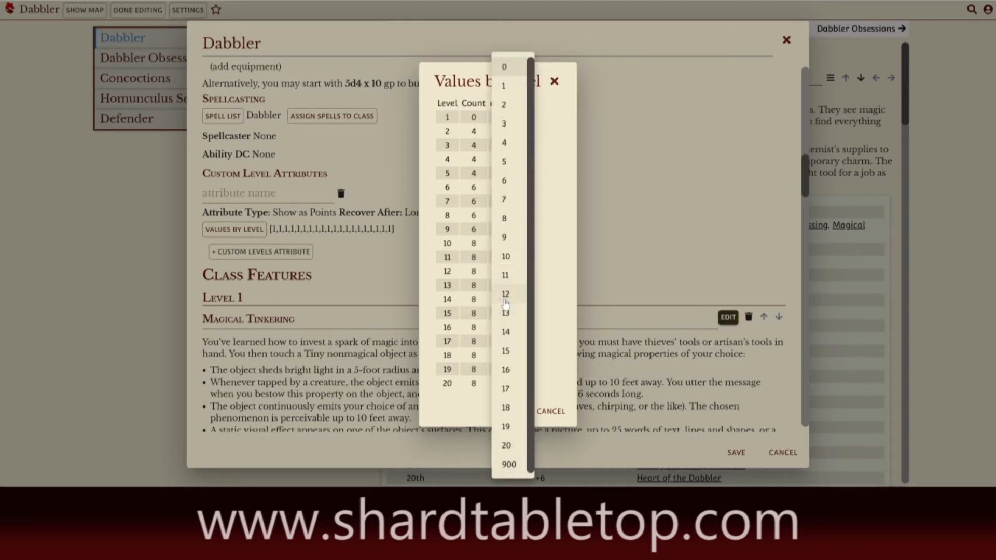
left_click(515, 111)
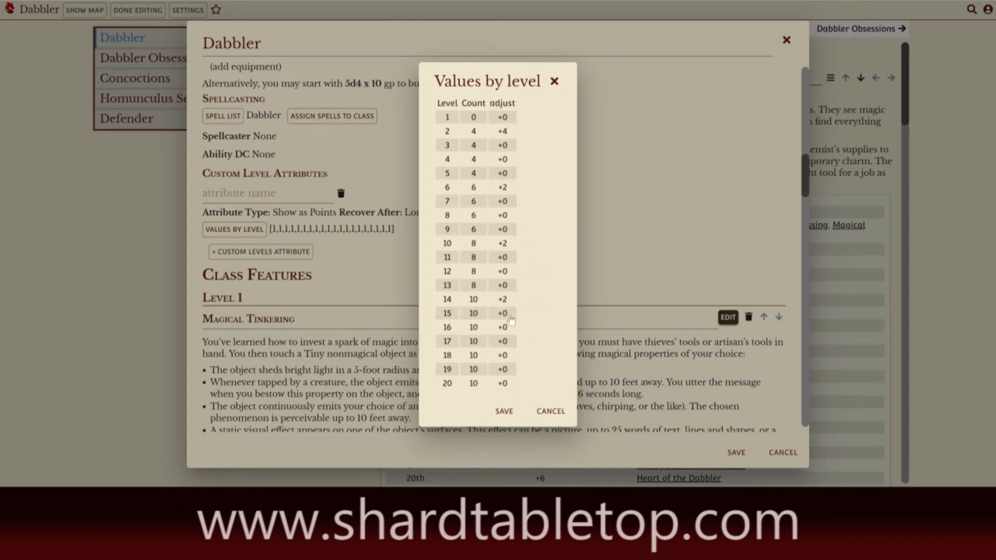
left_click(508, 356)
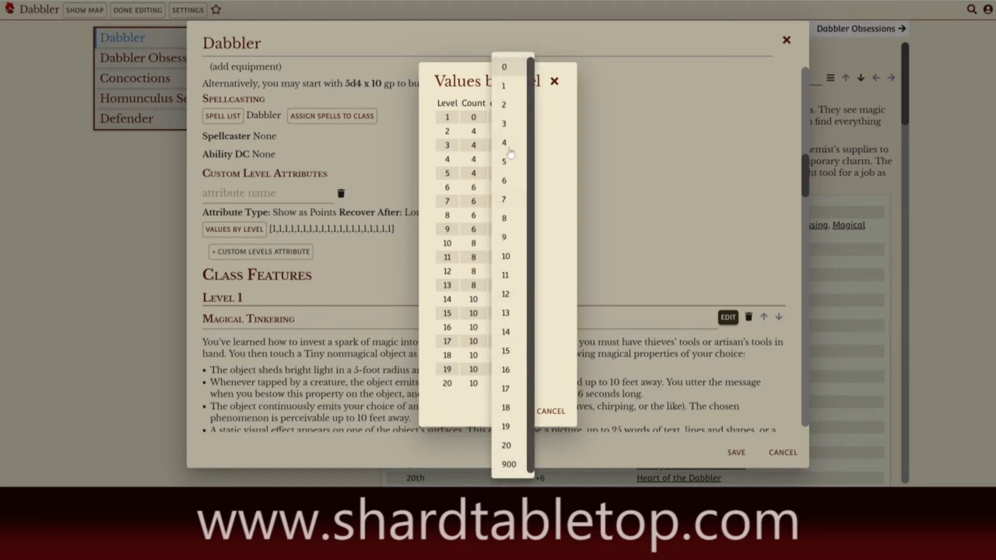
left_click(503, 104)
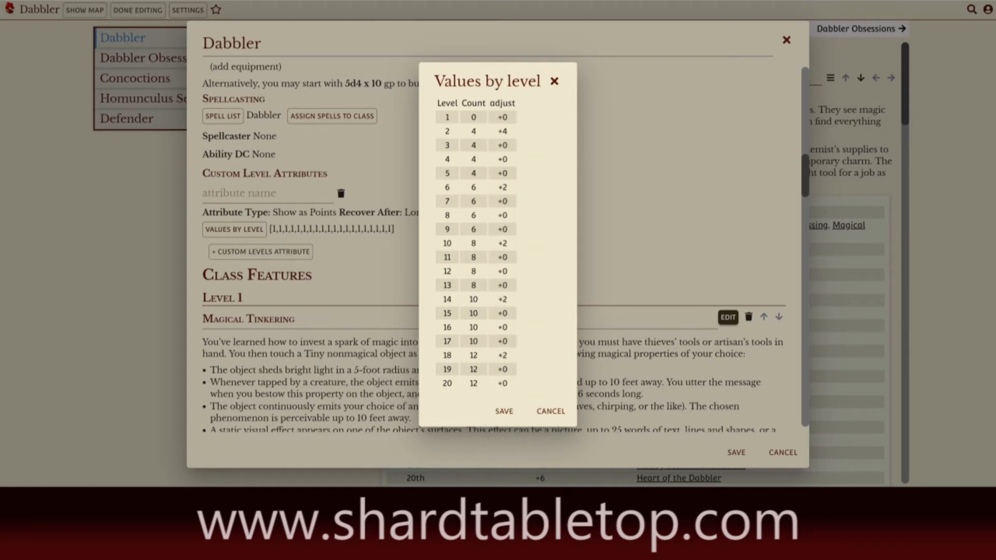
Save the by-level values, name the attribute Concoctions, and set its type to Pick Options from List
left_click(503, 412)
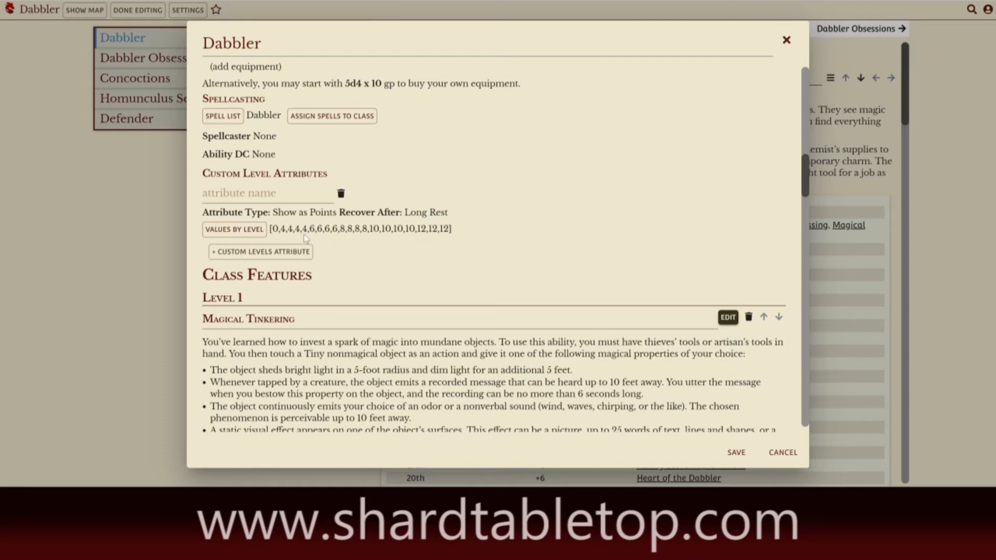
left_click(310, 214)
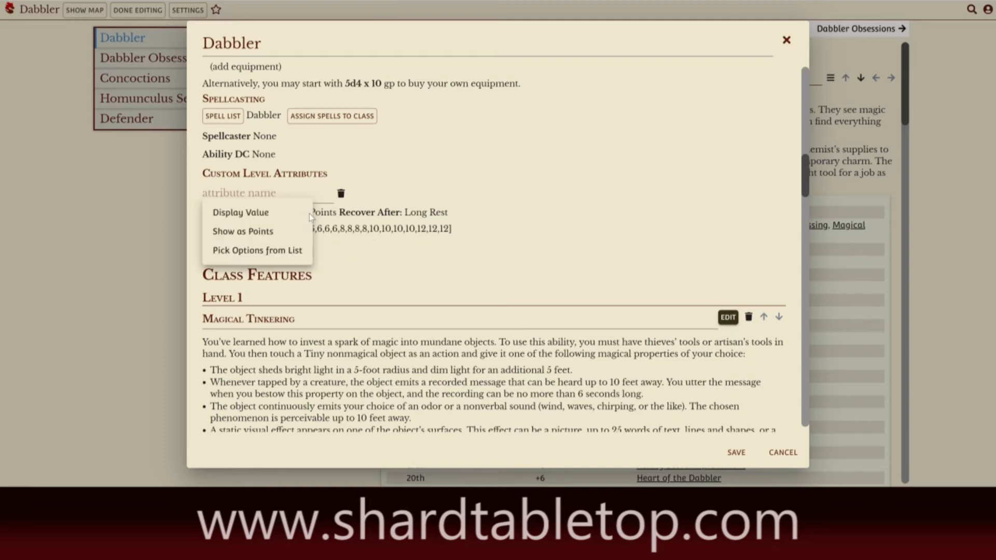
left_click(282, 194)
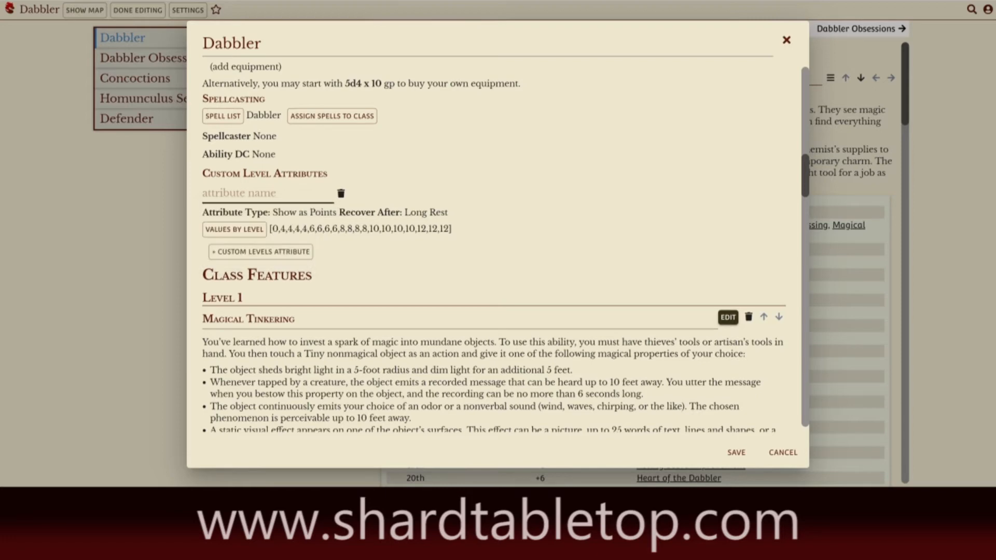
type("Concoctions")
left_click(298, 213)
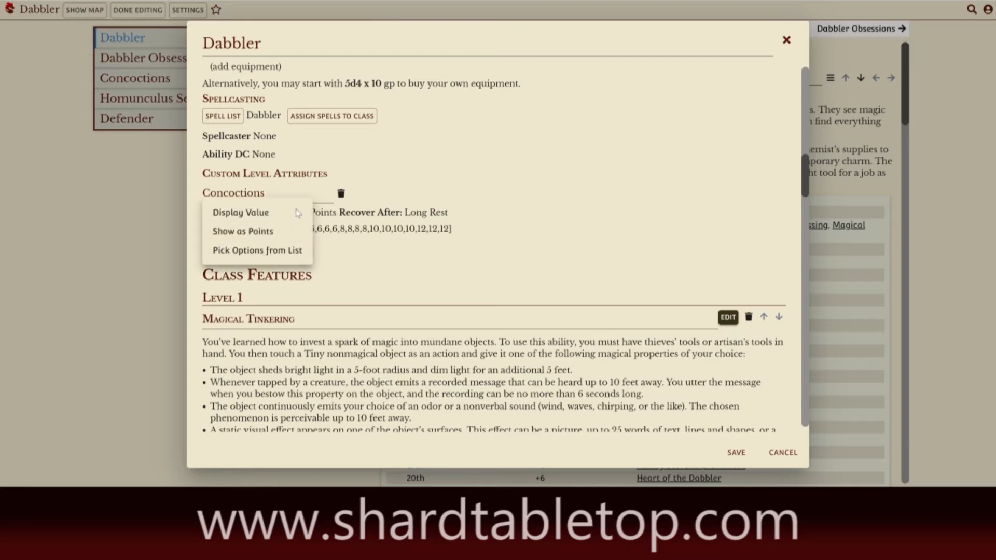
left_click(276, 251)
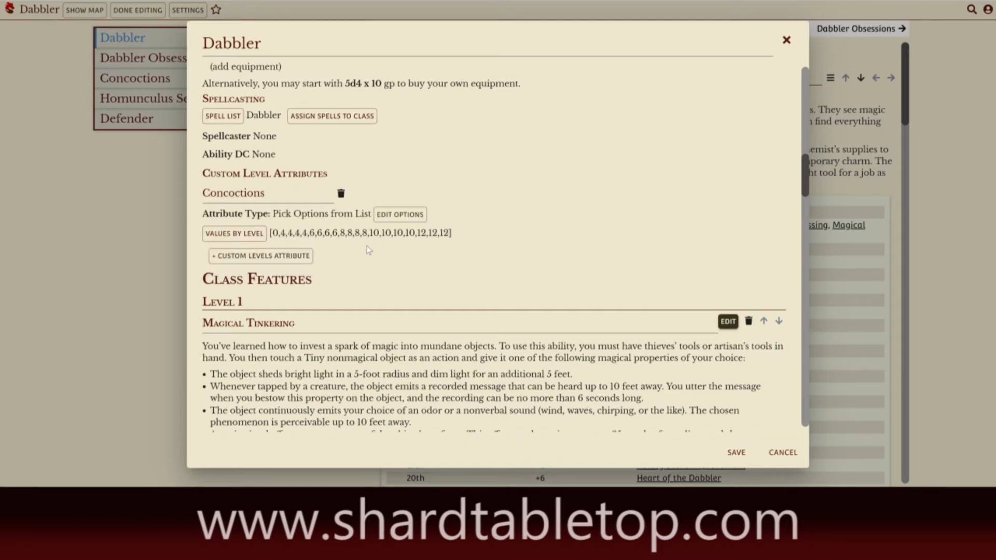
left_click(395, 215)
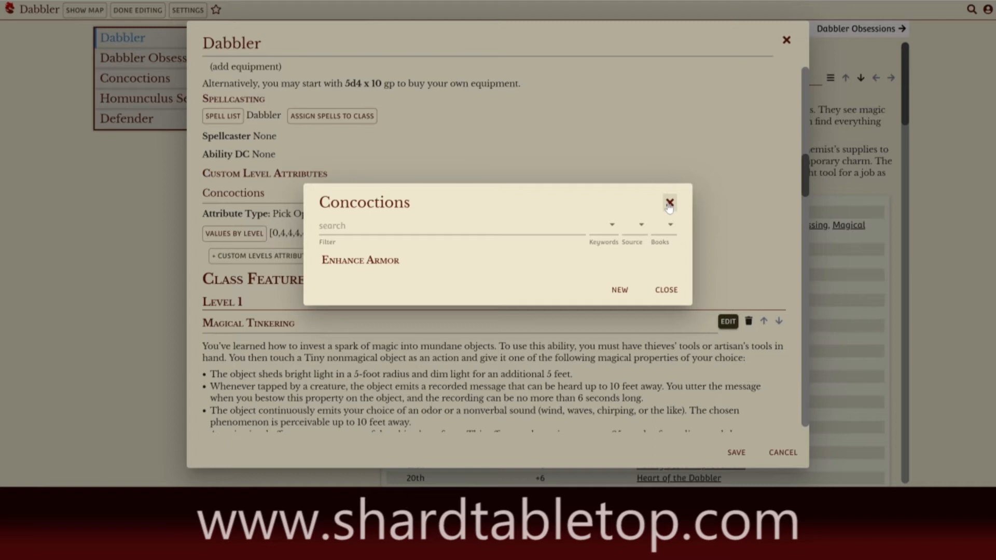
left_click(668, 296)
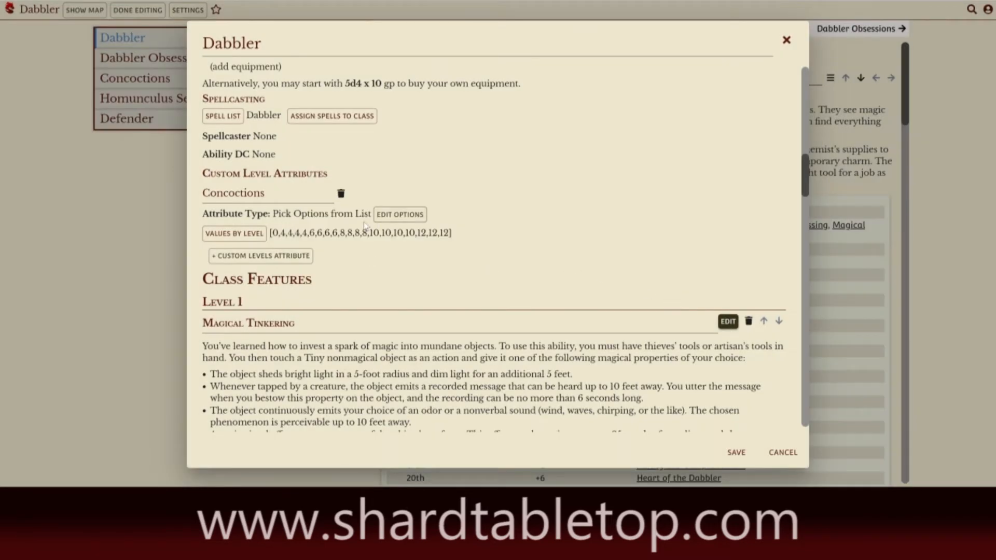
Add a second custom levels attribute named Concocted Item Limit and set its type to Display Value
left_click(229, 258)
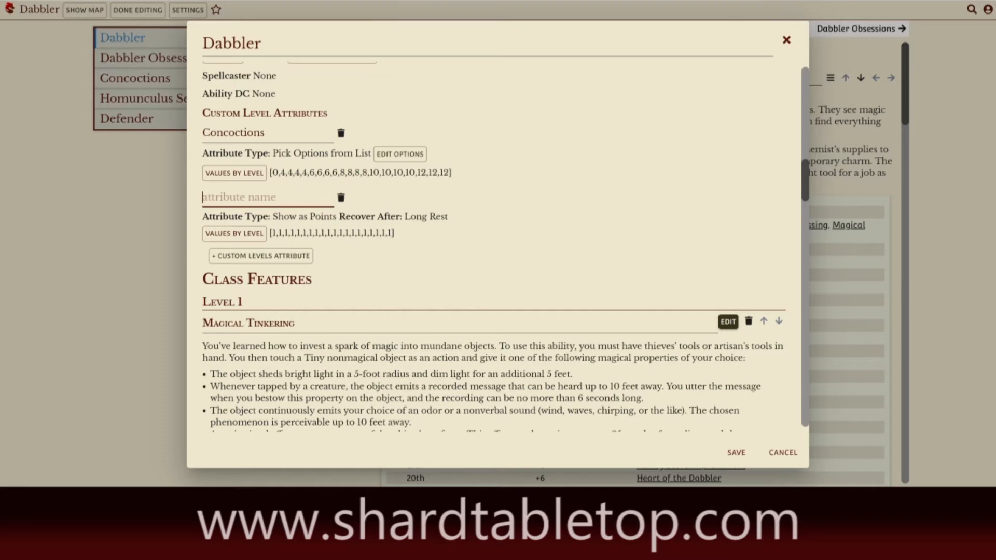
type("Com")
key("BackSpace")
type("ncocted Item")
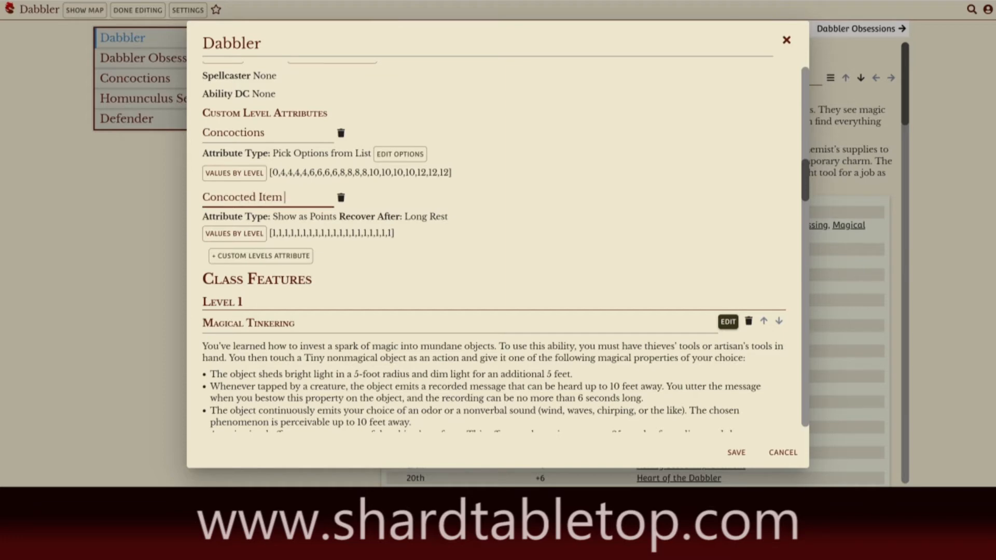
type(" Limit")
left_click(288, 217)
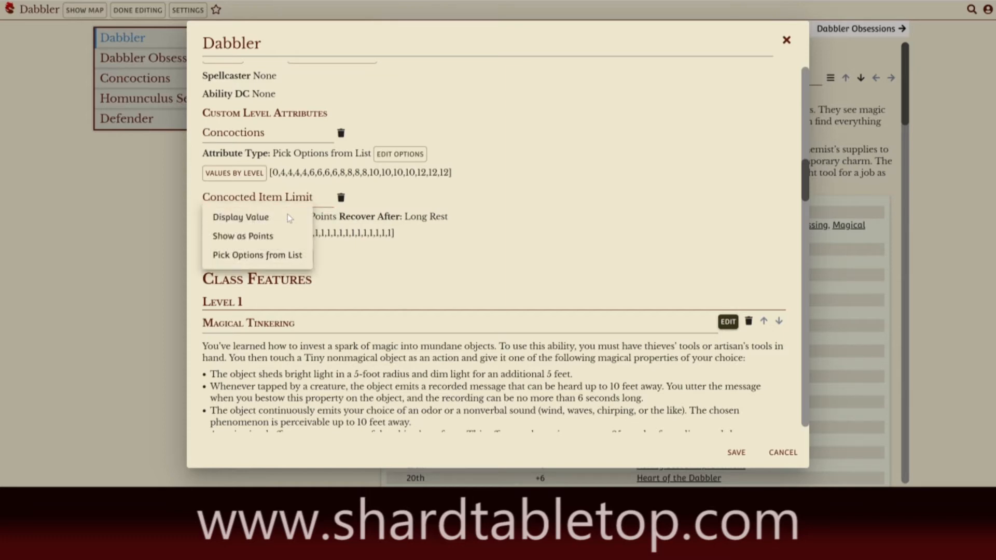
left_click(279, 221)
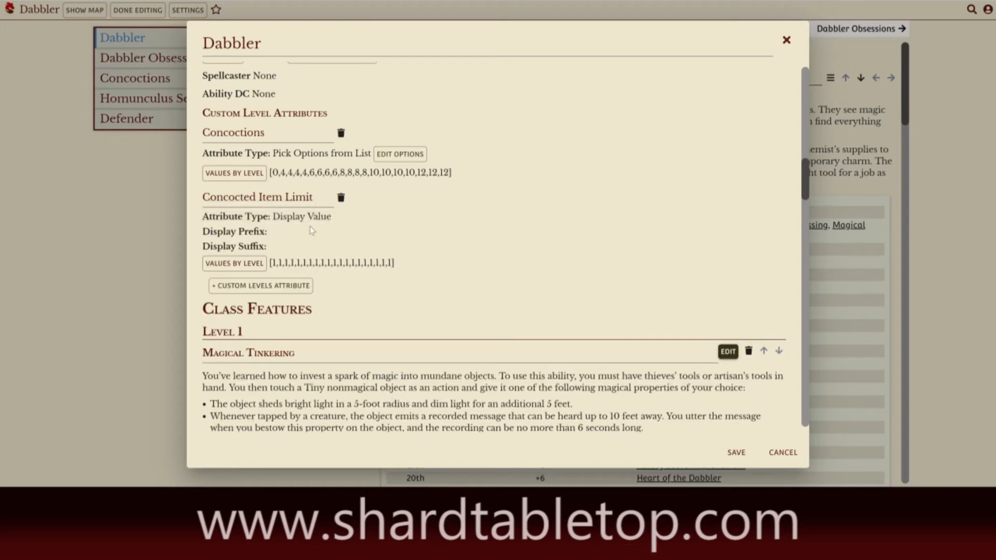
Set the Concocted Item Limit's by-level adjustments to +0 at level 1 and +2 at level 2
left_click(250, 266)
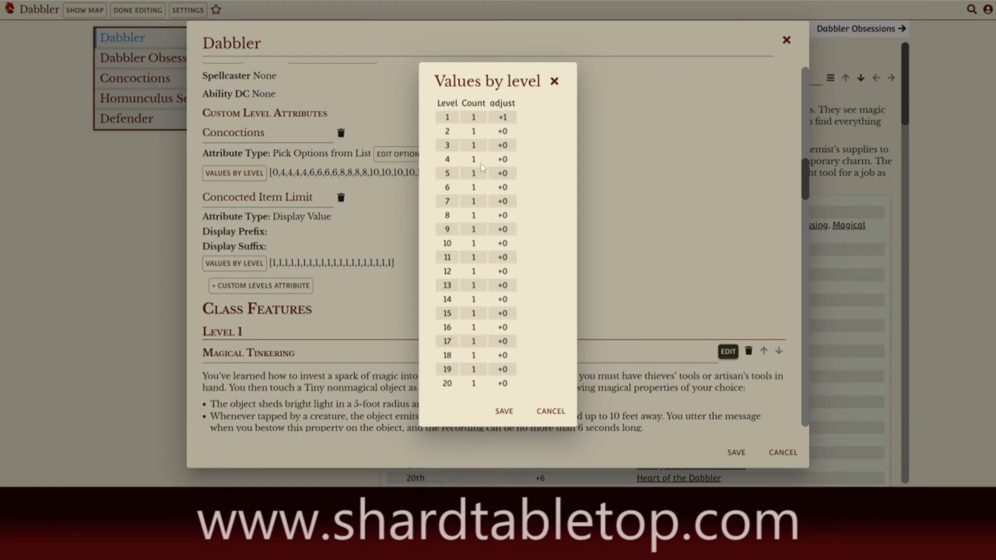
left_click(507, 119)
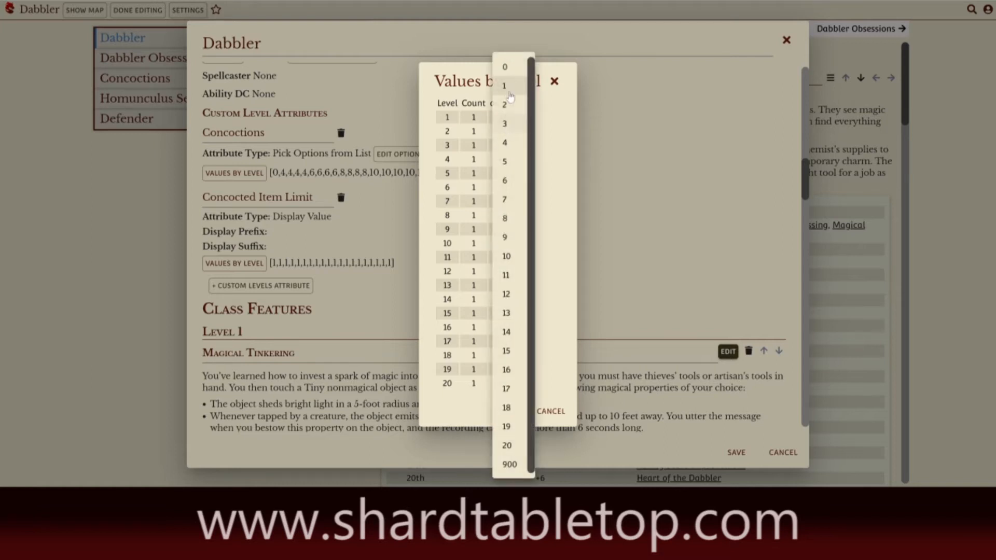
left_click(510, 72)
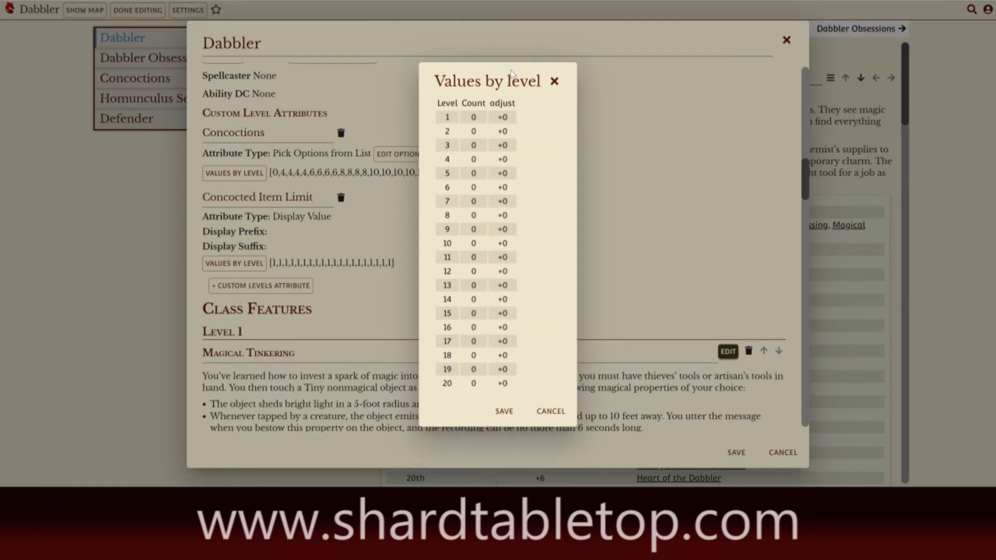
left_click(507, 133)
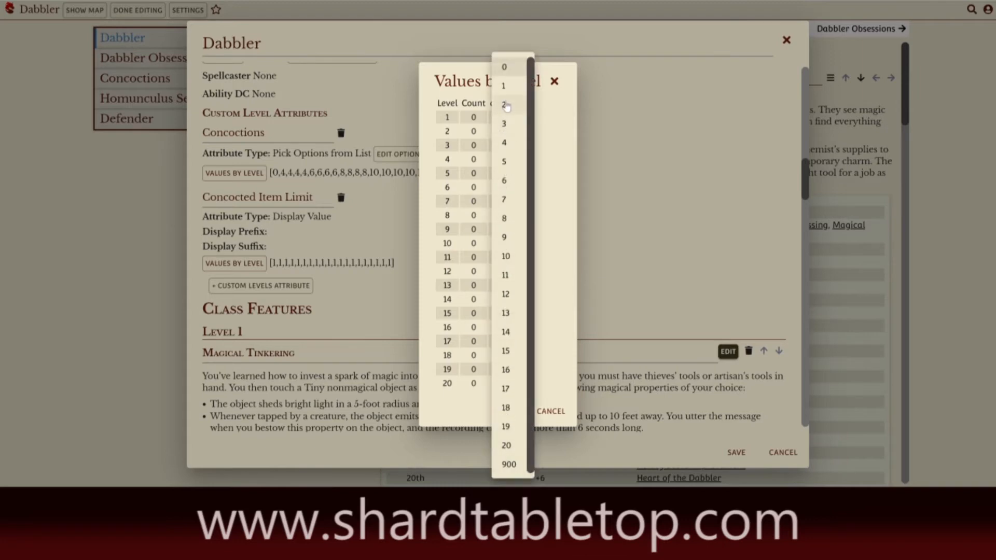
left_click(503, 105)
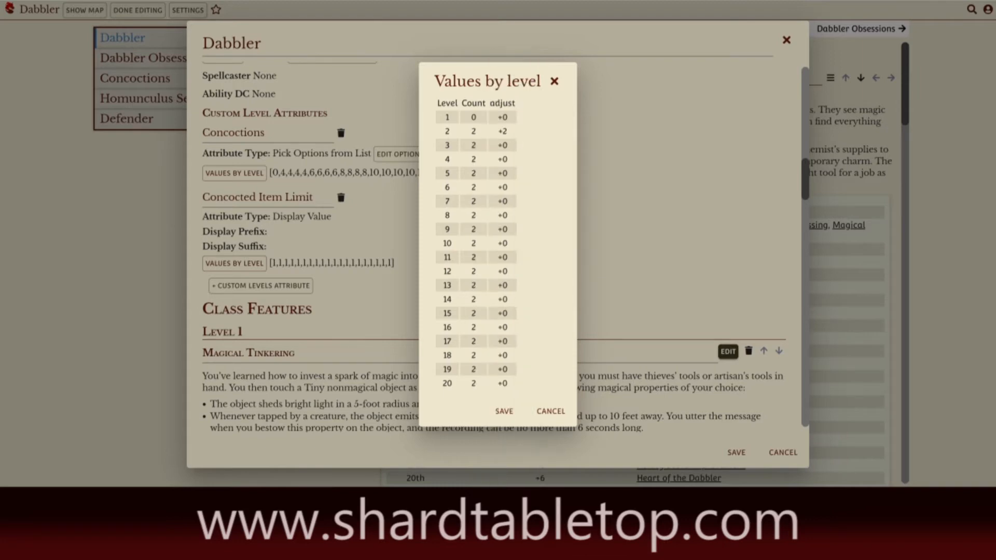
Set the Concocted Item Limit's adjustment to +1 at each of levels 6, 10, 14 and 18, and save the values
left_click(501, 188)
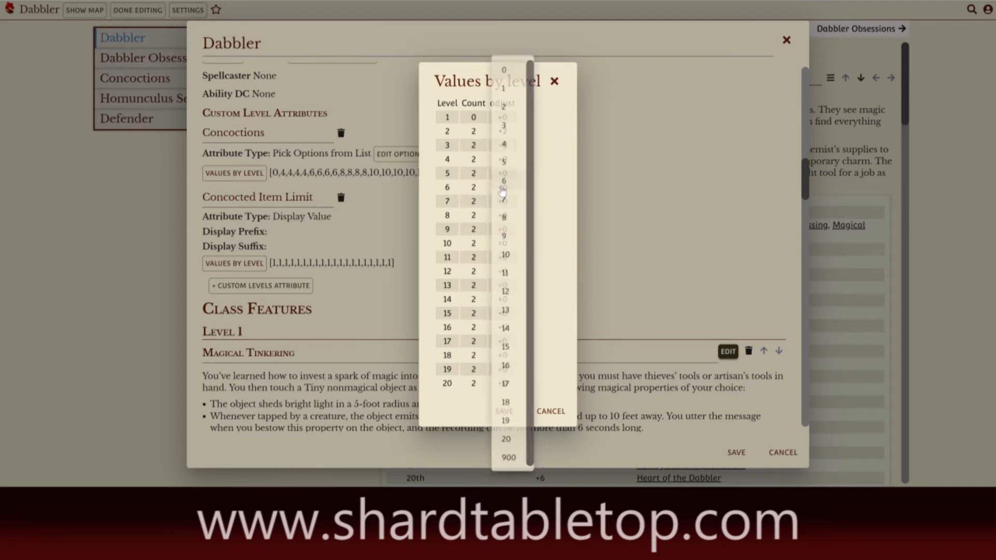
left_click(509, 92)
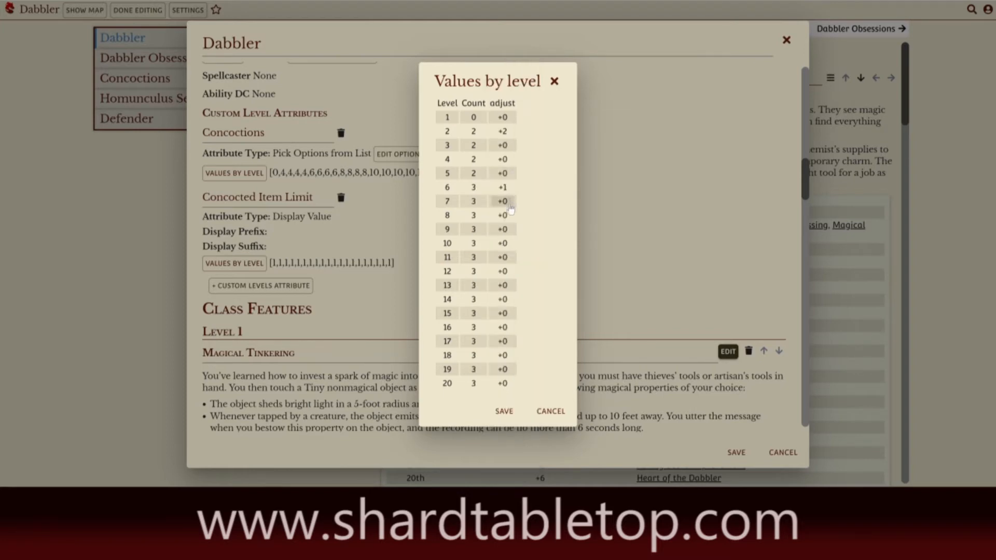
left_click(503, 245)
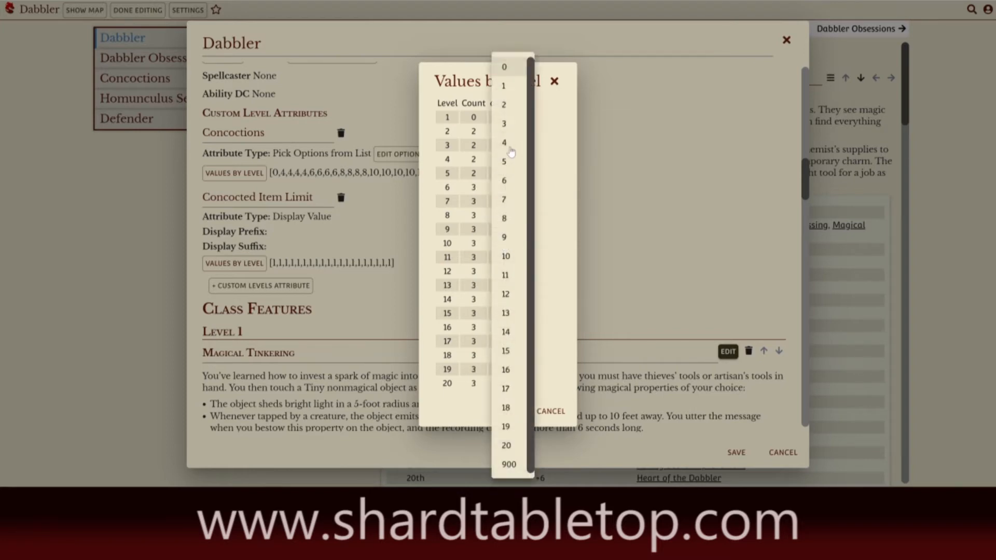
left_click(509, 92)
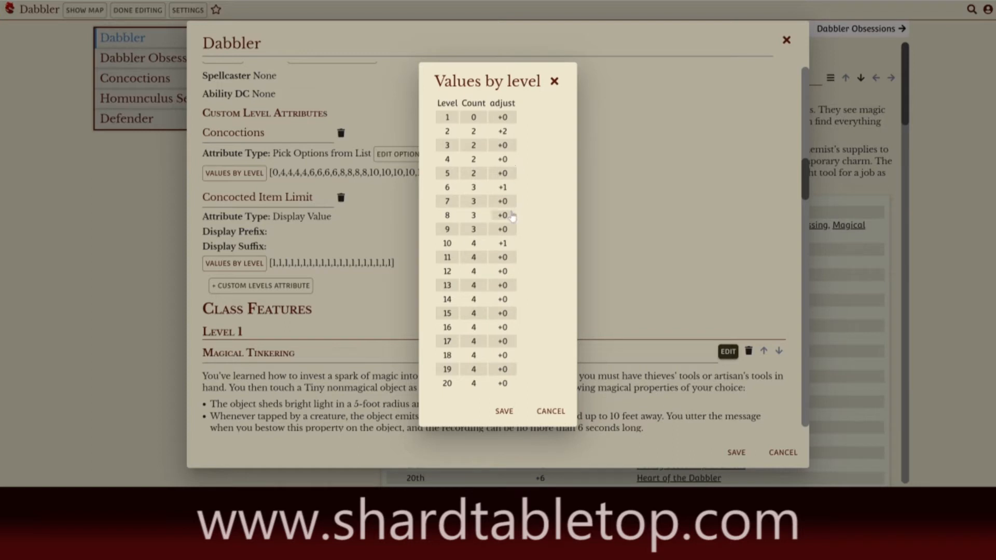
left_click(501, 301)
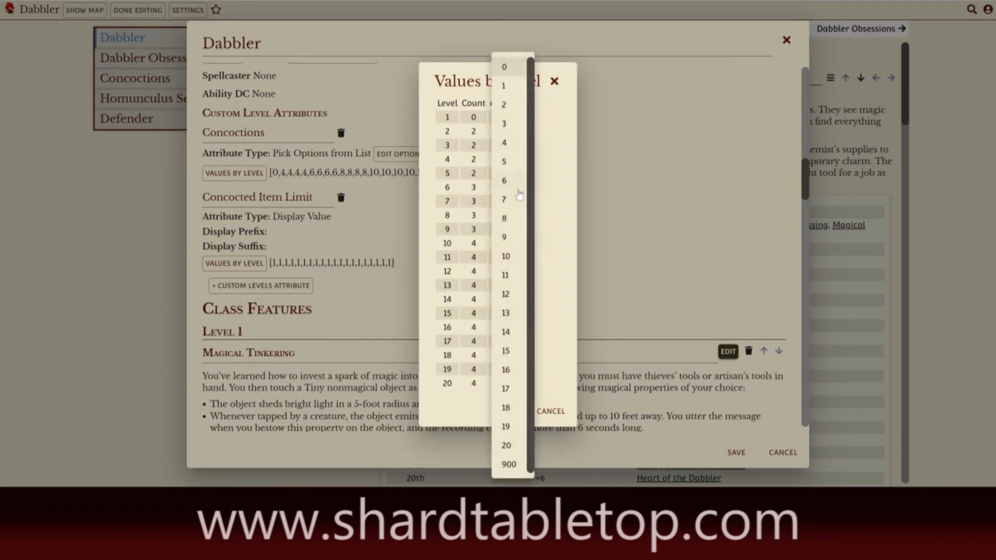
left_click(504, 86)
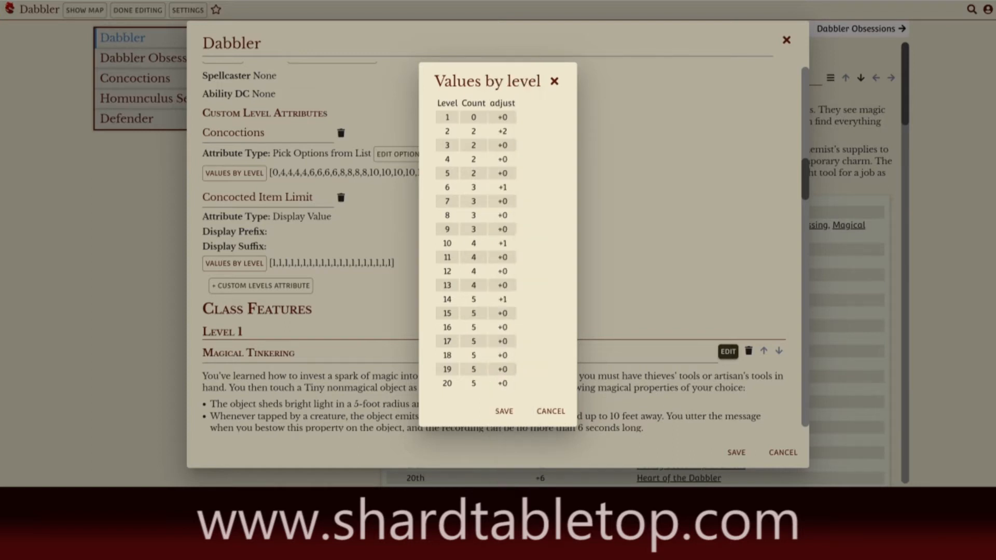
left_click(503, 355)
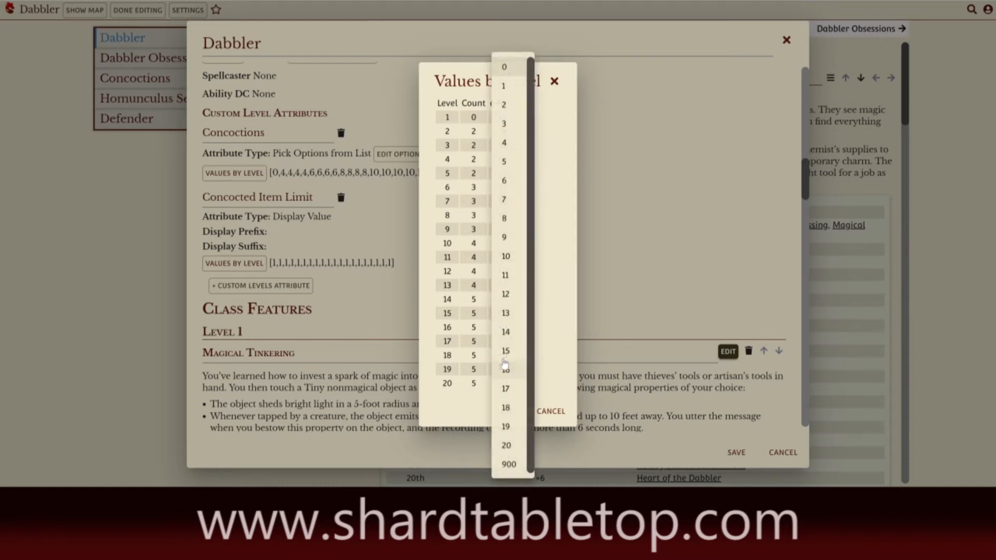
left_click(504, 88)
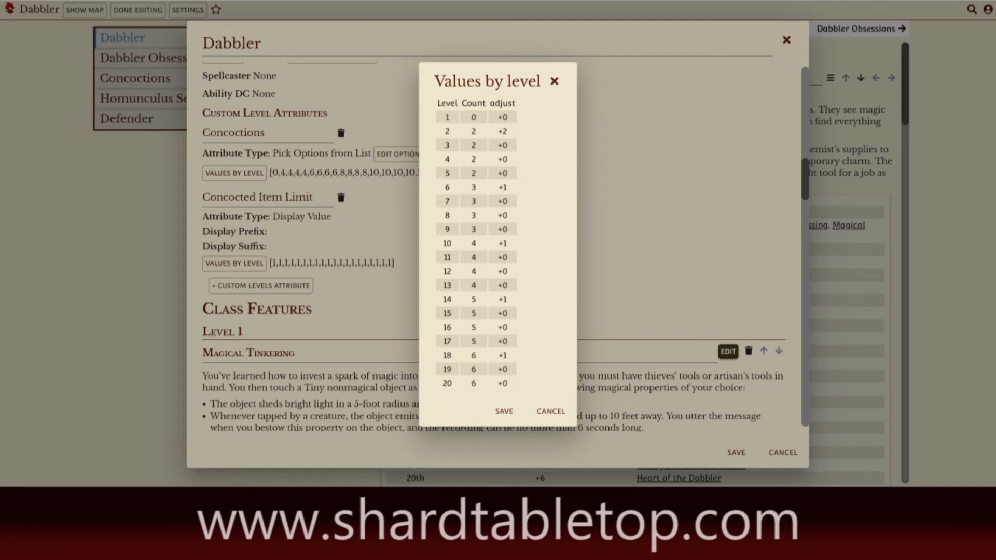
left_click(503, 412)
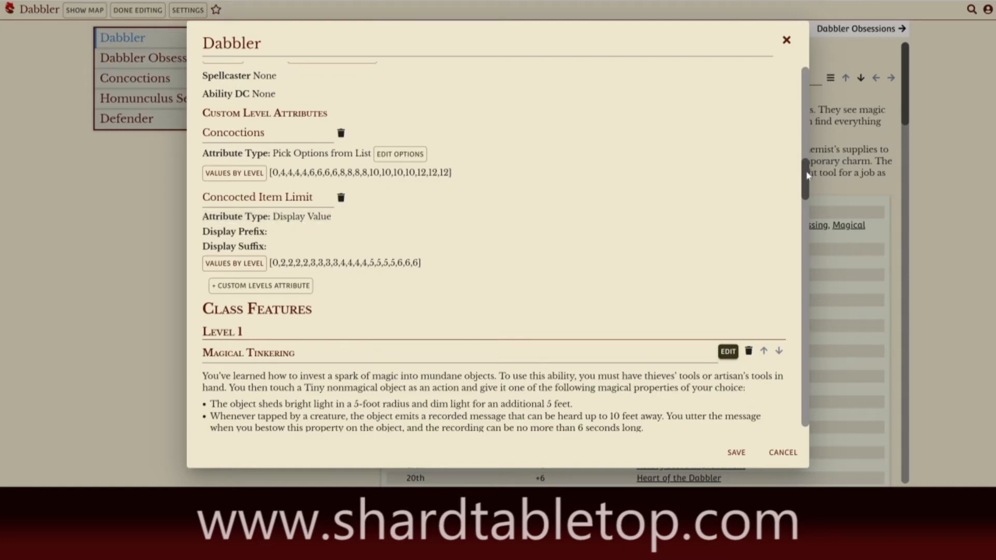
Set the class's spellcaster type to One Half Spellcaster with 1st level spells and its Ability DC to Intelligence
left_click_drag(807, 175, 807, 90)
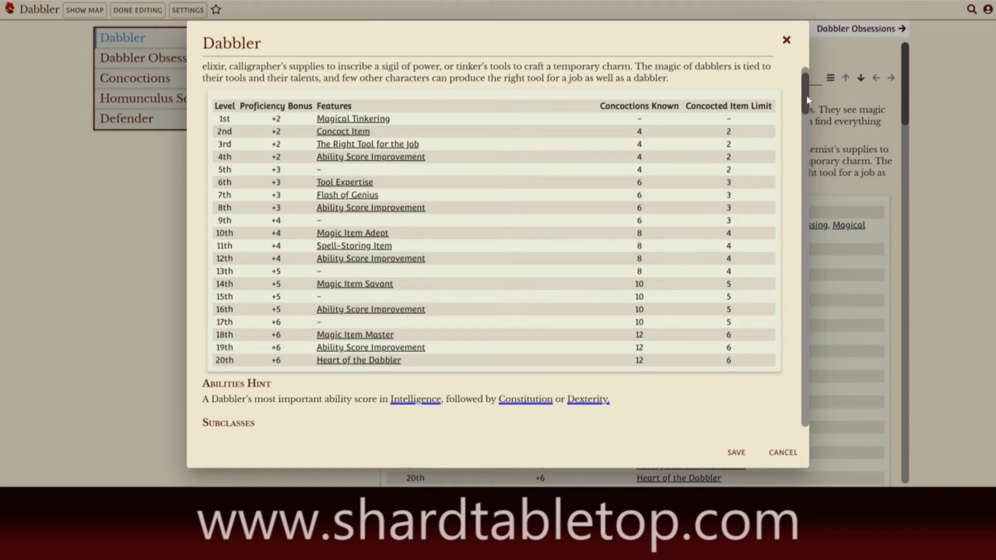
left_click_drag(809, 98, 807, 169)
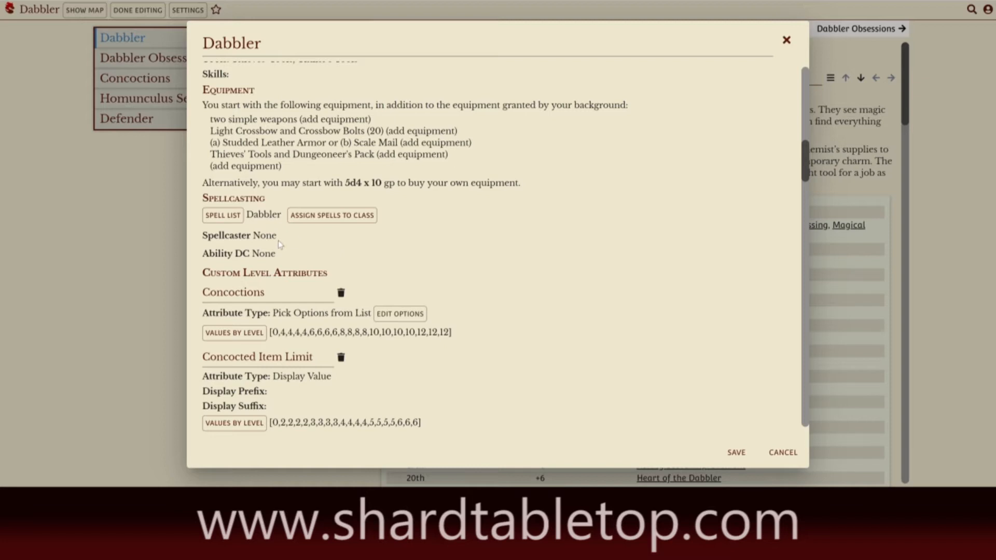
left_click(232, 236)
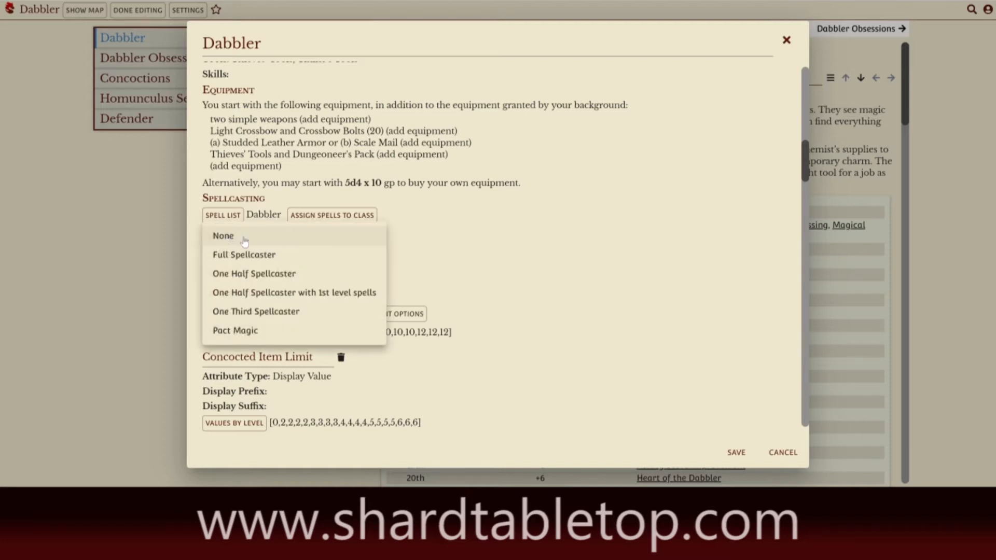
left_click(244, 292)
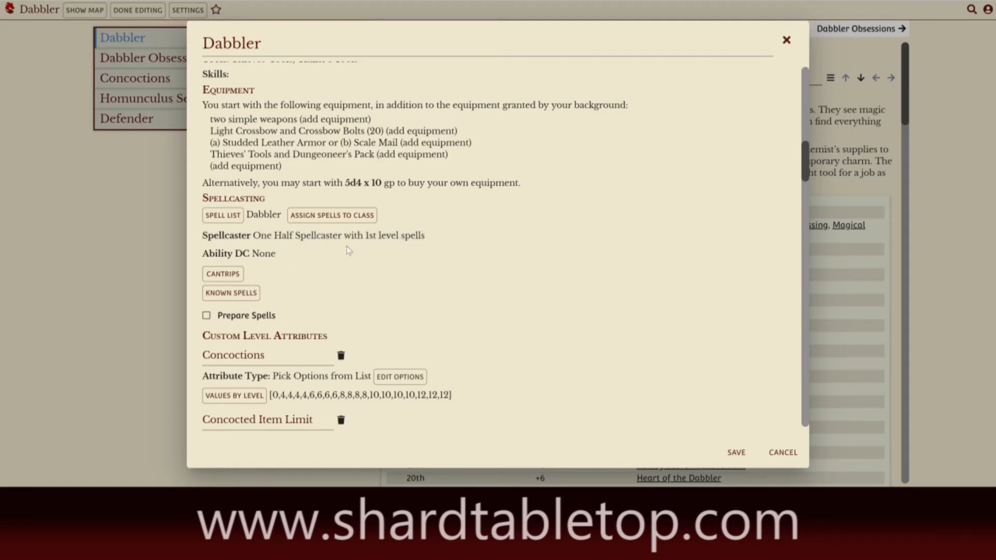
left_click(262, 254)
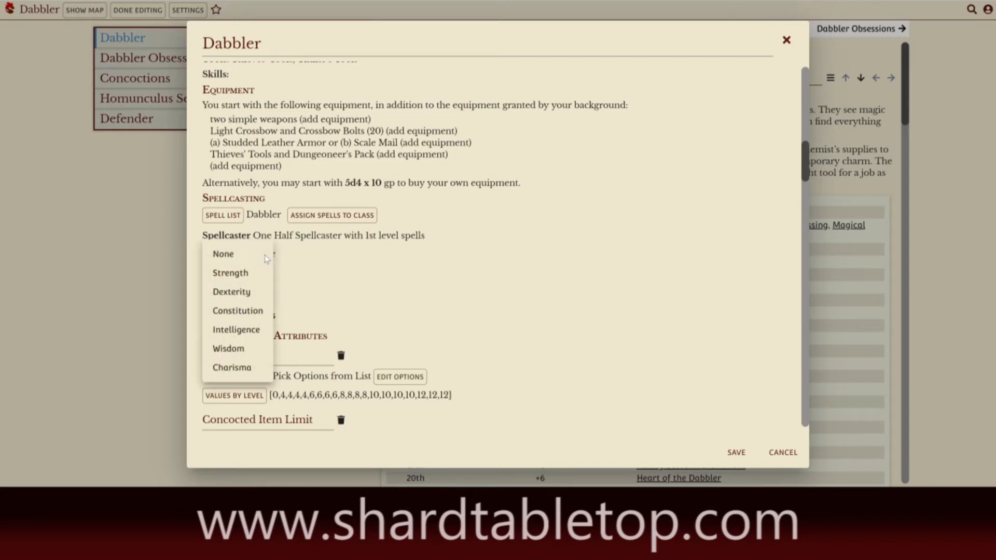
left_click(232, 331)
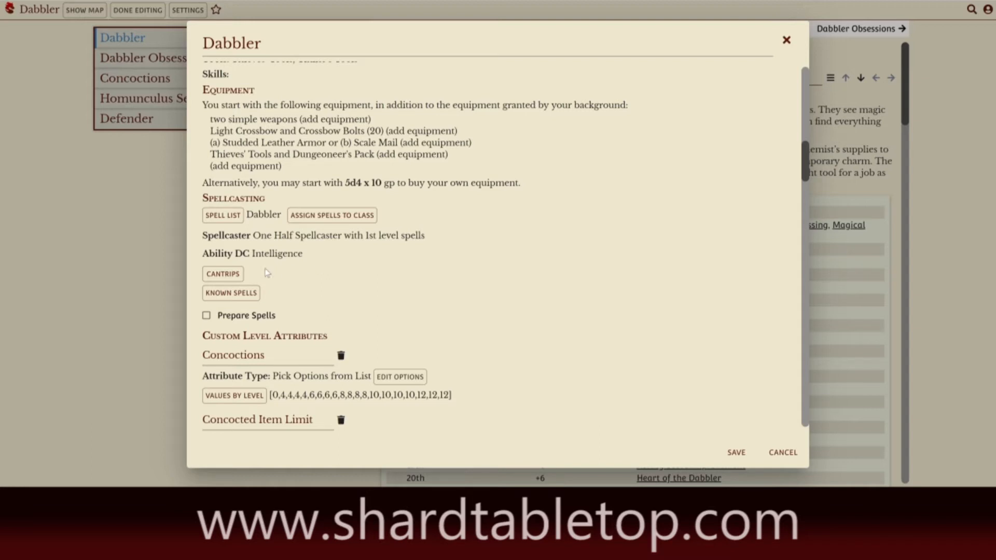
Start assigning spells to the Dabbler class and filter the spell list to the First Attempt class
left_click(312, 220)
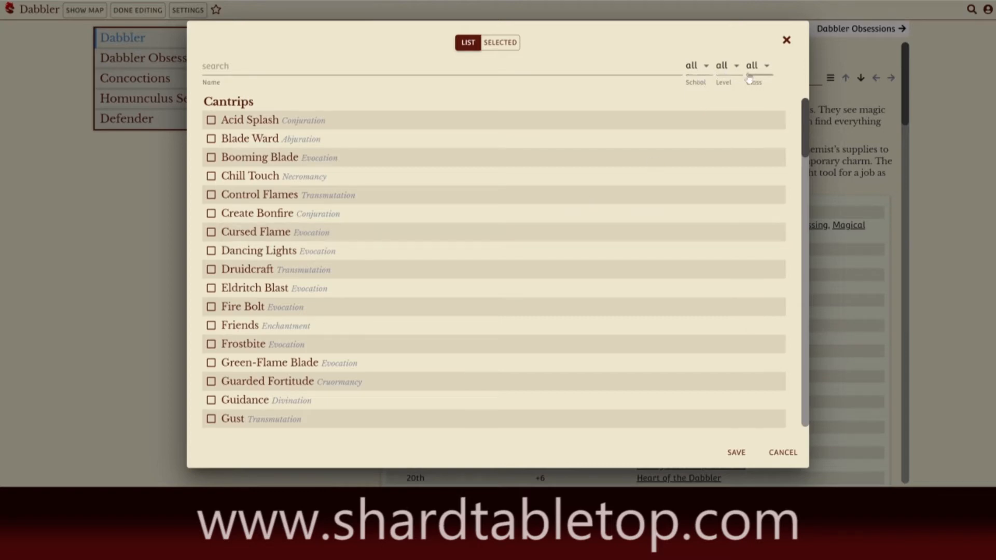
left_click(768, 76)
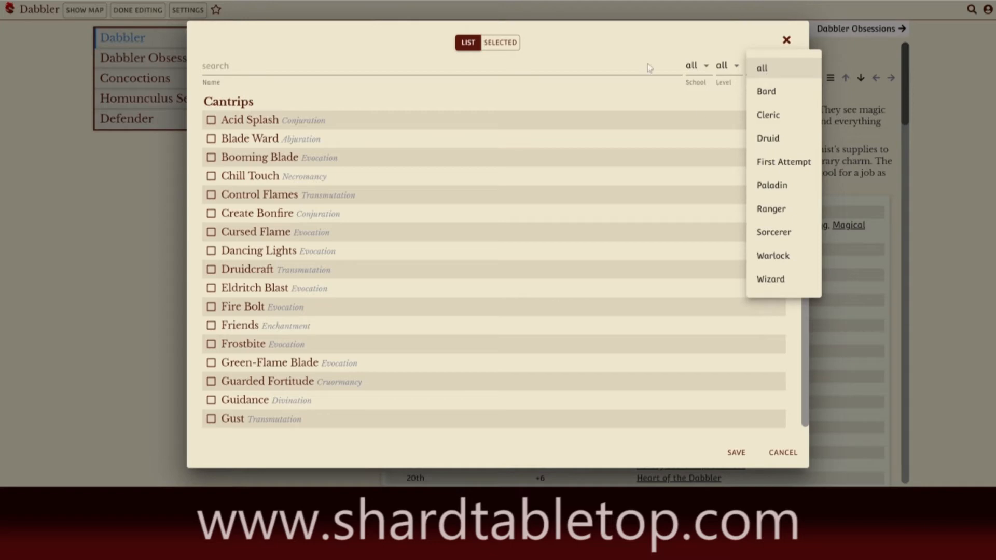
left_click(505, 46)
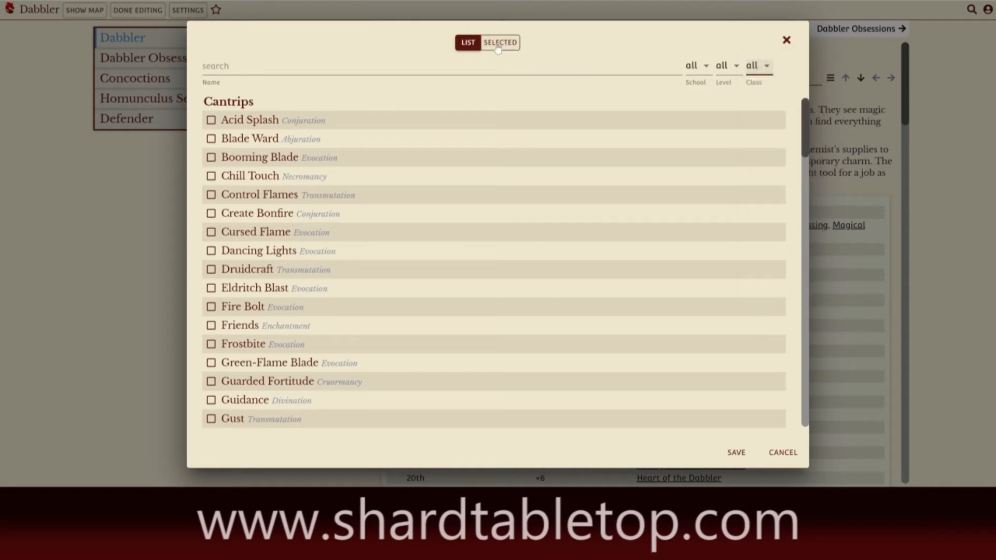
left_click(496, 47)
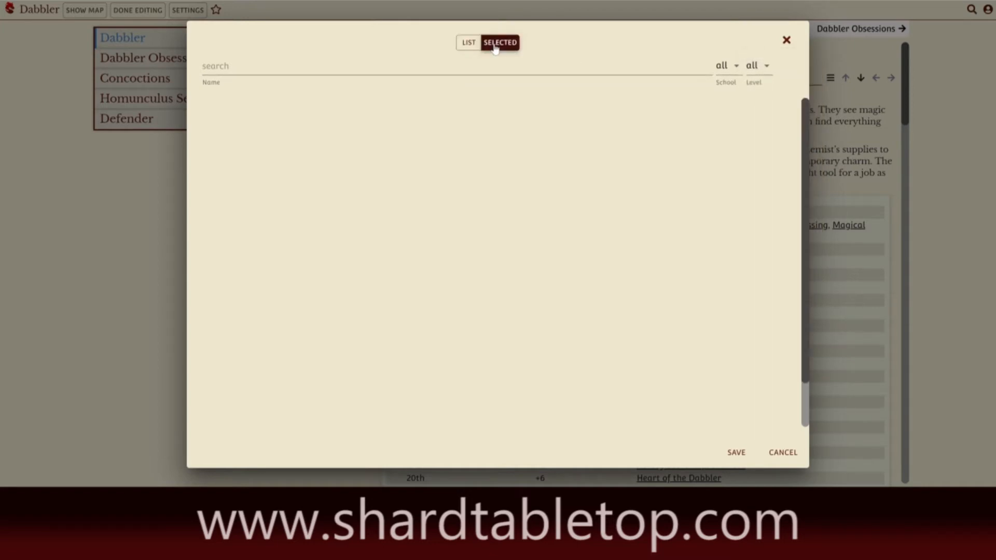
left_click(468, 44)
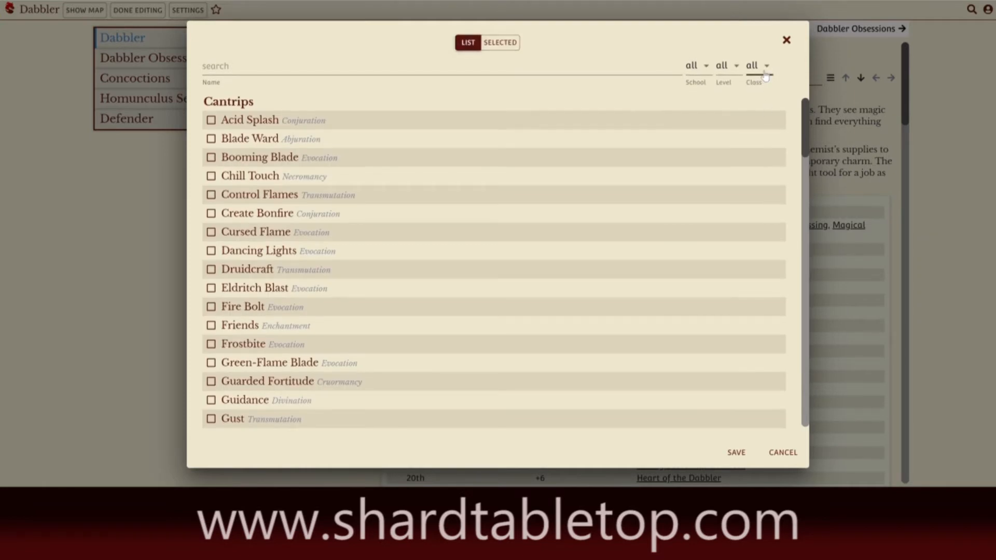
left_click(766, 80)
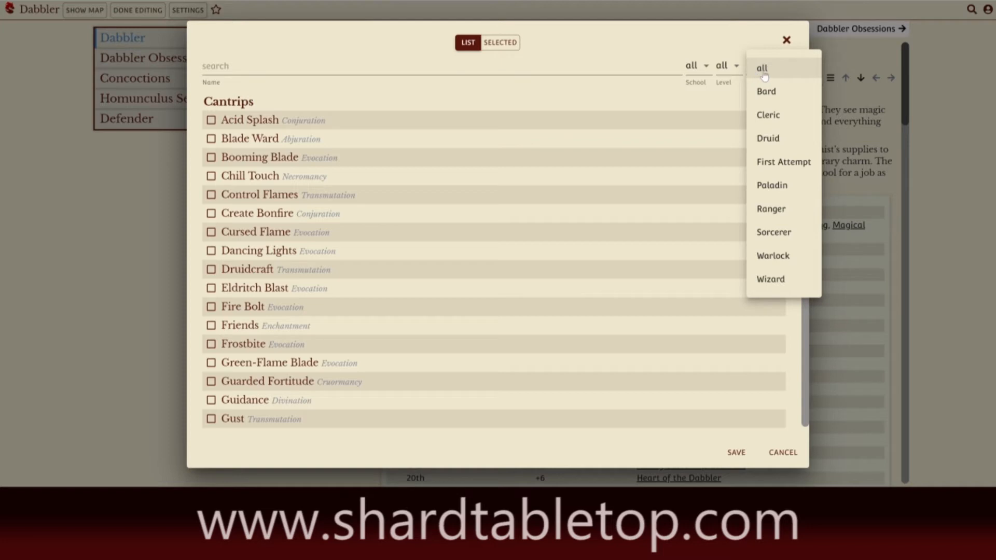
left_click(773, 164)
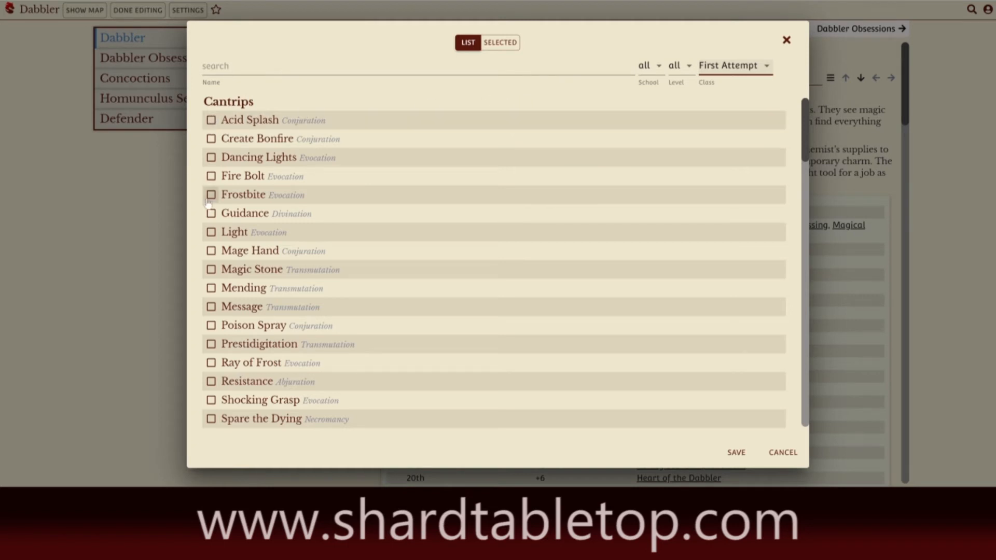
Select all the filtered cantrips for the Dabbler, from Acid Splash through Thunderclap
left_click(211, 120)
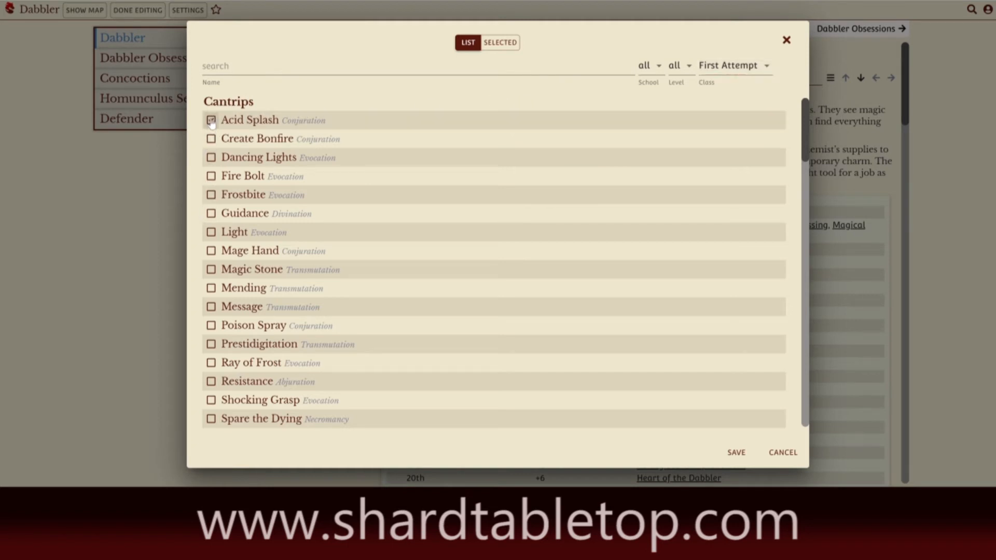
left_click(211, 139)
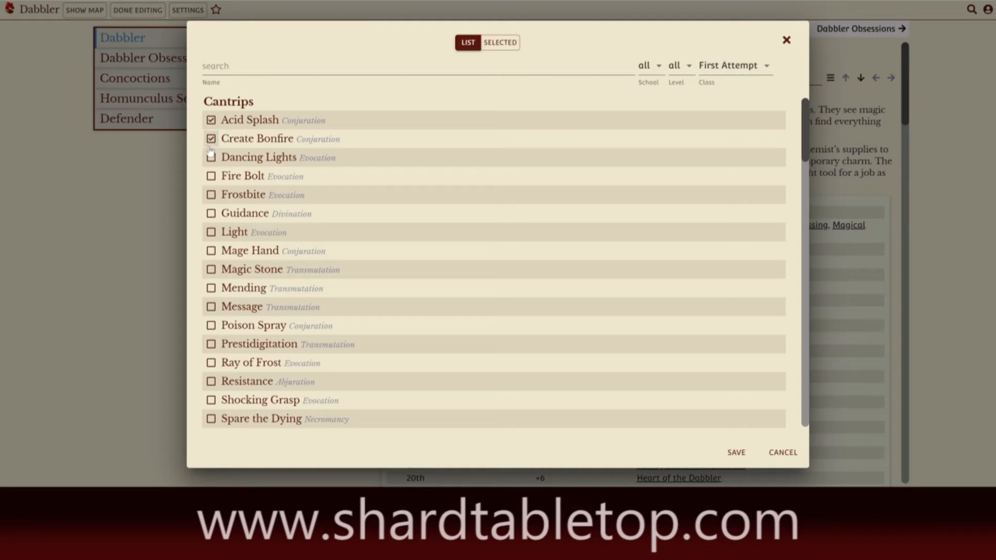
left_click(211, 176)
left_click(211, 195)
left_click(210, 215)
left_click(210, 233)
left_click(212, 270)
left_click(211, 326)
left_click(211, 344)
left_click(211, 399)
left_click(211, 418)
left_click_drag(804, 149, 805, 205)
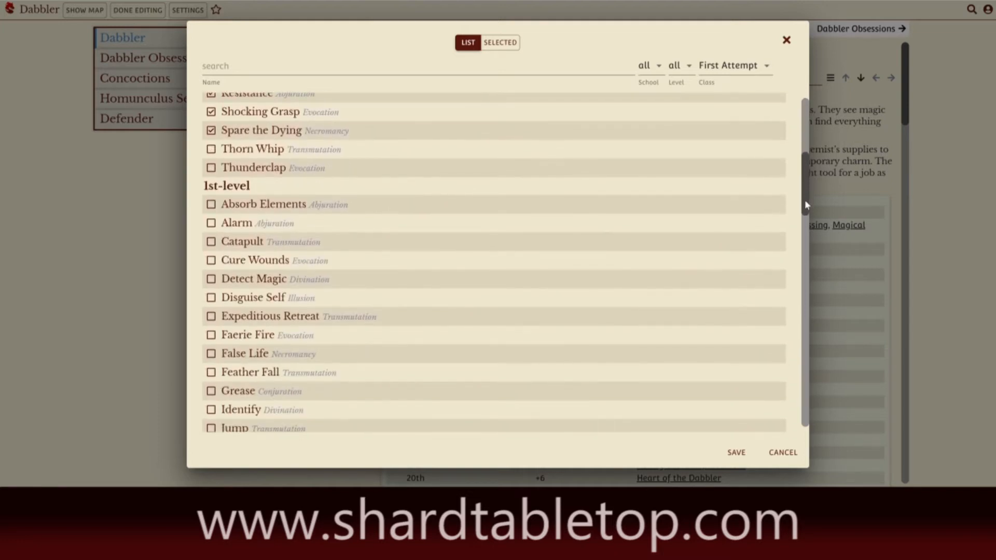
left_click(211, 168)
Select all the filtered 1st-level spells for the Dabbler, from Absorb Elements through Snare
left_click(211, 224)
left_click(211, 242)
left_click(211, 261)
left_click(211, 280)
left_click(211, 317)
left_click(211, 391)
left_click(211, 410)
left_click_drag(807, 190, 805, 229)
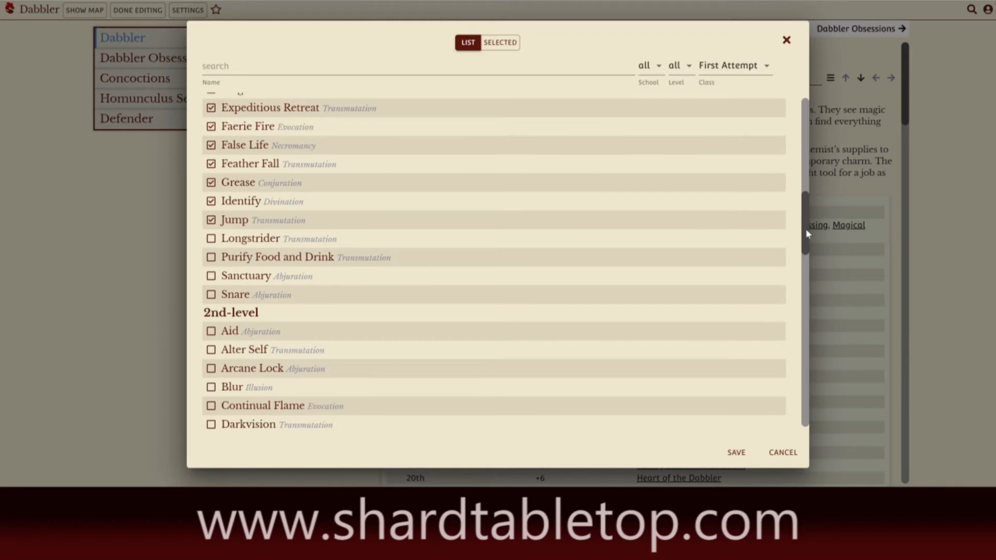
left_click(211, 258)
left_click(211, 277)
left_click(211, 295)
Select all the filtered 2nd-level spells for the Dabbler, from Aid through Web
left_click(211, 330)
left_click(211, 349)
left_click(211, 368)
left_click(211, 405)
left_click_drag(808, 232, 806, 269)
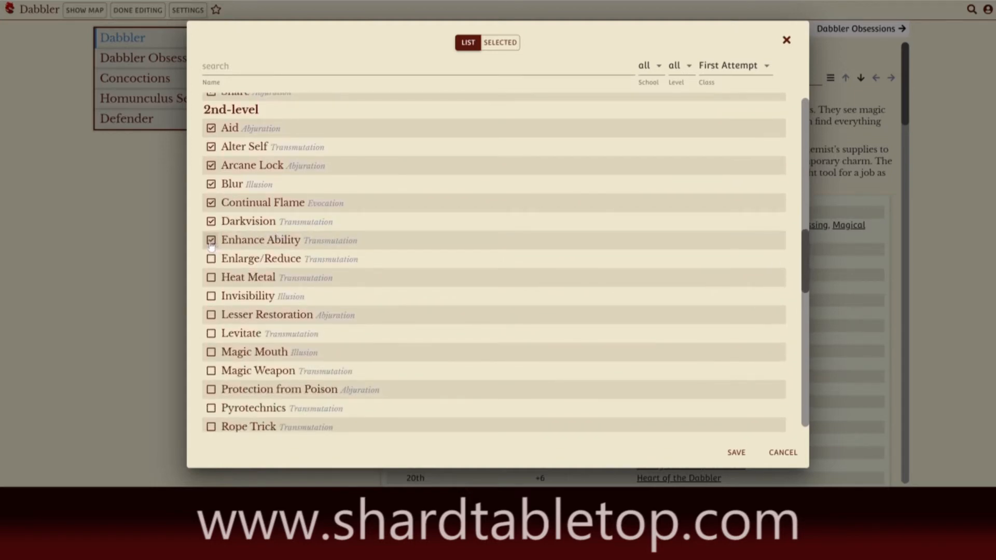
left_click(210, 301)
left_click(210, 315)
left_click(211, 353)
left_click(211, 371)
left_click(211, 390)
left_click(212, 409)
left_click(211, 427)
left_click_drag(807, 273, 809, 330)
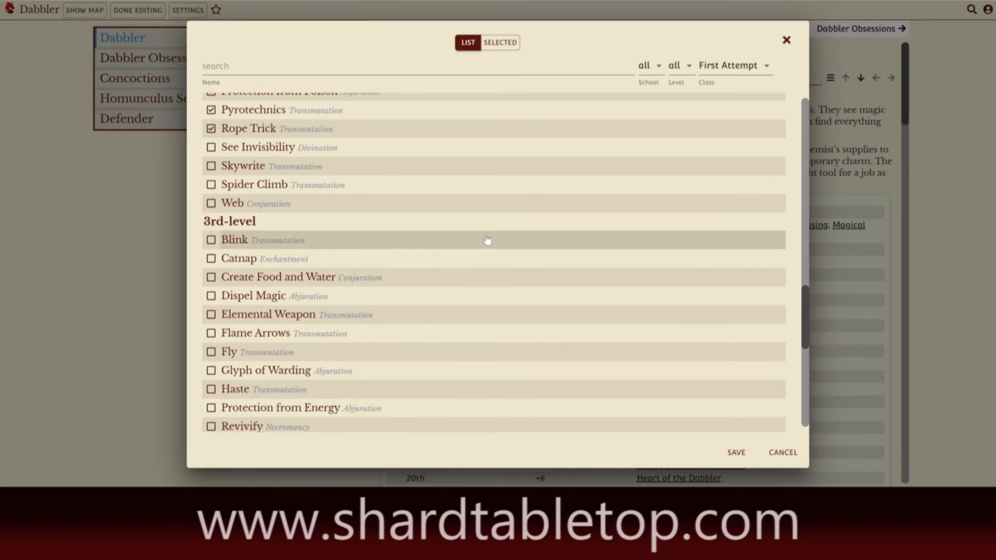
left_click(211, 148)
left_click(211, 167)
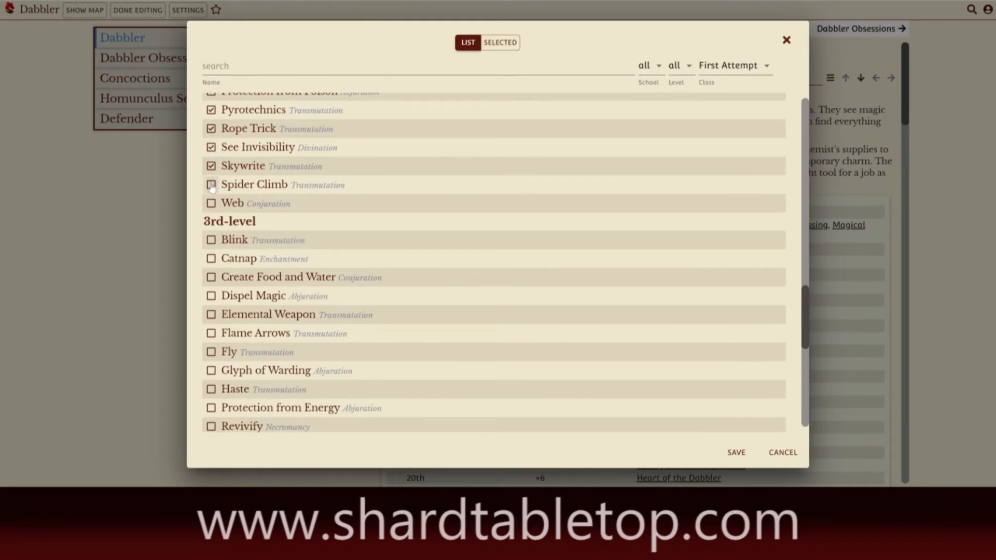
left_click(211, 186)
left_click(212, 204)
Select all the filtered 3rd-level spells for the Dabbler, from Blink through Water Walk
left_click(211, 295)
left_click(211, 352)
left_click(211, 371)
left_click(212, 389)
left_click(211, 408)
left_click_drag(804, 318, 808, 386)
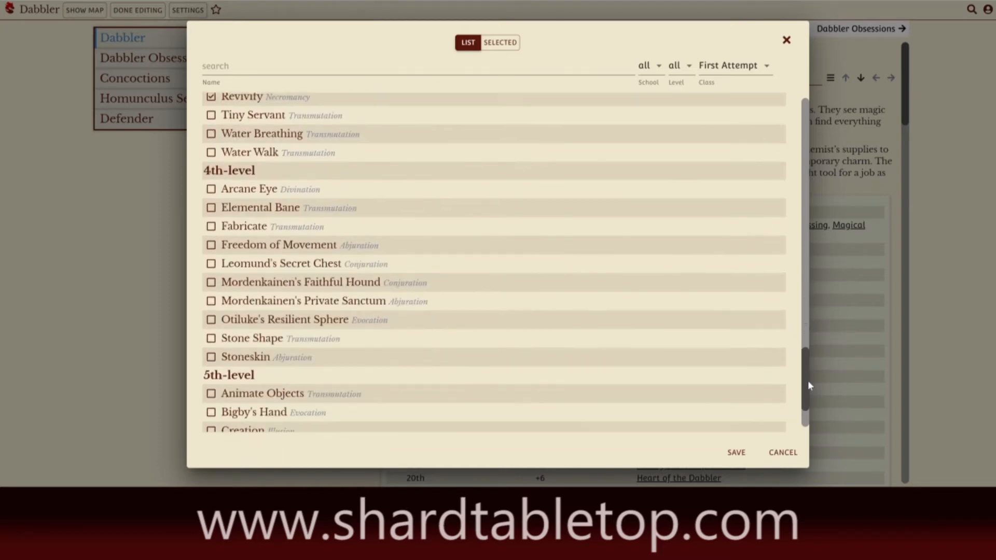
left_click(212, 116)
left_click(211, 135)
left_click(211, 153)
Select all the filtered 4th- and 5th-level spells, from Arcane Eye through Wall of Stone, and save the class's spell assignments
left_click(210, 192)
left_click(211, 209)
left_click(211, 227)
left_click(211, 246)
left_click(211, 265)
left_click(211, 357)
scroll(808, 378, "down", 2)
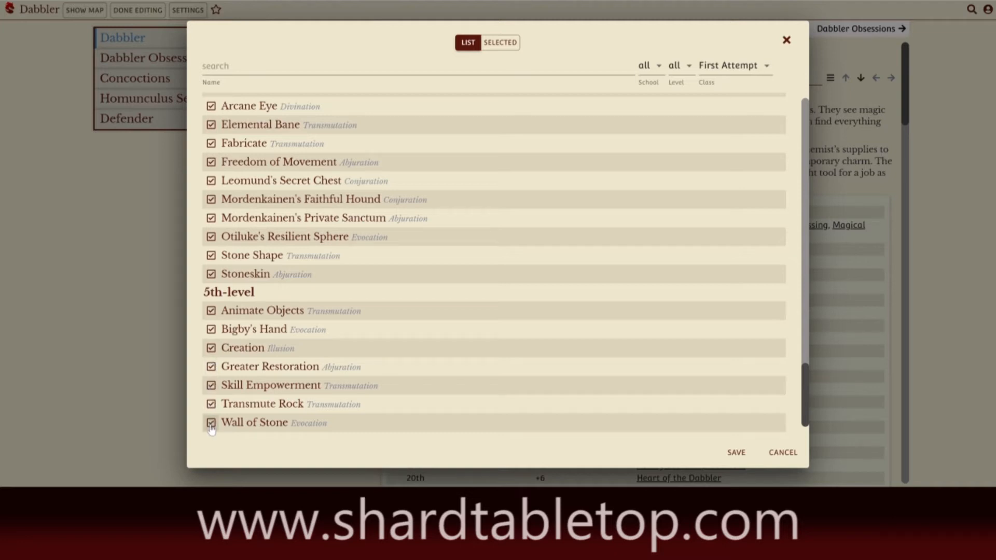
left_click(735, 453)
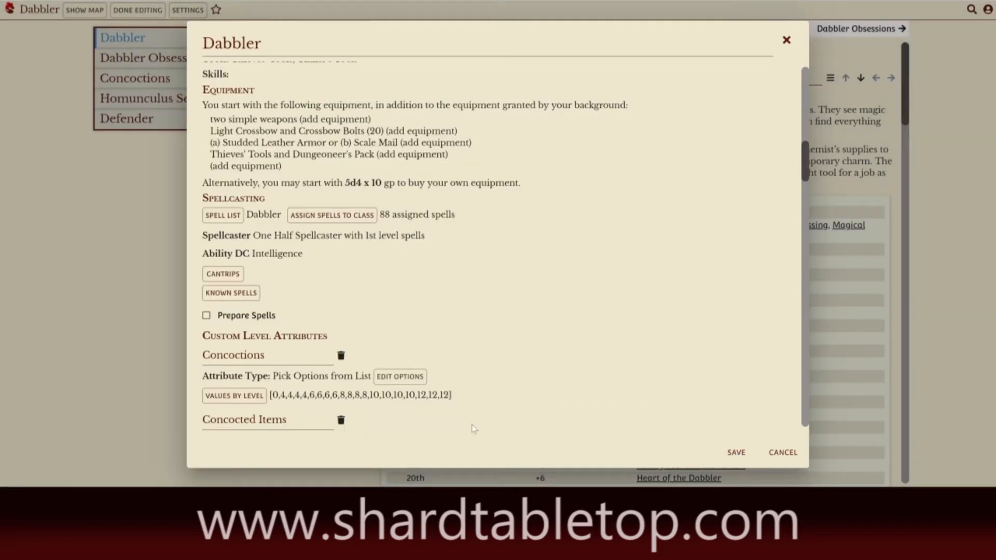
Set the cantrip adjustments to +2 at level 1 and +1 at levels 10 and 14, save them, and enable Prepare Spells
left_click(226, 271)
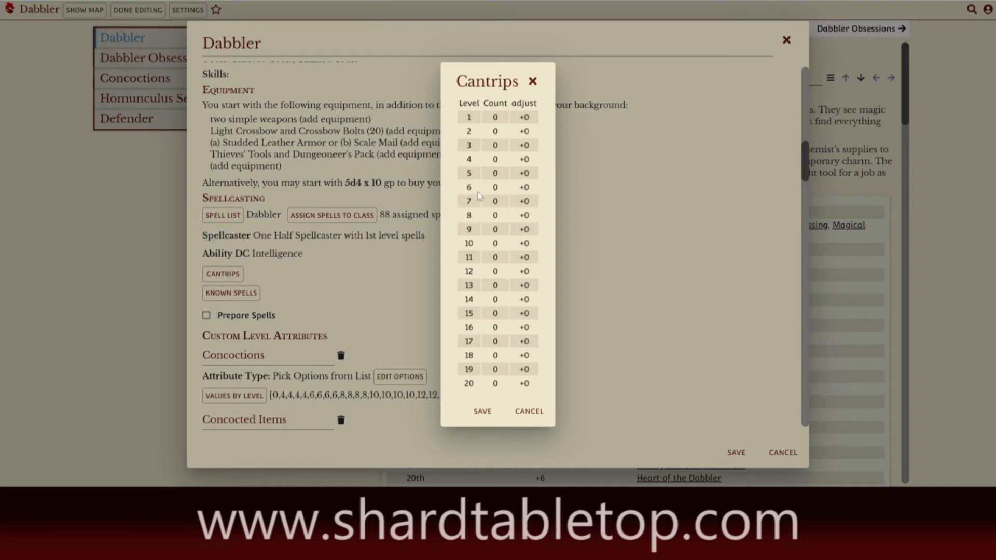
left_click(533, 121)
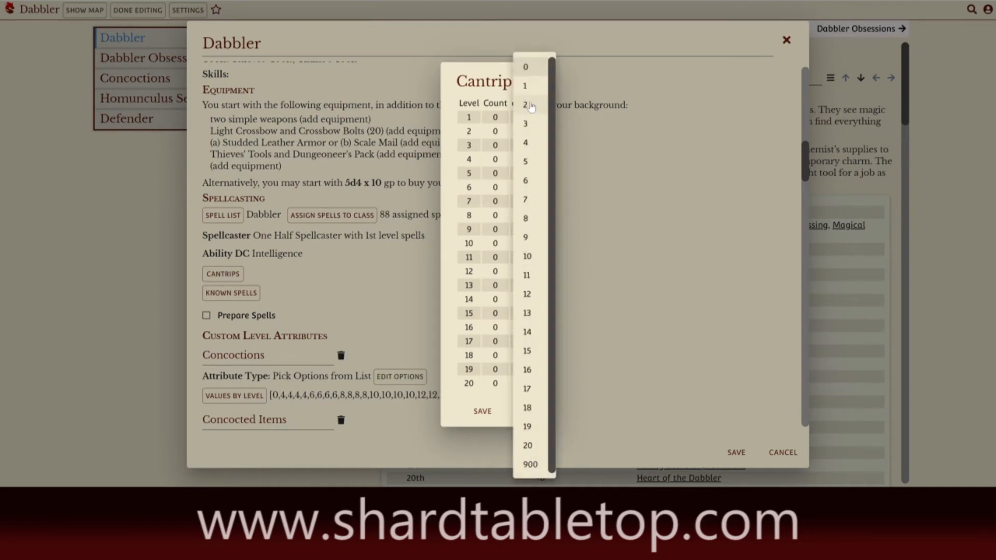
left_click(531, 106)
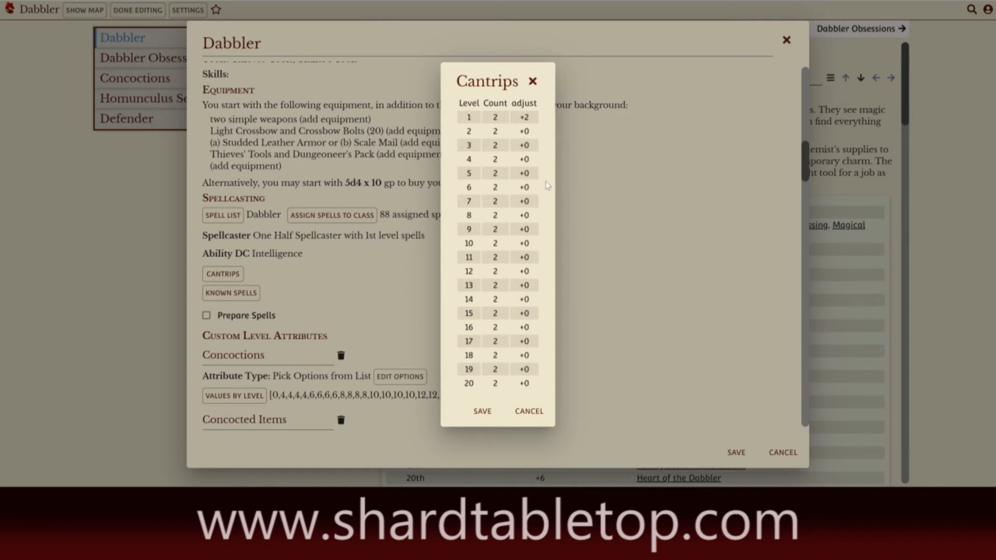
left_click(528, 252)
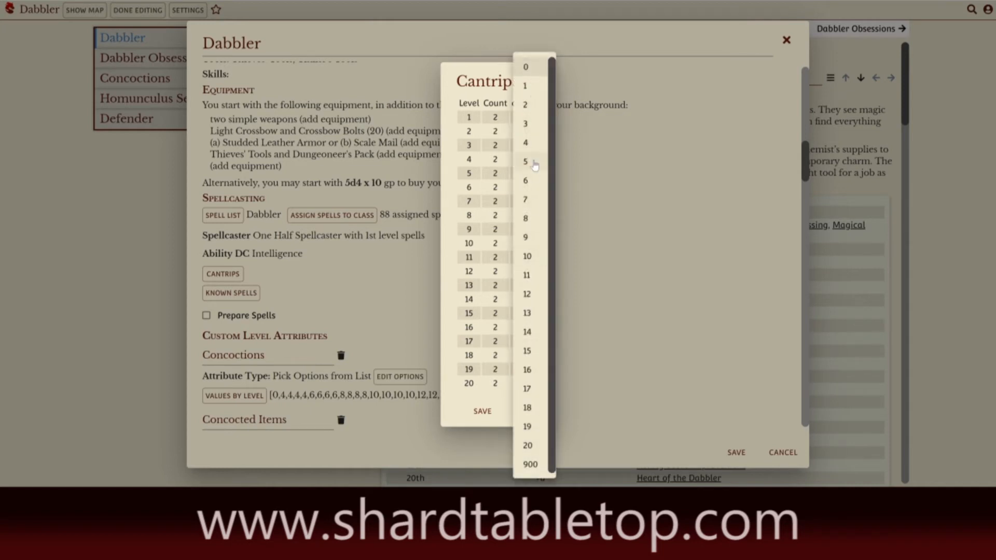
left_click(535, 88)
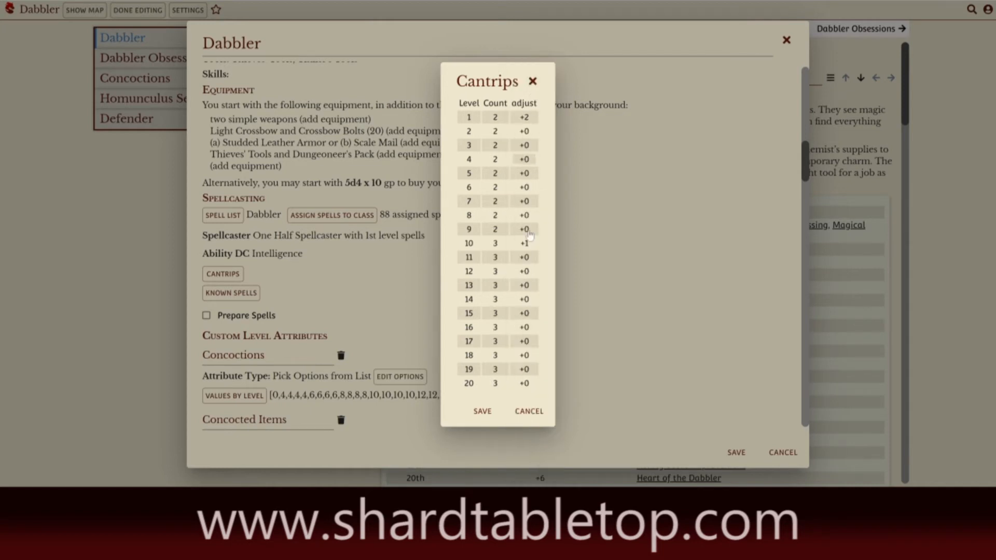
left_click(527, 304)
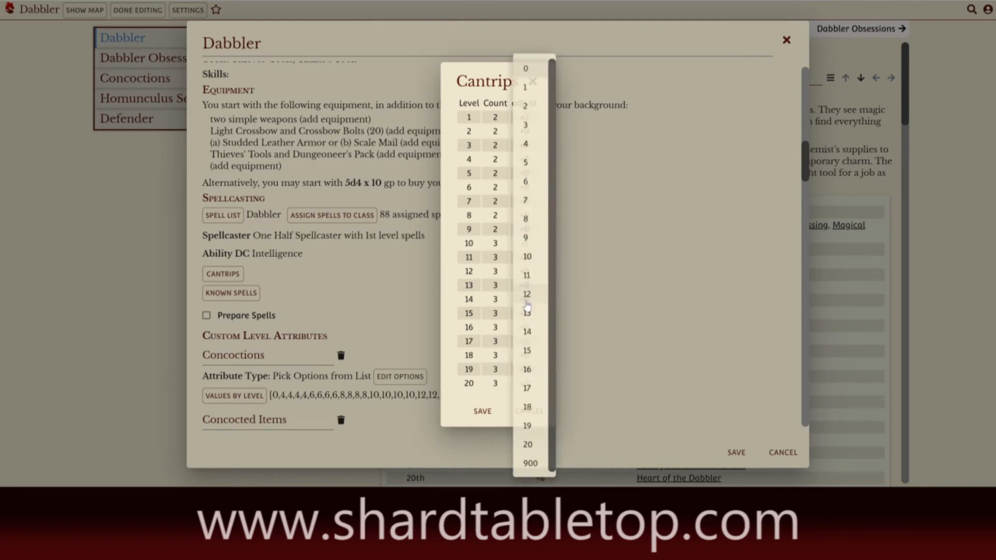
left_click(534, 86)
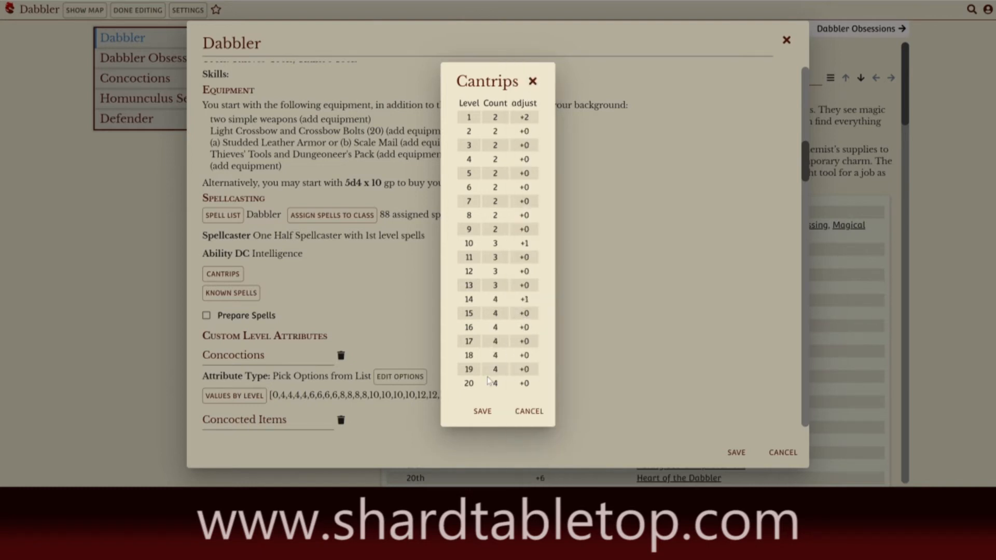
left_click(482, 411)
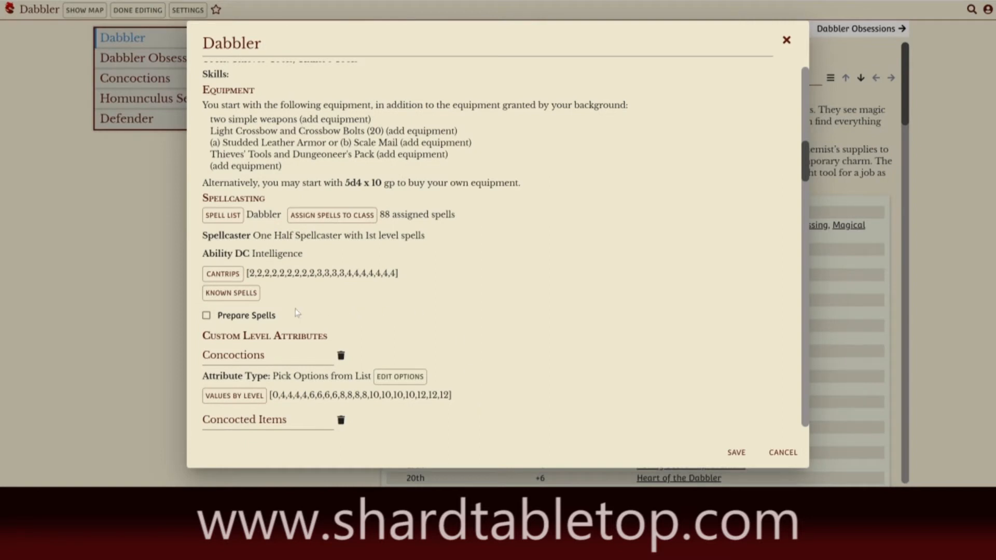
left_click(206, 316)
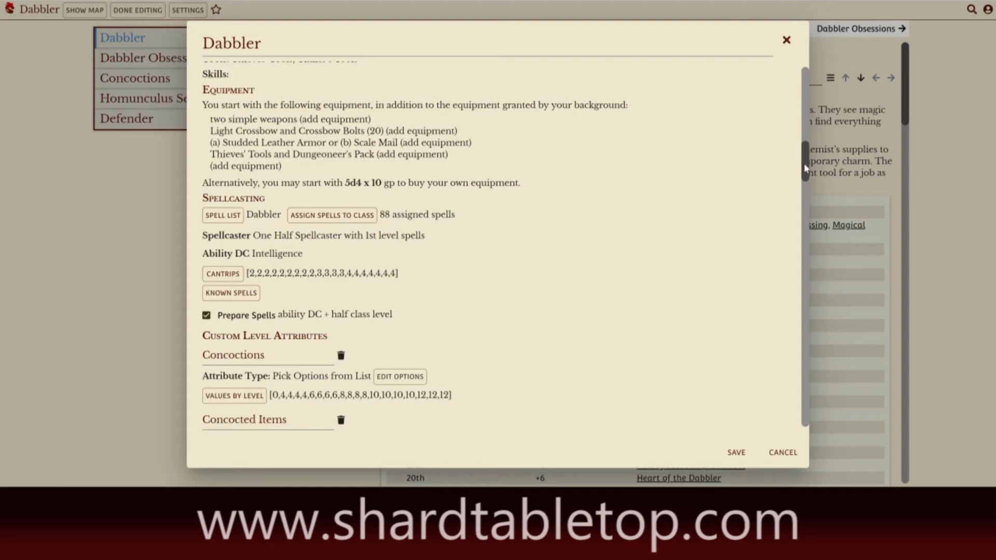
Set the level 2 Concoct Item feature to display on the character sheet
left_click_drag(806, 167, 808, 102)
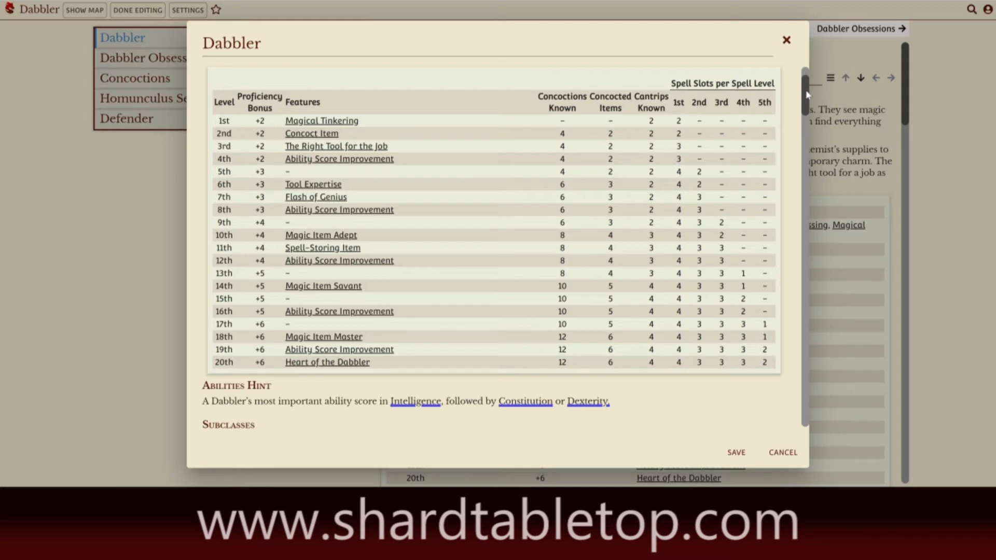
left_click_drag(807, 94, 808, 238)
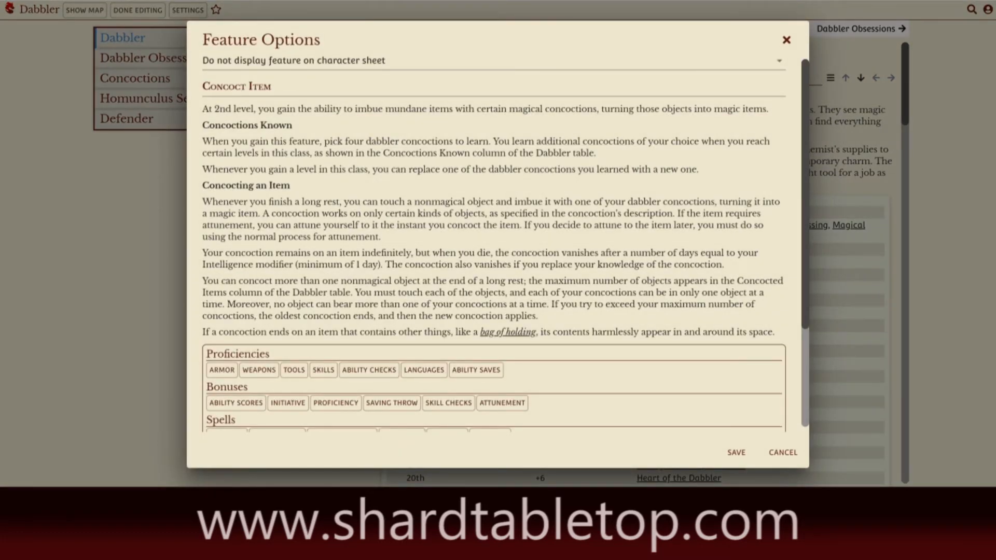
left_click(651, 69)
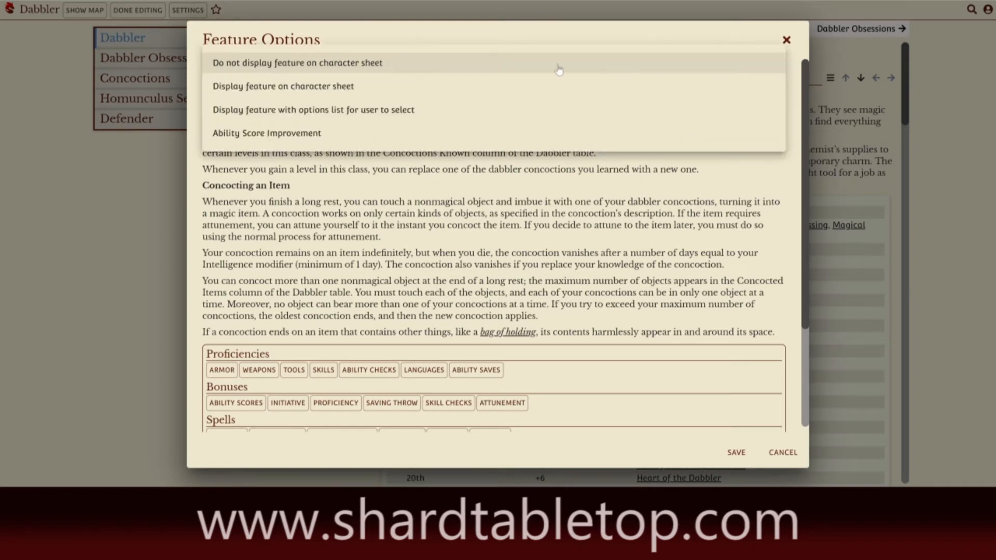
left_click(450, 85)
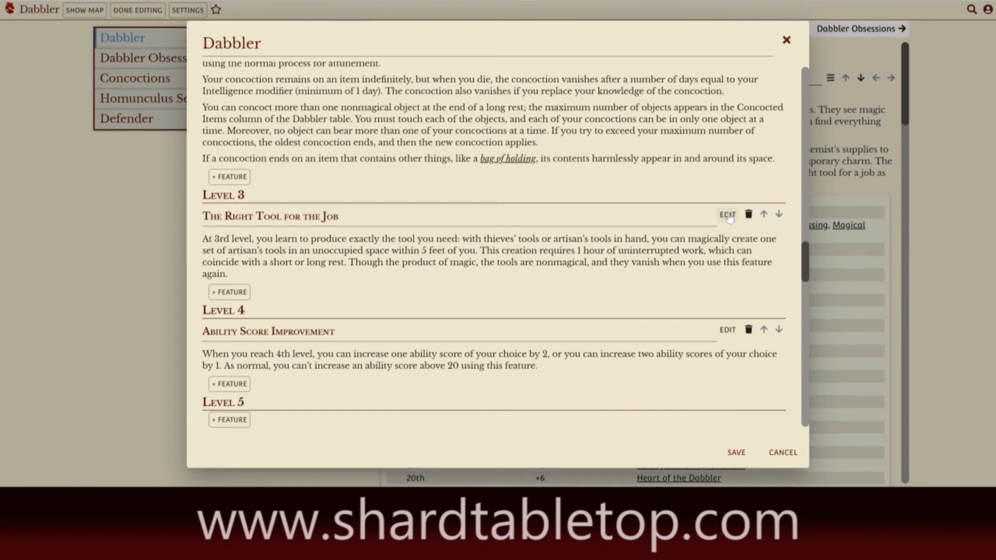
Set the level 3 feature The Right Tool for the Job to display on the character sheet and save it
left_click(728, 216)
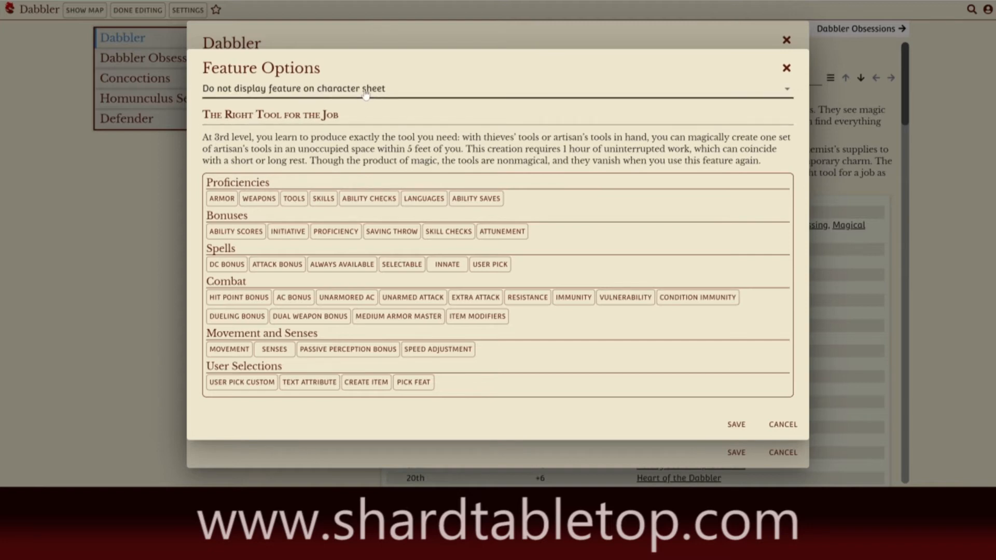
left_click(335, 96)
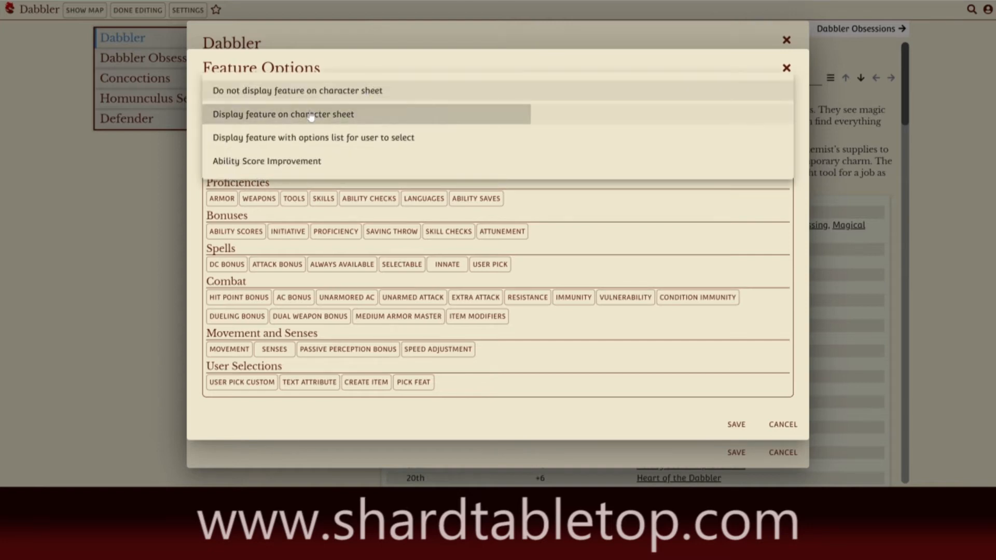
left_click(311, 114)
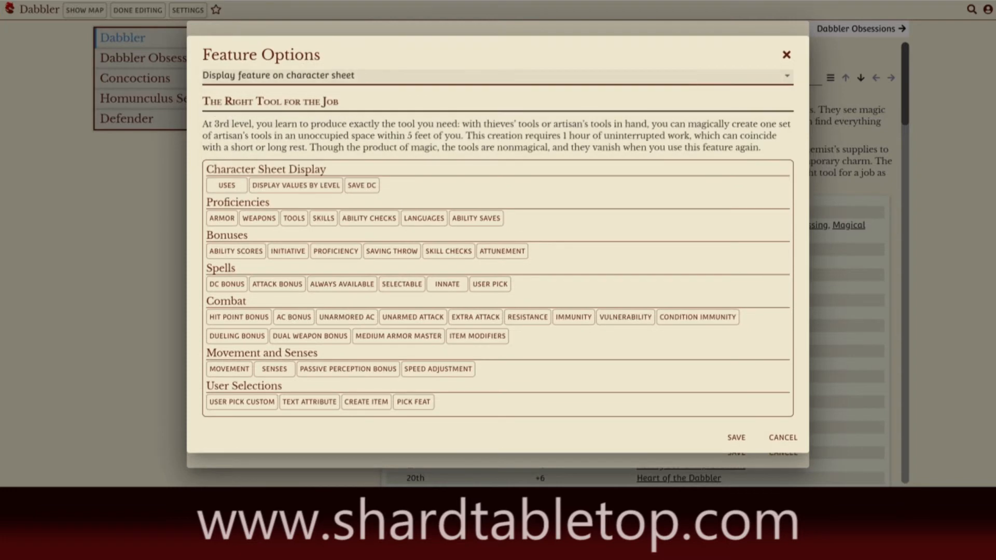
left_click(737, 438)
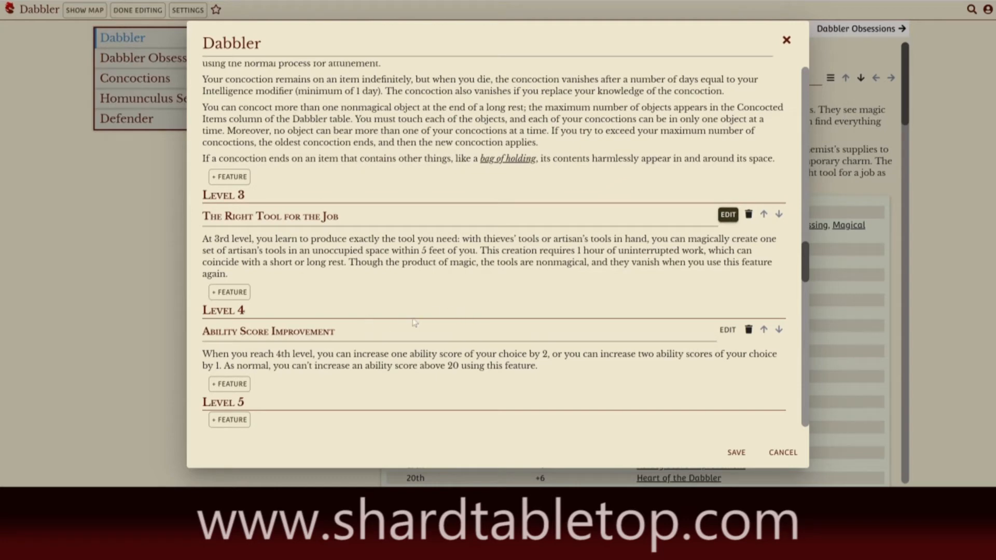
Set the level 4 Ability Score Improvement feature's display type to Ability Score Improvement and save it
left_click(729, 330)
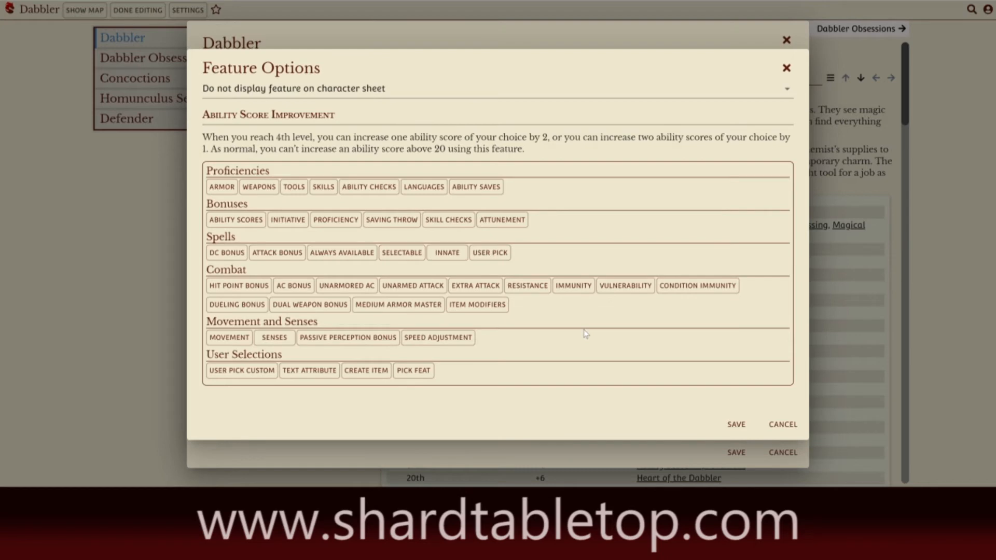
left_click(251, 227)
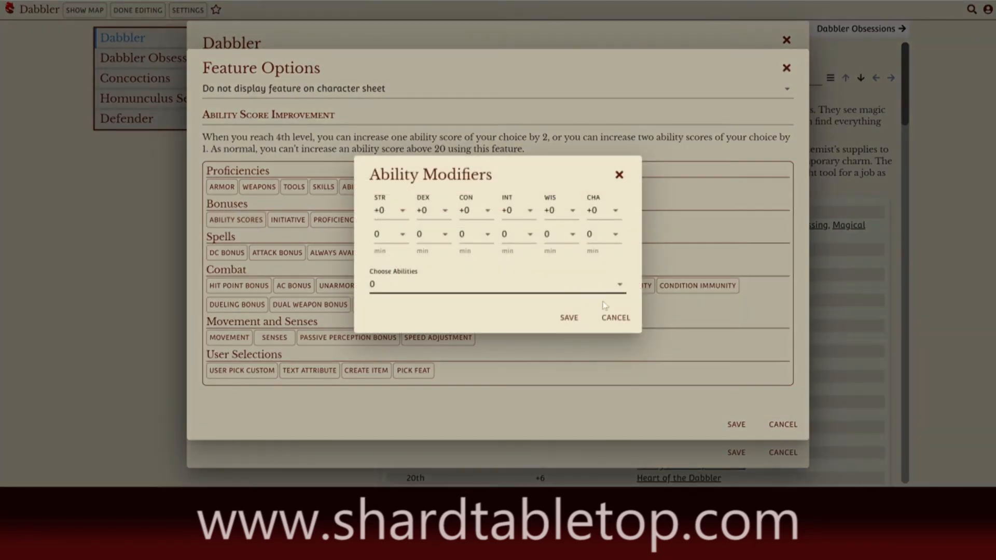
left_click(613, 317)
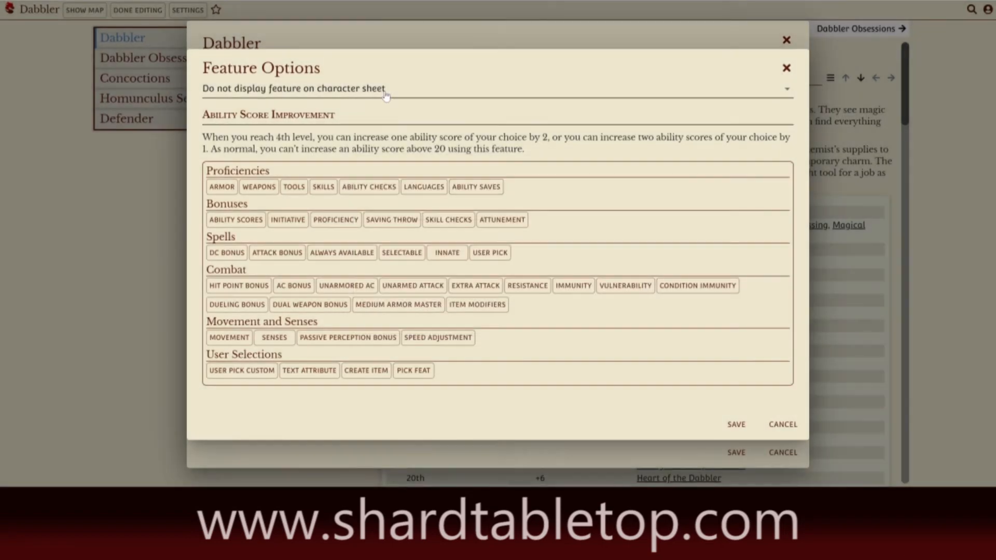
left_click(386, 92)
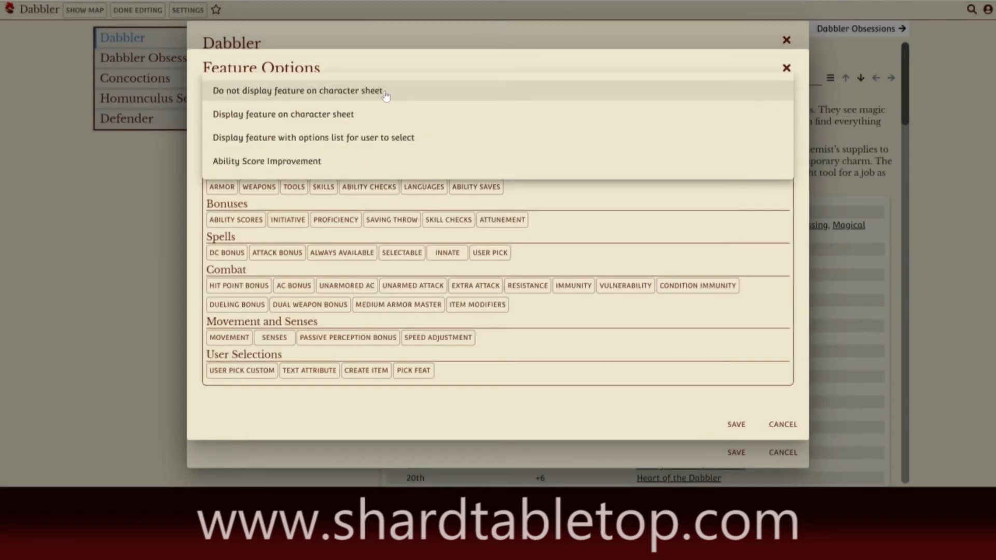
left_click(319, 162)
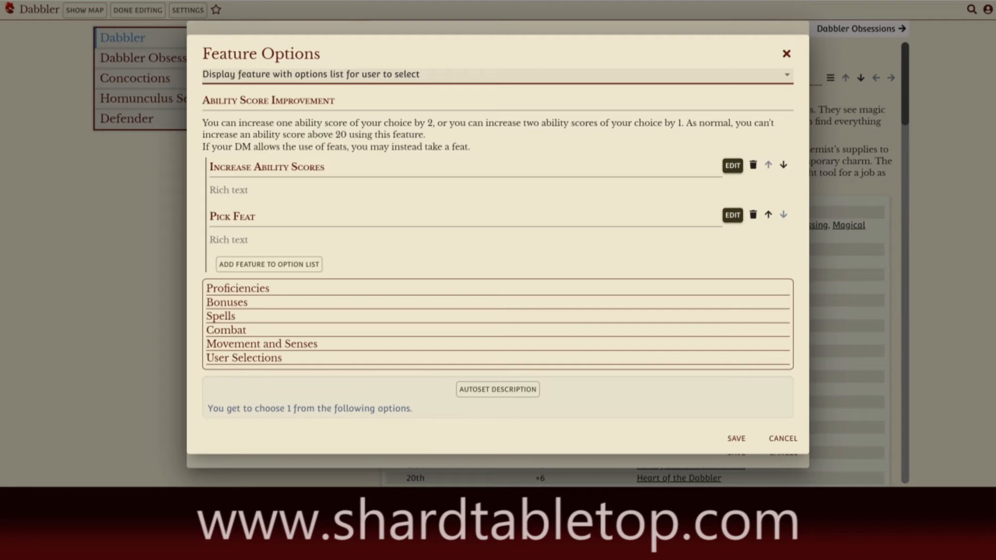
left_click(736, 439)
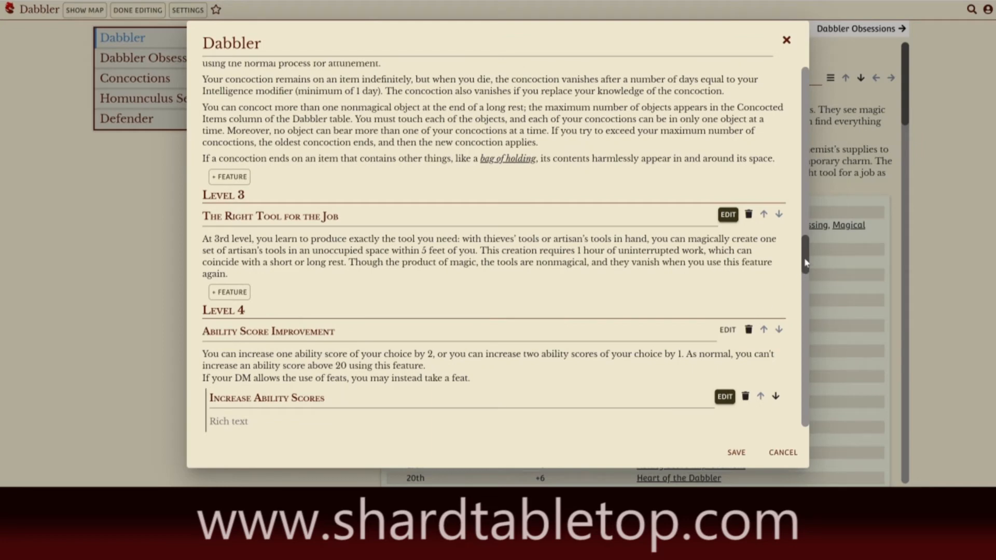
Give the level 6 Tool Expertise feature expert proficiency with All Proficient tools and save the feature
left_click_drag(806, 263, 806, 291)
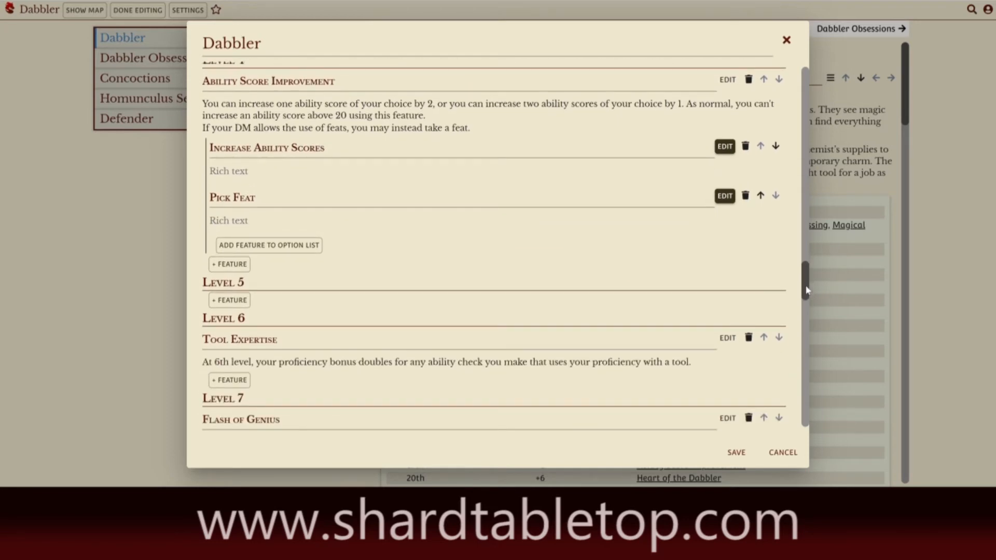
scroll(806, 290, "down", 2)
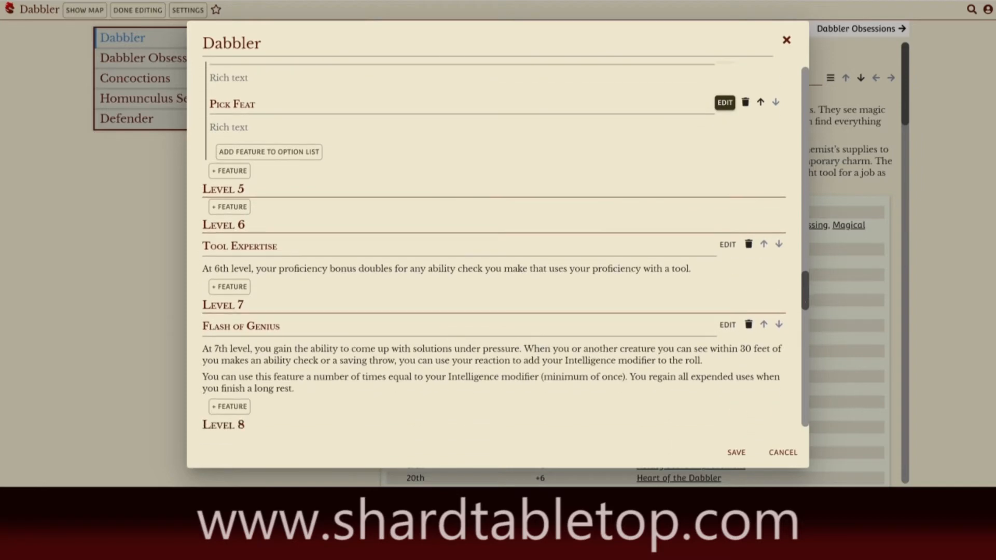
left_click(729, 245)
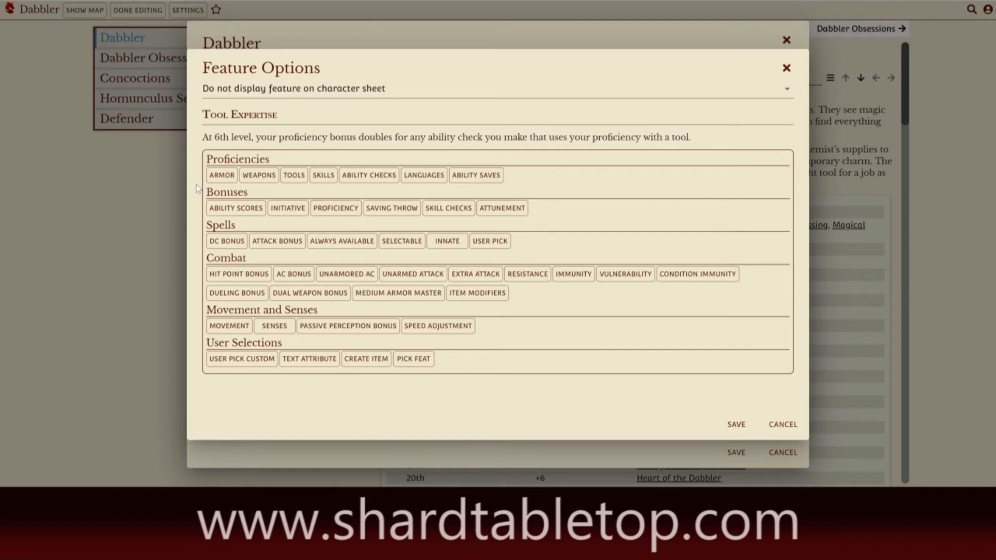
left_click(293, 176)
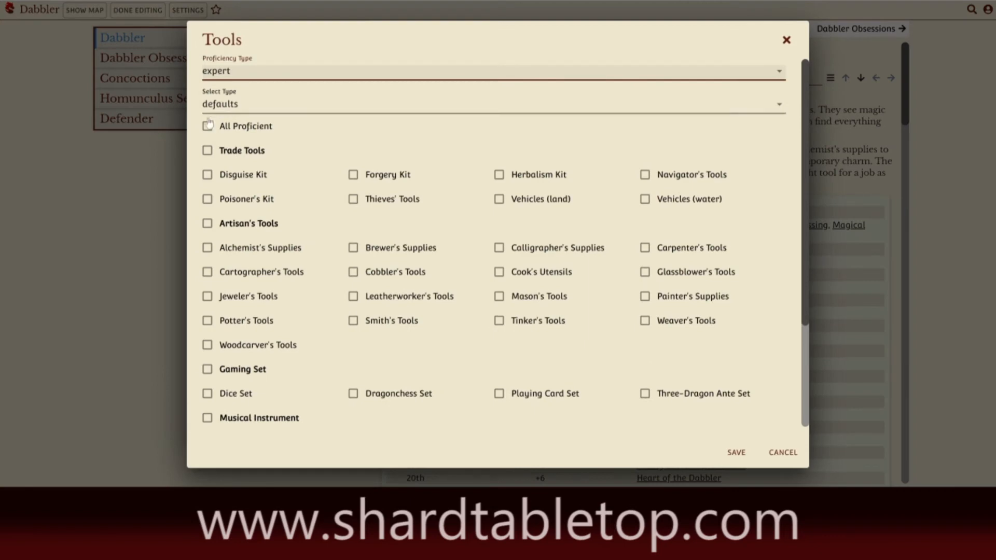
left_click(207, 127)
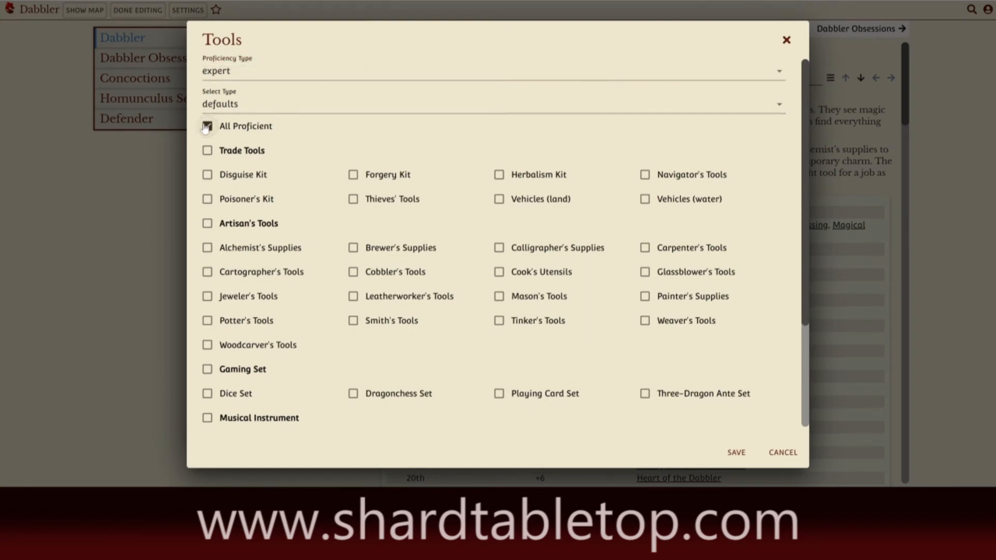
left_click(736, 453)
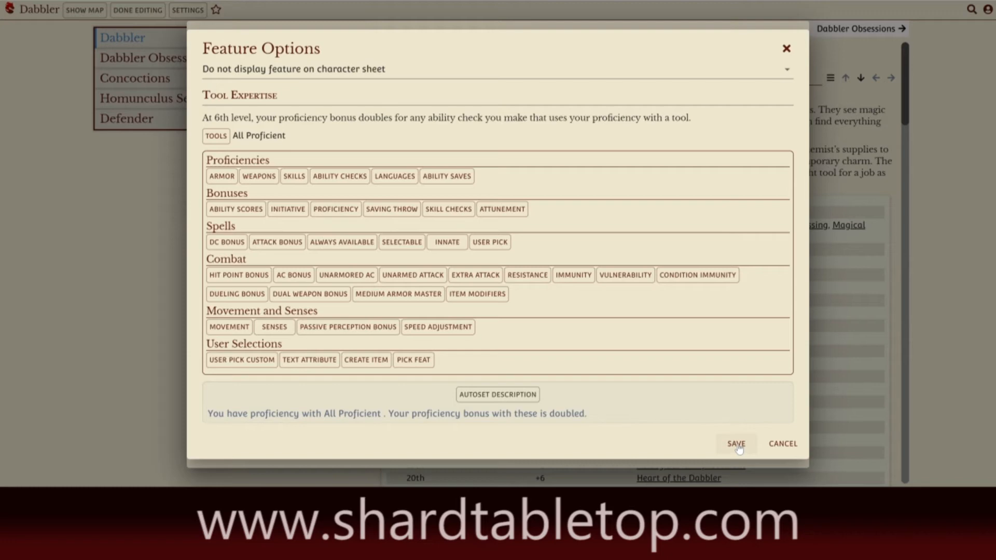
left_click(736, 445)
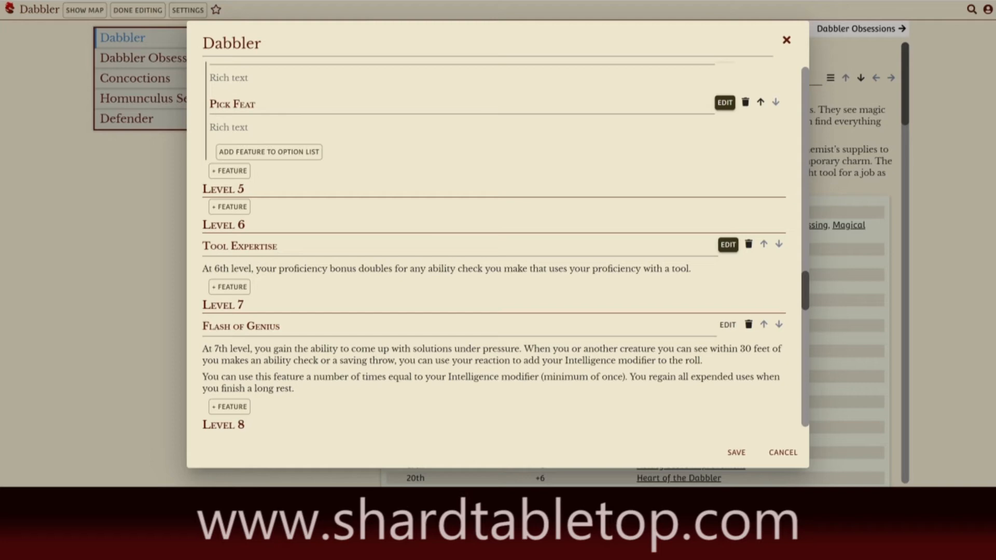
Set the level 7 Flash of Genius feature to display on the character sheet
left_click(726, 325)
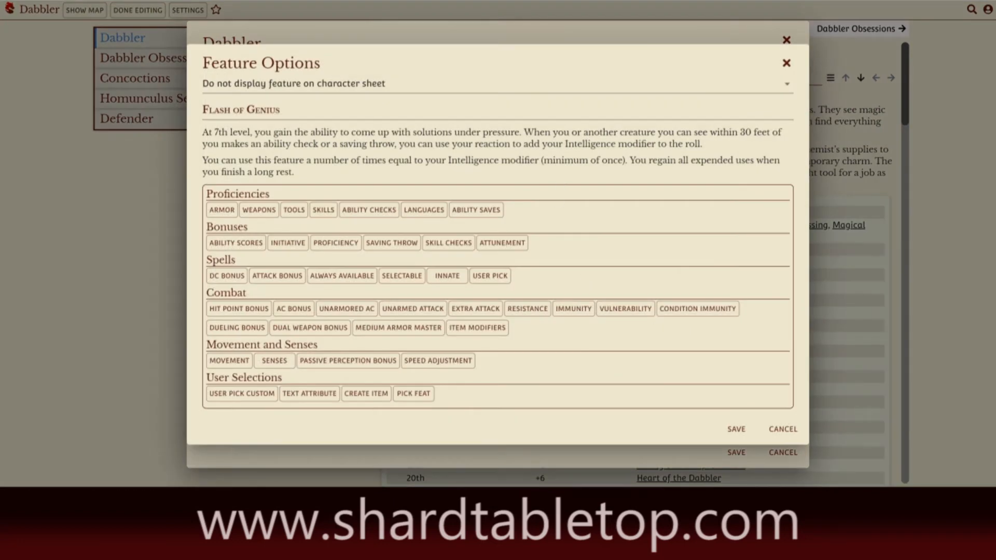
left_click(325, 85)
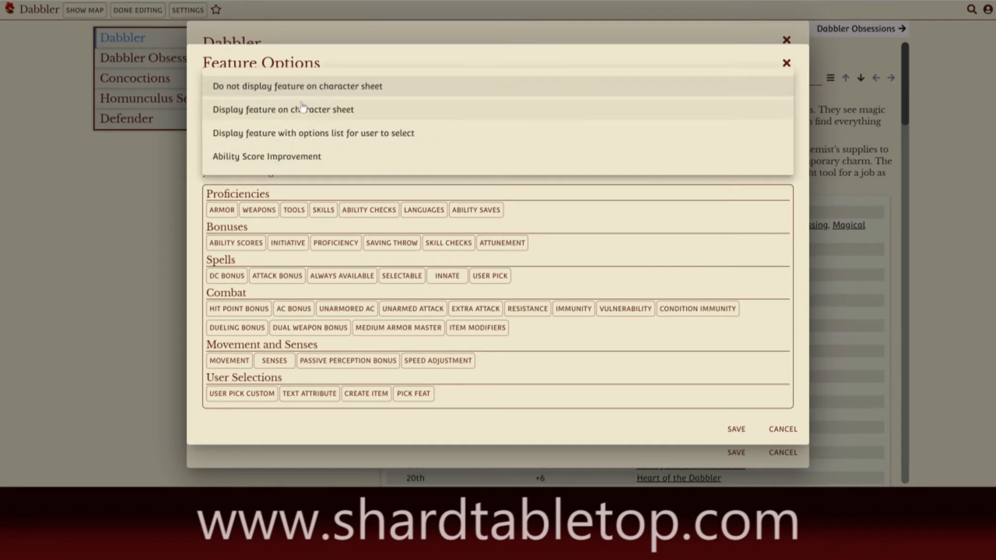
left_click(322, 106)
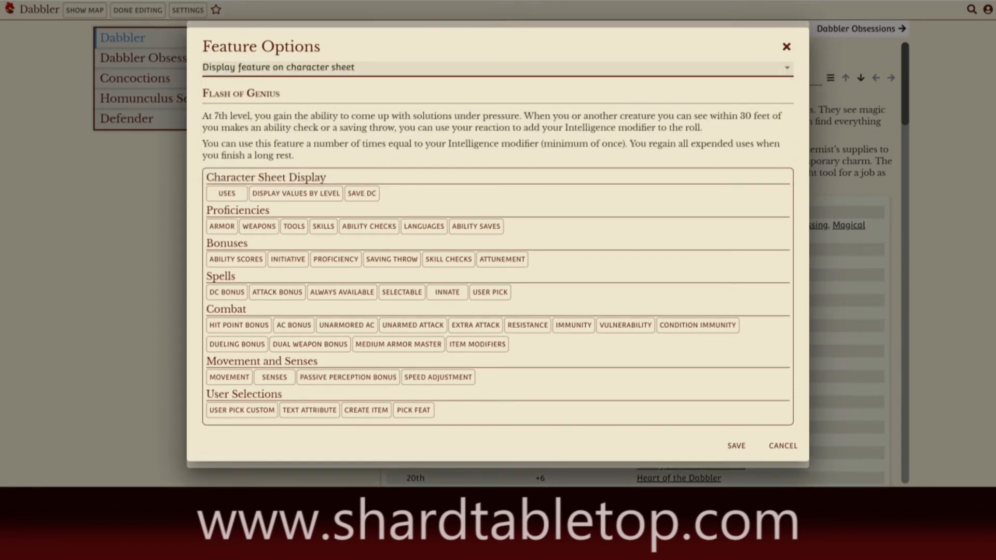
Base Flash of Genius's uses on the intelligence modifier, recovering after a long rest, and save the feature
left_click(222, 195)
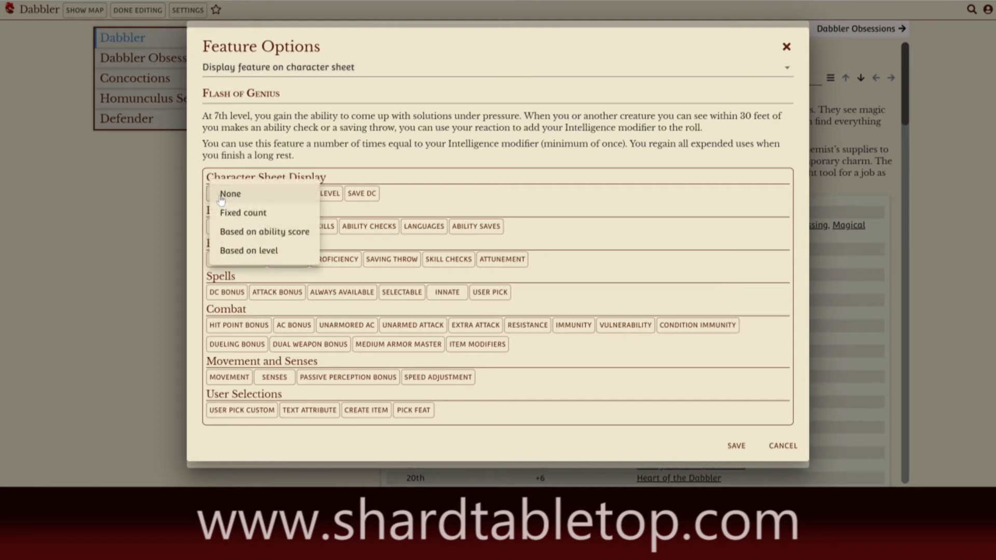
left_click(224, 231)
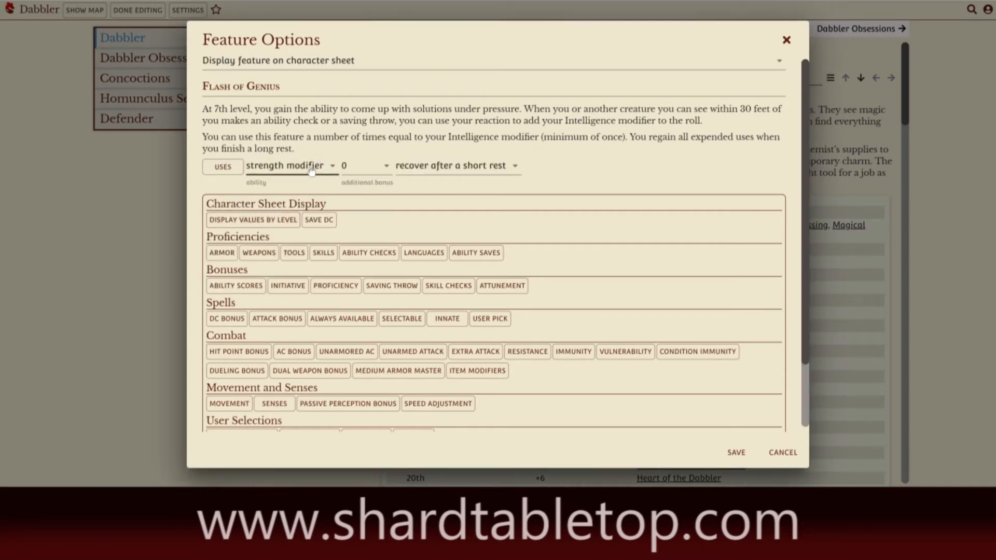
left_click(312, 168)
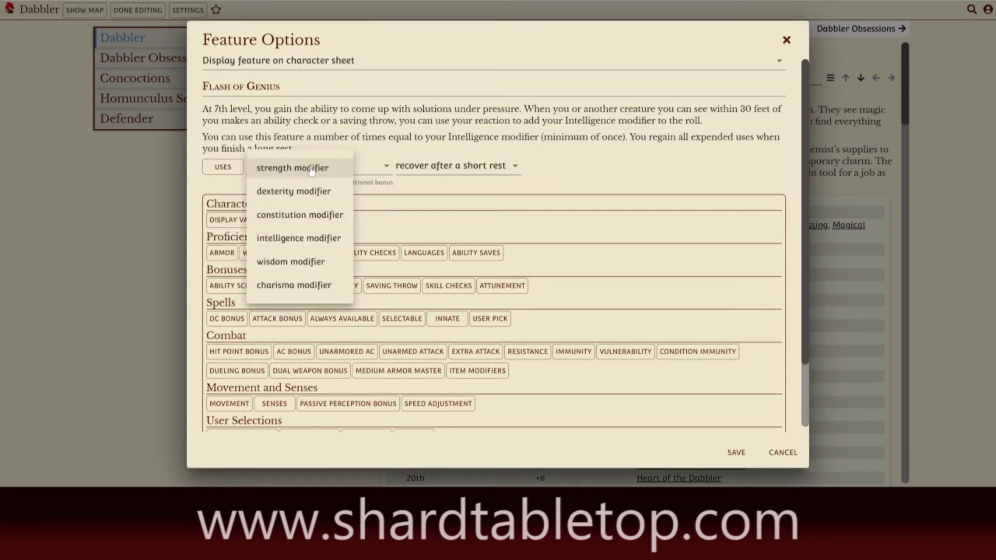
left_click(291, 238)
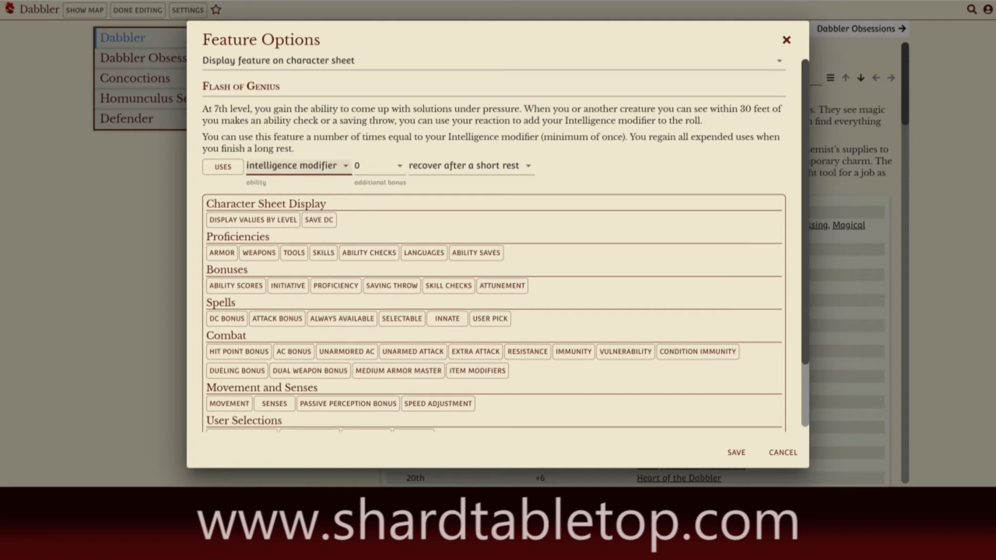
left_click(448, 170)
left_click(445, 192)
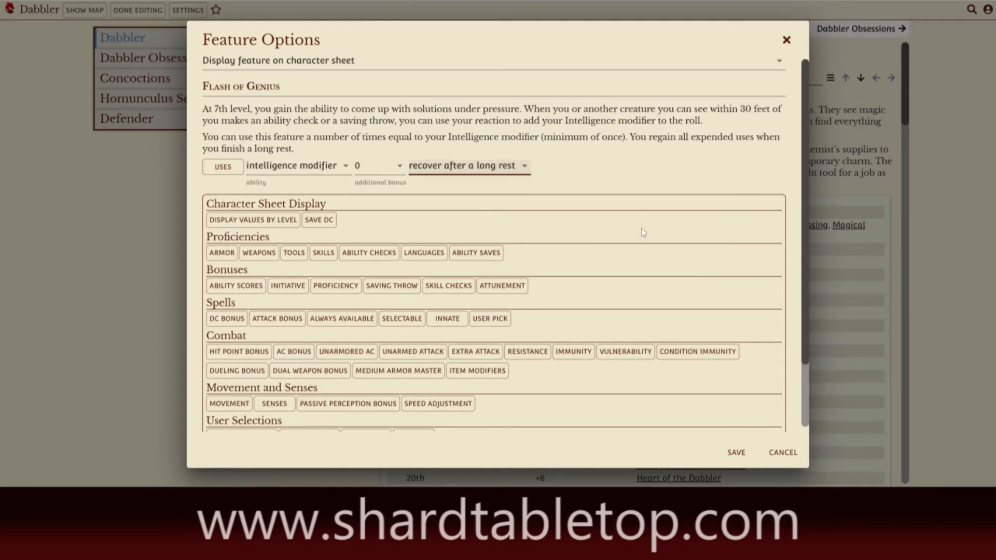
left_click(734, 452)
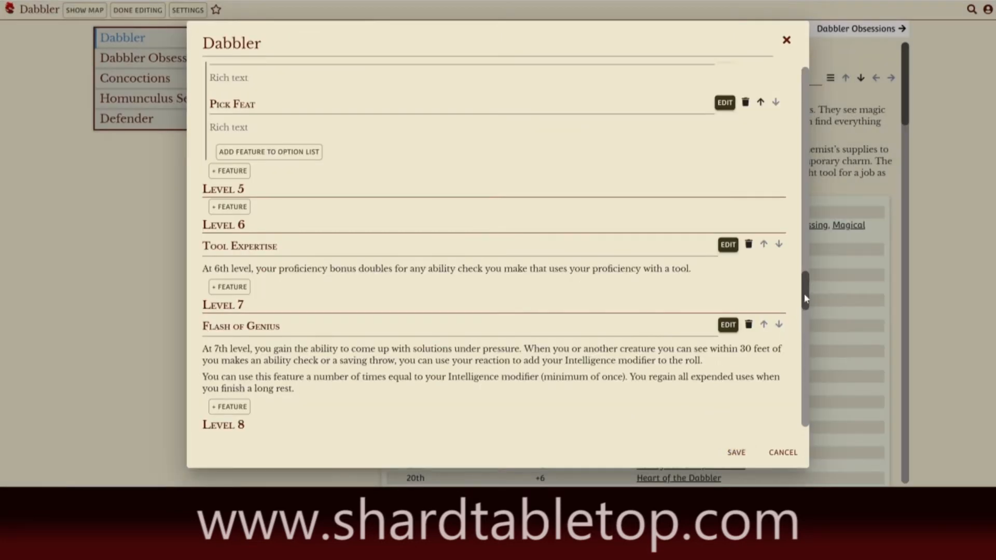
Set the level 8 Ability Score Improvement feature's display type to Ability Score Improvement and save it
left_click_drag(805, 298, 807, 320)
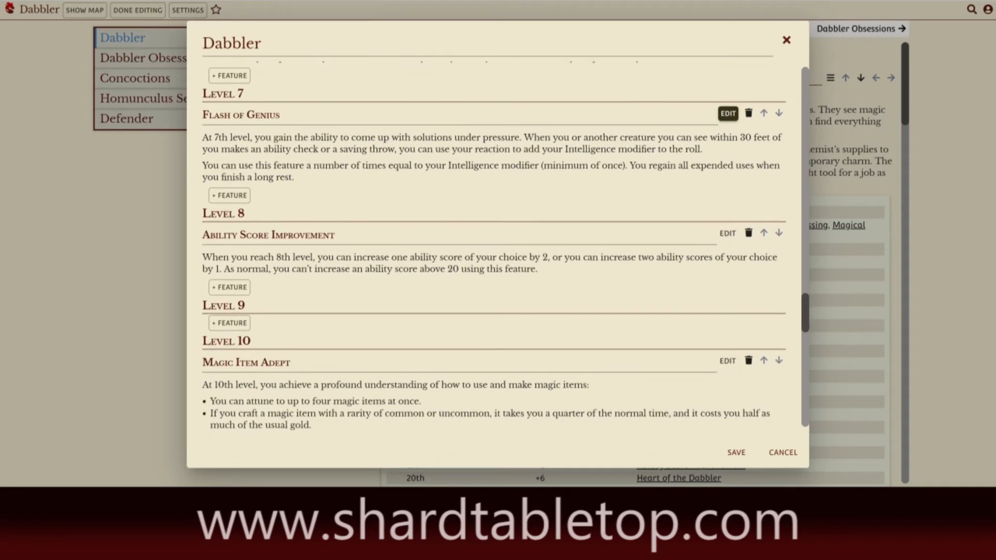
left_click(727, 233)
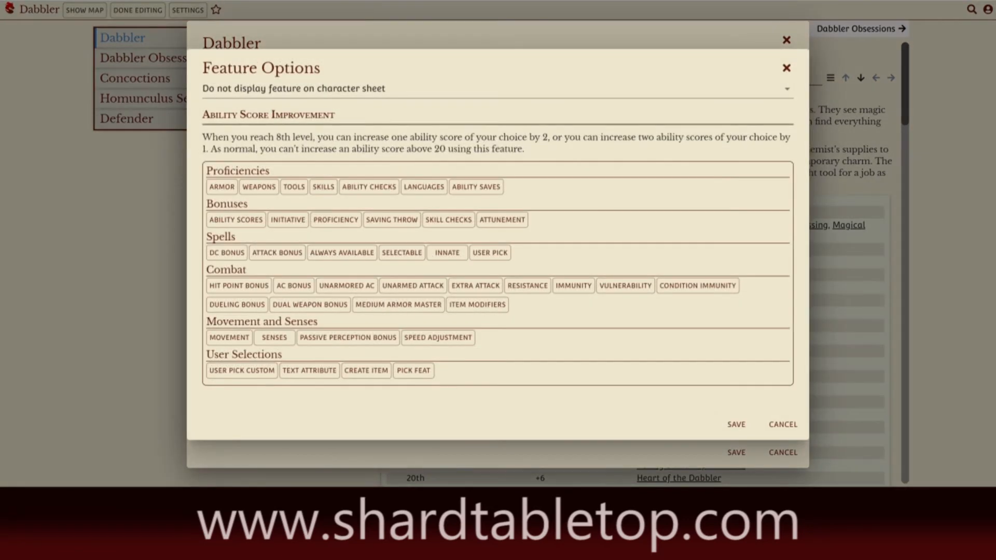
left_click(400, 96)
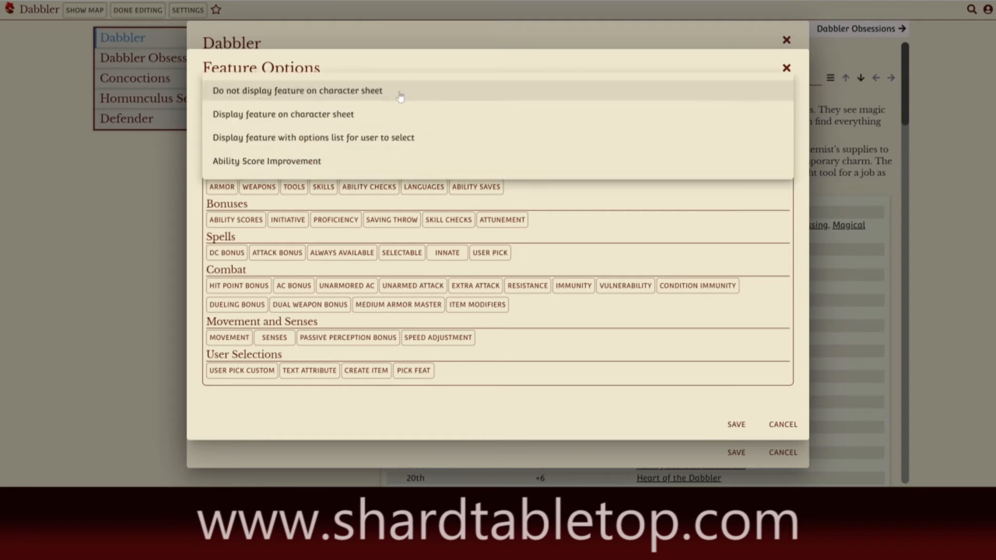
left_click(316, 159)
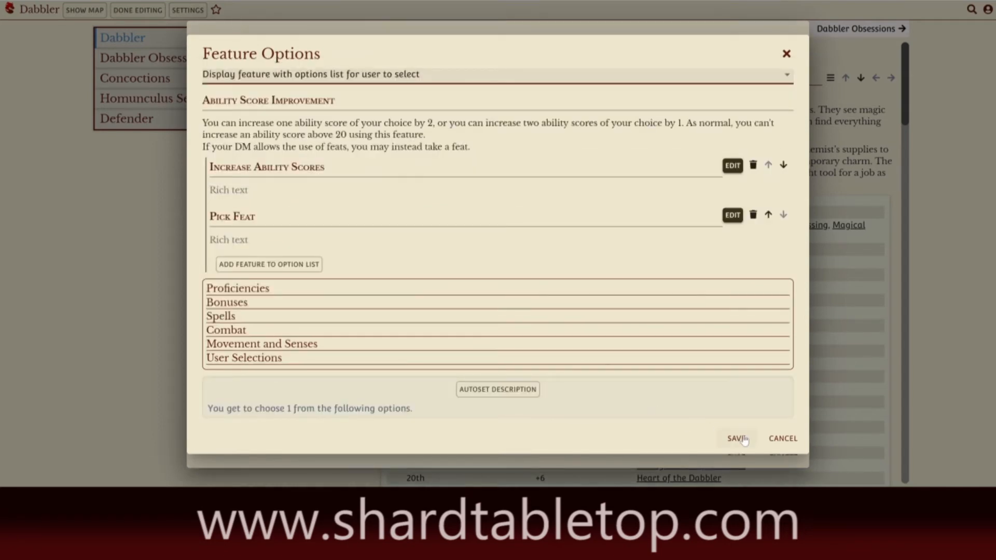
left_click(737, 440)
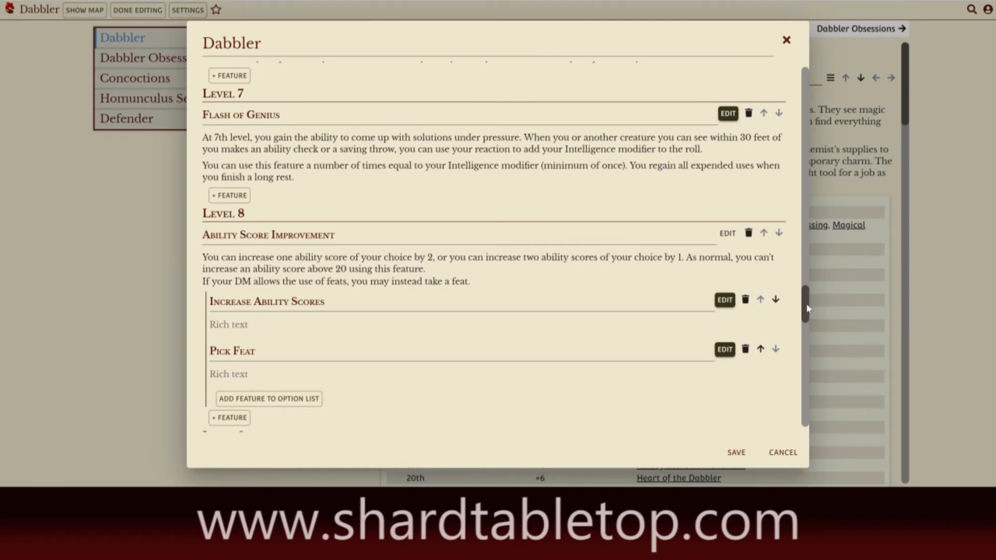
Give the level 10 Magic Item Adept feature 1 additional attunement slot and save the feature
left_click_drag(806, 306, 807, 336)
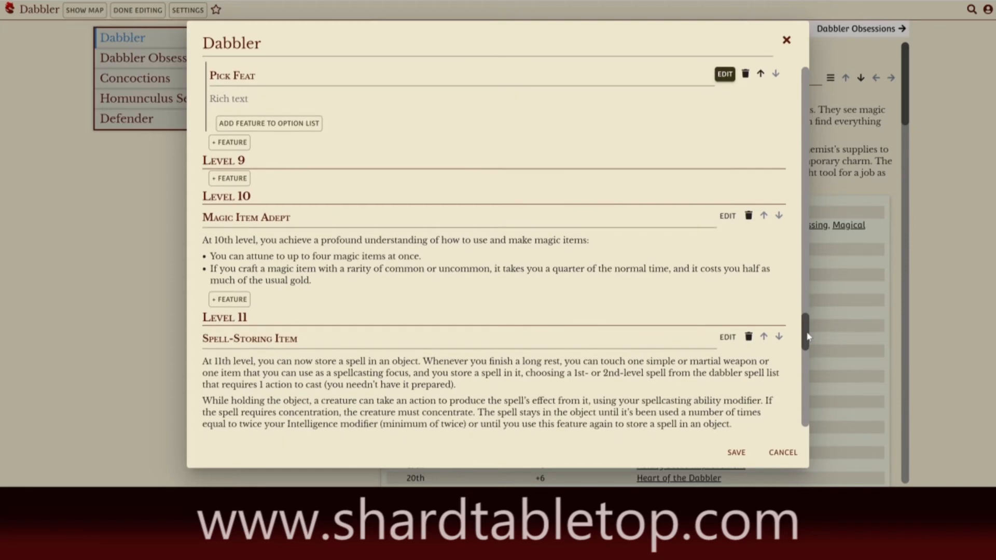
left_click(727, 215)
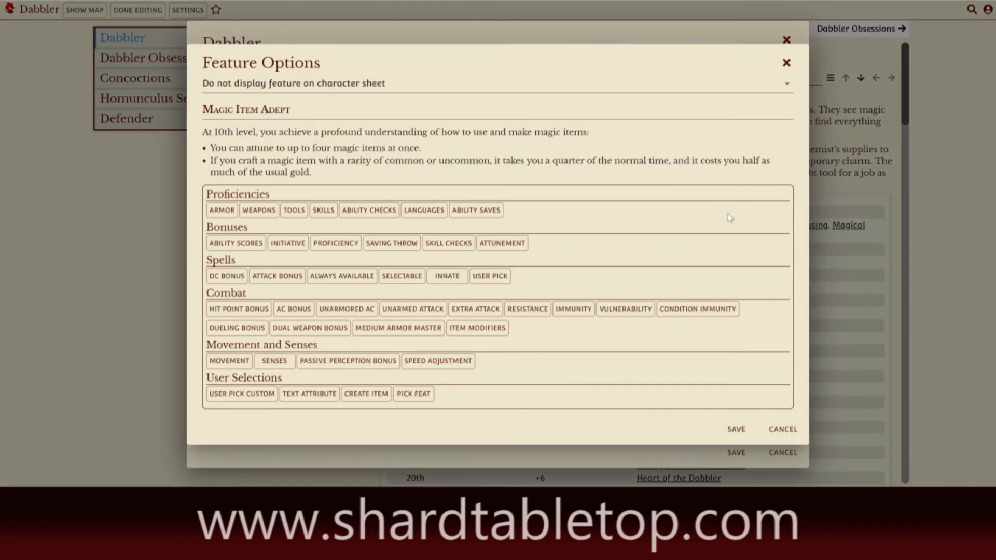
left_click(502, 243)
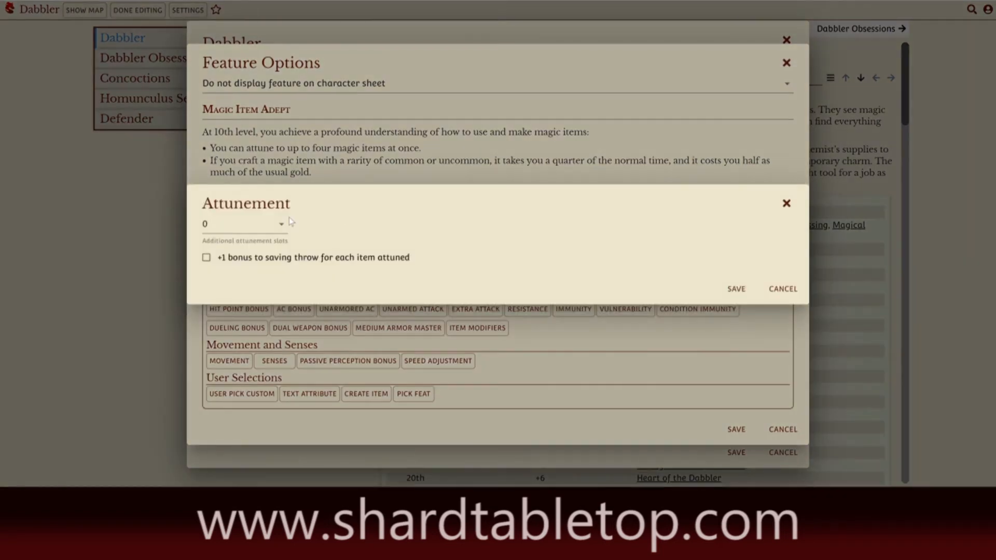
left_click(265, 227)
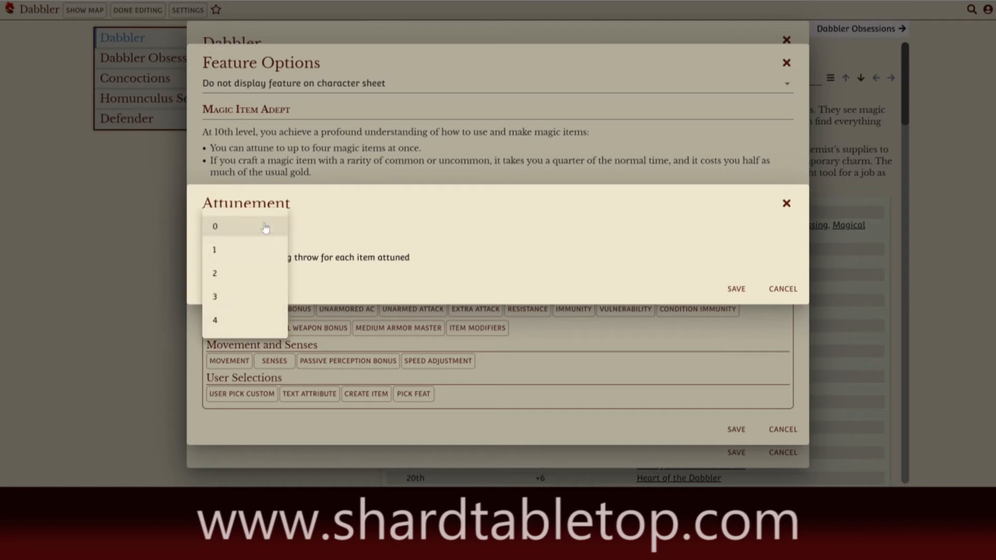
left_click(225, 249)
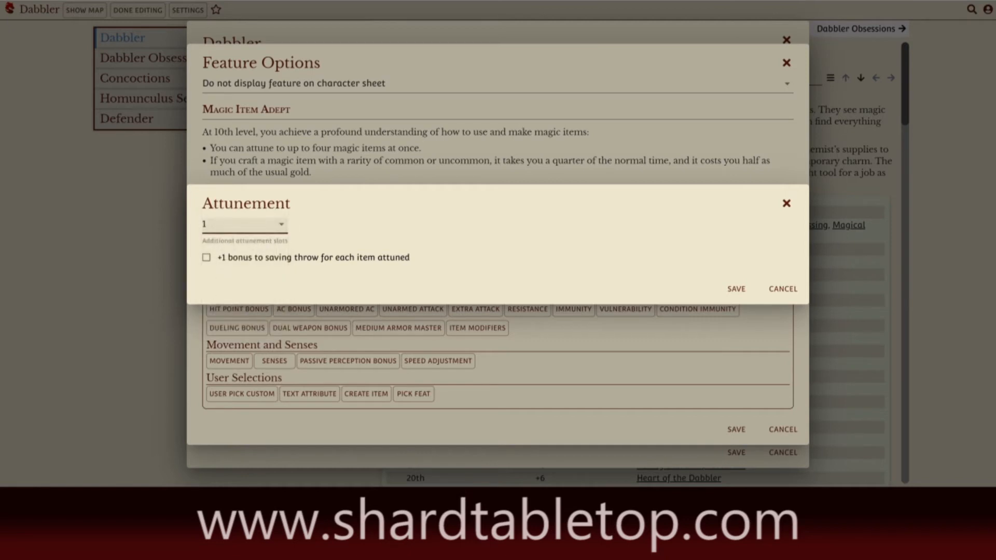
left_click(738, 289)
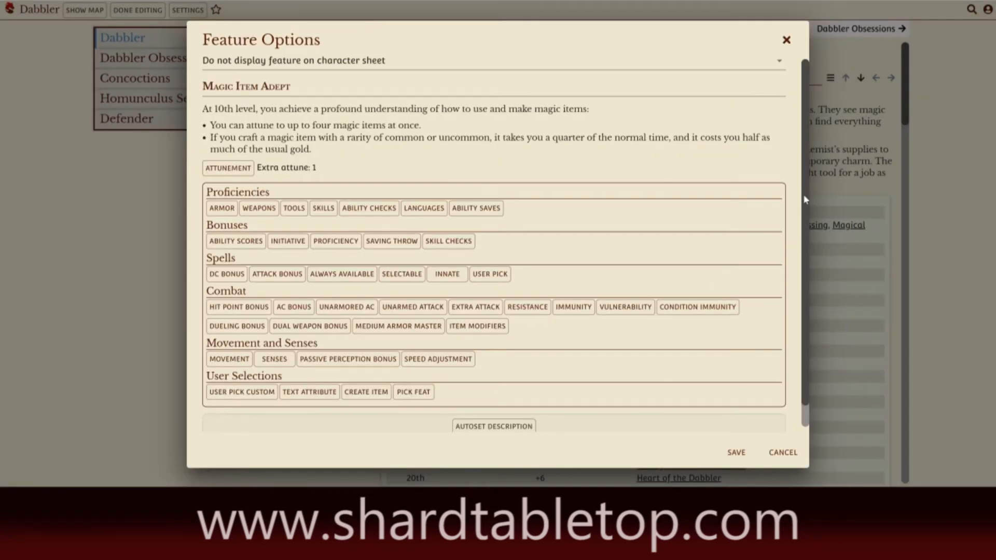
scroll(803, 194, "down", 1)
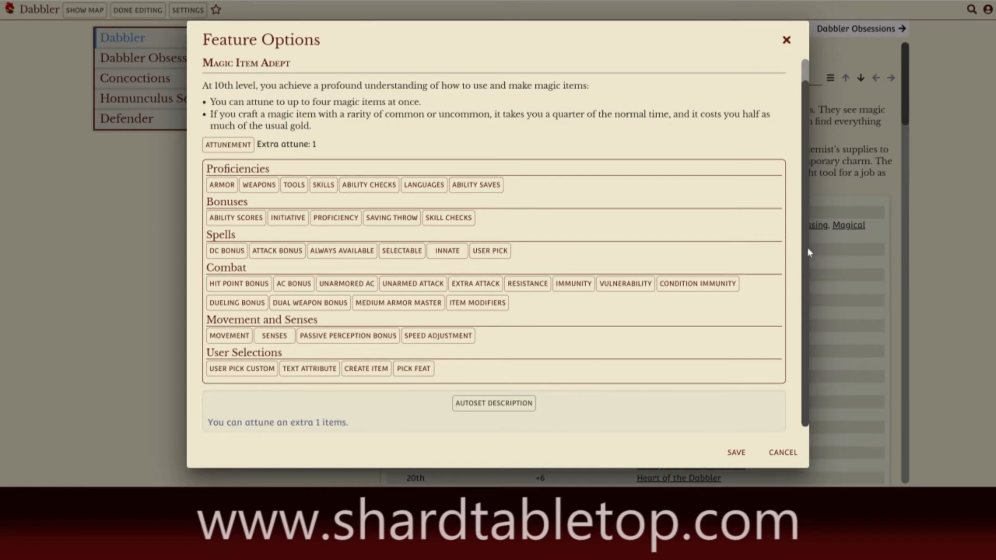
left_click(735, 453)
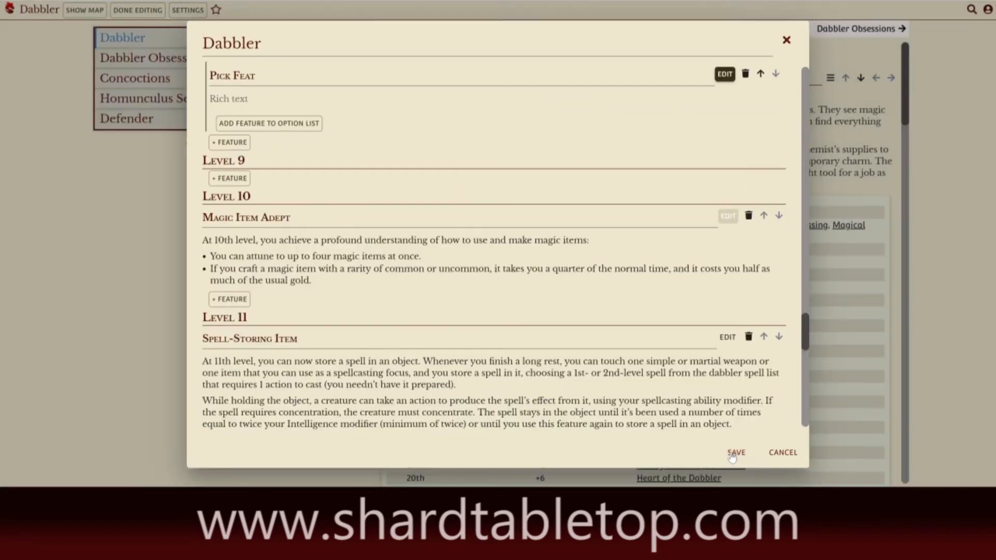
Set the level 10 Magic Item Adept feature to display on the character sheet and save it
left_click(729, 217)
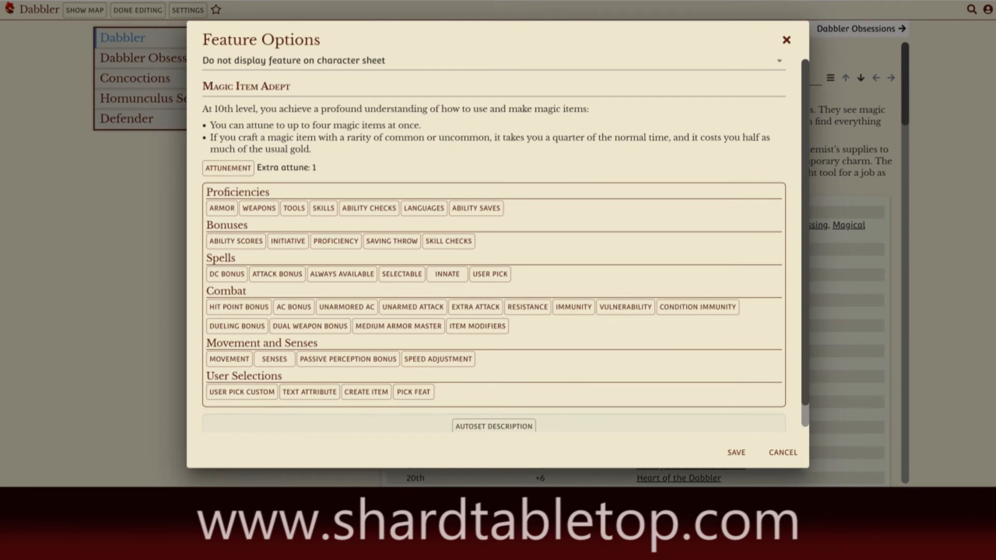
left_click(364, 66)
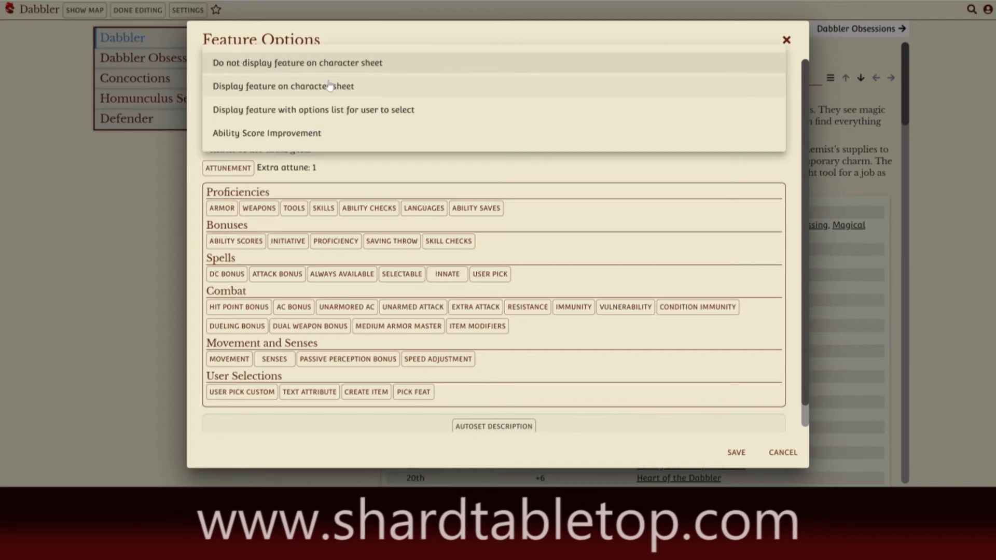
left_click(330, 83)
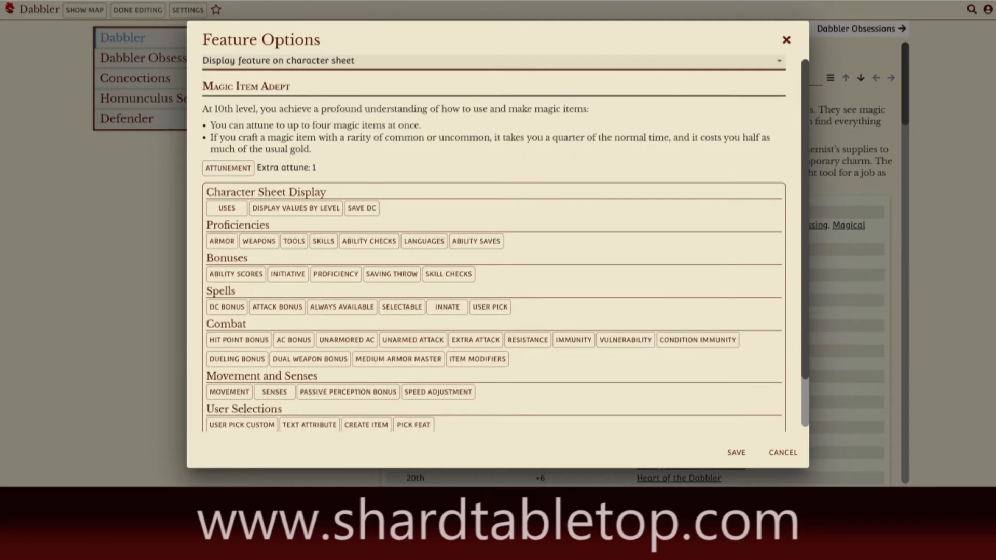
left_click(736, 453)
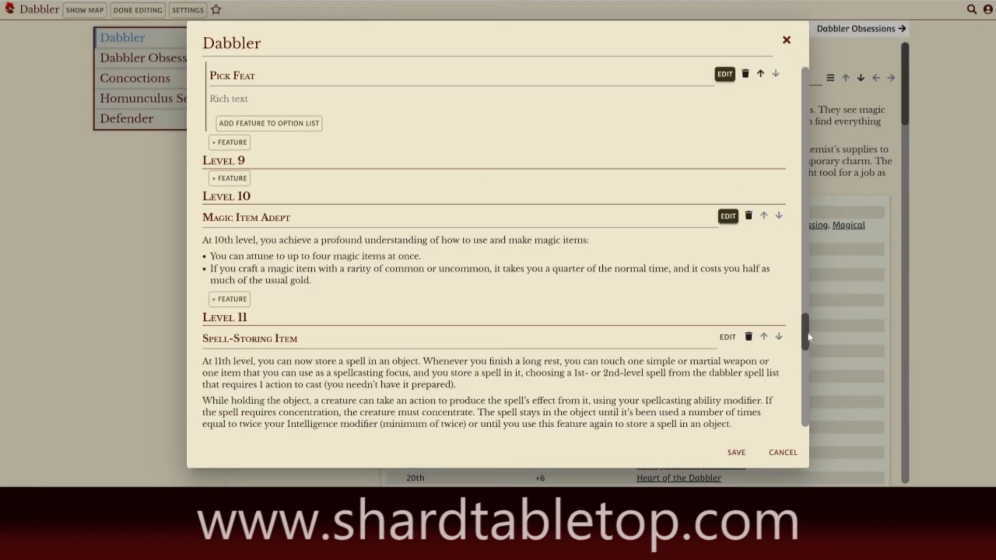
Set the level 11 Spell-Storing Item feature to display on the character sheet and save it
left_click_drag(809, 337, 809, 355)
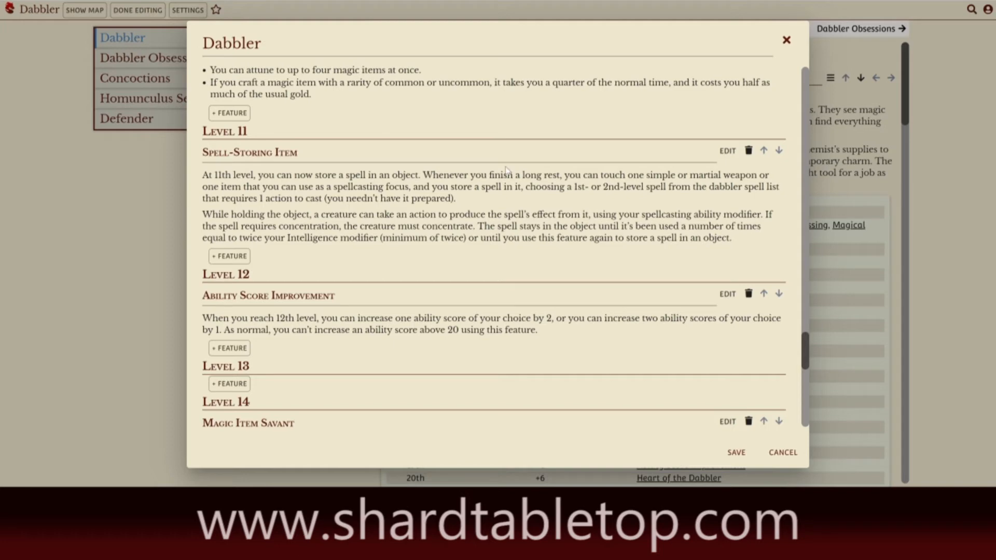
left_click(727, 151)
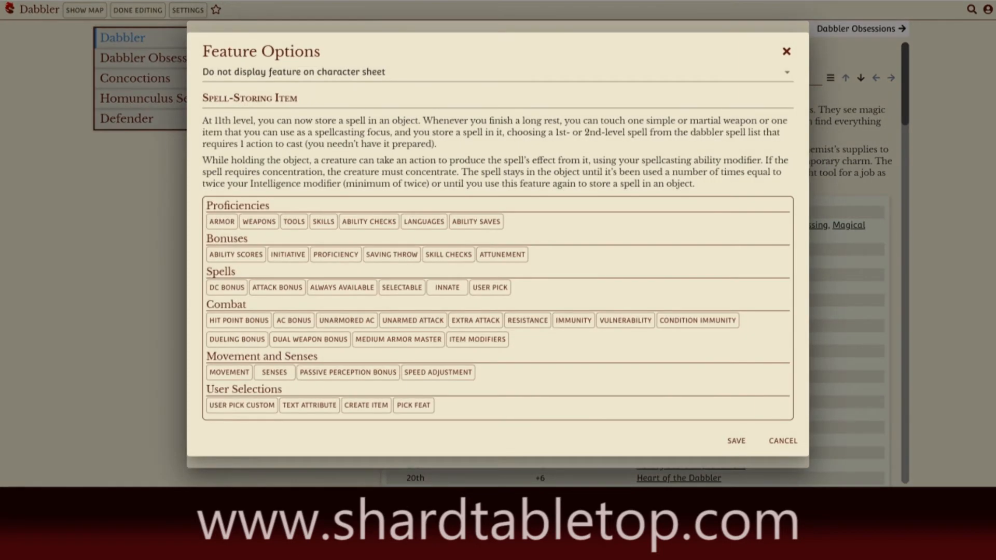
left_click(354, 77)
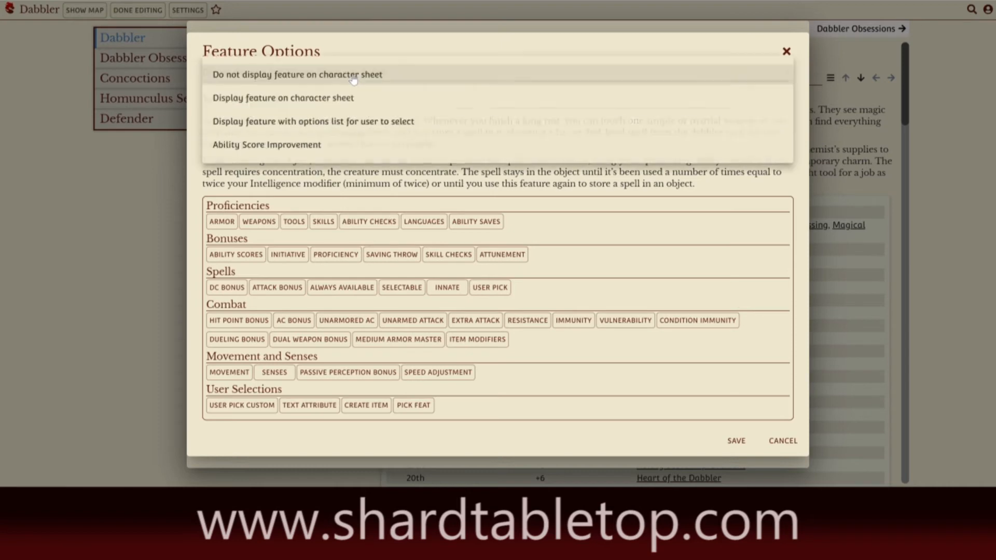
left_click(314, 99)
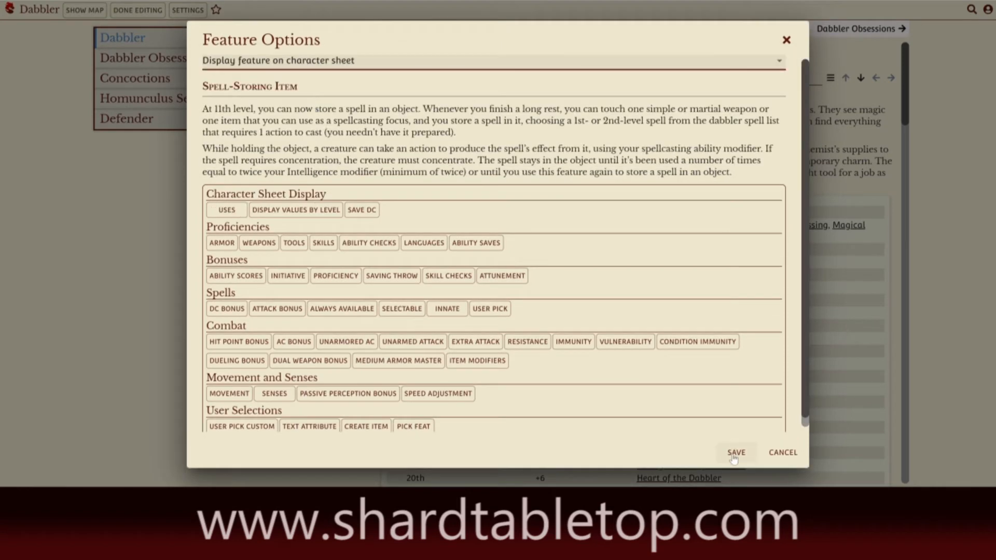
left_click(733, 453)
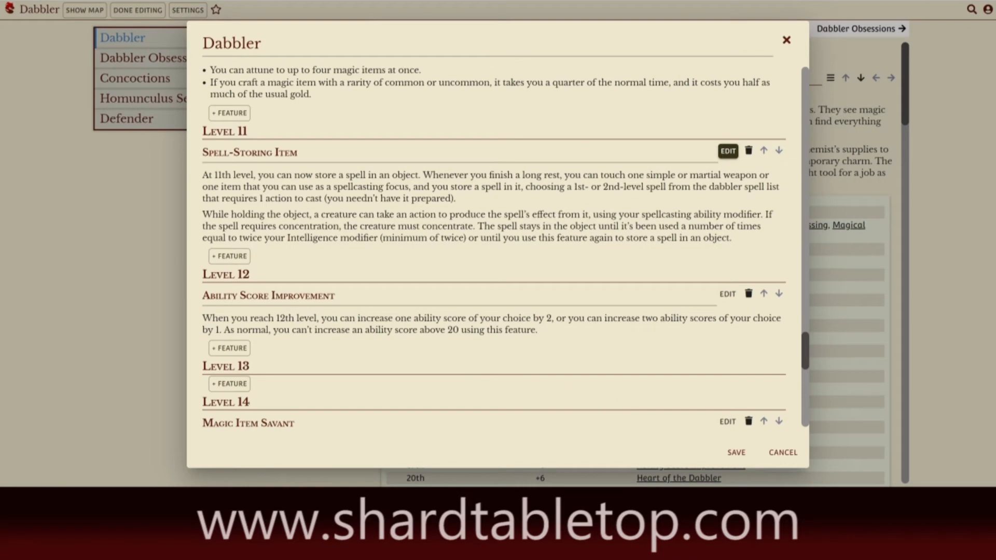
Set the level 12 Ability Score Improvement feature's display type to Ability Score Improvement and save it
left_click(728, 294)
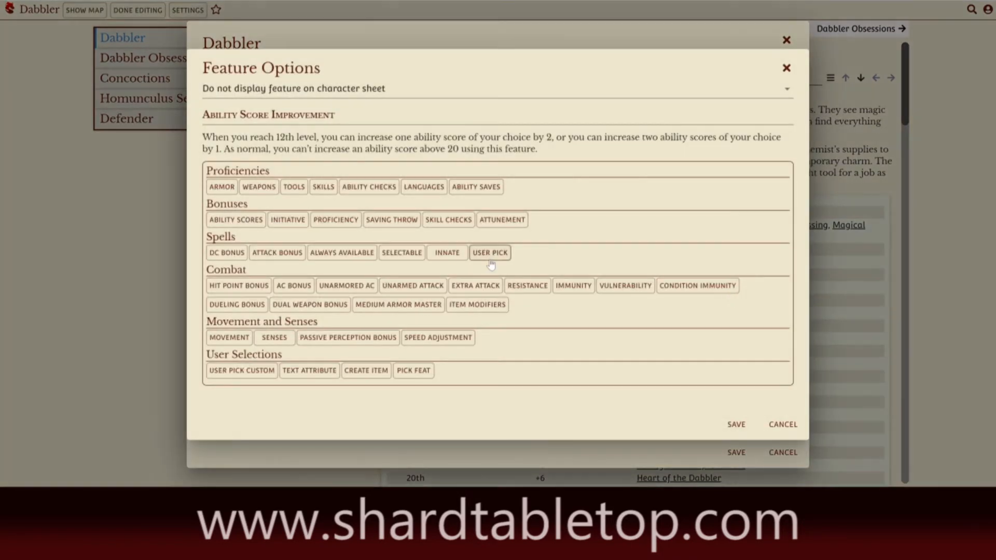
left_click(267, 92)
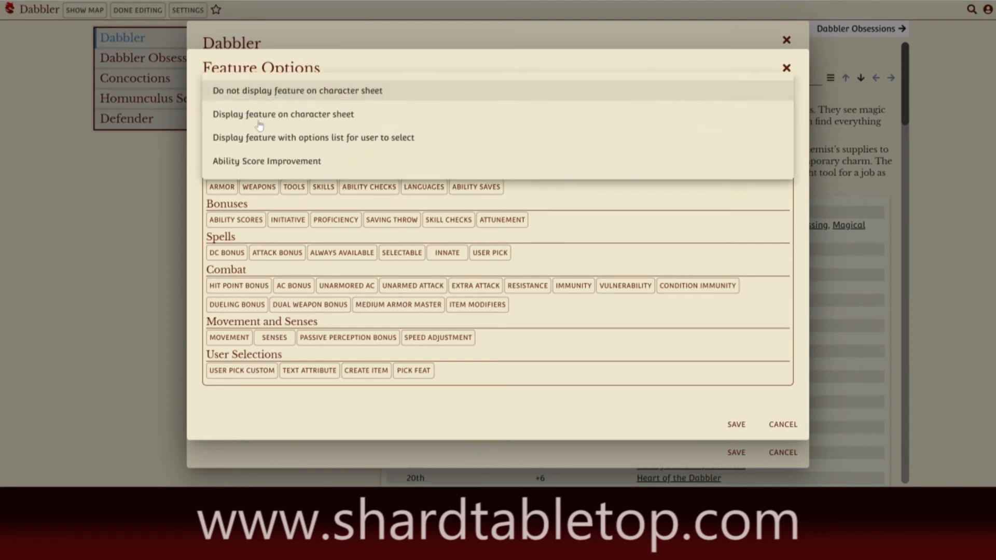
left_click(254, 138)
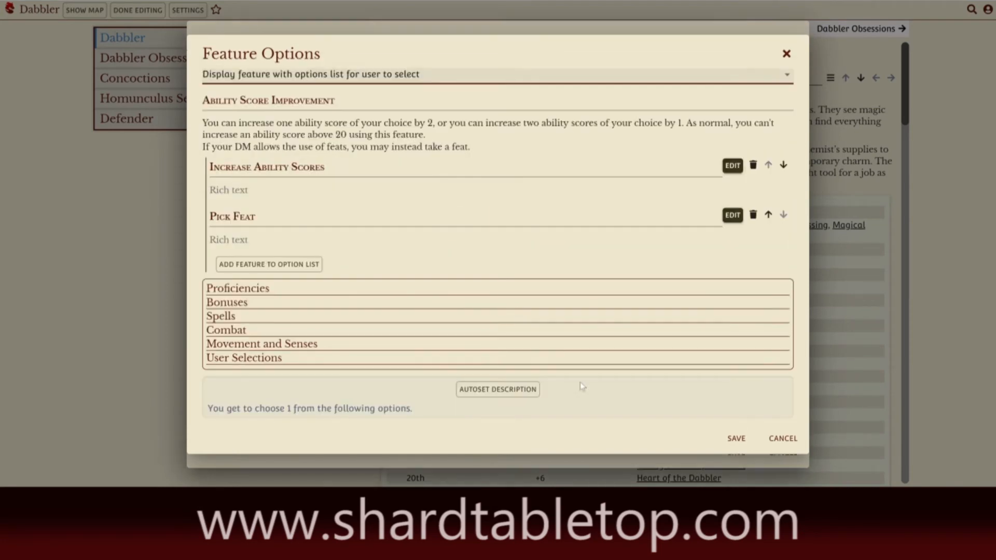
left_click(736, 439)
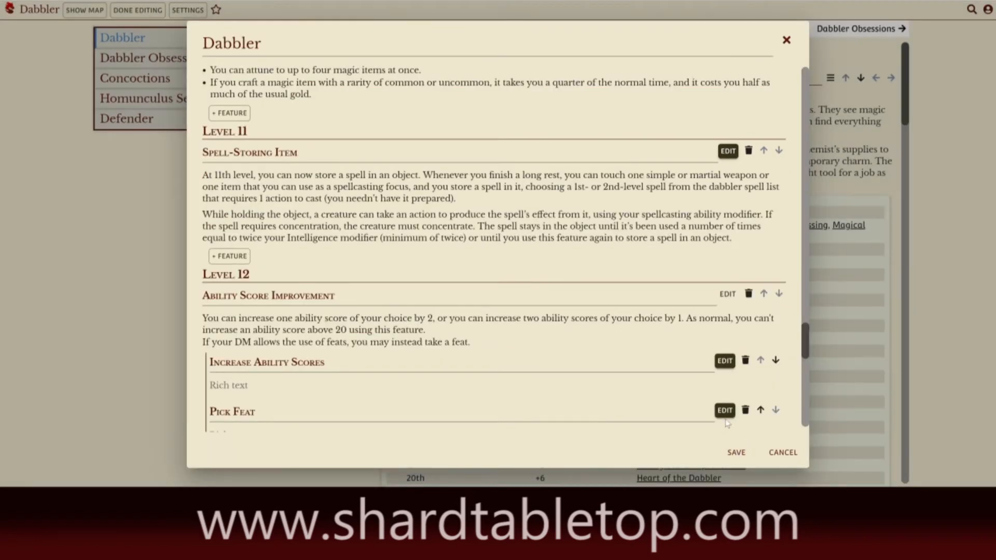
Set the level 14 Magic Item Savant feature to display on the character sheet
left_click_drag(805, 335, 816, 327)
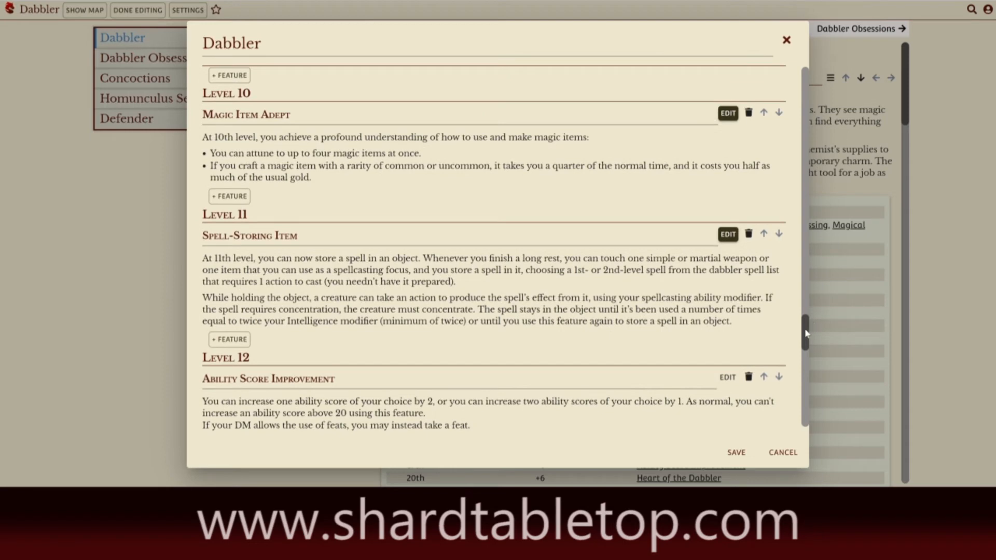
left_click_drag(806, 333, 806, 345)
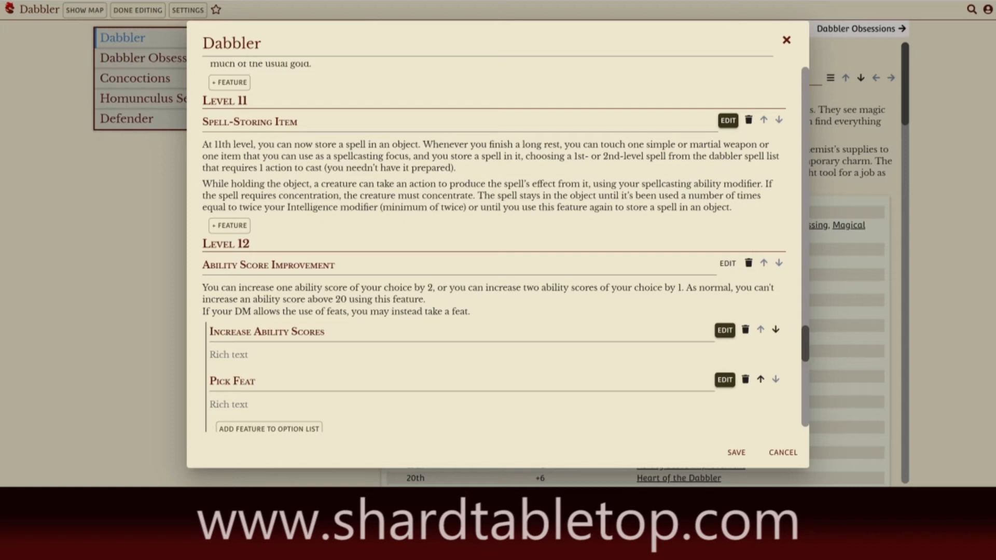
scroll(776, 326, "down", 6)
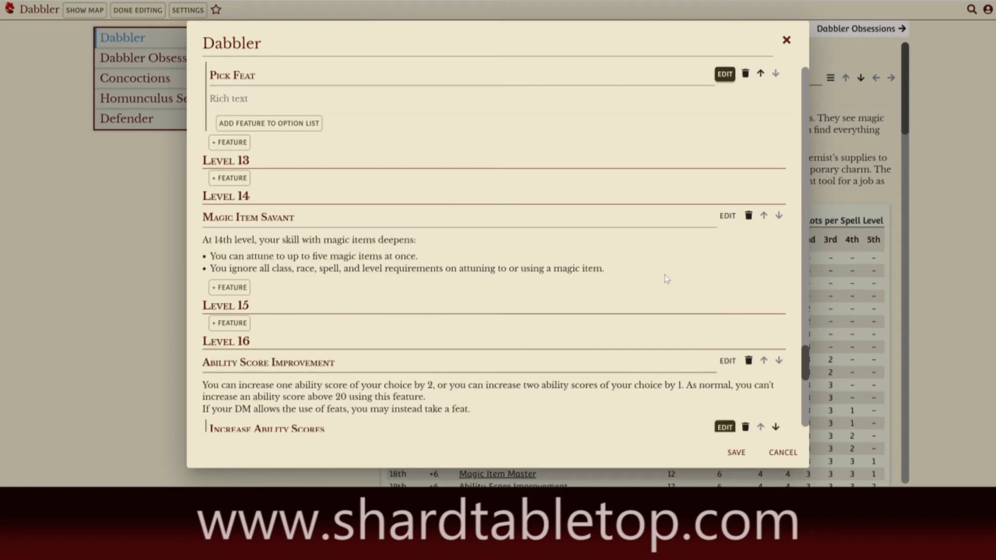
left_click(728, 217)
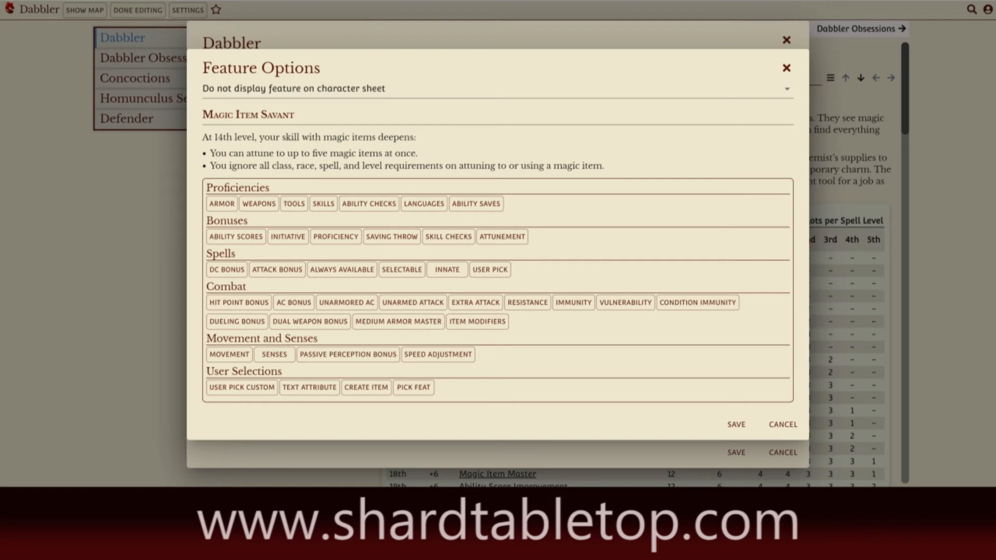
left_click(313, 97)
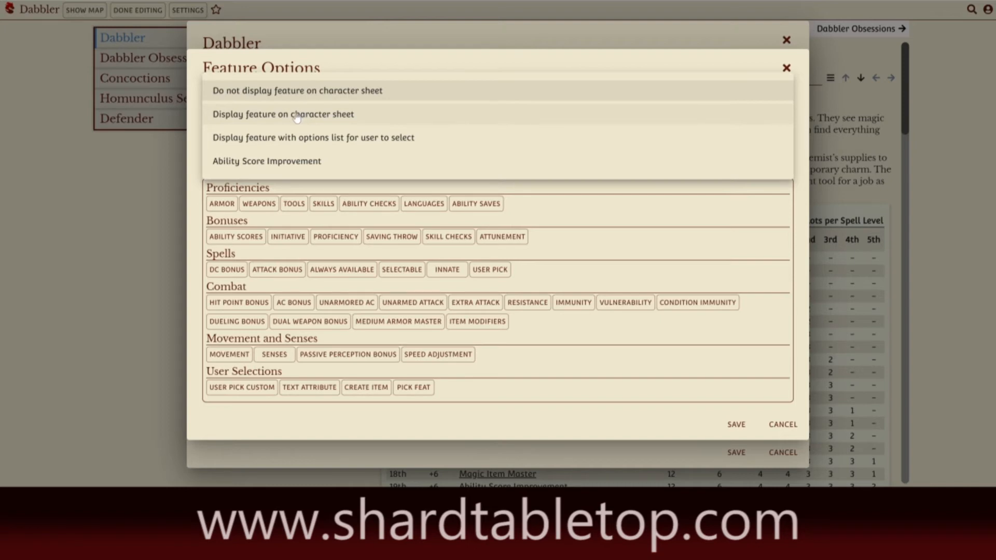
left_click(296, 115)
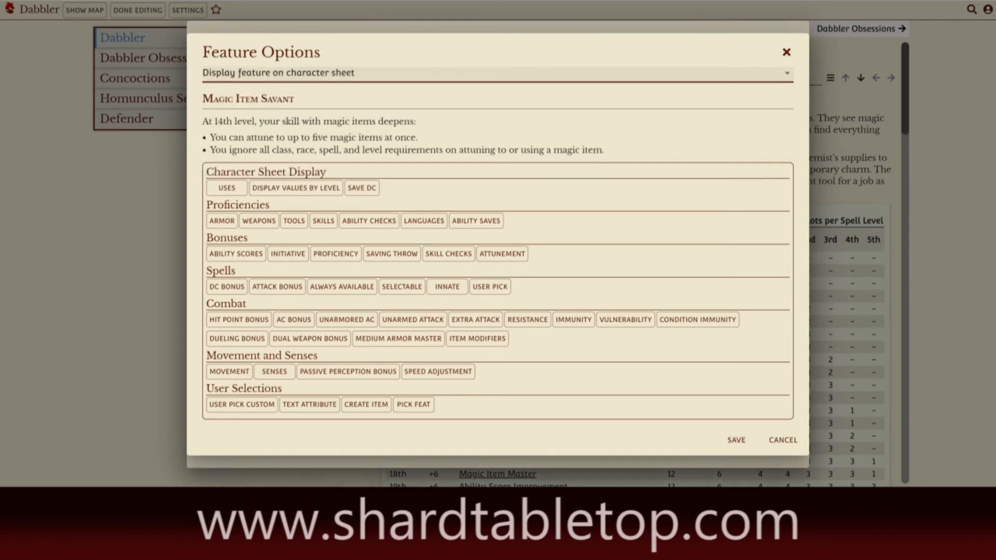
Give Magic Item Savant 1 additional attunement slot and save the feature
left_click(500, 254)
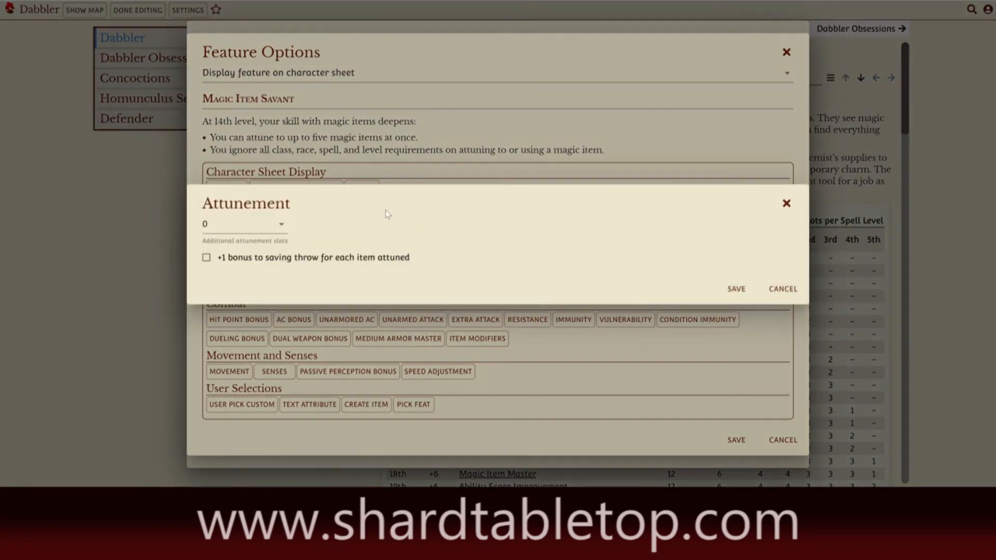
left_click(265, 225)
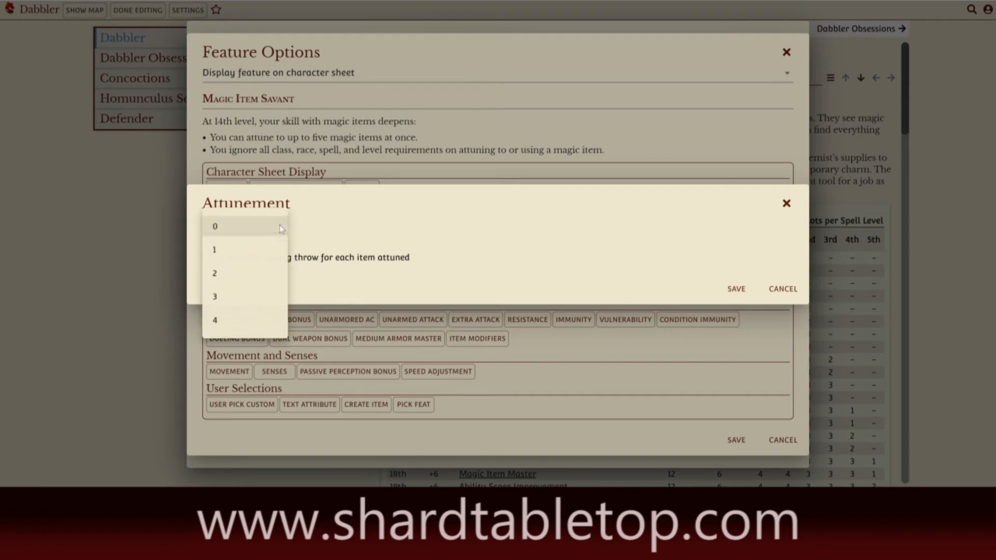
left_click(251, 248)
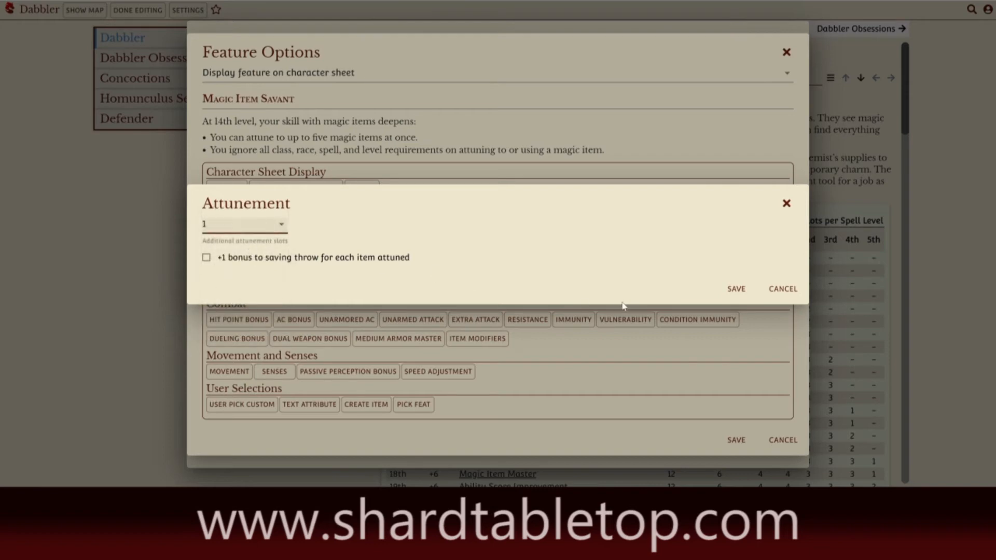
left_click(737, 289)
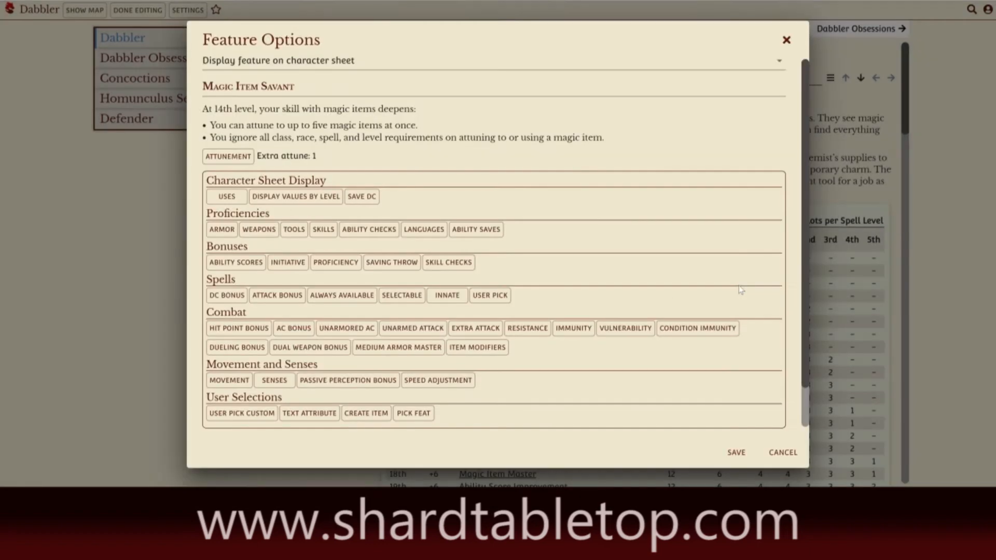
left_click(737, 454)
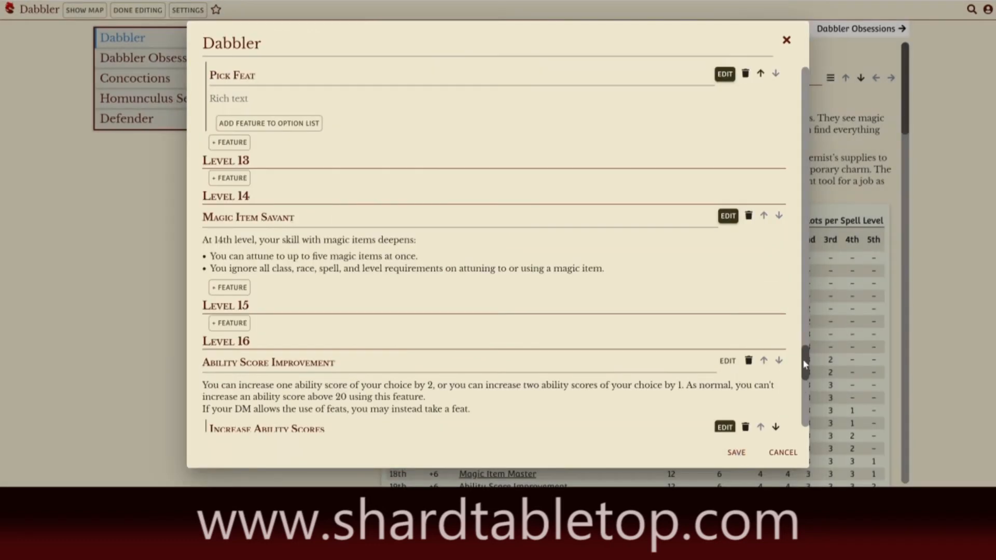
Give the level 18 Magic Item Master feature 1 additional attunement slot and save the feature
left_click_drag(806, 365, 807, 393)
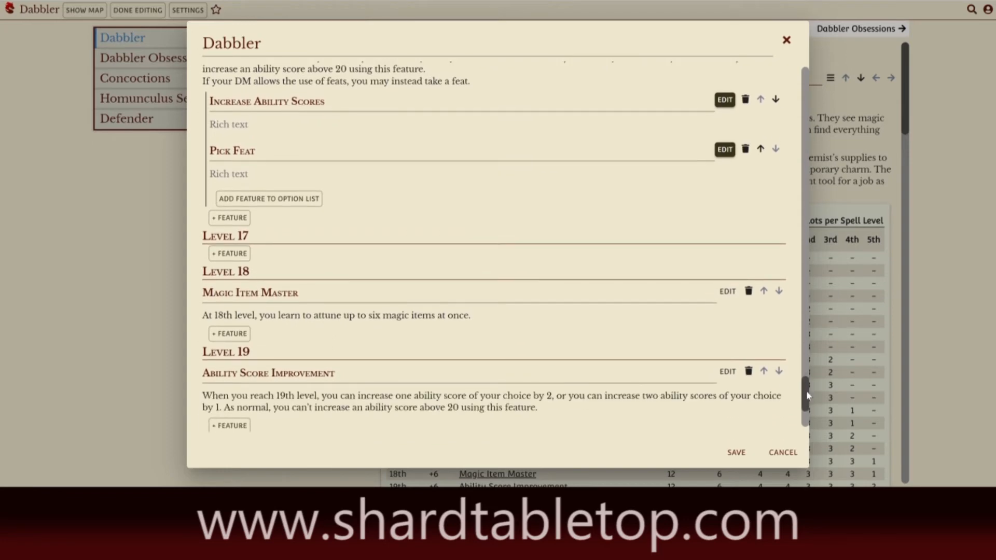
left_click(729, 292)
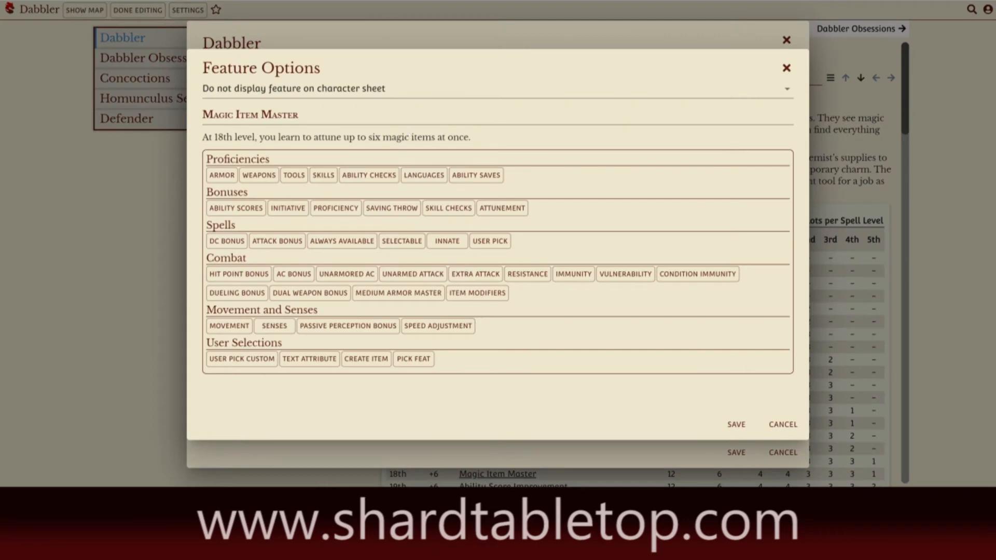
left_click(509, 213)
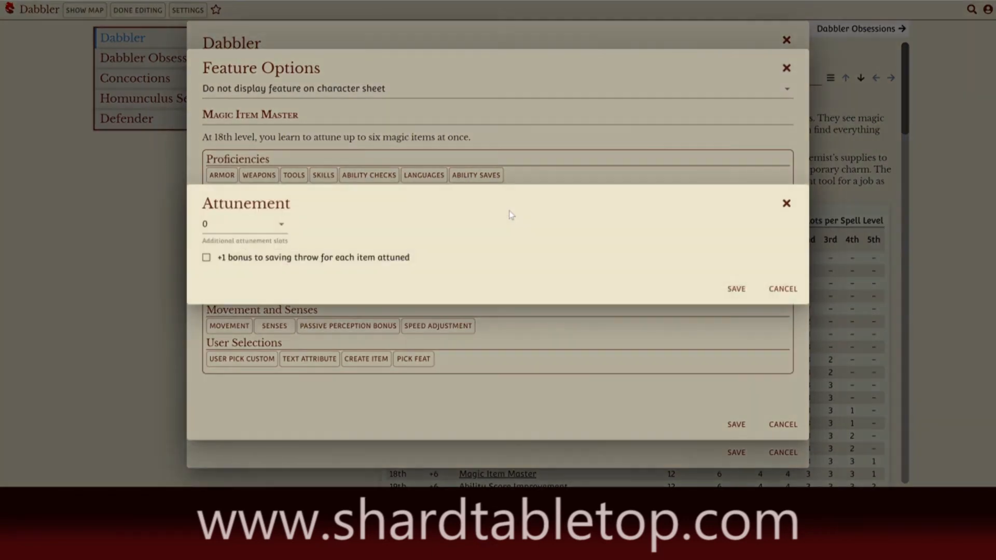
left_click(281, 225)
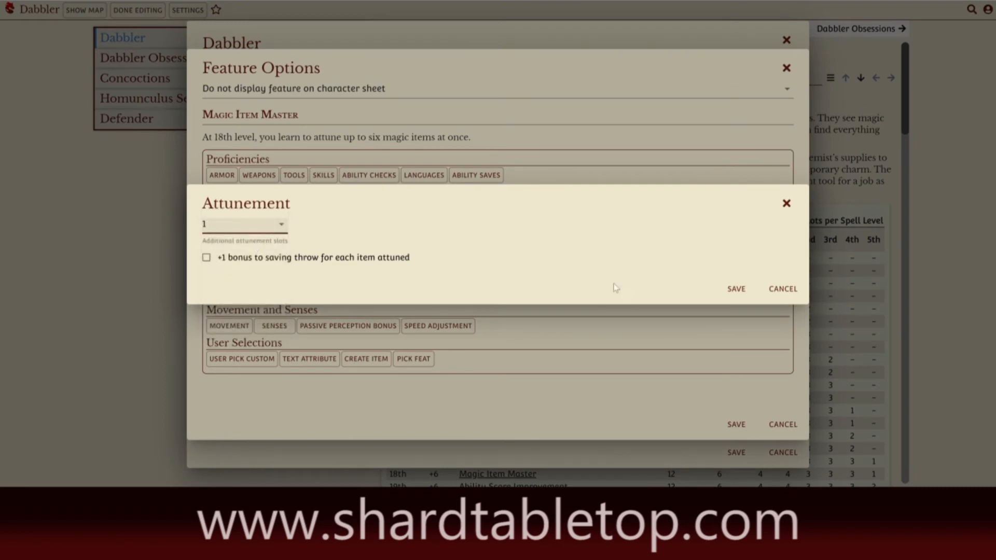
left_click(736, 291)
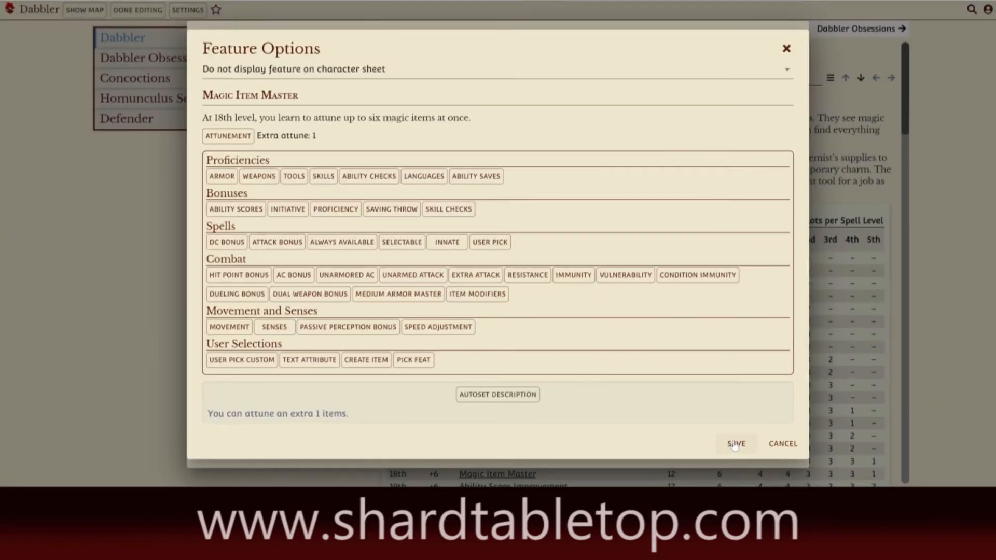
left_click(735, 444)
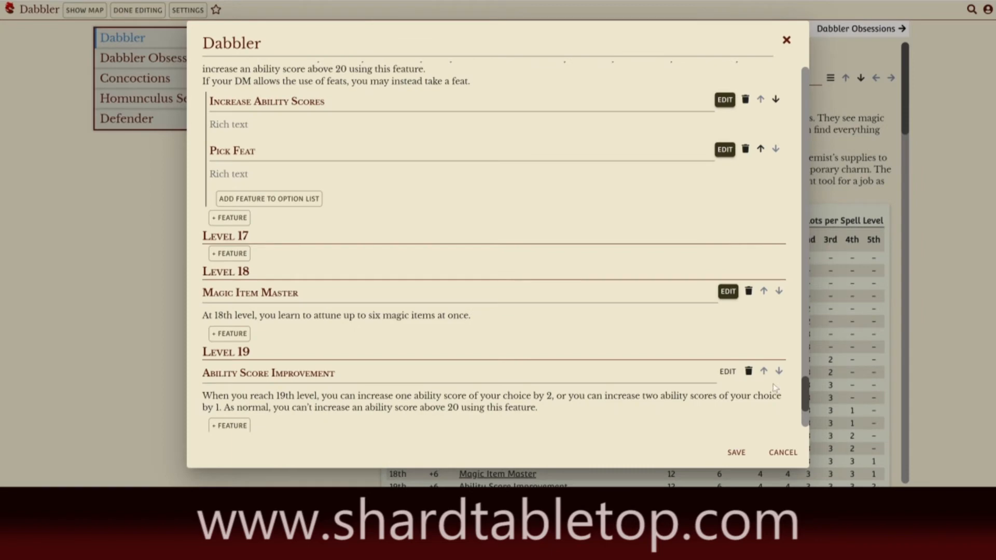
Give the level 20 Heart of the Dabbler feature a +1 bonus to saving throws for each attuned item
left_click_drag(808, 395, 808, 411)
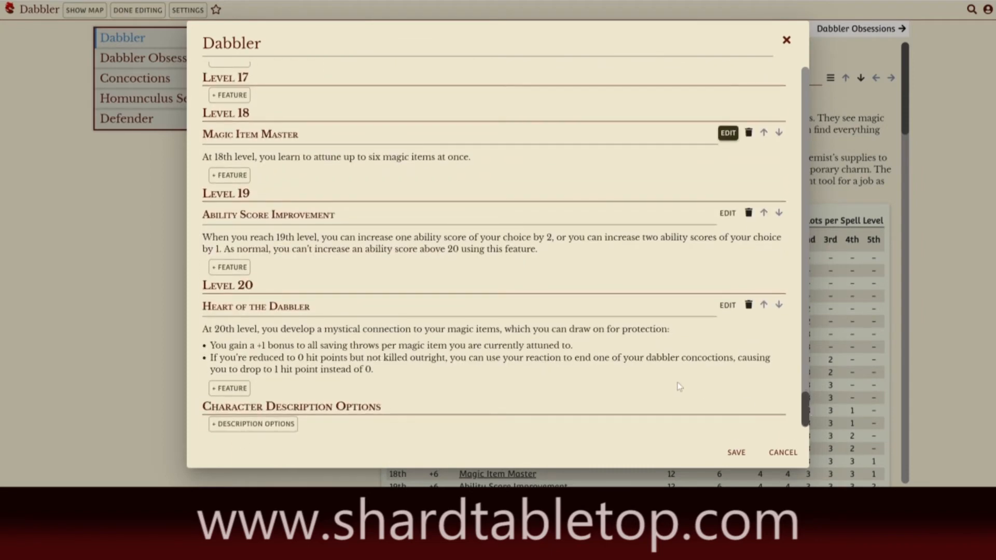
left_click(728, 306)
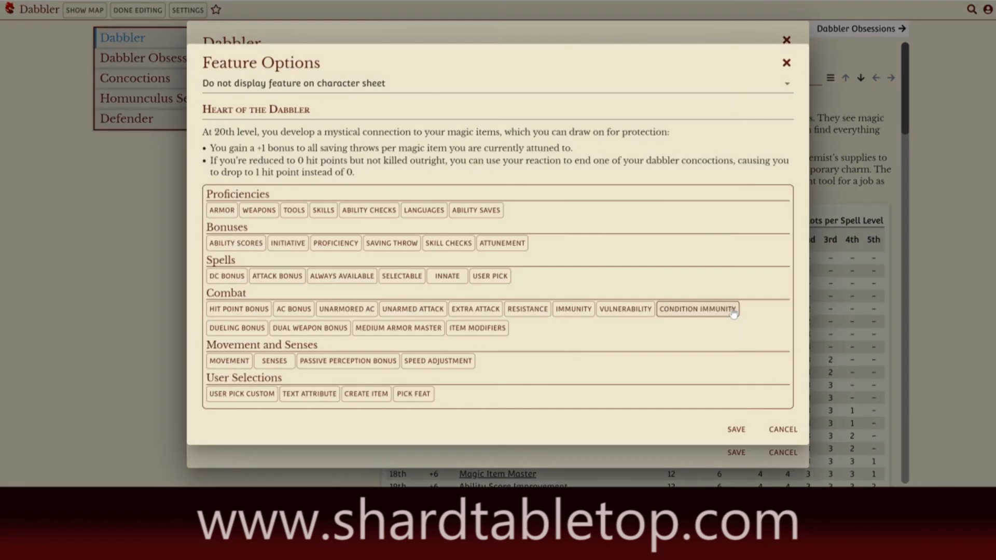
left_click(517, 245)
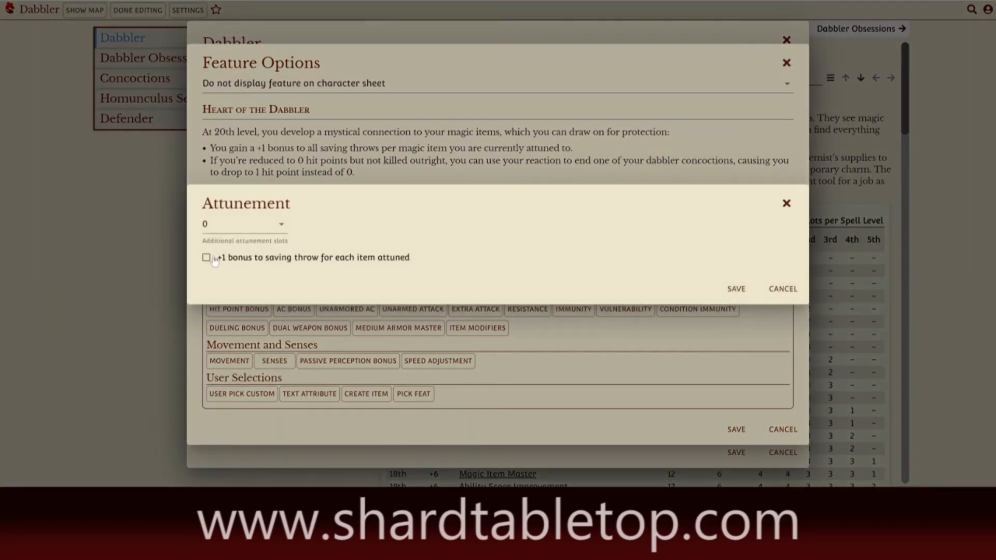
left_click(206, 258)
left_click(736, 290)
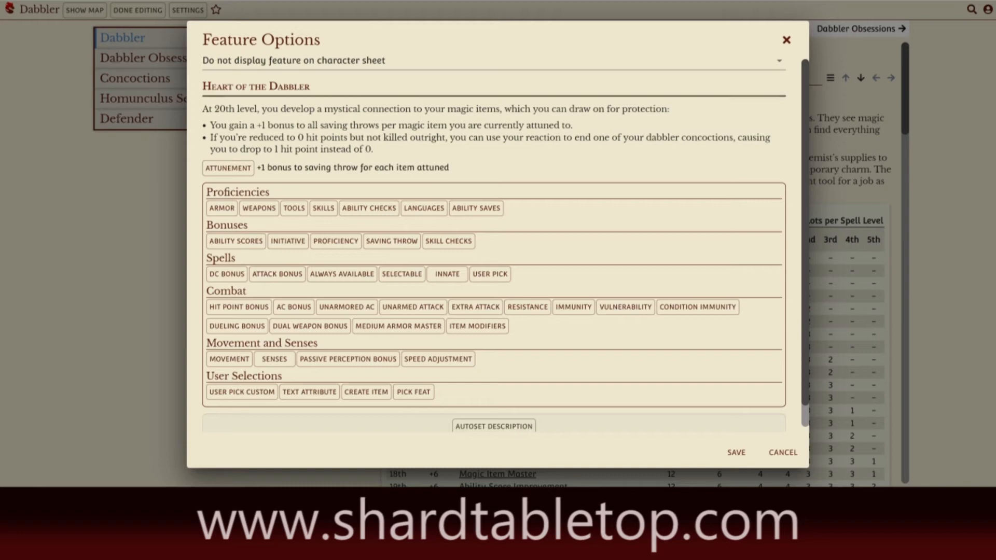
Set the Heart of the Dabbler feature to display on the character sheet and save the Dabbler class
left_click(332, 68)
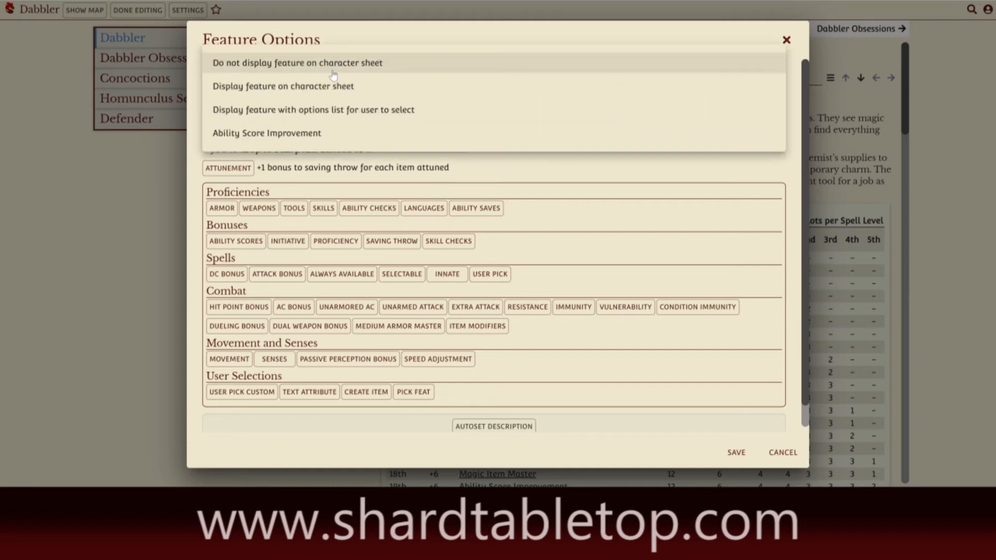
left_click(311, 87)
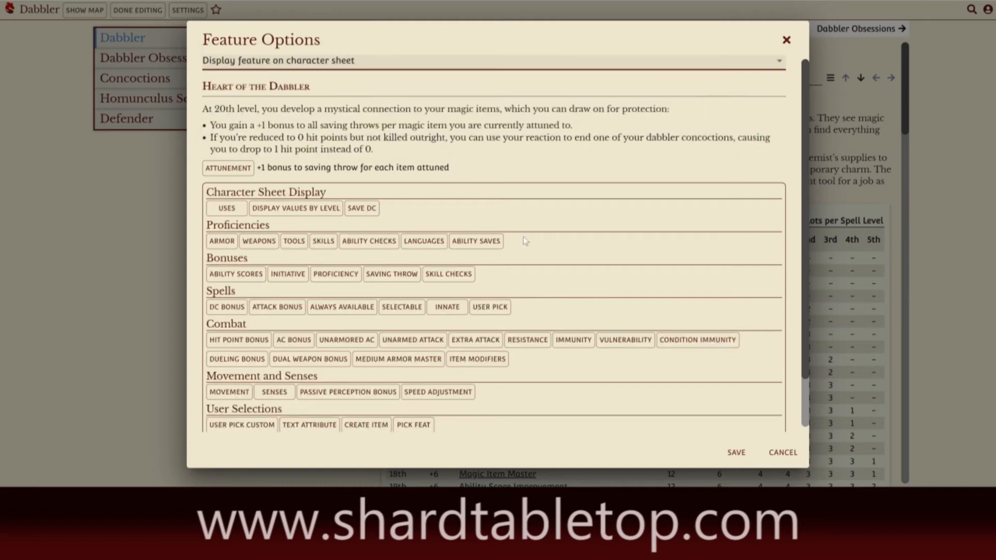
left_click(737, 454)
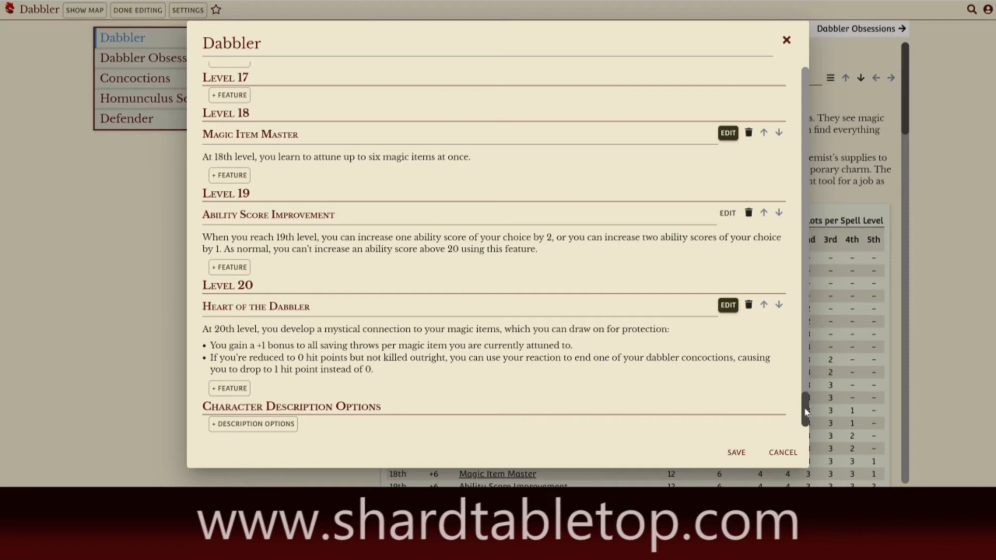
left_click_drag(805, 413, 808, 148)
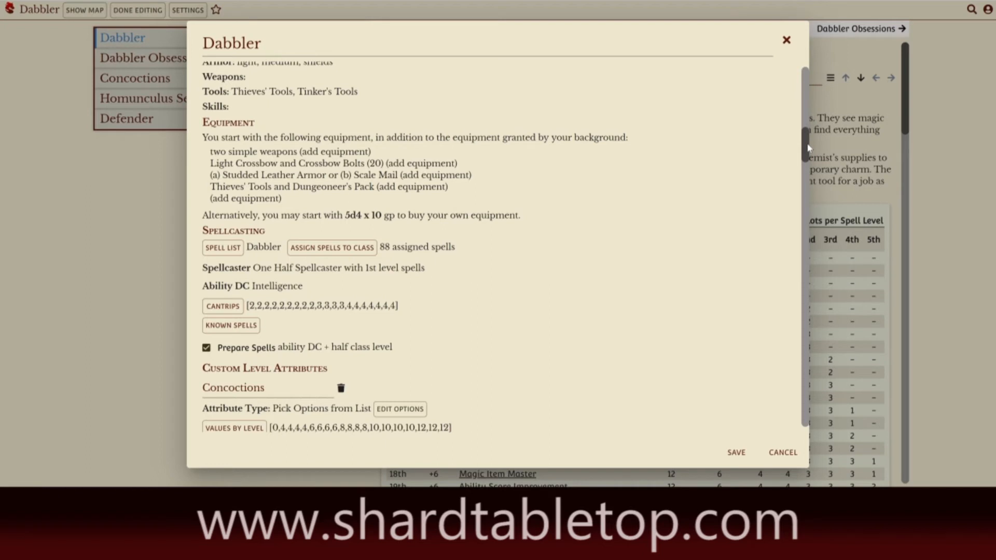
left_click_drag(808, 148, 808, 166)
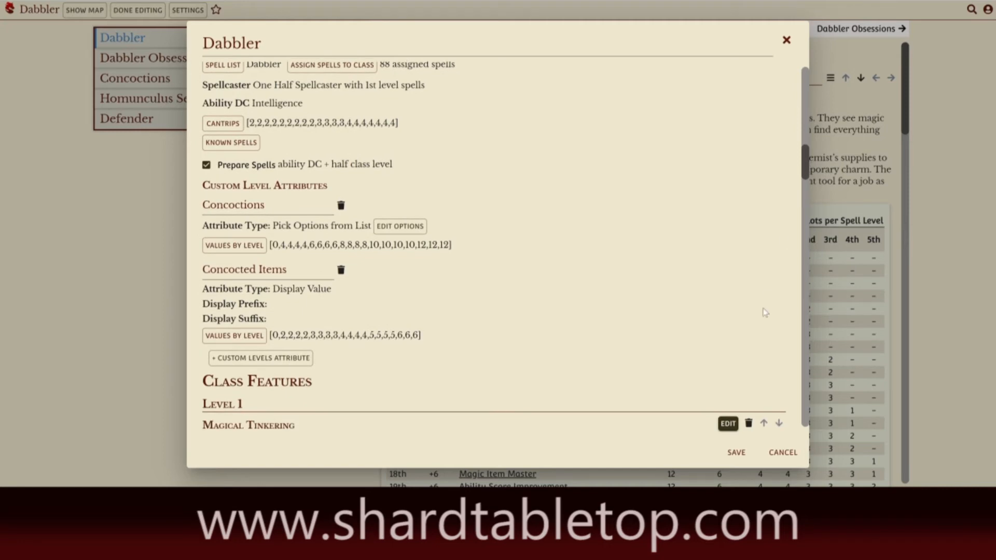
left_click(737, 454)
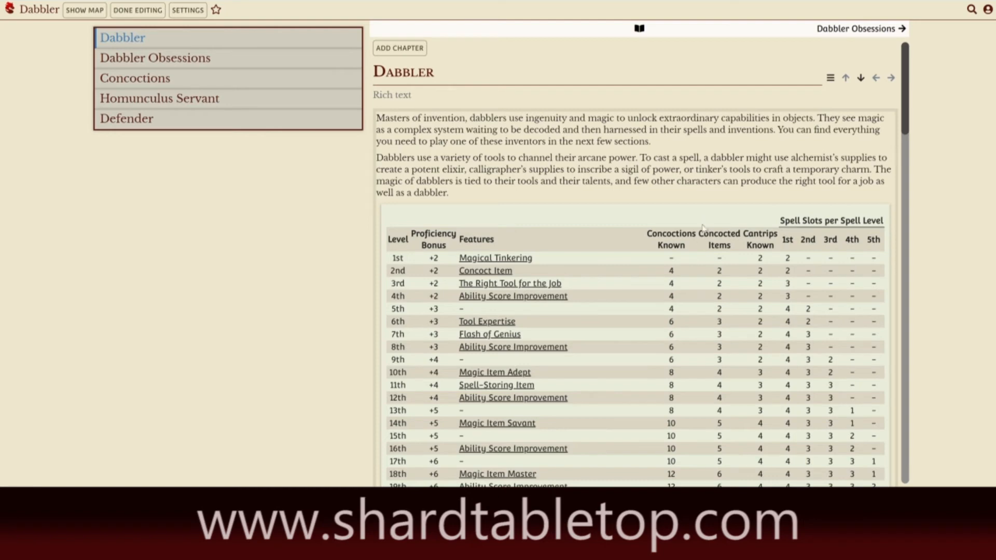
Convert the child sections of Dabbler Obsessions into Dabbler subclasses, keeping the converted content and updating the book
left_click(193, 69)
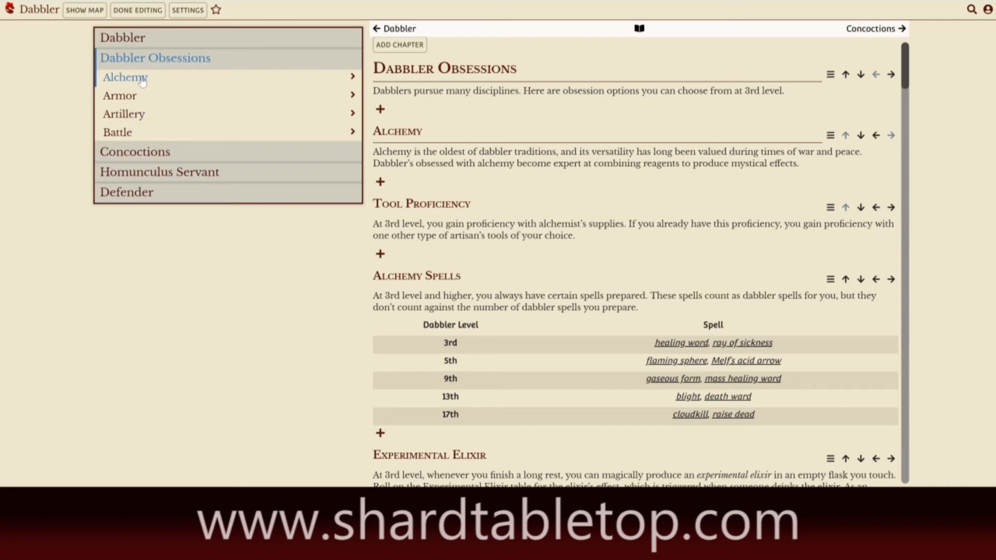
left_click(354, 77)
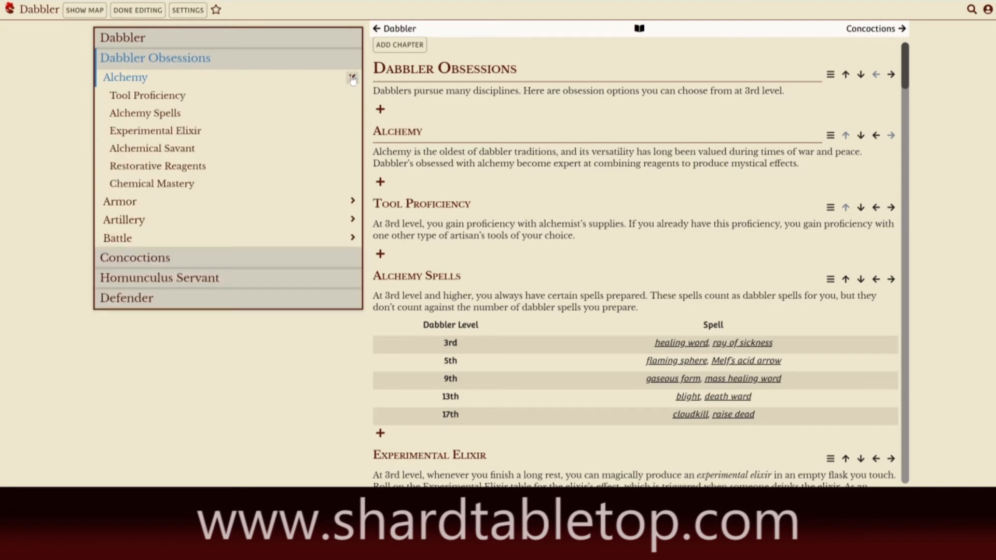
left_click(352, 77)
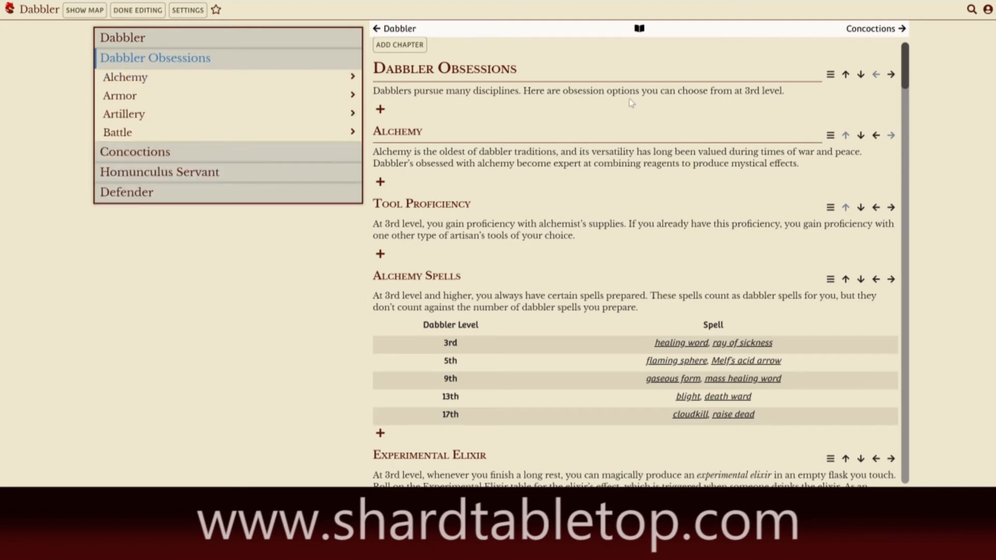
left_click(831, 75)
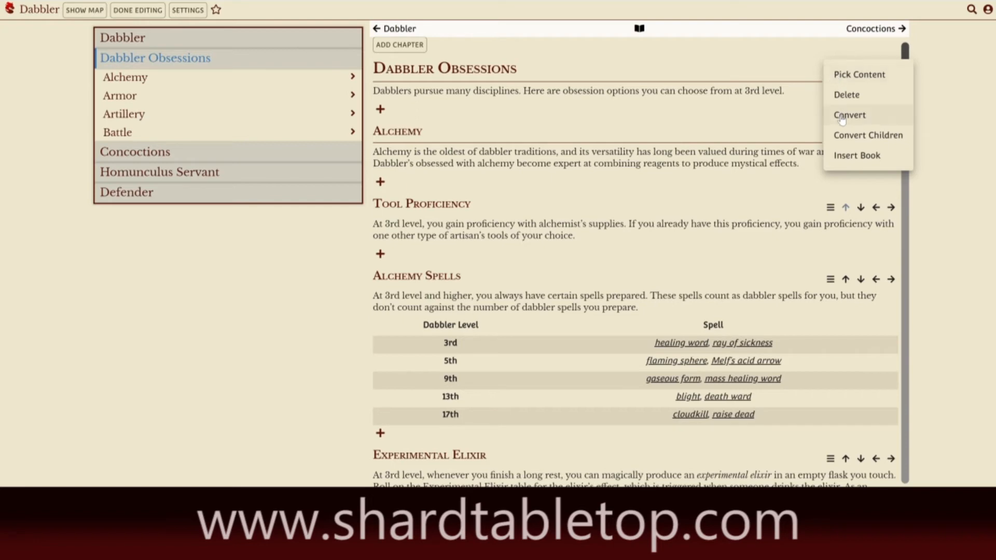
mouse_move(842, 133)
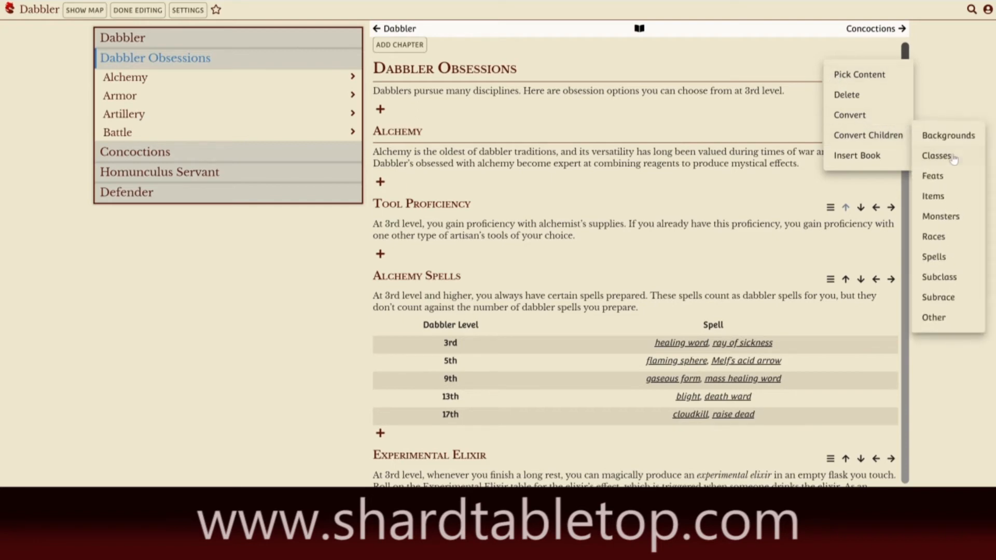
left_click(945, 281)
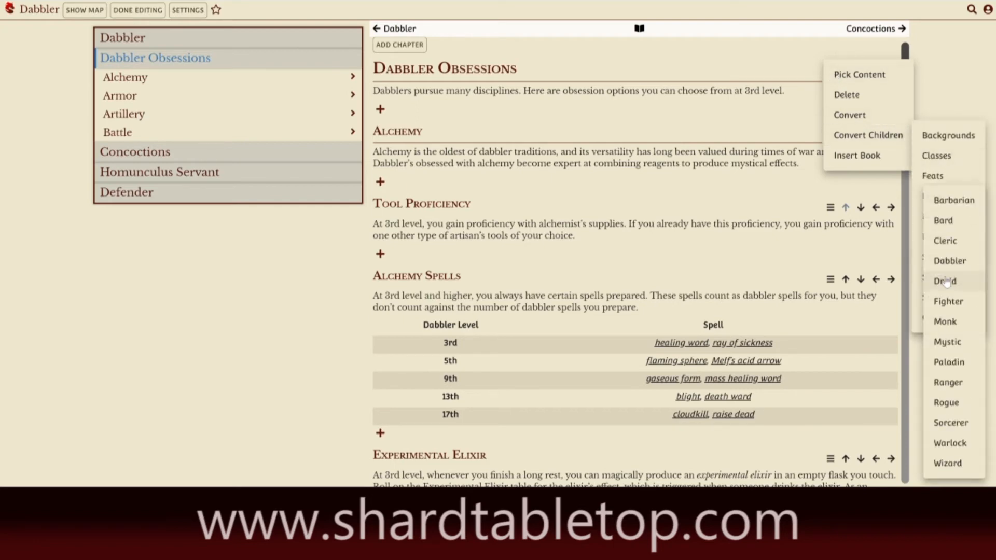
left_click(950, 262)
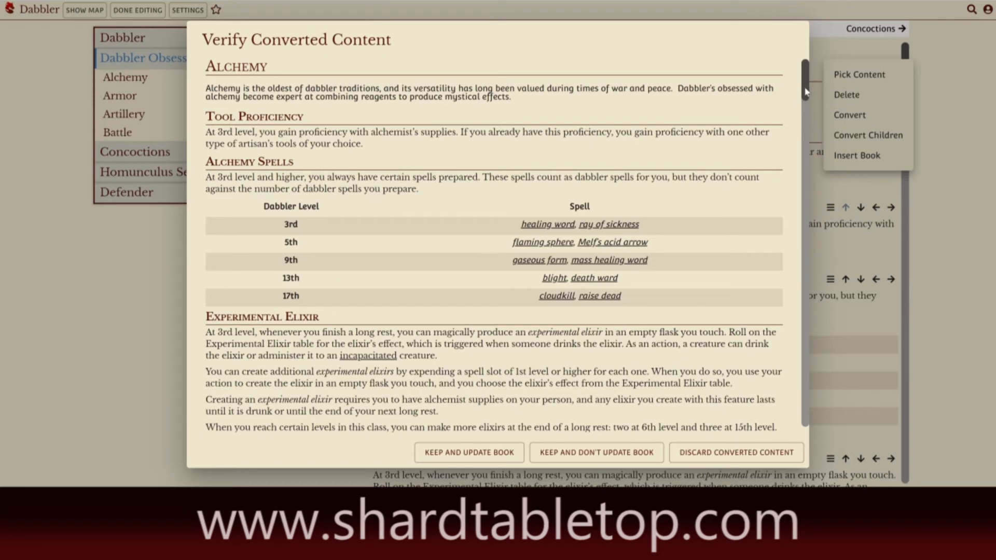
left_click_drag(805, 93, 823, 276)
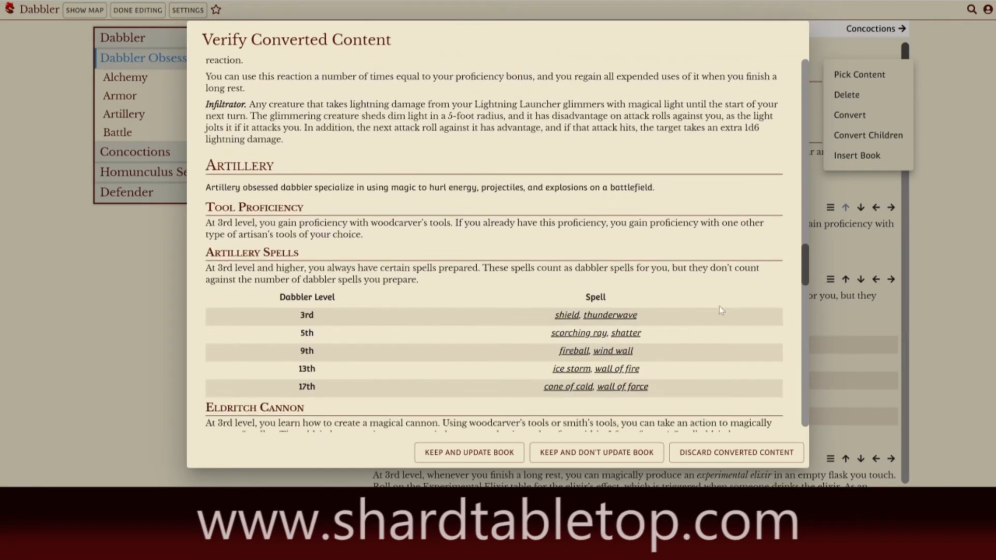
left_click(442, 454)
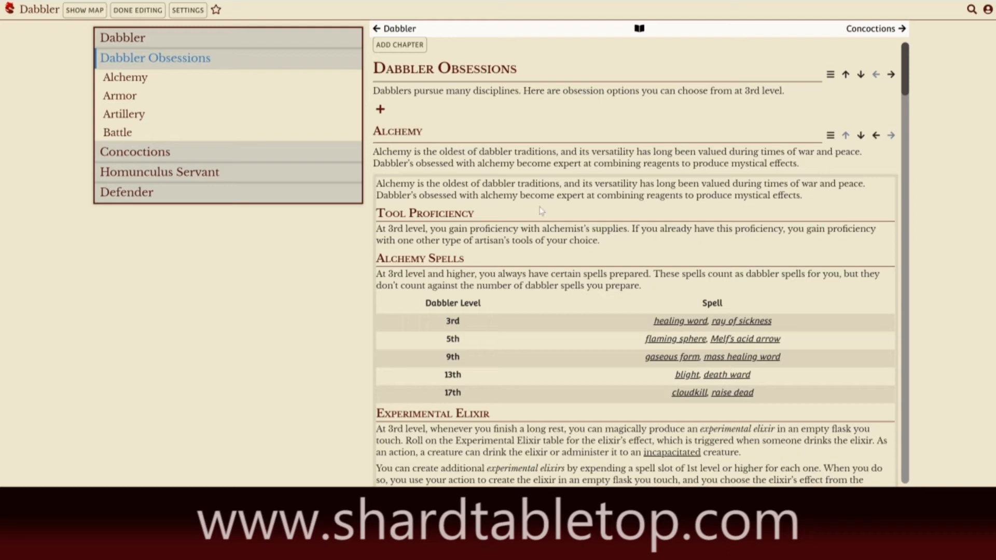
Grant proficiency with Alchemist's Supplies in the Alchemy subclass's Tool Proficiency feature and save the feature
left_click(442, 206)
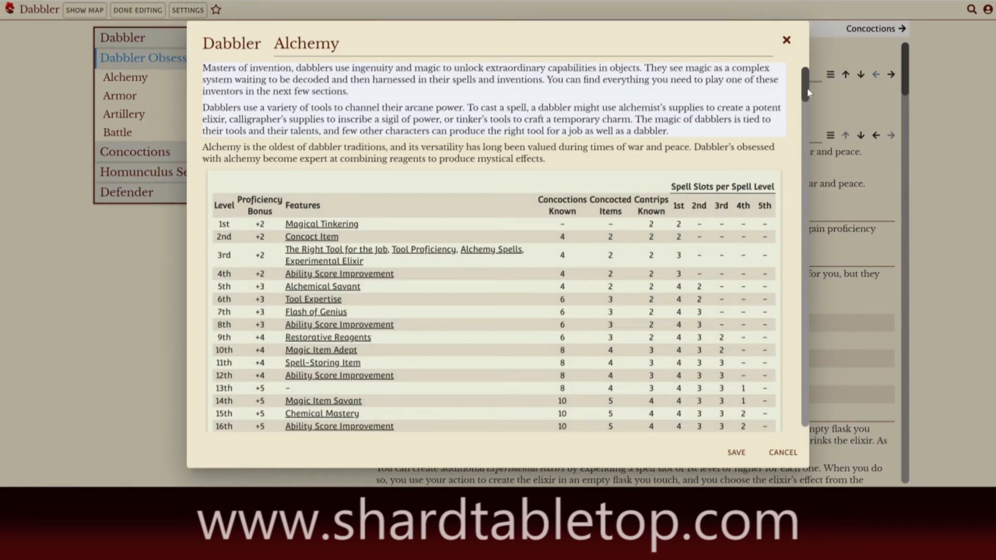
left_click_drag(807, 92, 810, 230)
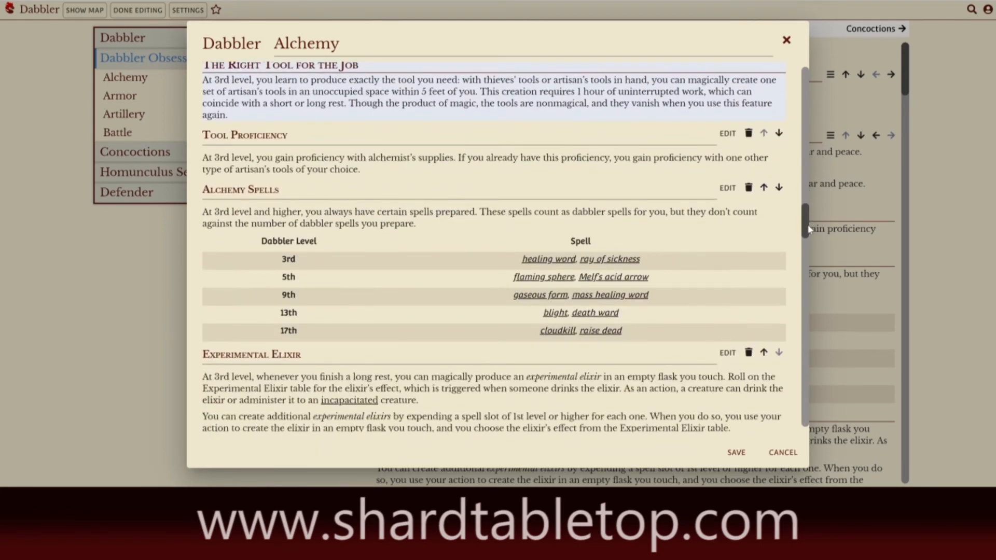
left_click(726, 134)
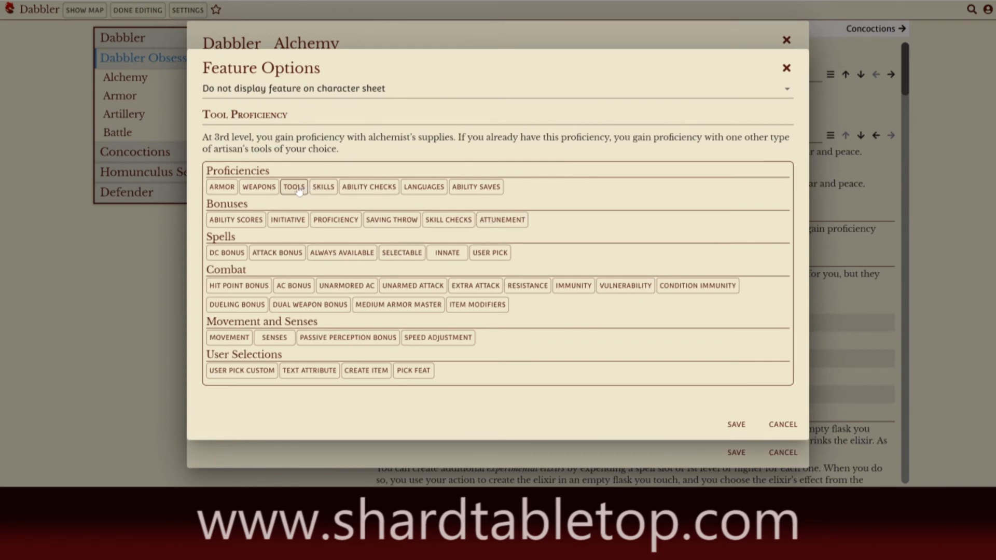
left_click(299, 190)
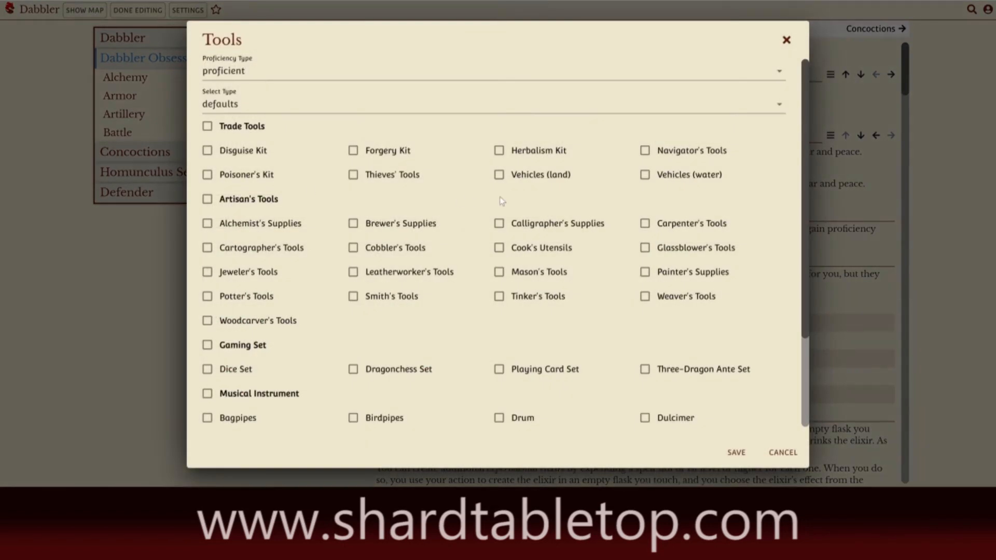
left_click(208, 224)
left_click(737, 453)
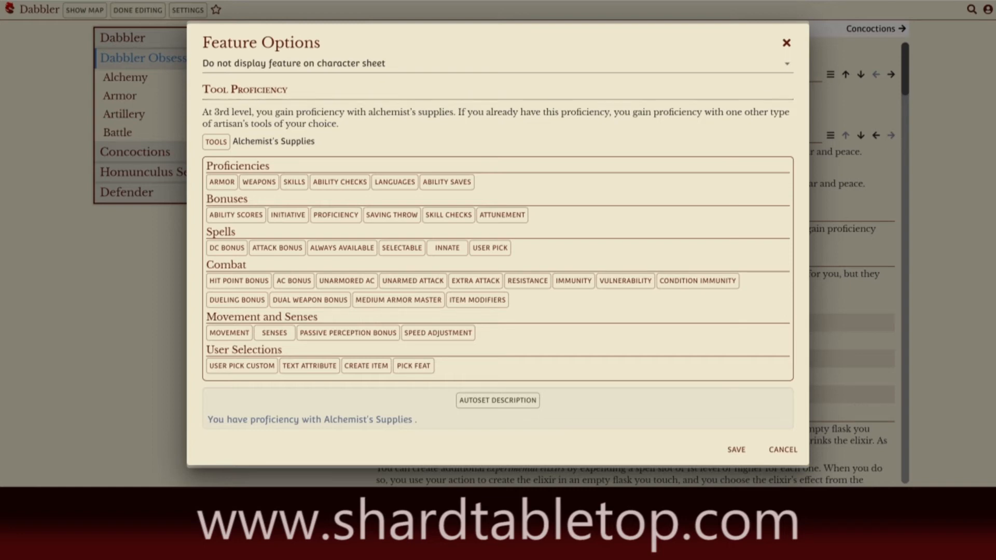
left_click(736, 451)
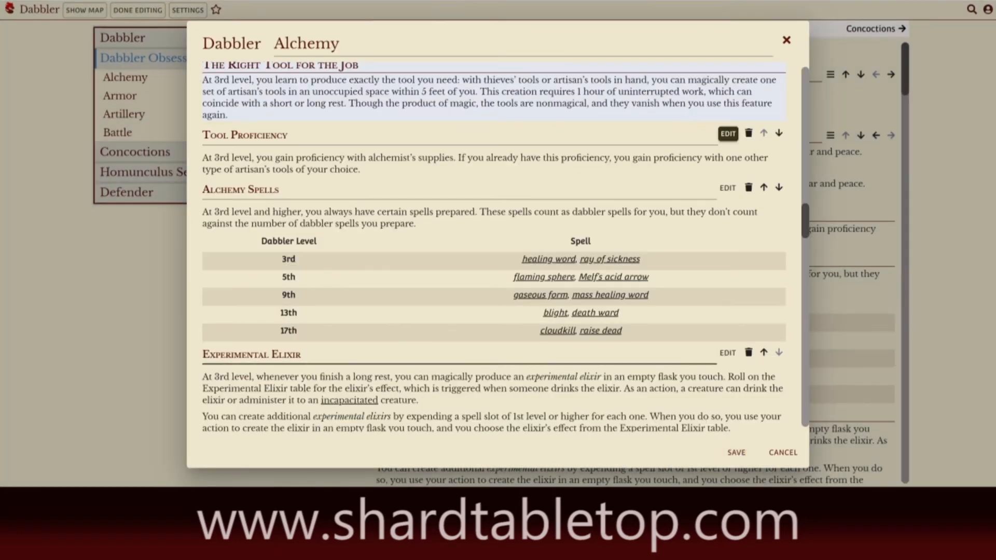
Find Healing Word and select it as an always-available spell for the Alchemy Spells feature
left_click(728, 187)
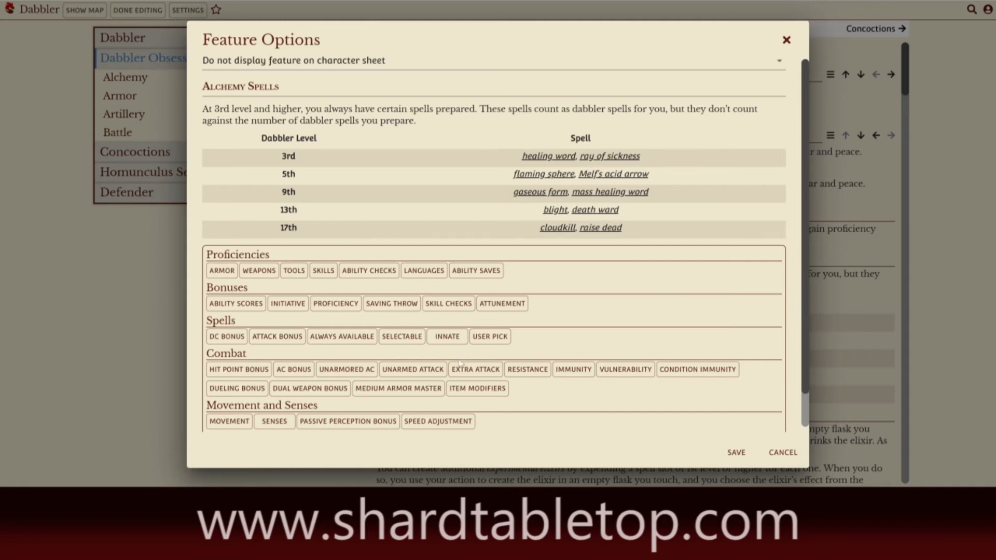
left_click(340, 340)
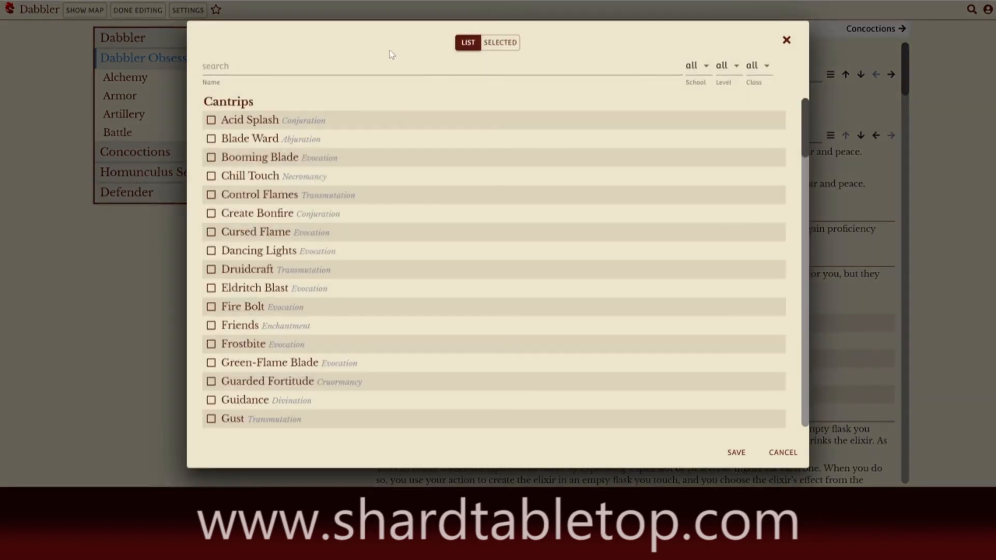
left_click_drag(383, 33, 493, 250)
left_click(408, 284)
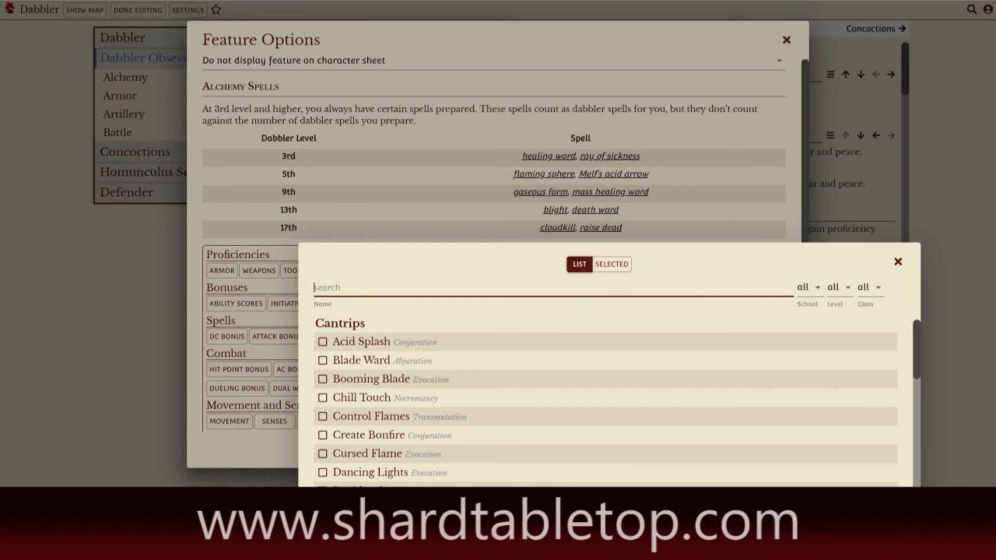
type("healin")
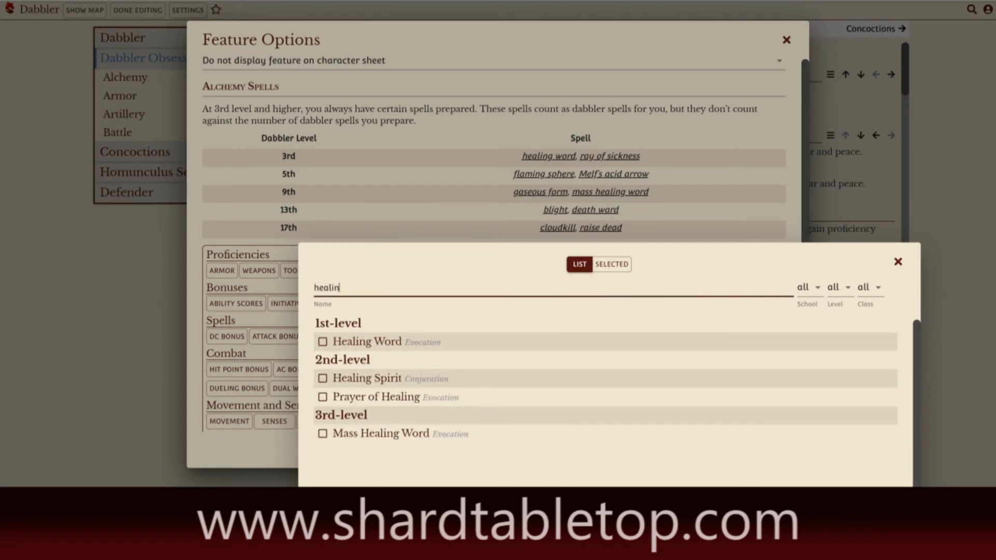
left_click(323, 342)
Replace the spell search with "ray" and select Ray of Sickness as an always-available spell
left_click(343, 288)
key("BackSpace")
key("BackSpace")
key("BackSpace")
key("BackSpace")
key("BackSpace")
key("BackSpace")
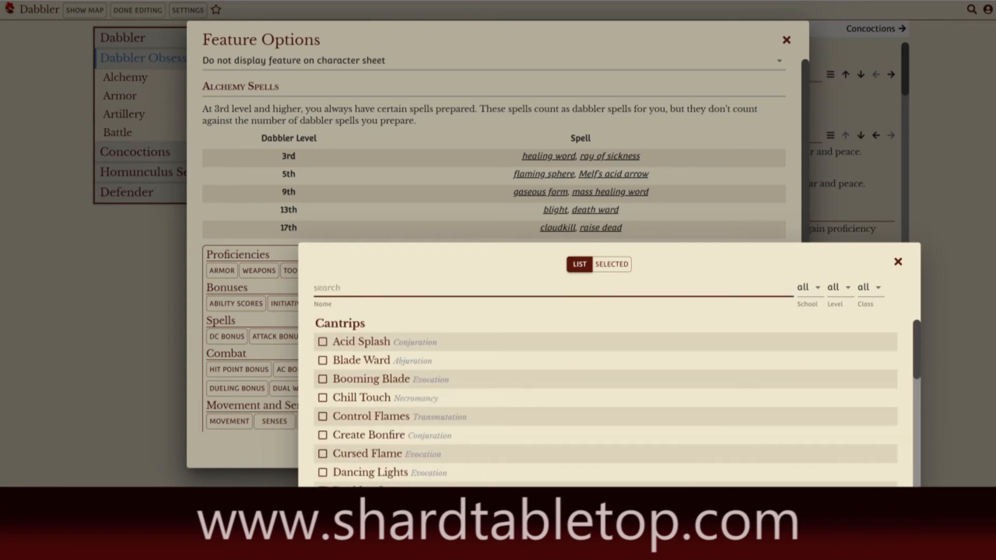
type("ray")
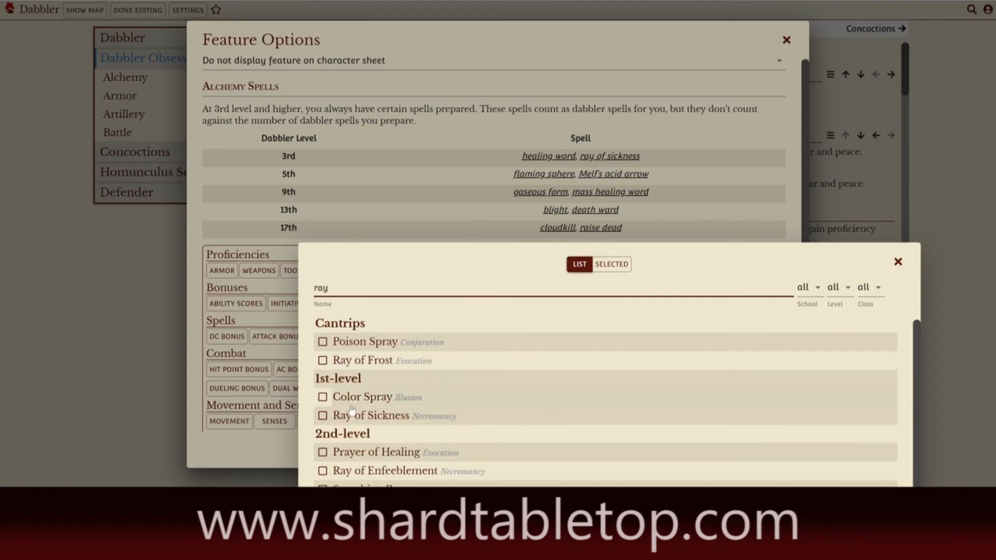
left_click(322, 416)
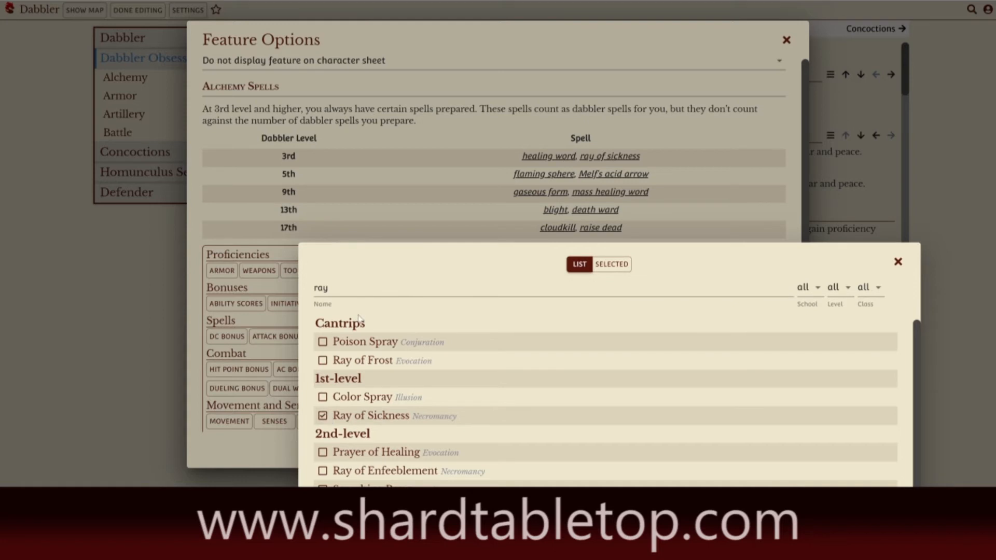
Search the spells for "flamin" and add Flaming Sphere to the always-available selection
left_click_drag(327, 288, 311, 289)
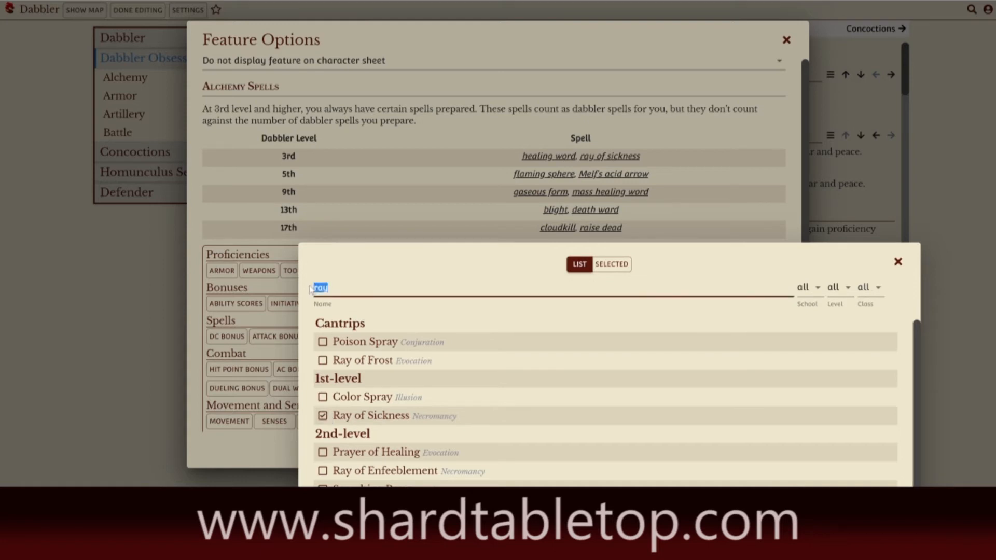
type("falm")
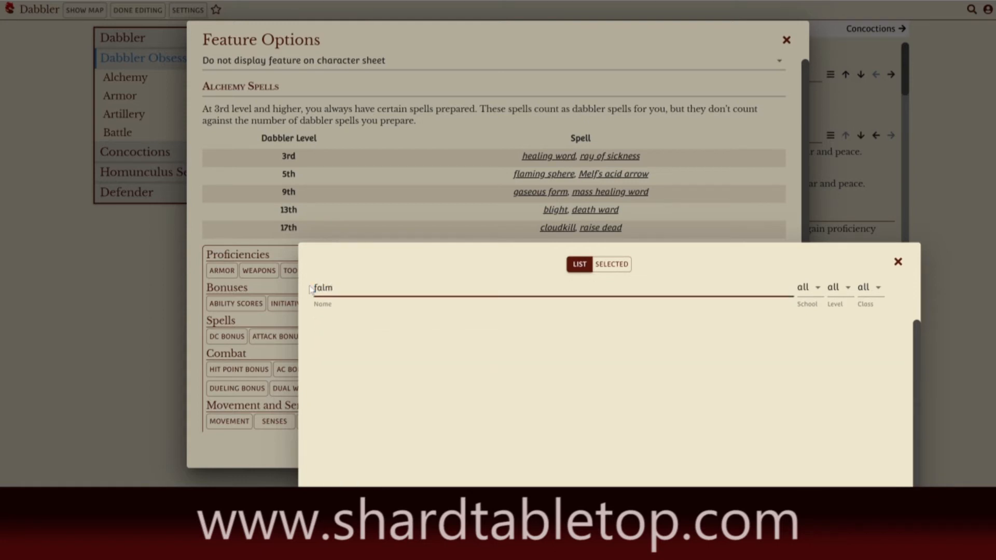
key("BackSpace")
key("BackSpace")
key("BackSpace")
type("lamin")
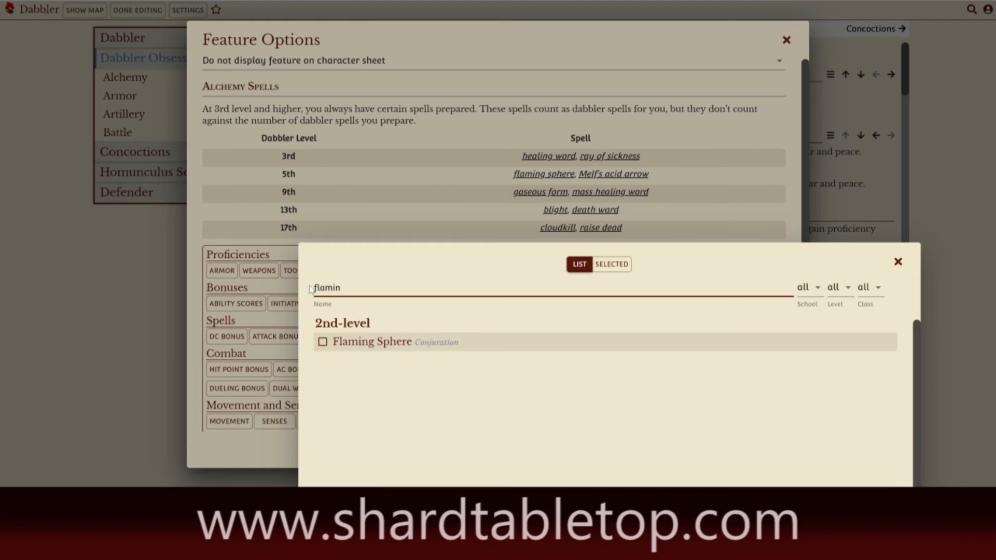
left_click(322, 342)
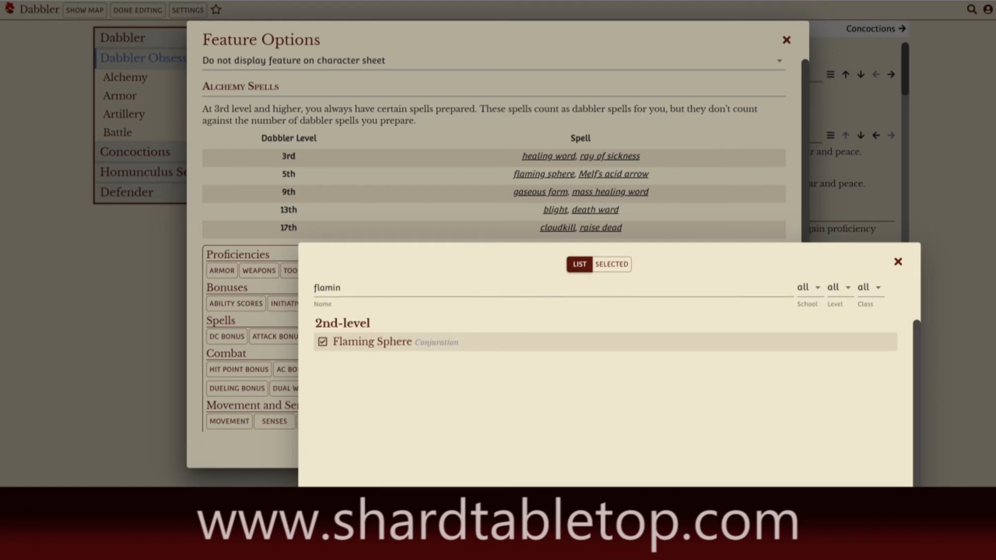
Search the spells for "acid", add Acid Arrow to the always-available selection, and clear the search
left_click_drag(340, 287, 316, 266)
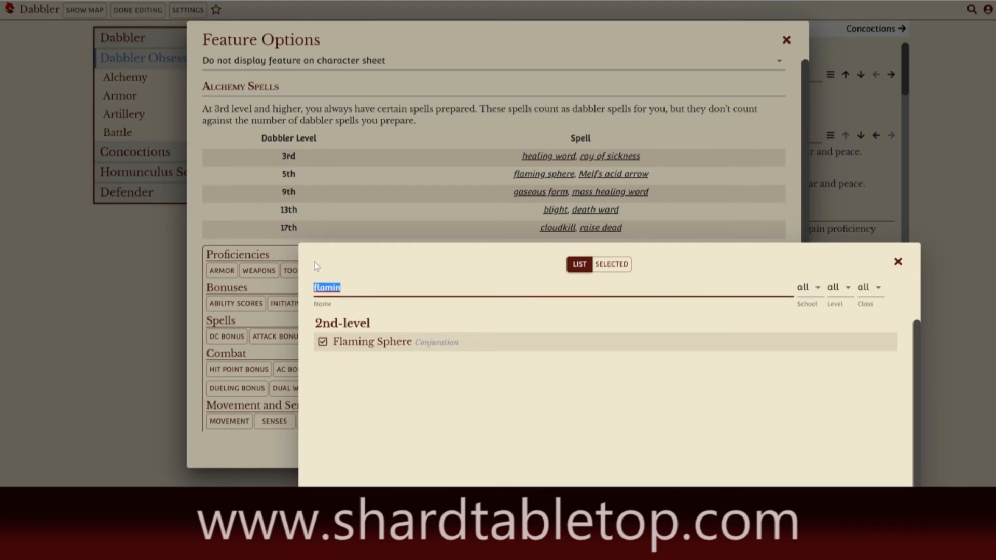
type("acid")
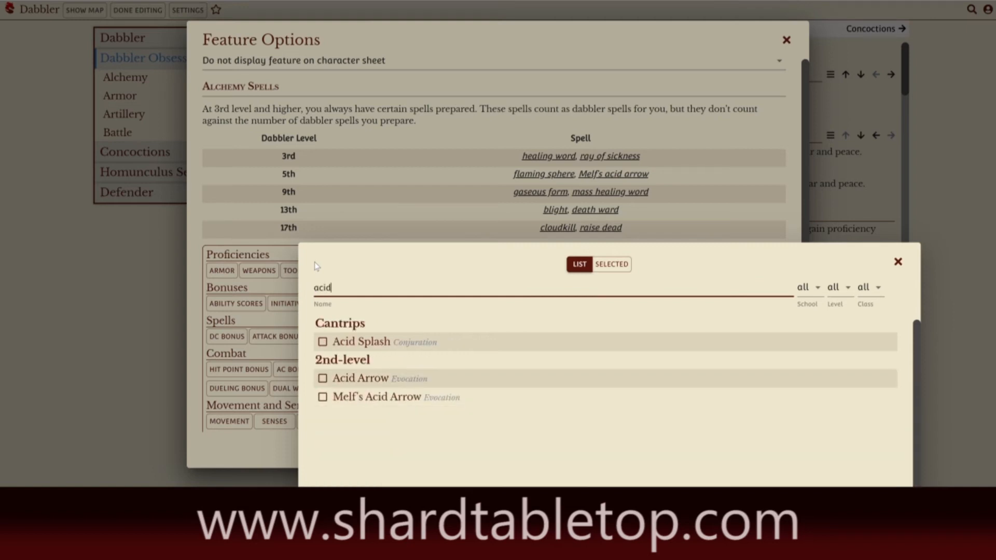
left_click(322, 379)
key("BackSpace")
key("BackSpace")
key("BackSpace")
key("BackSpace")
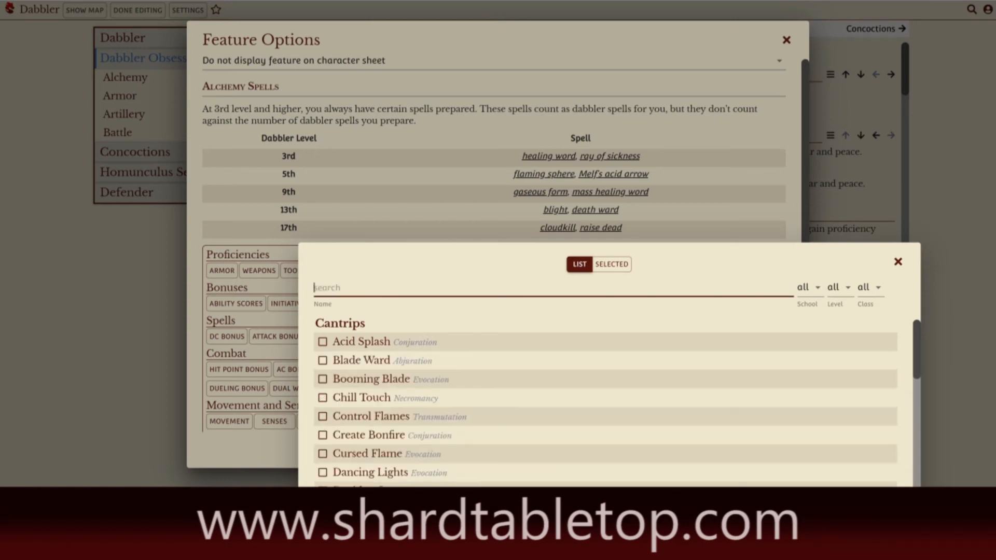
Search the spells for "gas", add Gaseous Form to the always-available selection, and clear the search
type("gas")
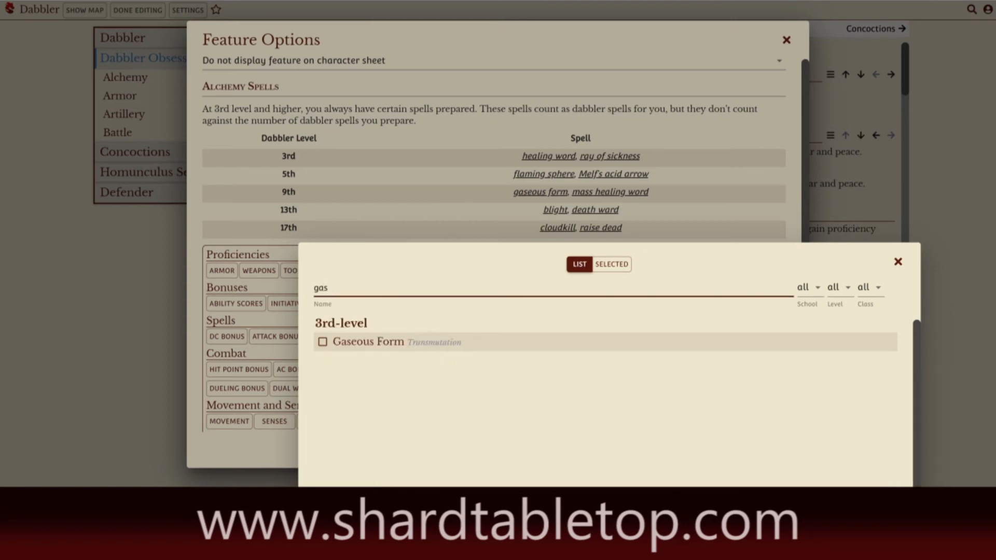
left_click(323, 341)
left_click(352, 302)
key("BackSpace")
key("BackSpace")
key("BackSpace")
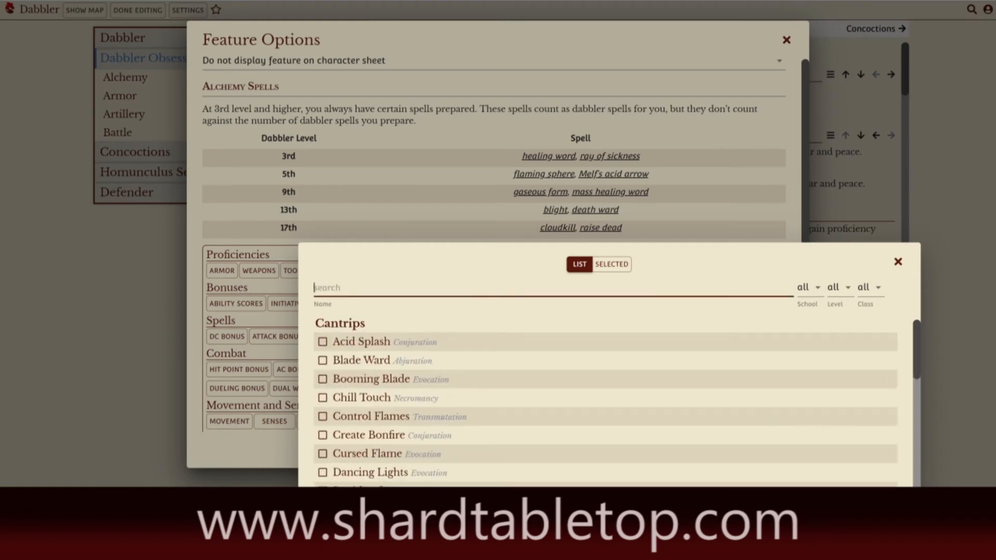
Find Mass Healing Word and add it to the always-available spells for the Alchemy Spells feature
type("mass he")
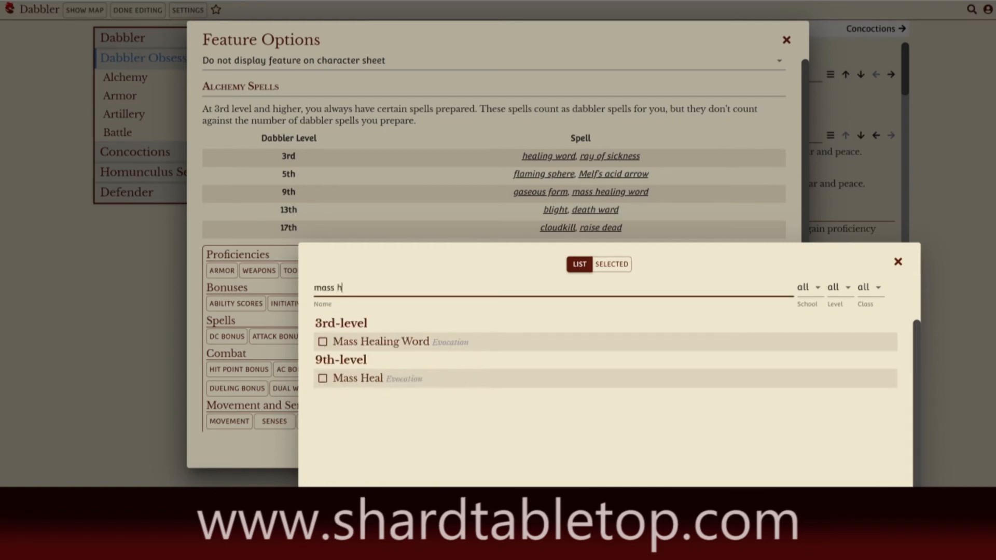
left_click(323, 343)
left_click_drag(347, 287, 310, 295)
Search the spells for "blight", select Blight as an always-available spell, and clear the search
type("blight")
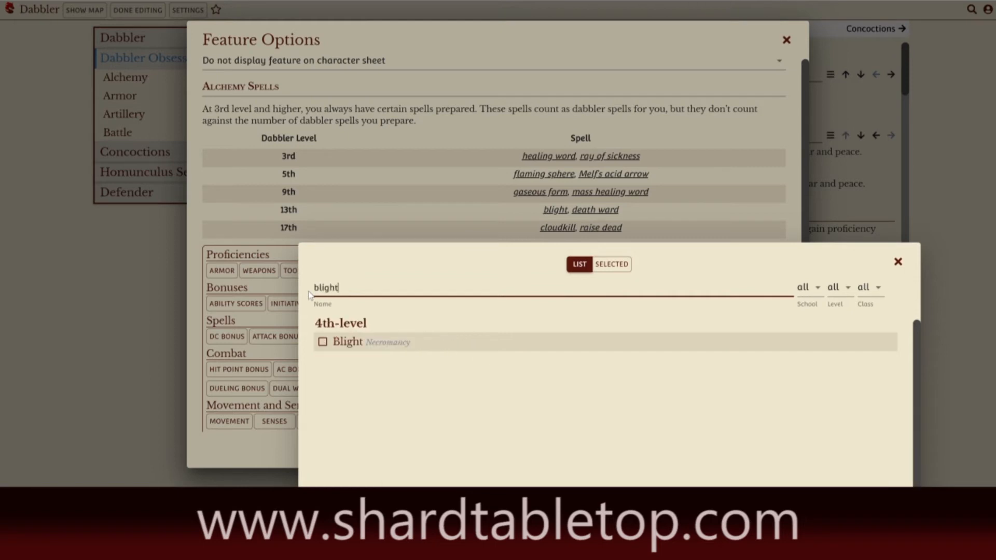
left_click(323, 342)
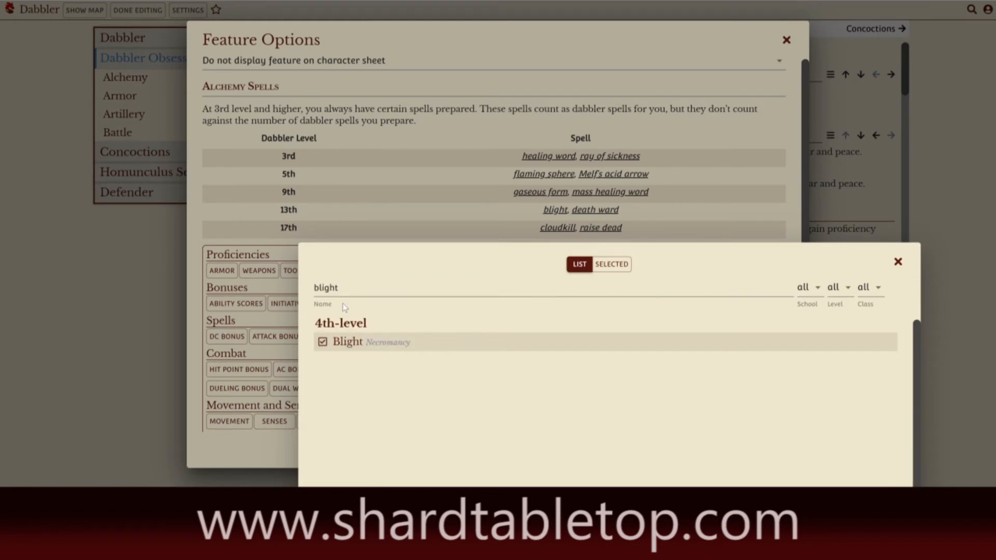
key("BackSpace")
key("BackSpace")
key("BackSpace")
key("BackSpace")
key("BackSpace")
key("BackSpace")
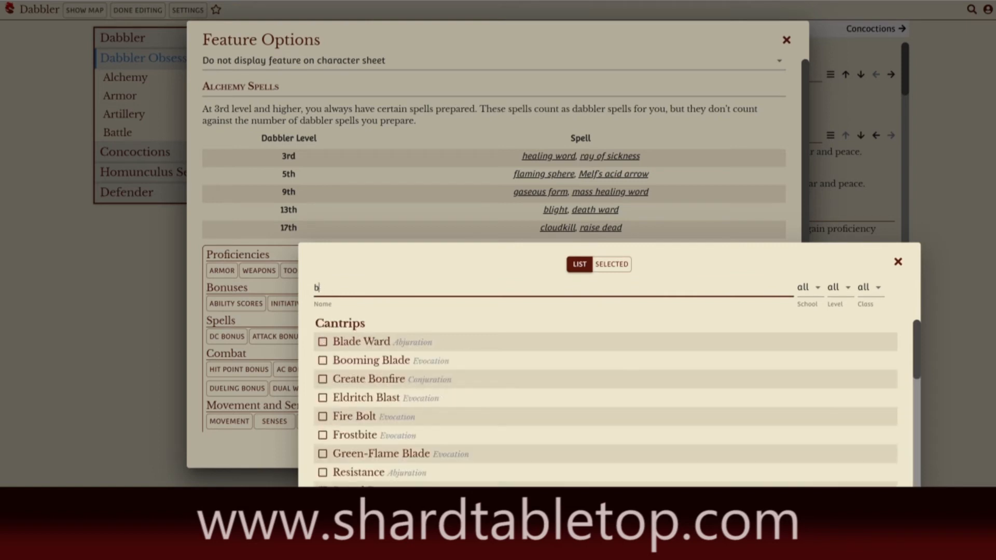
Search the spells for "death", add Death Ward to the always-available selection, and clear the search
type("death")
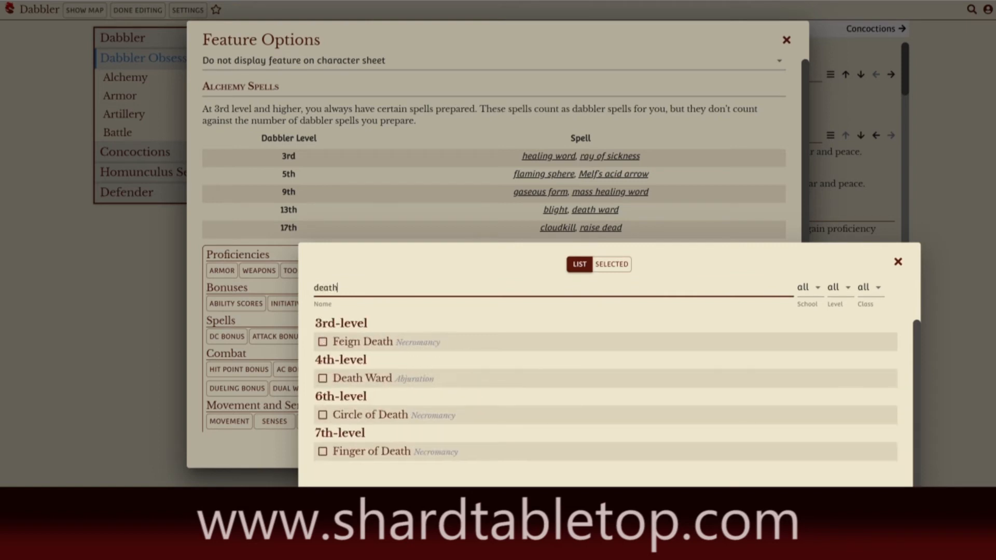
left_click(323, 378)
left_click(360, 285)
key("BackSpace")
key("BackSpace")
key("BackSpace")
key("BackSpace")
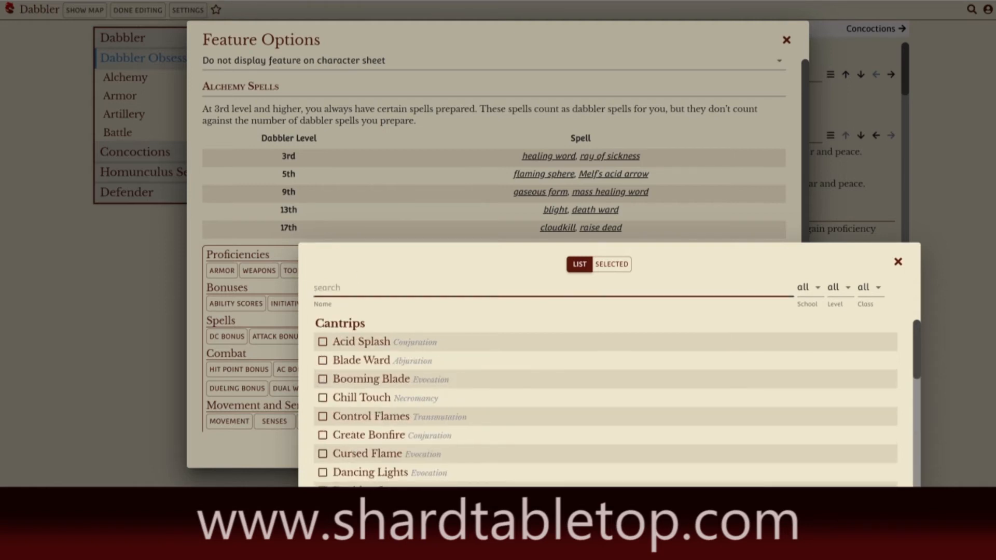
Search the spells for "cloud", add Cloudkill to the always-available selection, and clear the search
type("cloud")
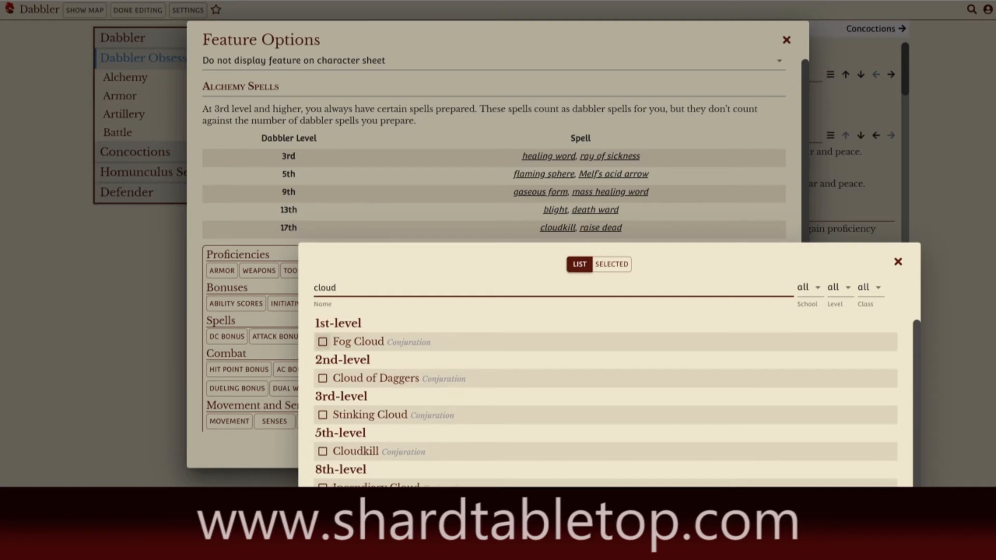
left_click(323, 452)
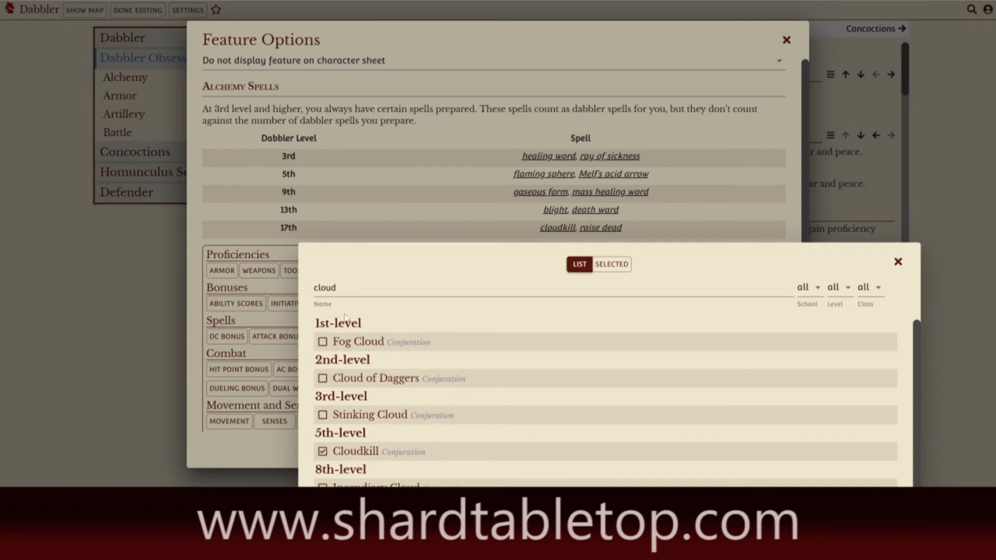
key("BackSpace")
key("BackSpace")
key("BackSpace")
key("BackSpace")
key("BackSpace")
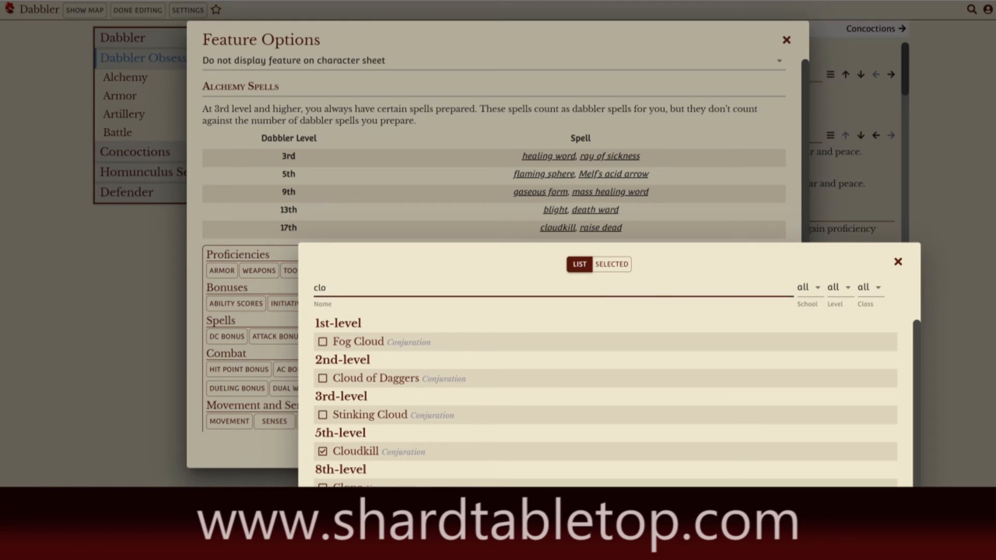
Search for "raise", select Raise Dead as an always-available spell, and save the spell selection
type("raise")
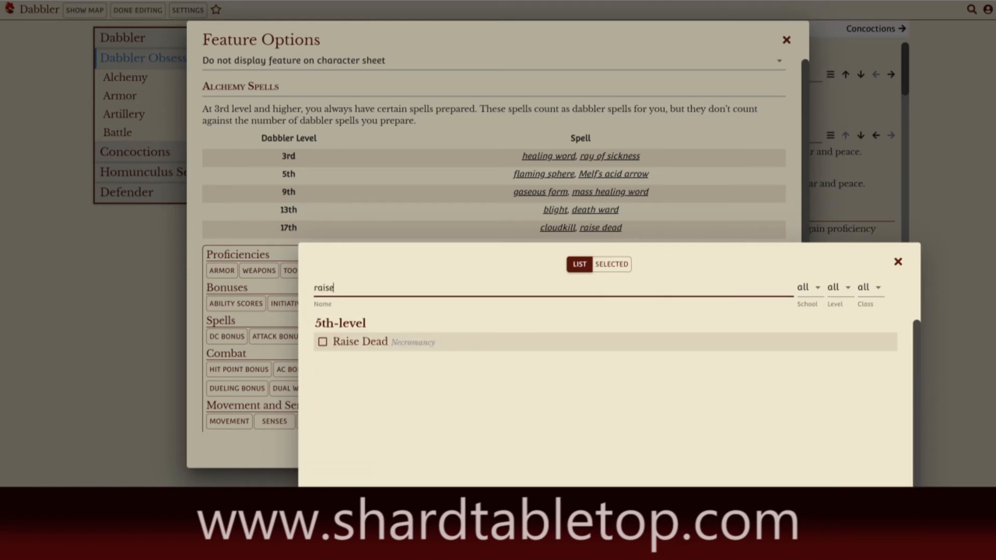
left_click(322, 342)
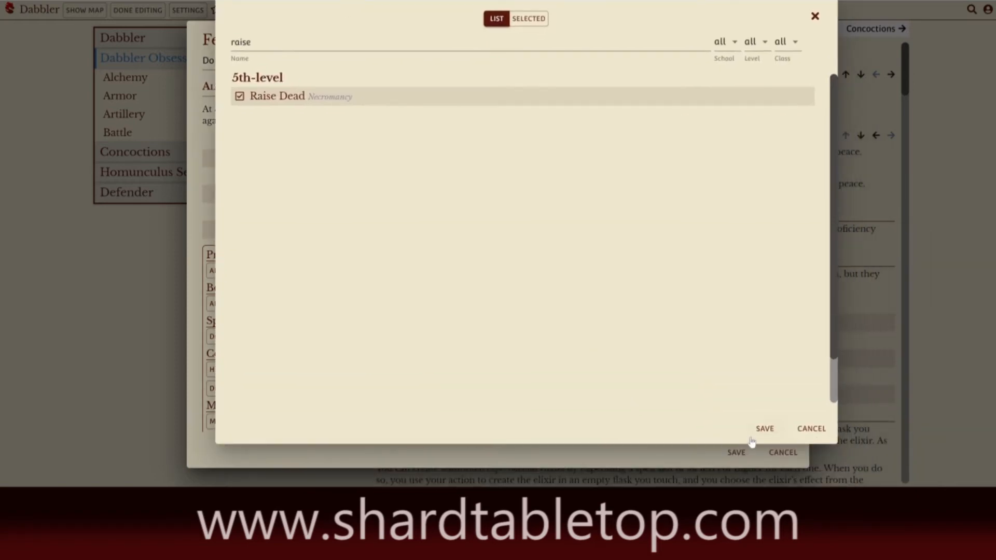
left_click(764, 430)
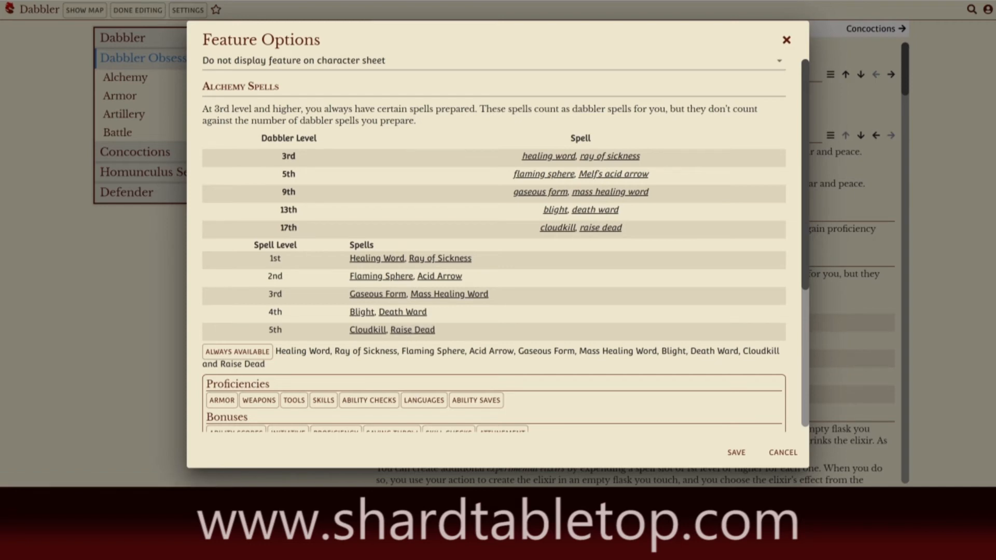
Delete the original Dabbler Level spell table and its leftover blank line from the Alchemy Spells description, and save the feature
left_click(441, 183)
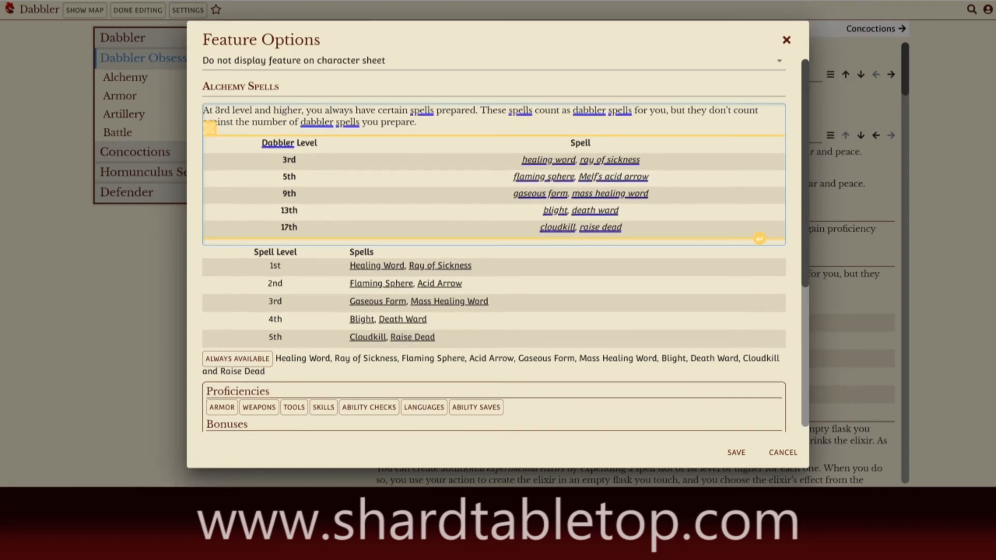
left_click(208, 130)
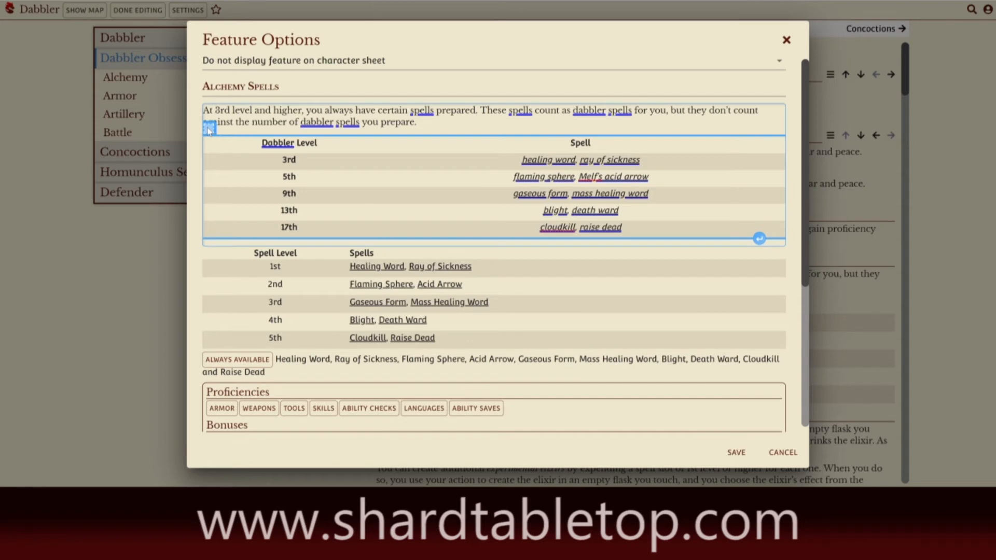
key("BackSpace")
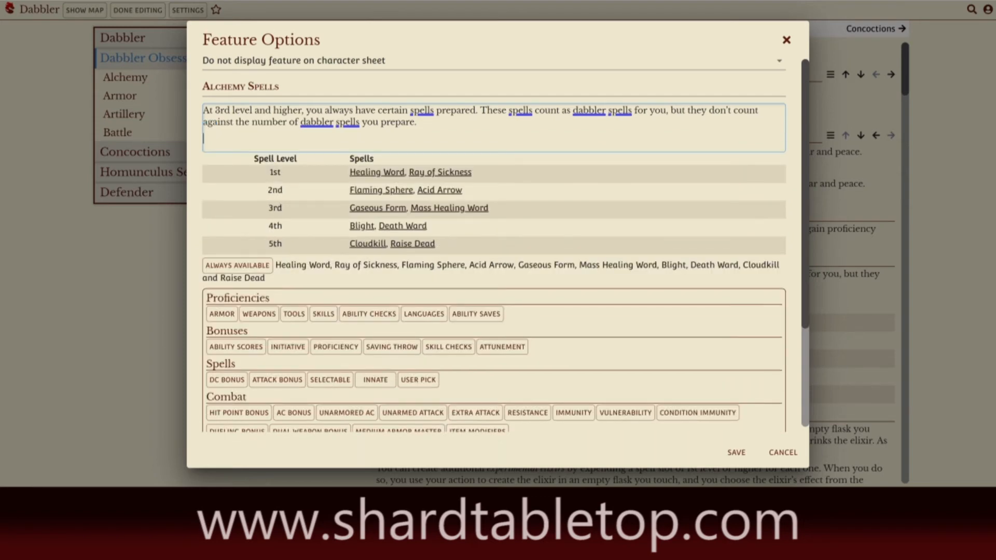
key("BackSpace")
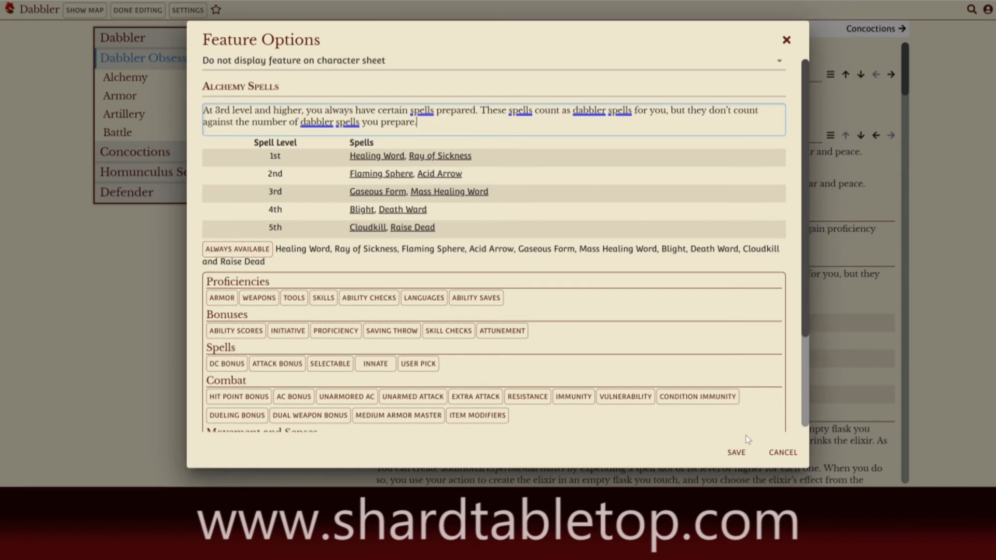
left_click(737, 452)
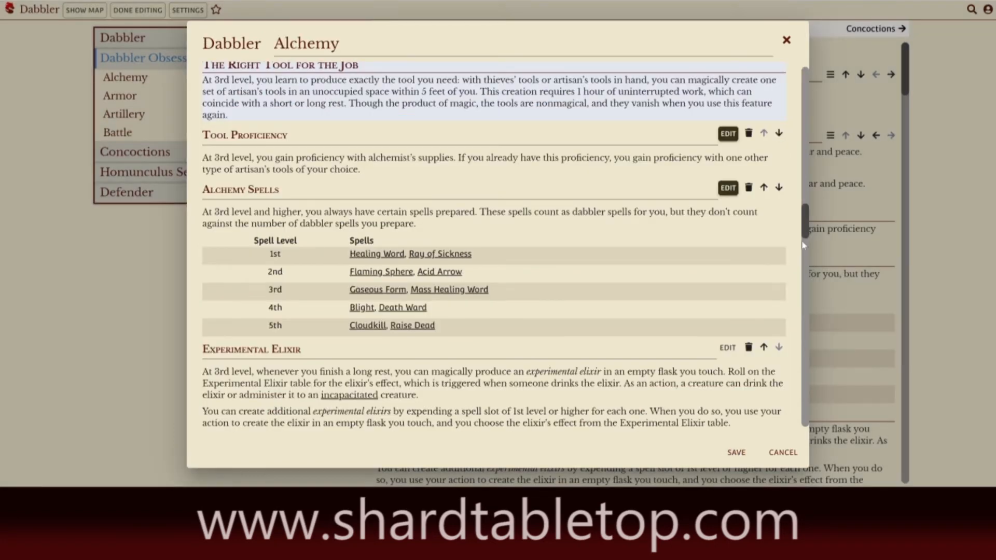
Set the Experimental Elixir feature to "Display feature on character sheet" and save it
left_click_drag(806, 230, 807, 251)
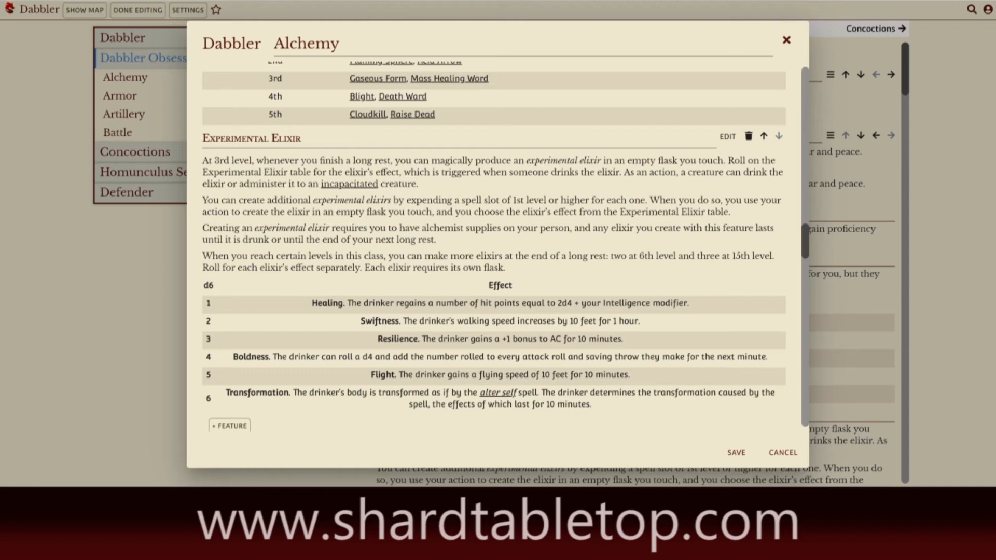
left_click(728, 137)
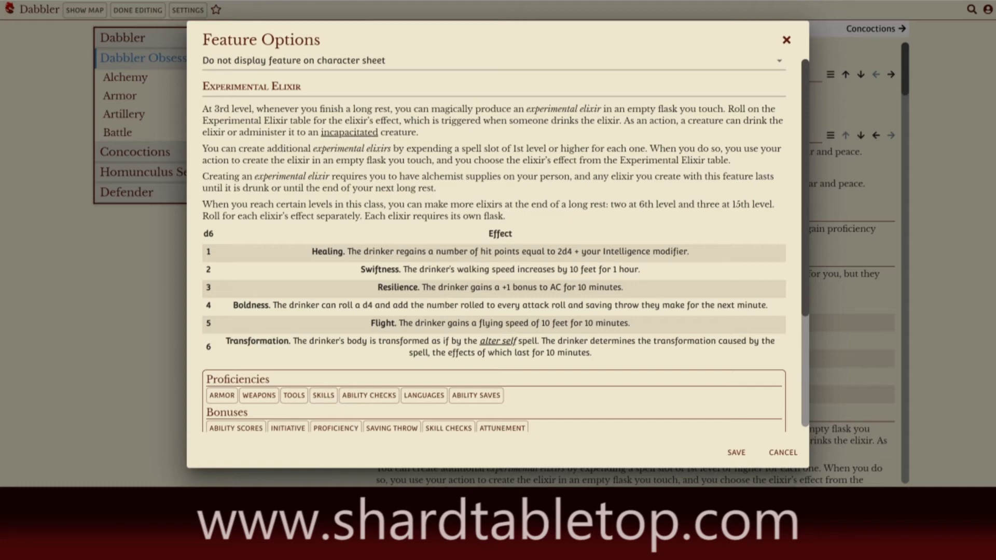
left_click(420, 72)
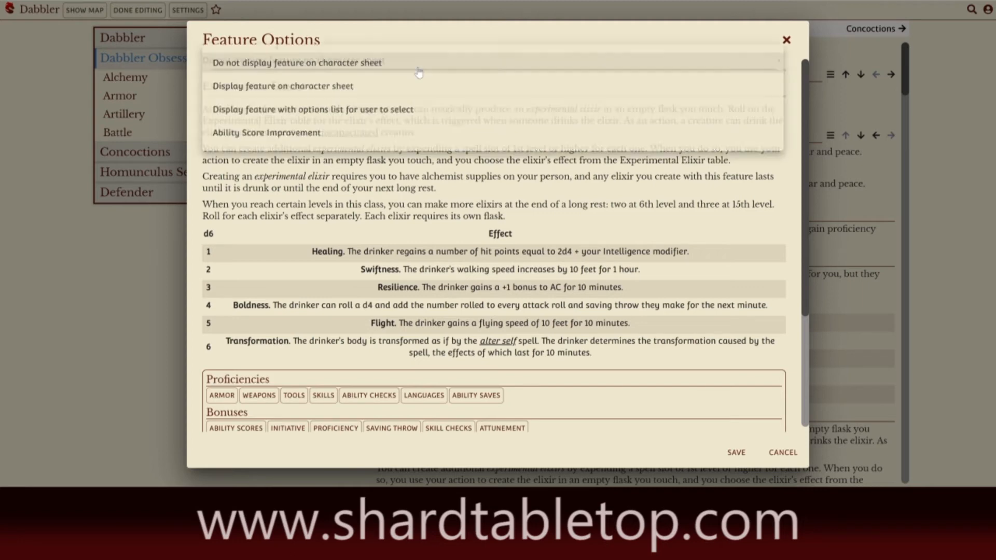
left_click(330, 93)
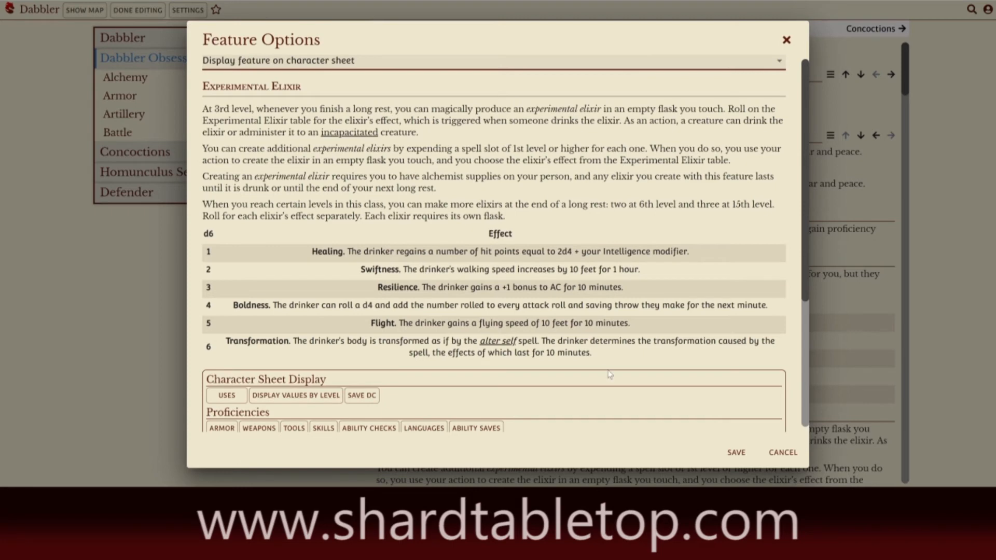
left_click(735, 453)
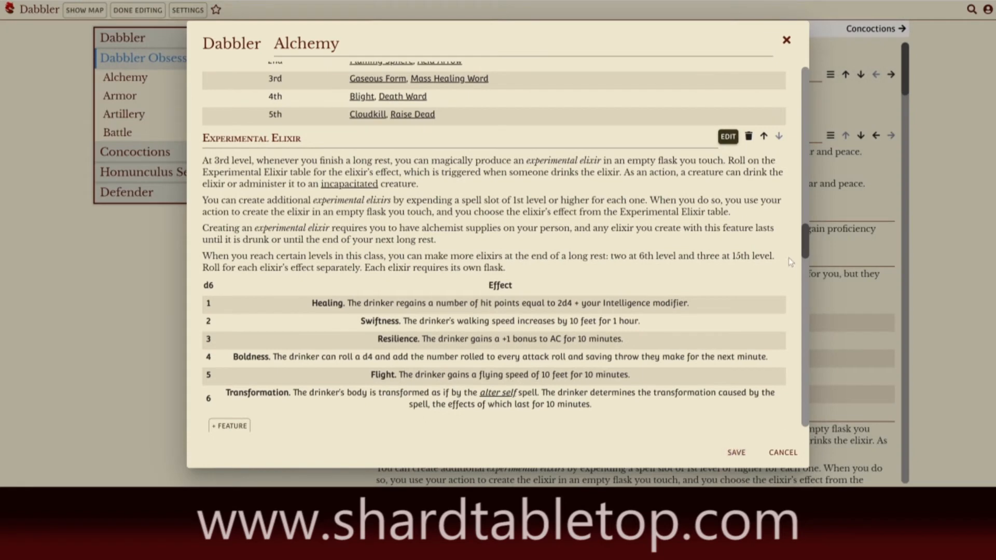
Set the level 5 Alchemical Savant feature to "Display feature on character sheet" and save it
left_click_drag(805, 248, 806, 291)
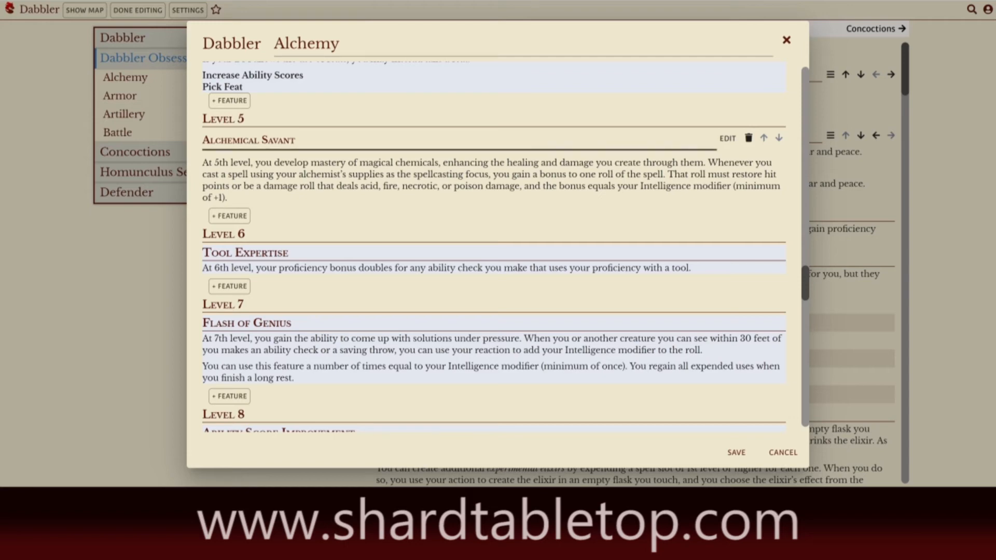
left_click(727, 138)
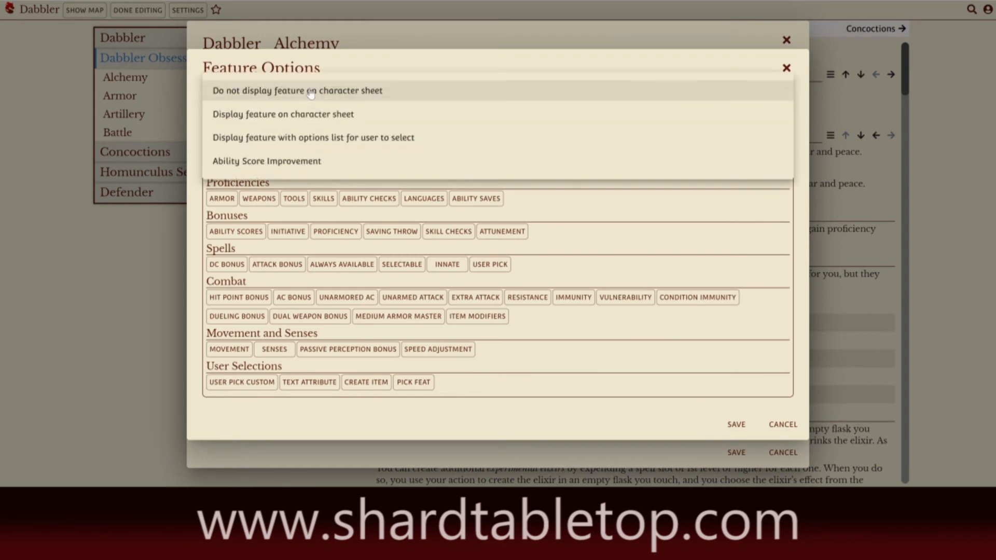
left_click(294, 113)
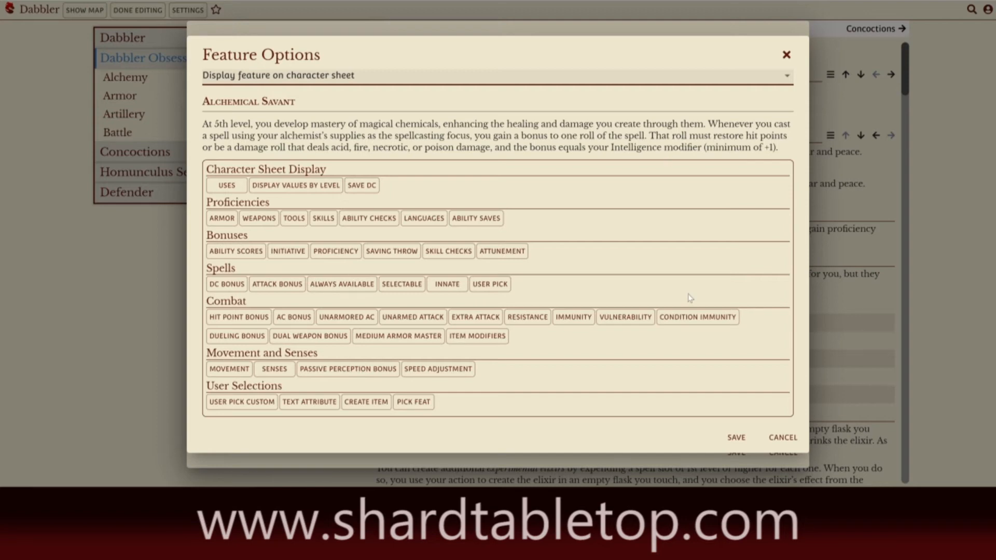
left_click(740, 439)
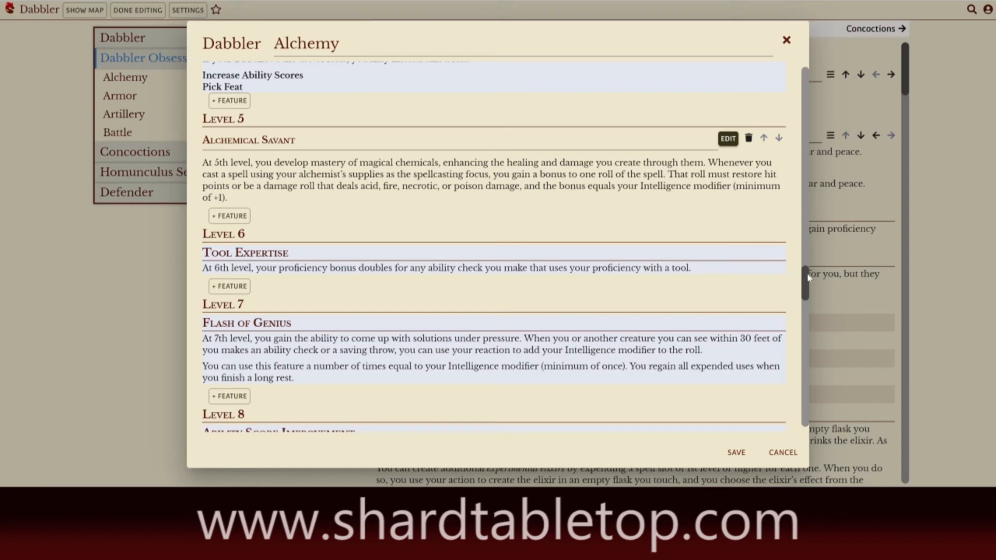
Open the level 9 Restorative Reagents feature and set it to "Display feature on character sheet"
left_click_drag(807, 278, 808, 316)
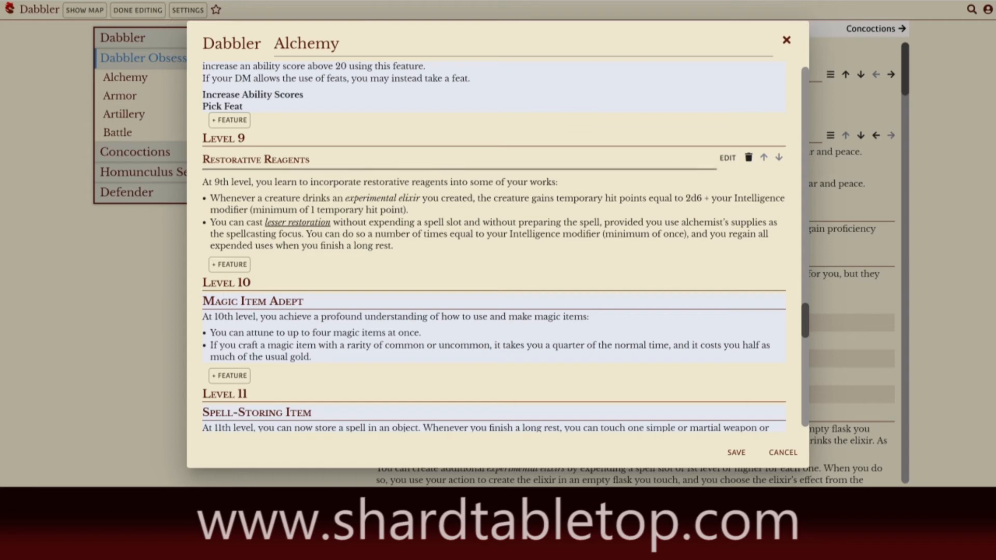
left_click(727, 157)
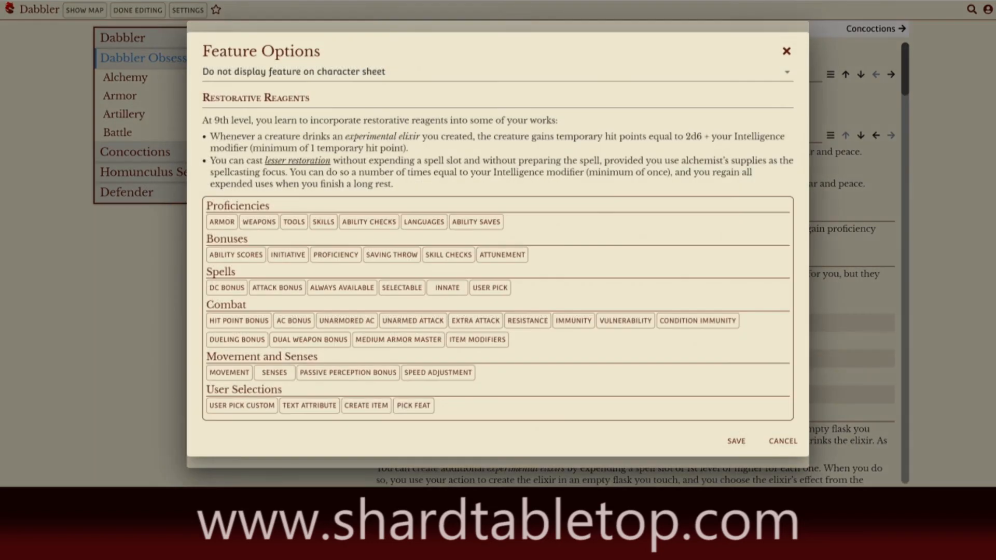
left_click(255, 77)
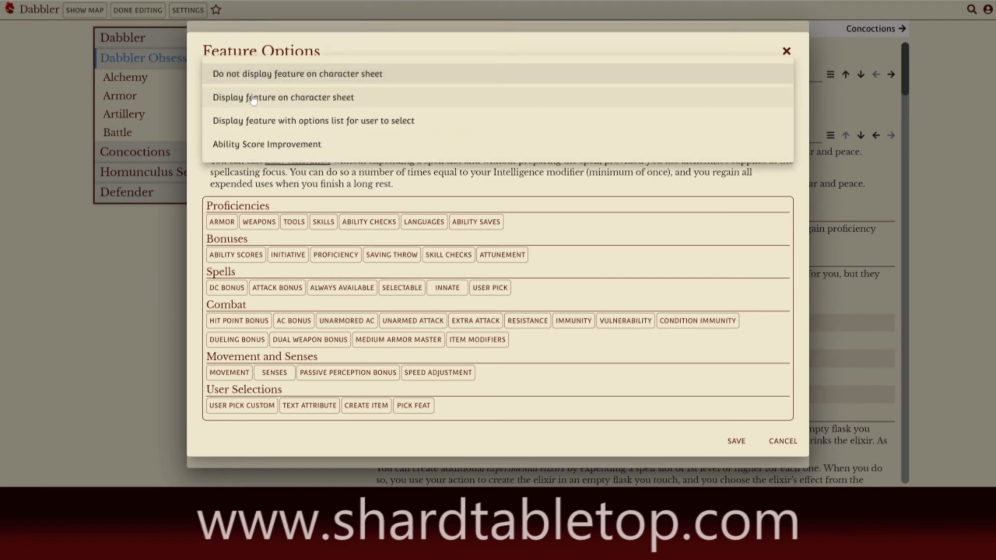
left_click(254, 98)
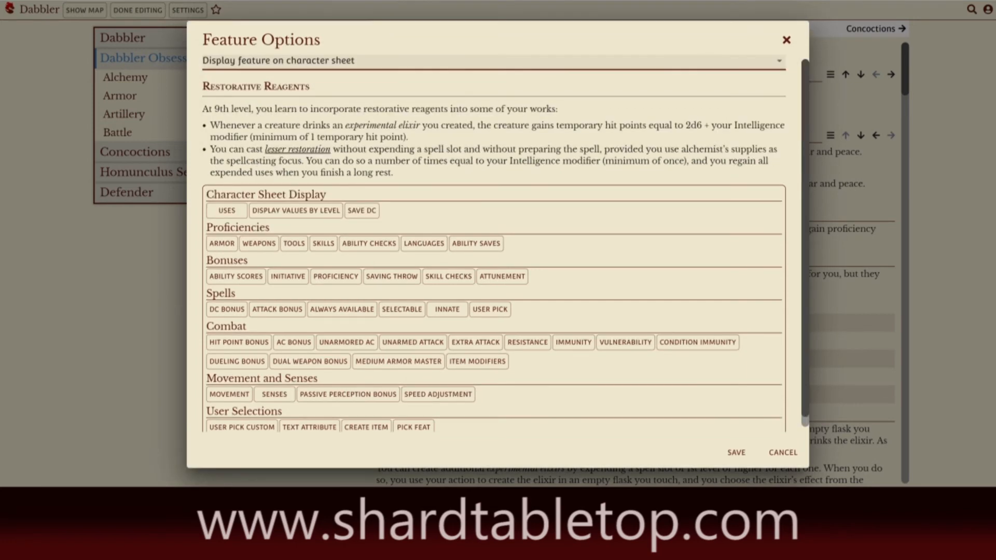
Make the "2d6" in the first bullet of the Restorative Reagents description bold
double_click(693, 125)
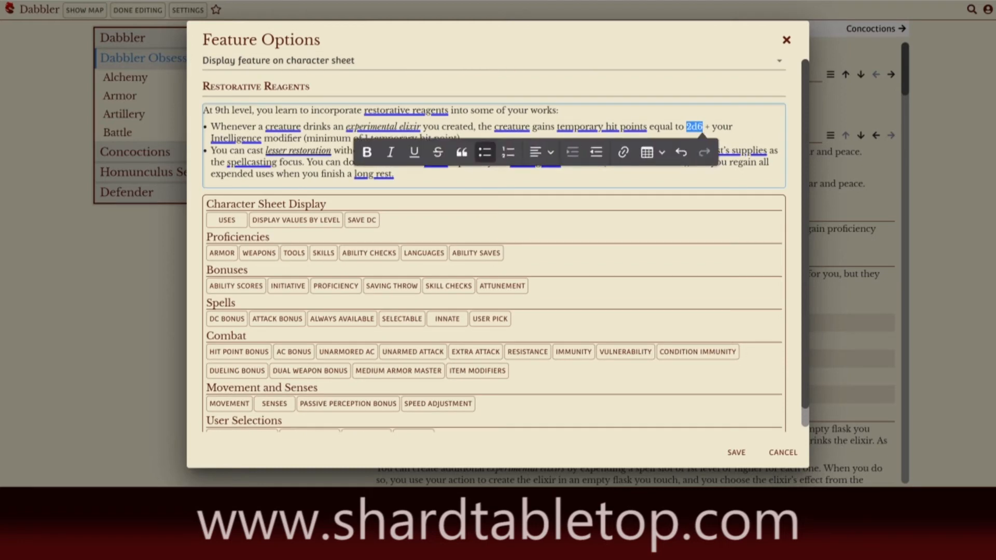
left_click(368, 154)
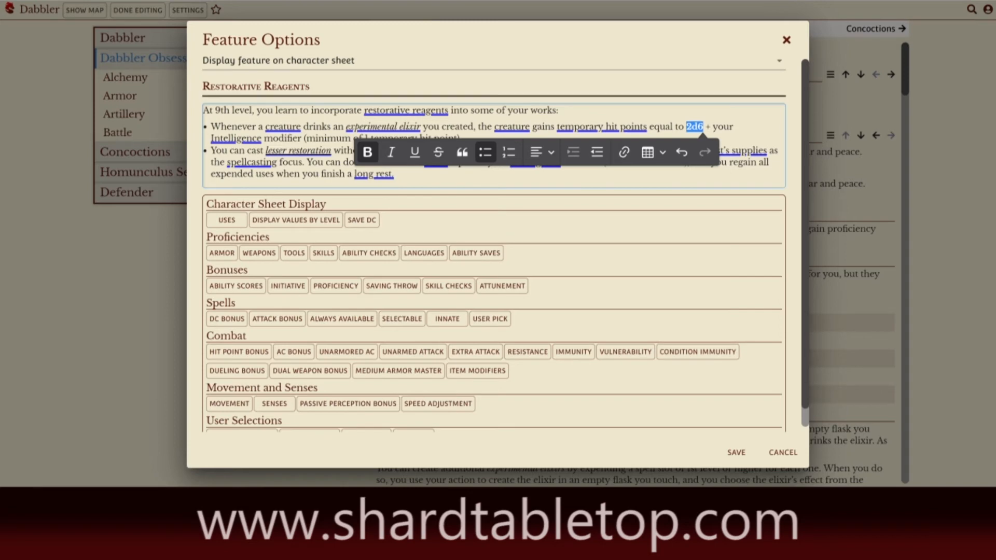
left_click(562, 111)
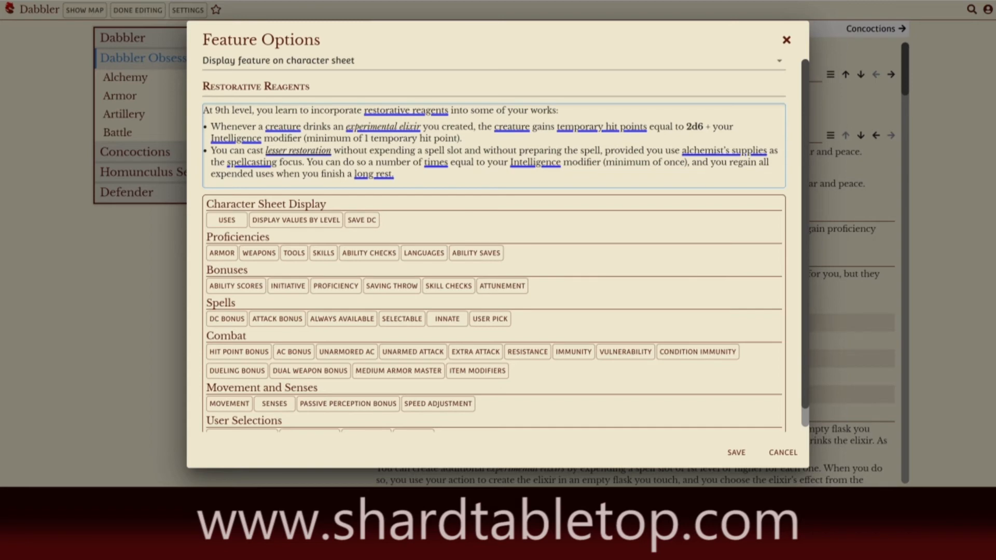
Link "lesser restoration" in the Restorative Reagents description to the discovered spell Lesser Restoration
mouse_move(306, 150)
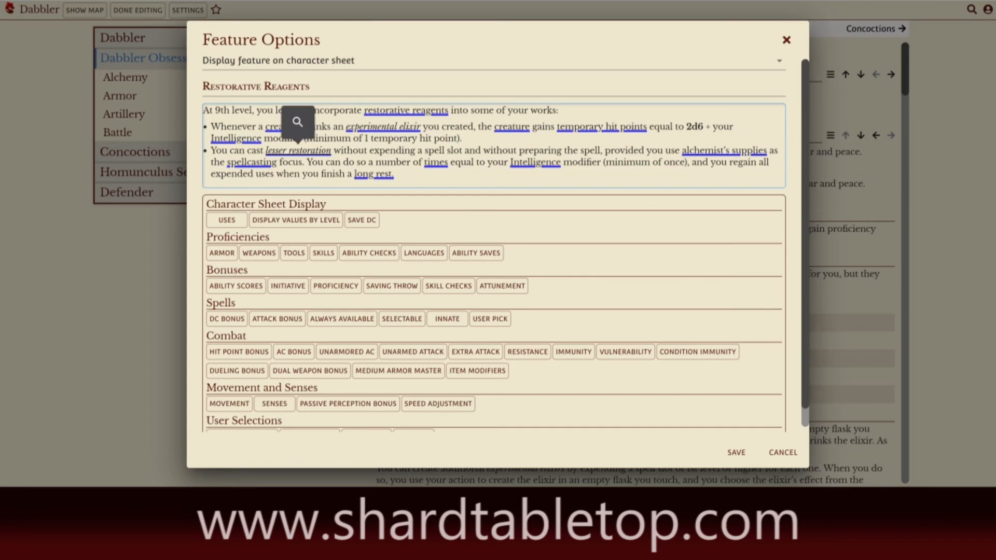
left_click(297, 124)
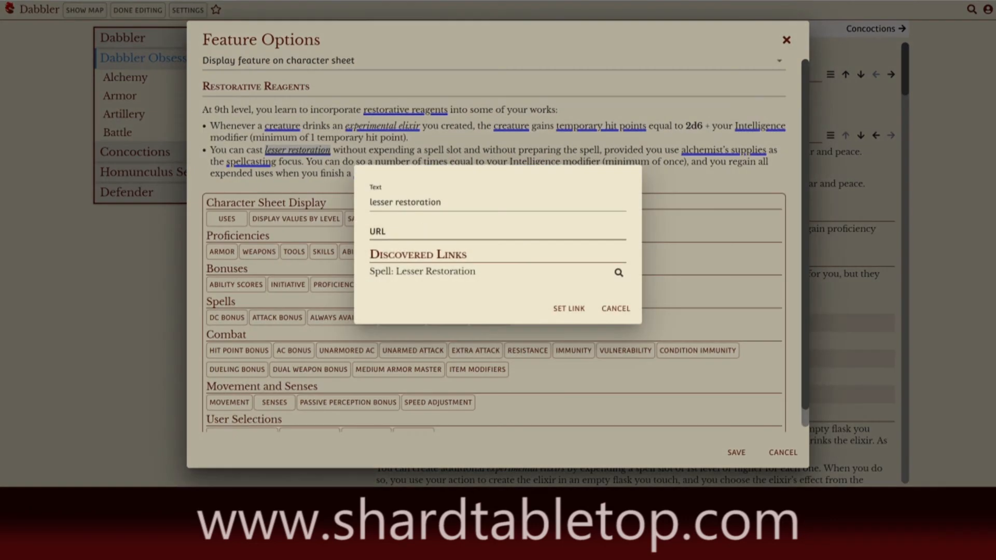
left_click(467, 271)
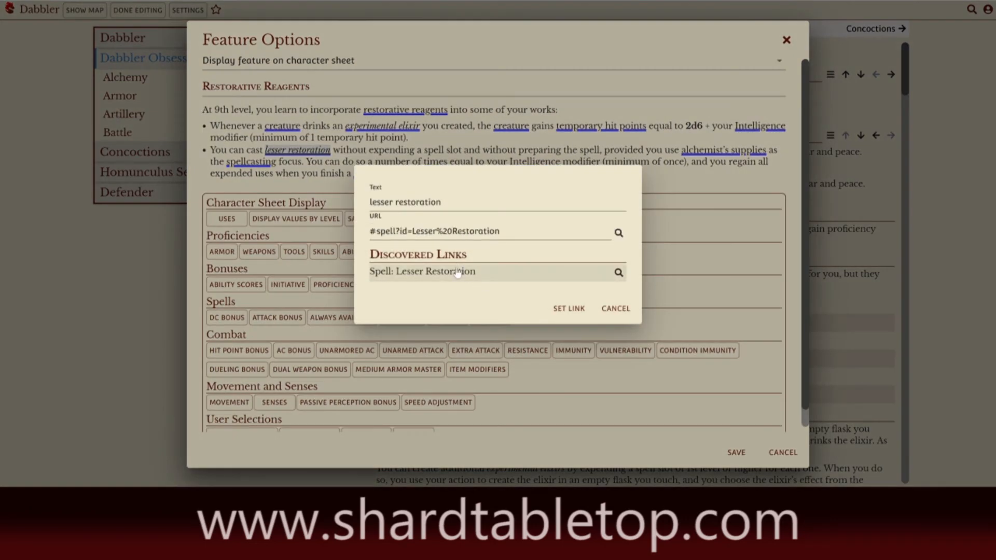
left_click(568, 309)
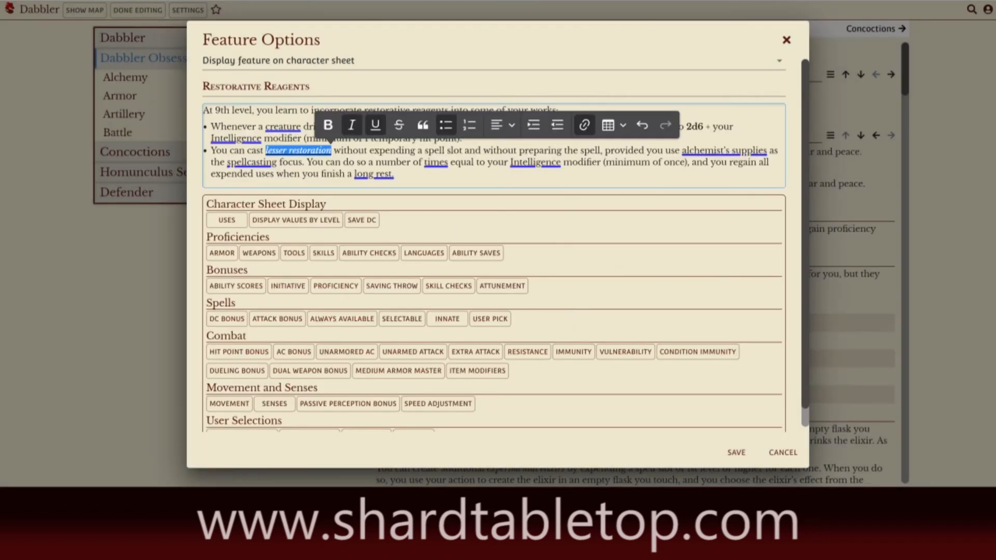
Link "alchemist's supplies" in the Restorative Reagents description to the item Alchemist's Supplies, searching by "alchemist", and save the feature
left_click(724, 150)
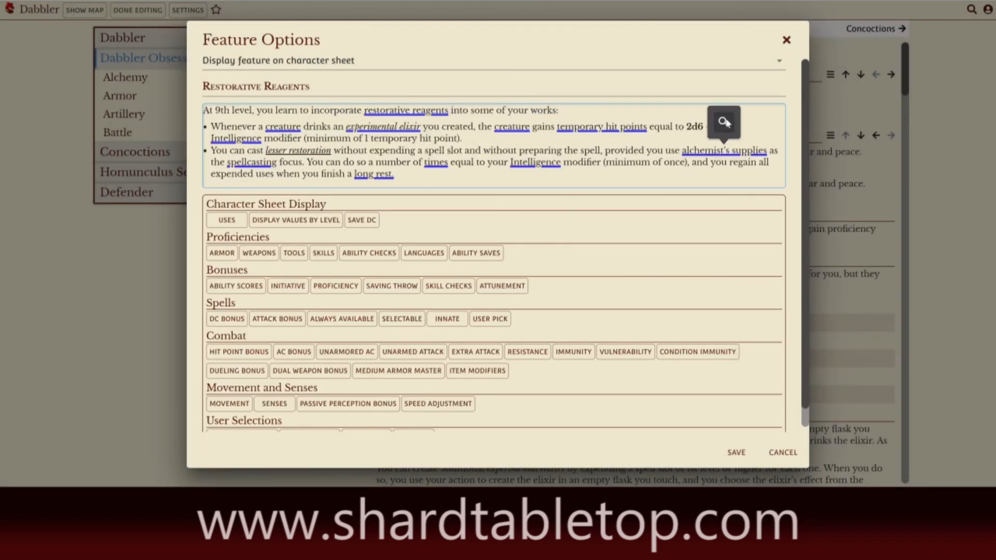
left_click(726, 123)
left_click(534, 226)
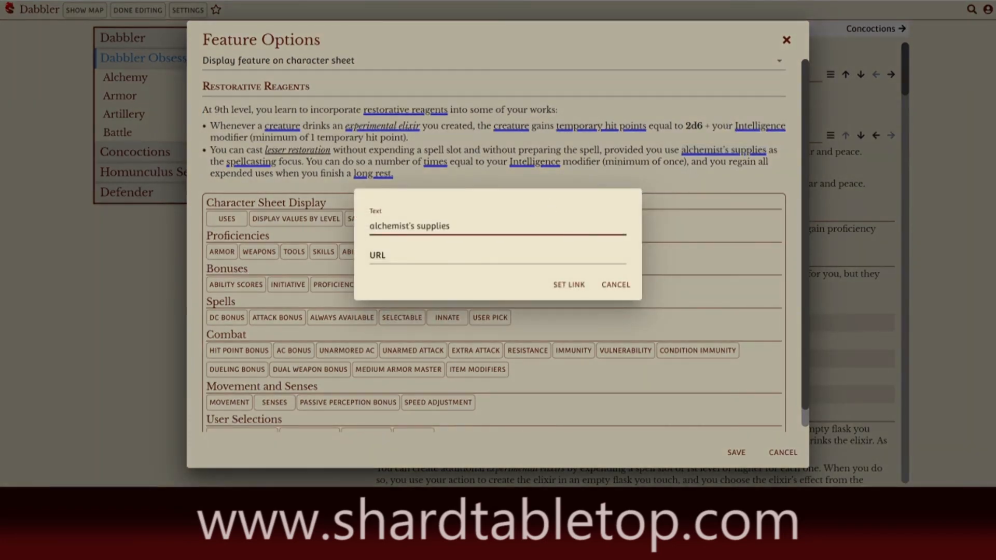
key("BackSpace")
key("BackSpace")
key("BackSpace")
key("BackSpace")
key("BackSpace")
key("BackSpace")
key("BackSpace")
key("BackSpace")
key("BackSpace")
key("BackSpace")
key("BackSpace")
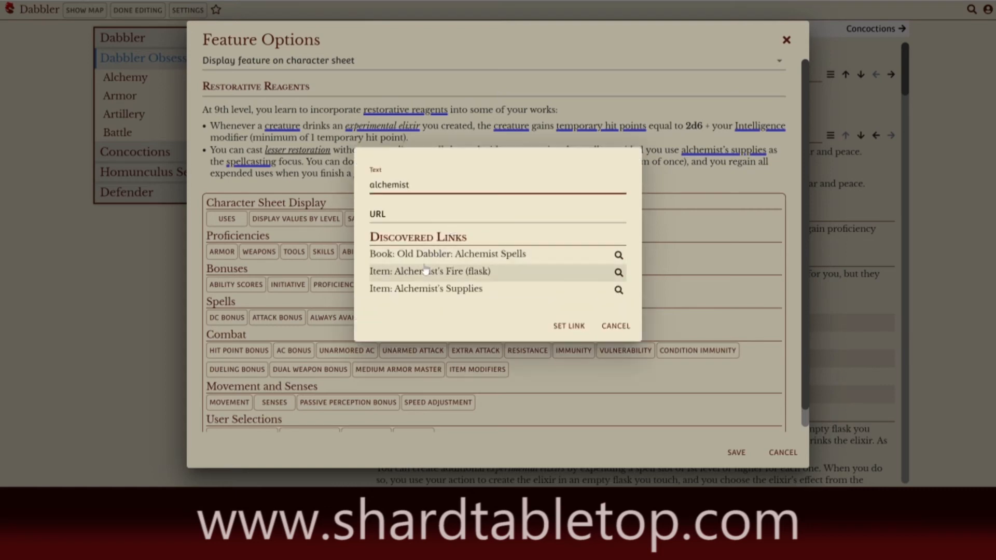
left_click(421, 288)
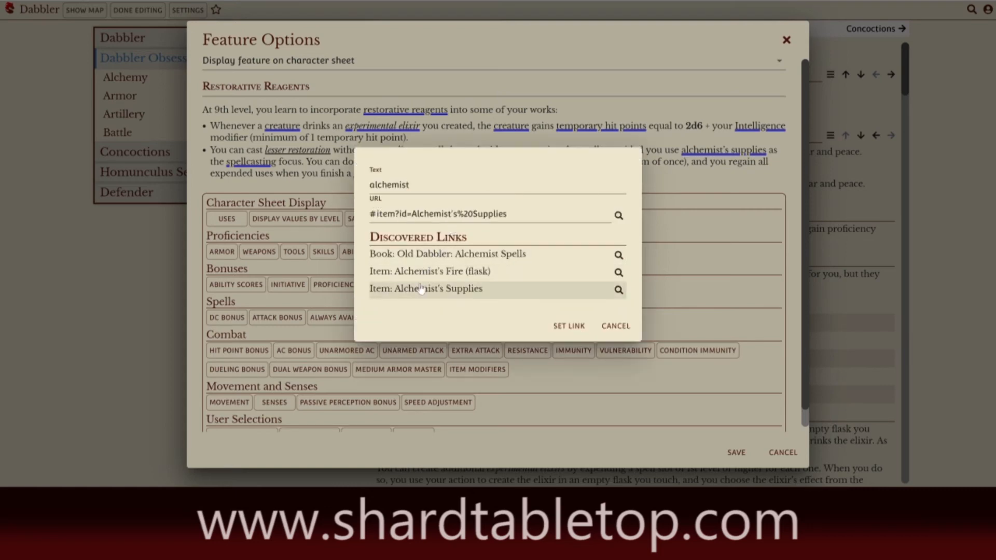
left_click(569, 326)
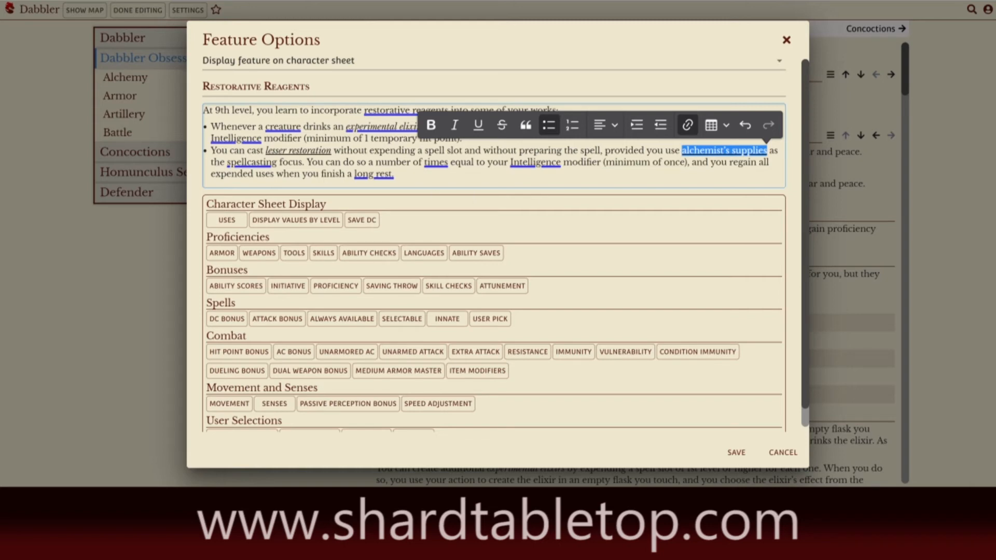
left_click(736, 452)
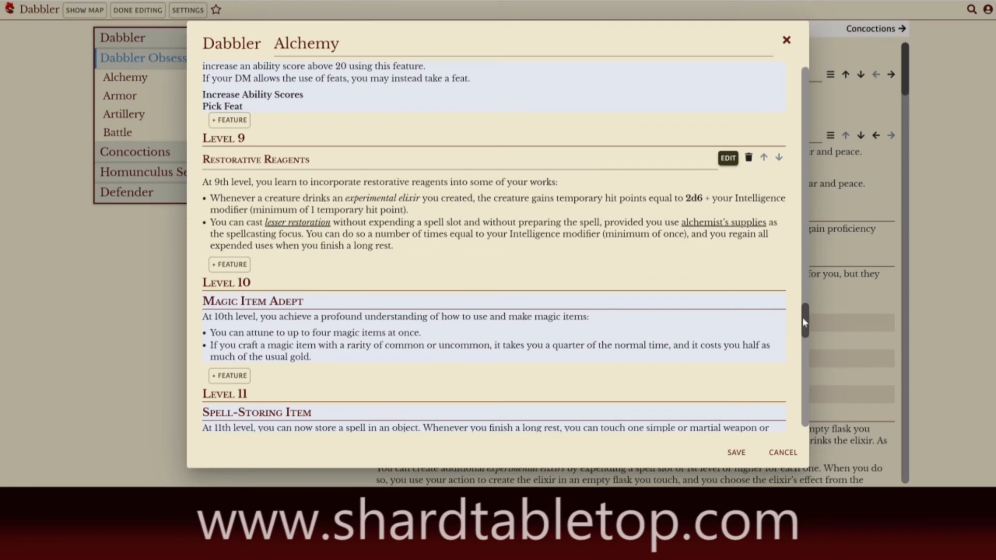
Open the level 15 Chemical Mastery feature and set it to "Display feature on character sheet"
left_click_drag(805, 322, 804, 383)
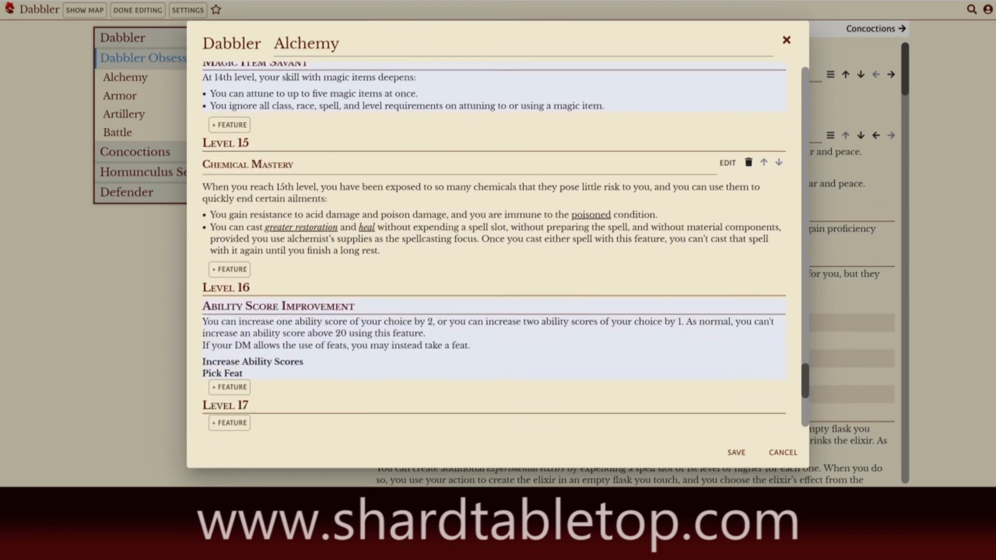
left_click(728, 163)
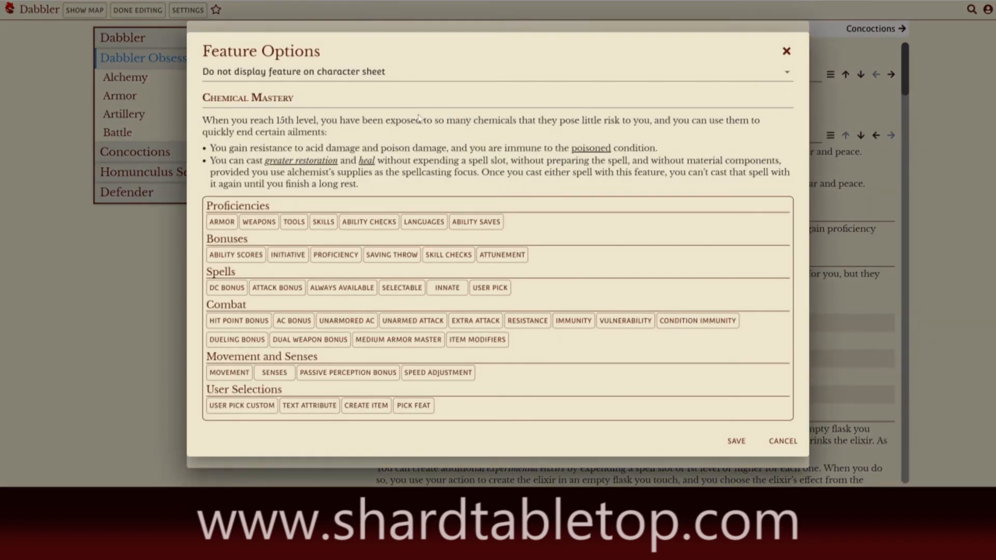
left_click(322, 72)
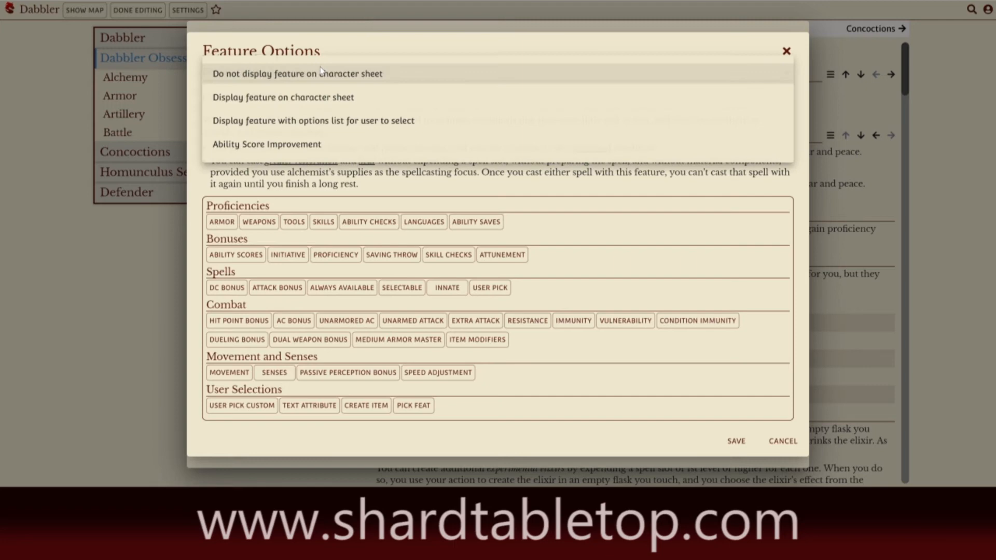
left_click(292, 98)
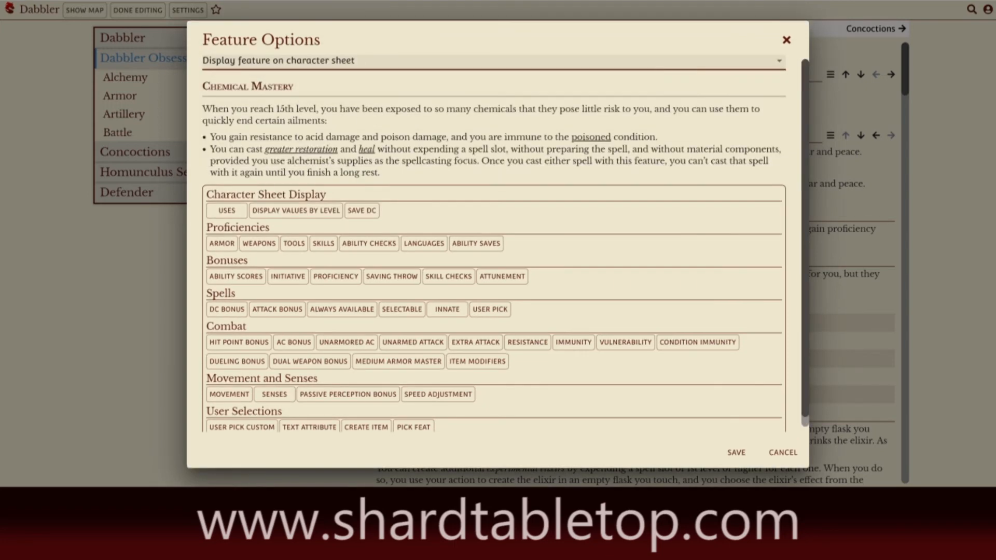
Link "poisoned" in the first bullet of the Chemical Mastery description to the Poisoned entry under Conditions
left_click(586, 136)
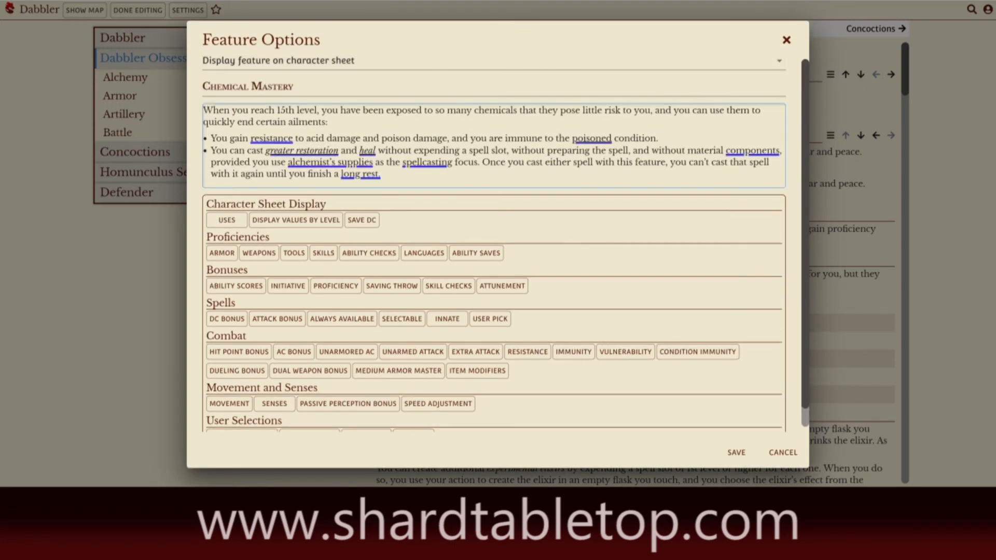
double_click(586, 138)
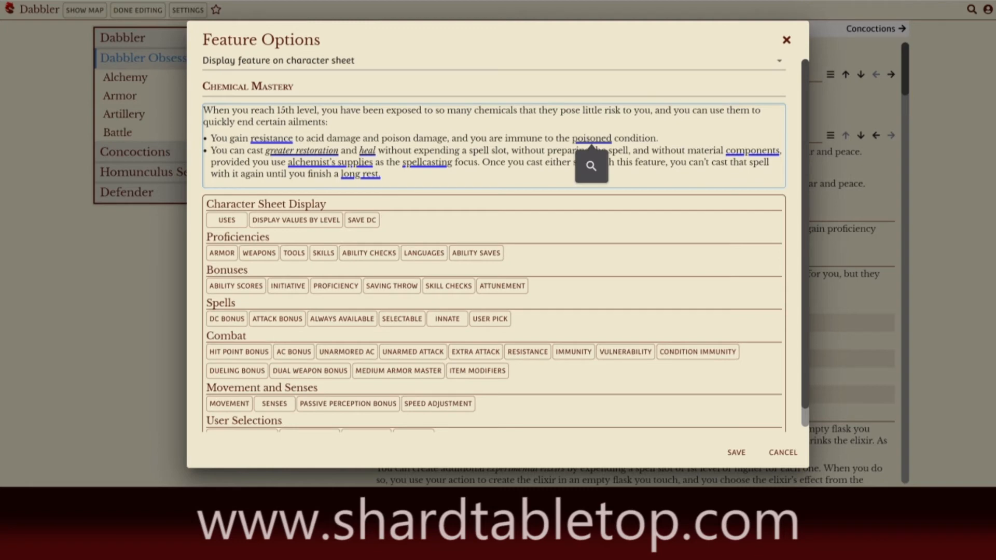
left_click(591, 165)
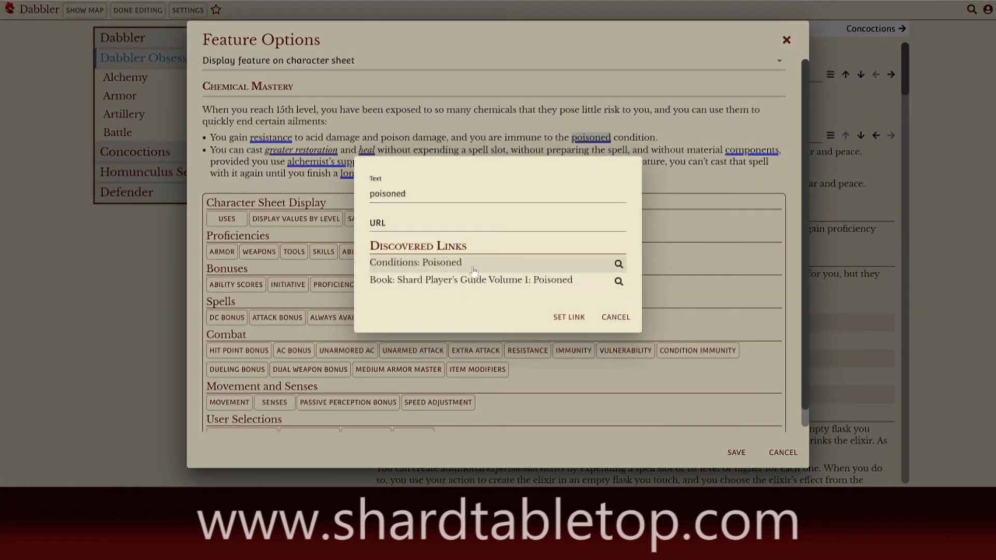
left_click(455, 265)
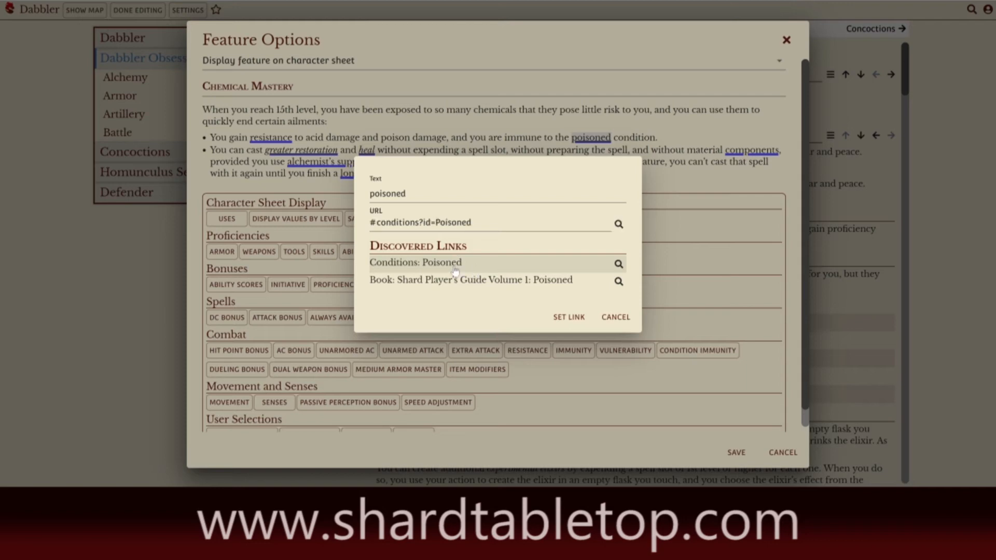
left_click(570, 322)
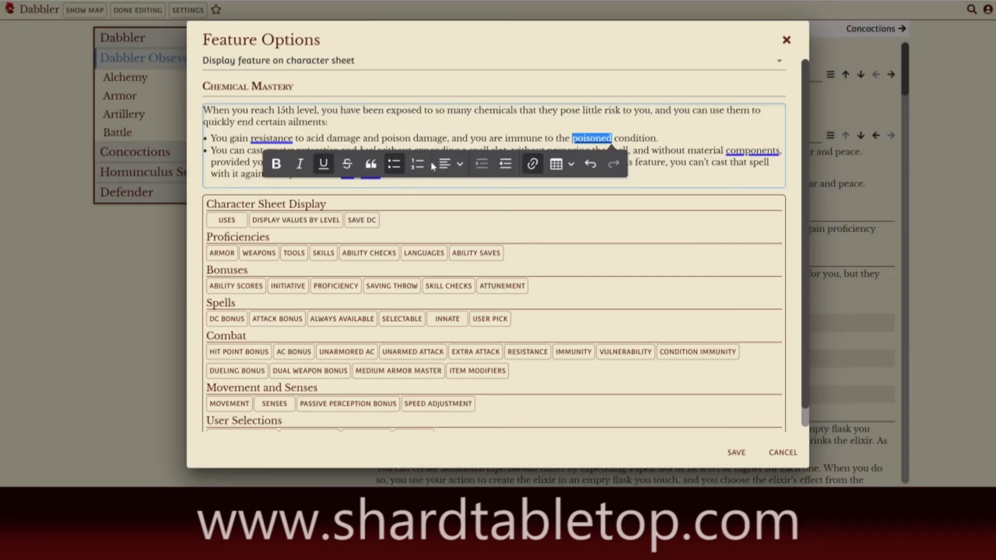
left_click(392, 138)
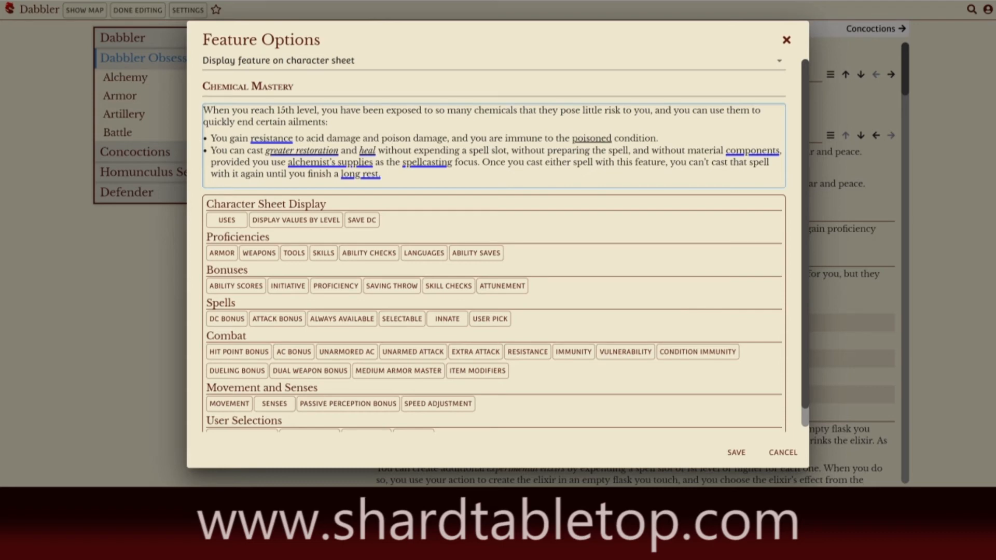
Link "greater restoration" in the Chemical Mastery description to the spell Greater Restoration
mouse_move(314, 150)
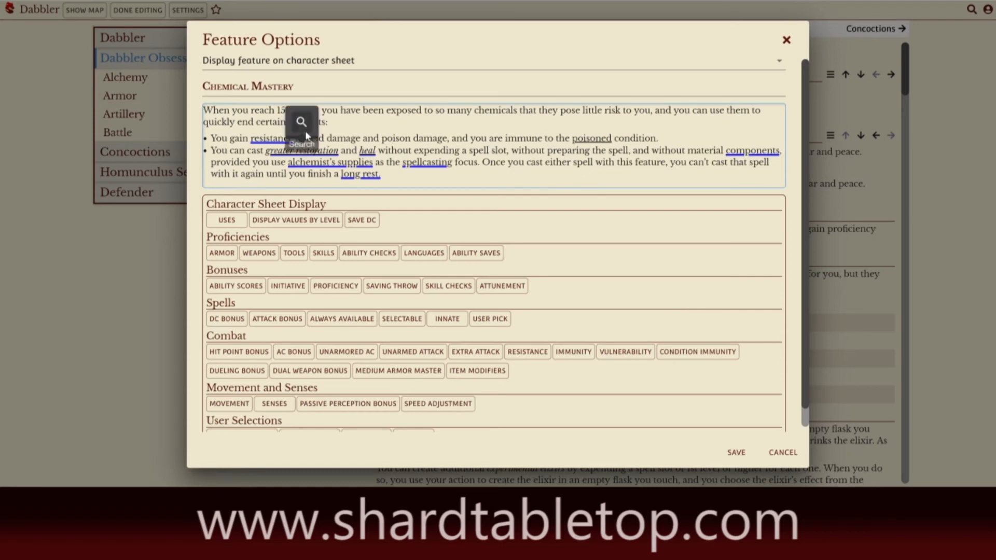
left_click(305, 130)
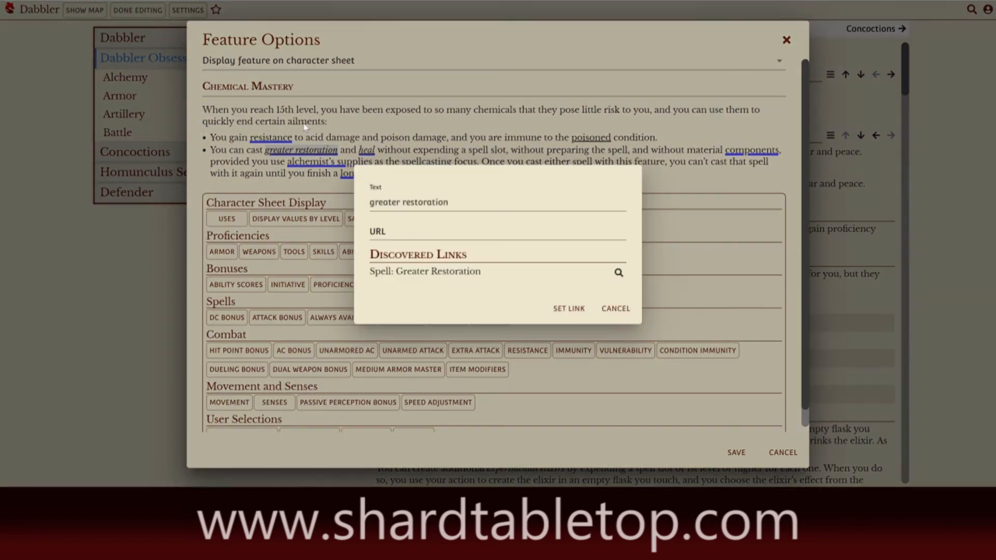
left_click(407, 273)
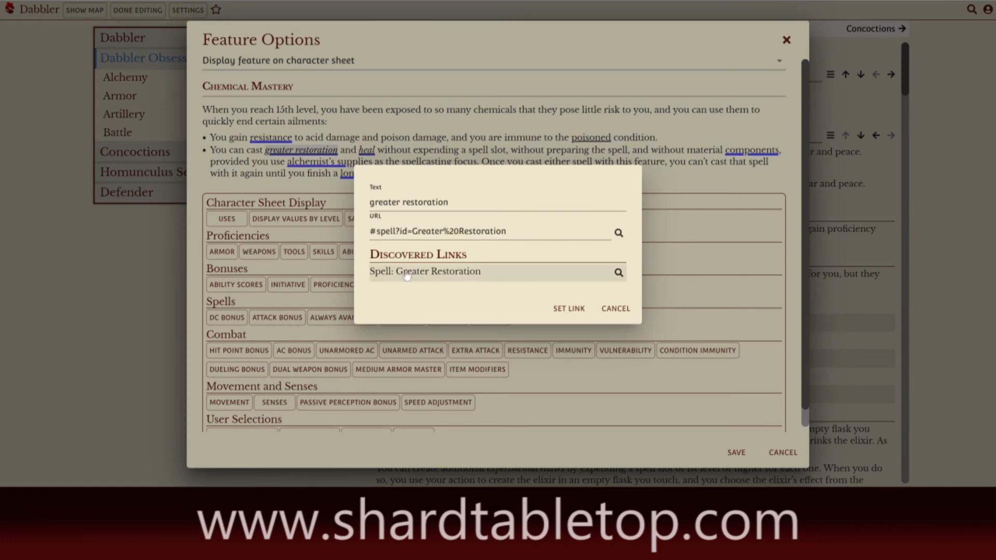
left_click(569, 310)
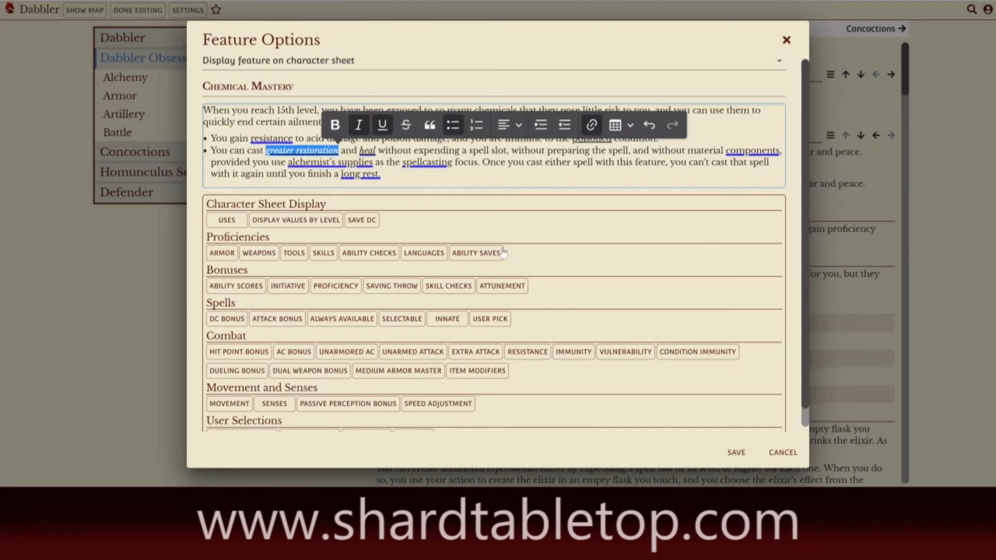
Link "heal" in the second bullet of the Chemical Mastery description to the spell Heal
left_click(367, 151)
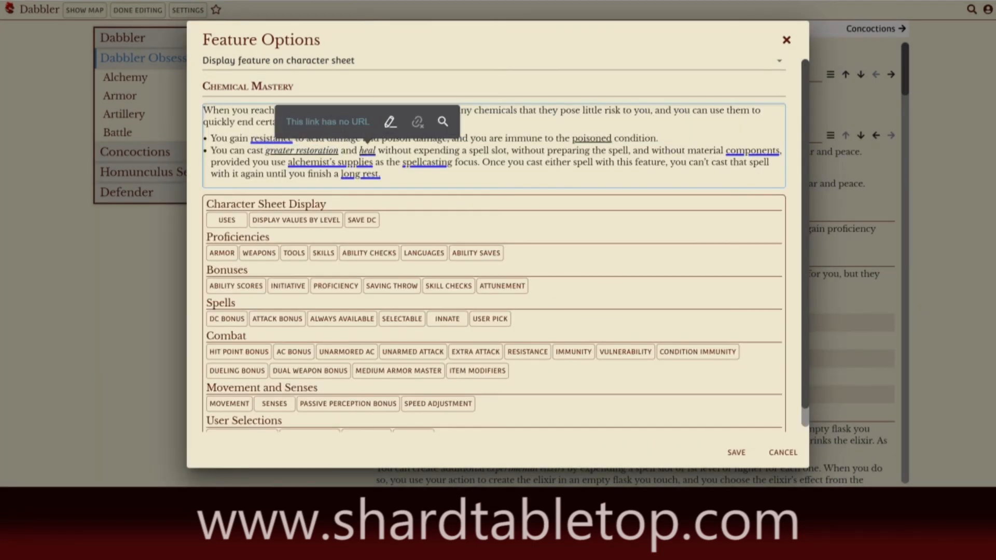
left_click(367, 150)
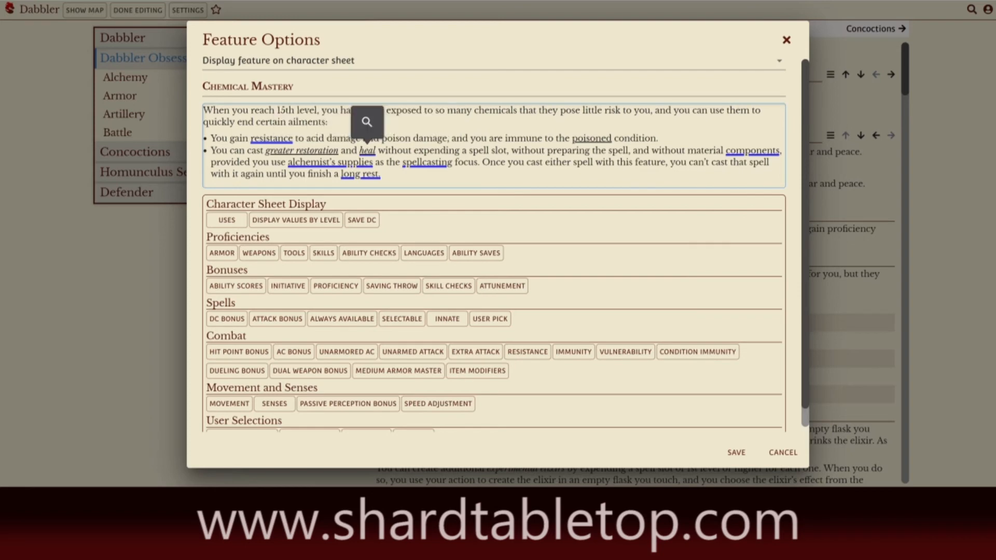
left_click(369, 122)
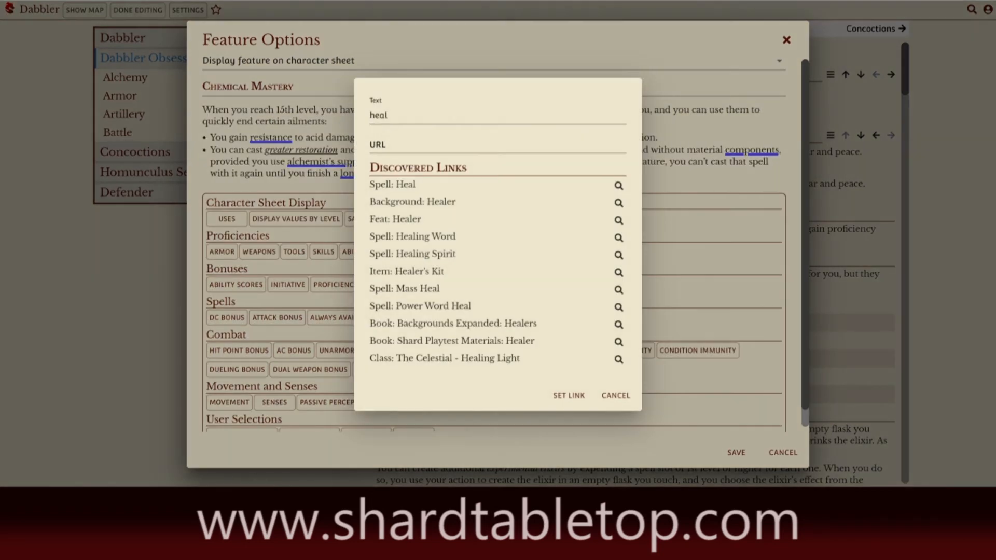
left_click(408, 185)
left_click(569, 396)
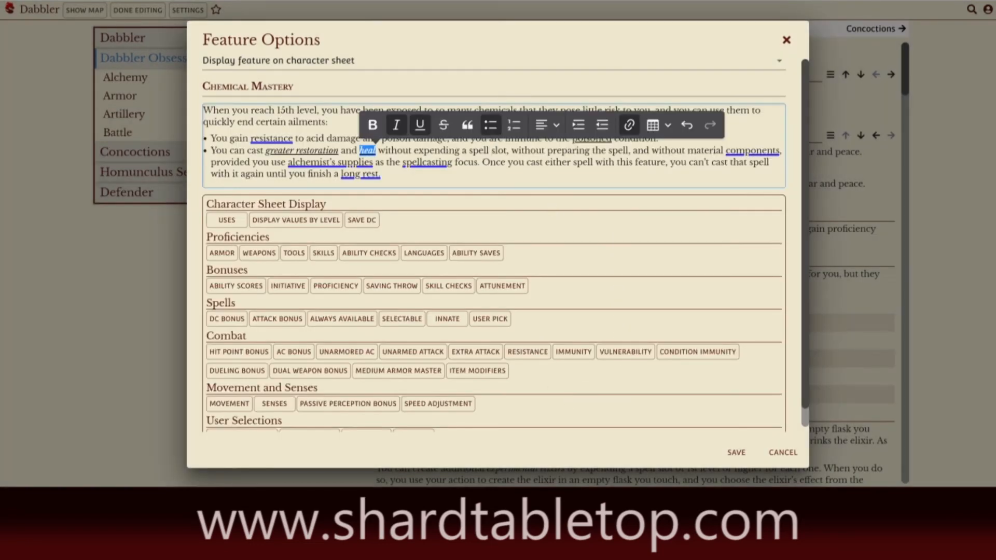
Link "alchemist's supplies" in the Chemical Mastery description to the item Alchemist's Supplies, searching by "alchemist", and save the feature
left_click(329, 134)
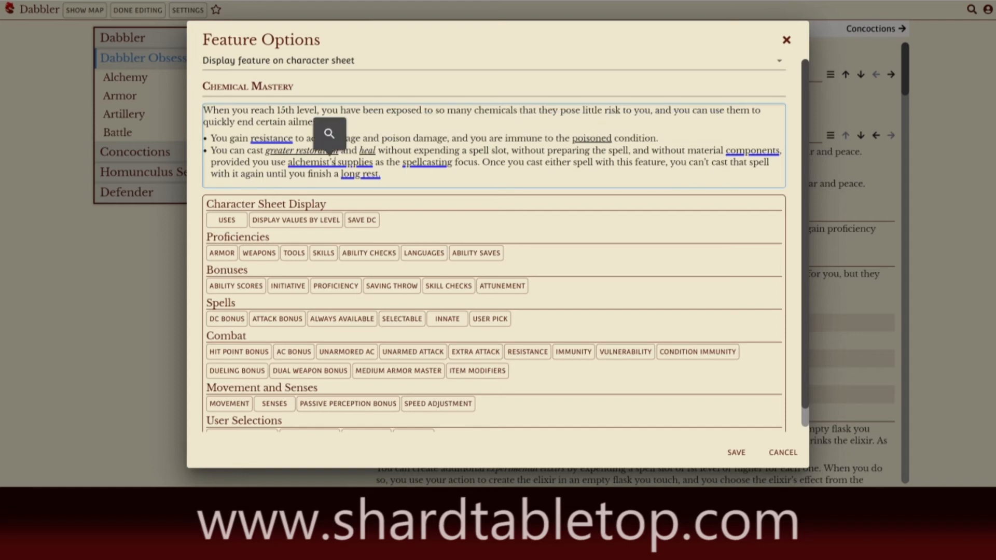
left_click(330, 133)
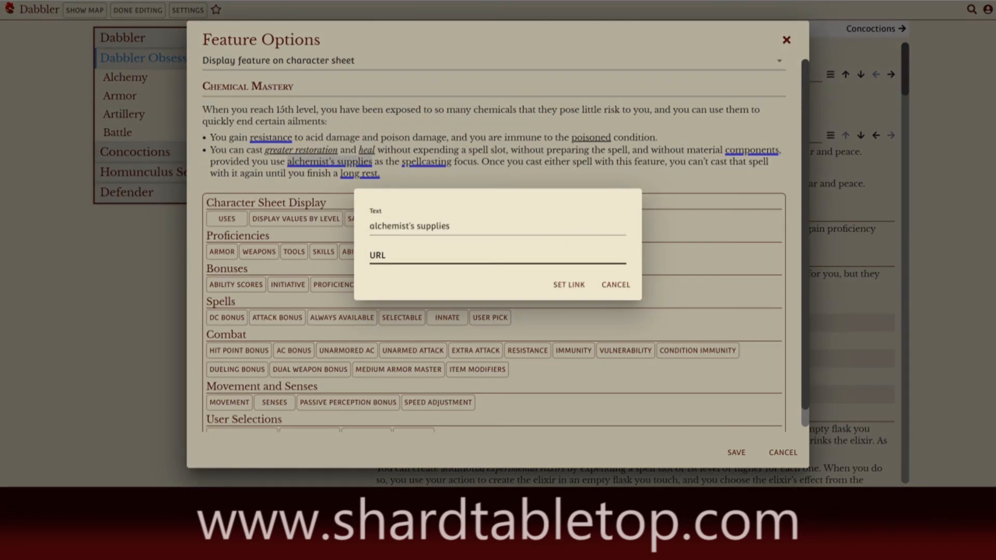
left_click(450, 226)
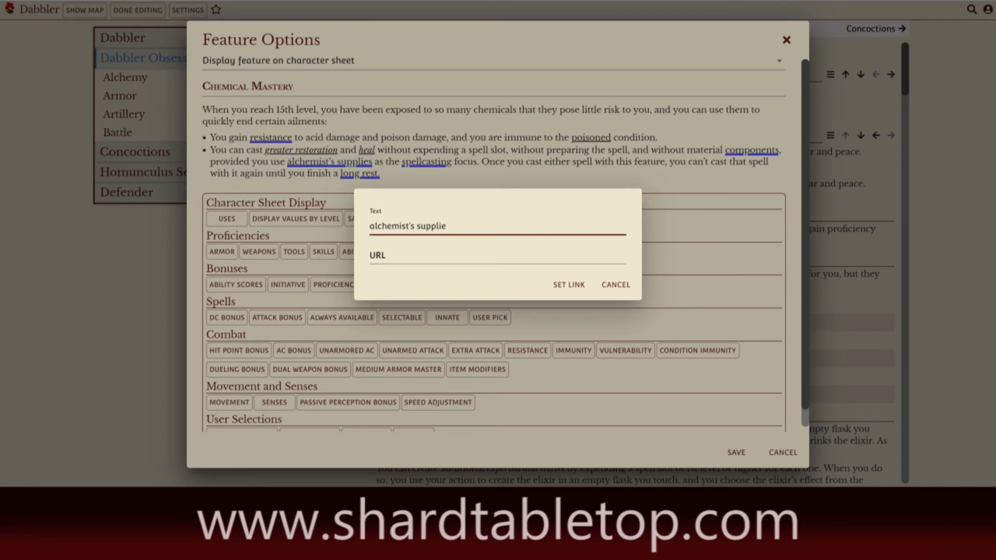
key("BackSpace")
key("BackSpace")
key("BackSpace")
key("BackSpace")
key("BackSpace")
key("BackSpace")
key("BackSpace")
key("BackSpace")
key("BackSpace")
key("BackSpace")
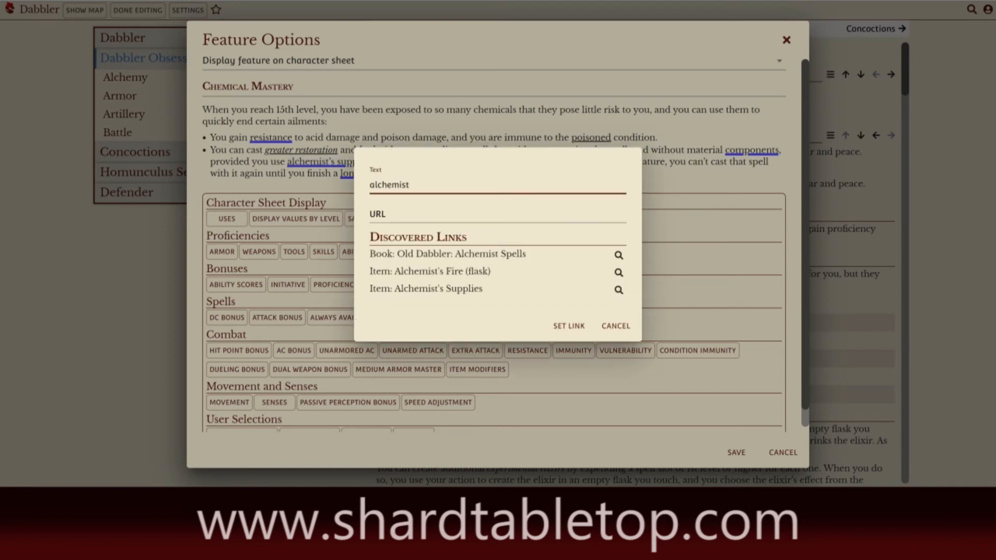
left_click(422, 291)
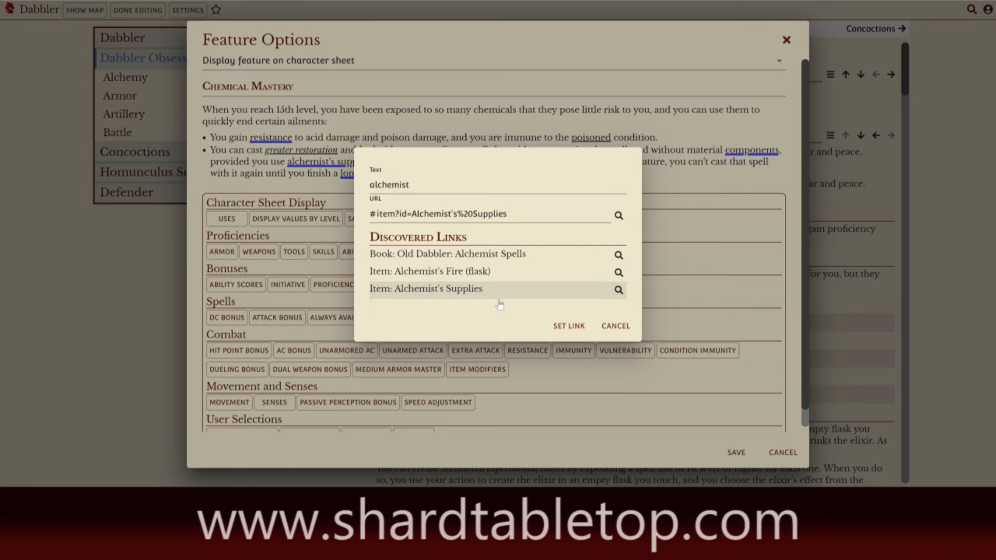
left_click(559, 326)
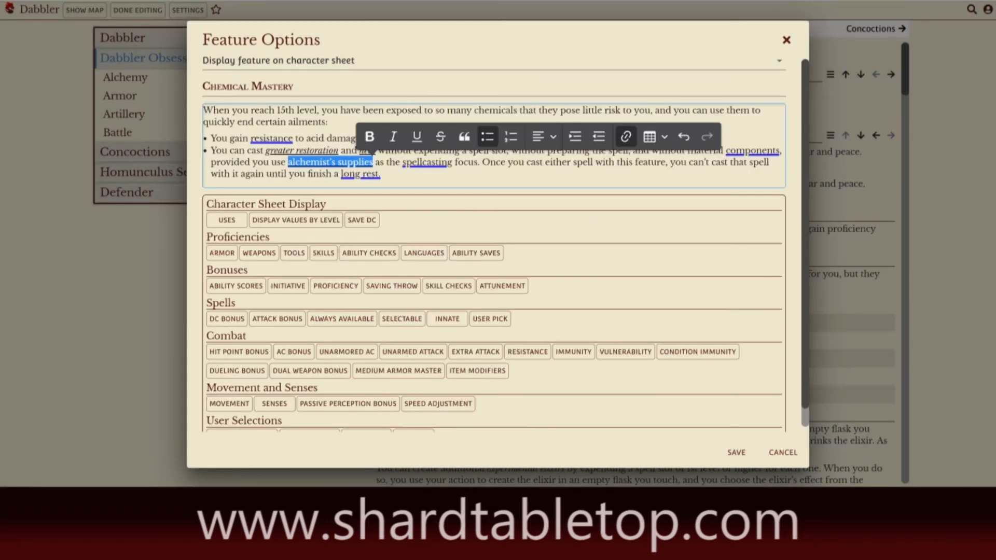
left_click(735, 453)
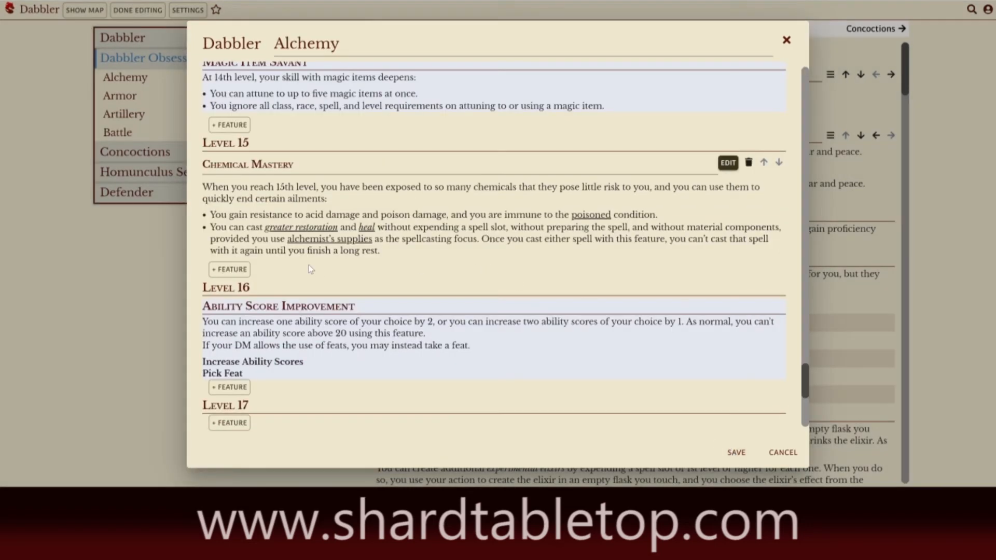
Give the Chemical Mastery feature a fixed count of 1 use that recovers after a long rest, and save the feature
left_click(729, 164)
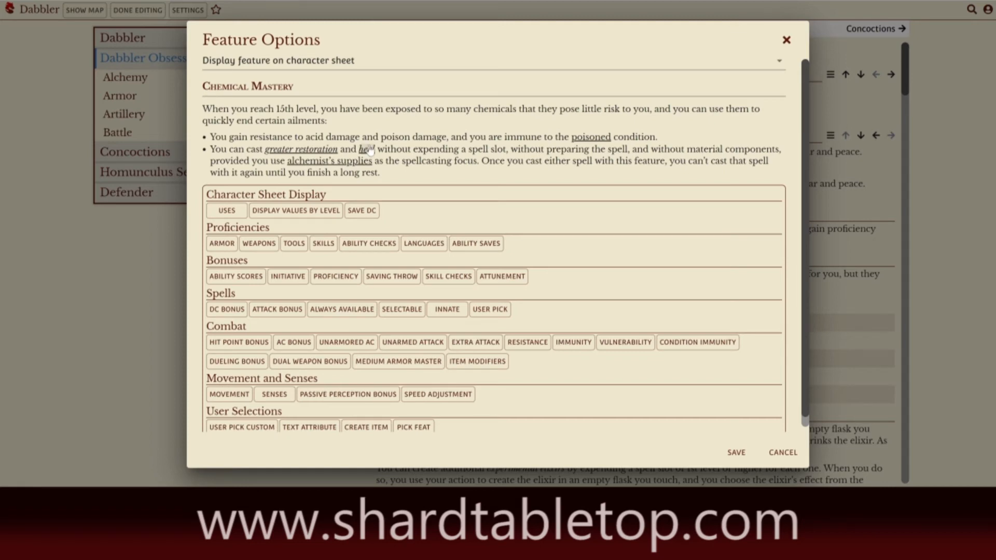
left_click(223, 211)
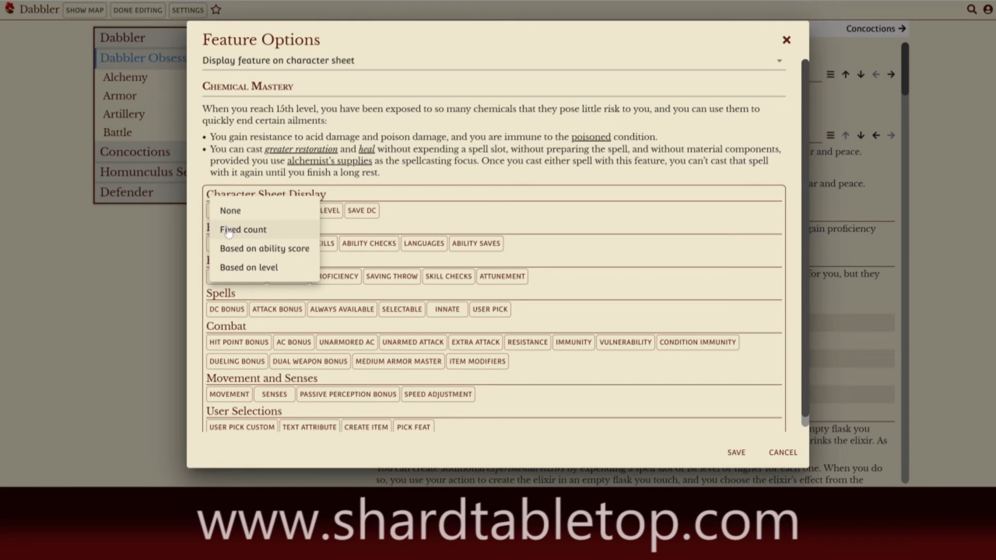
left_click(228, 227)
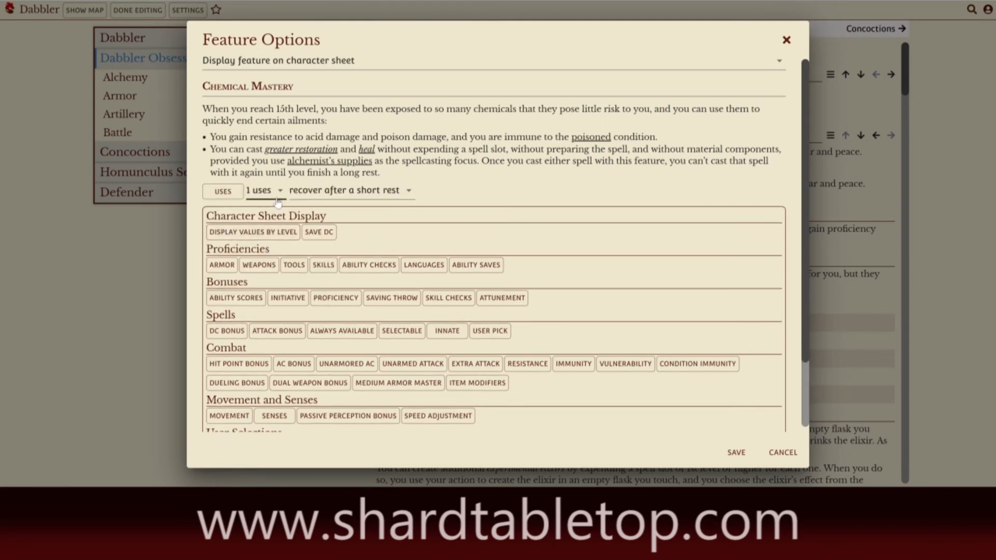
left_click(335, 197)
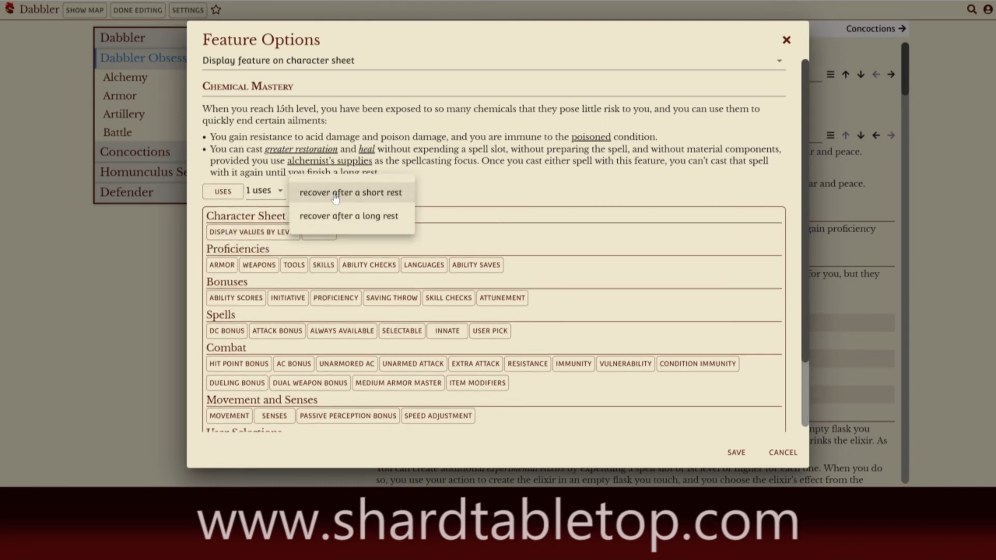
left_click(336, 218)
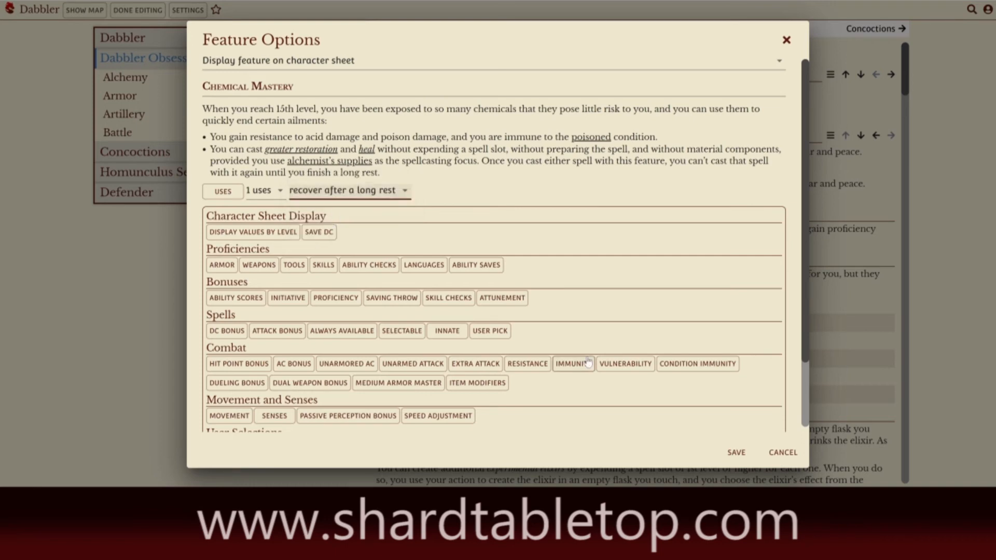
left_click(733, 454)
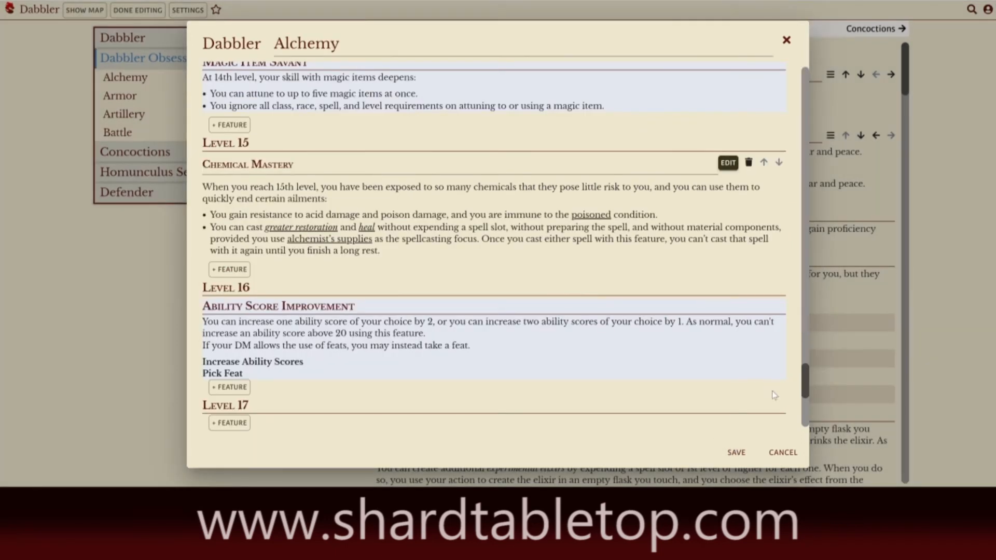
Open the level 9 Restorative Reagents feature for editing
left_click_drag(805, 378, 811, 320)
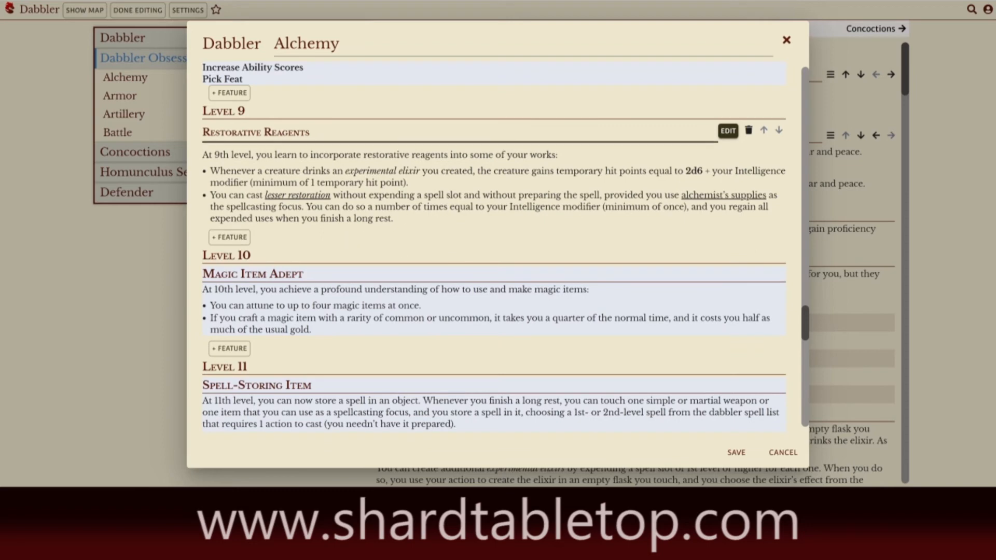
left_click(727, 131)
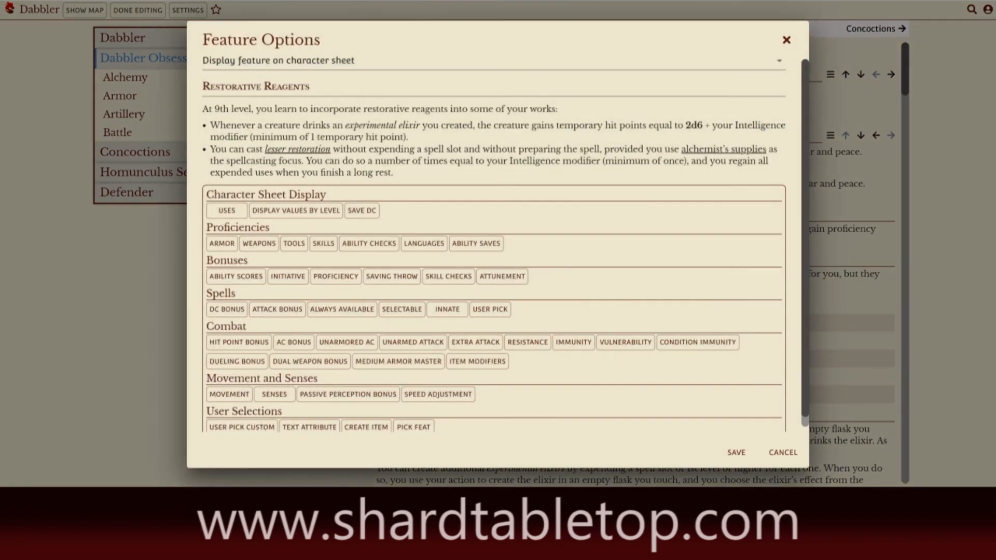
left_click(238, 214)
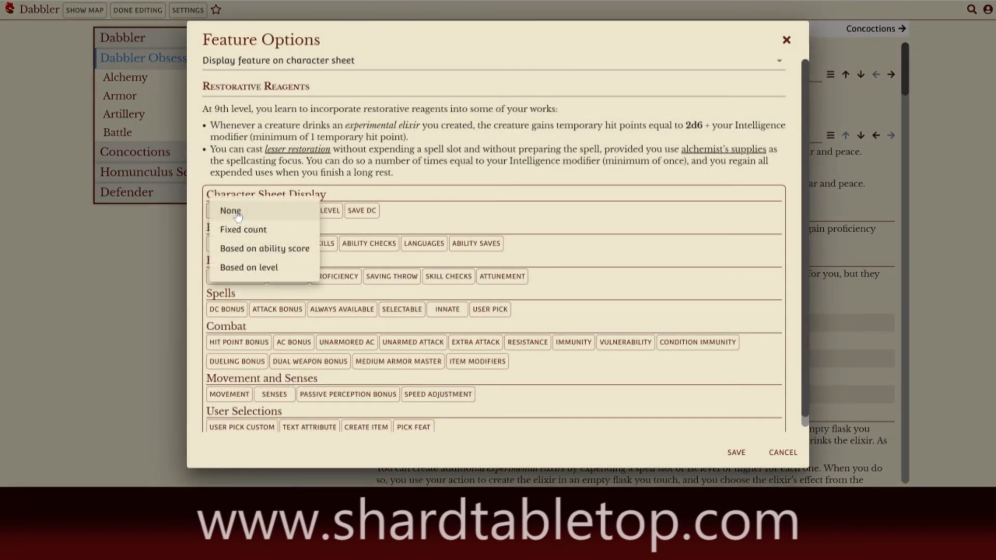
left_click(238, 229)
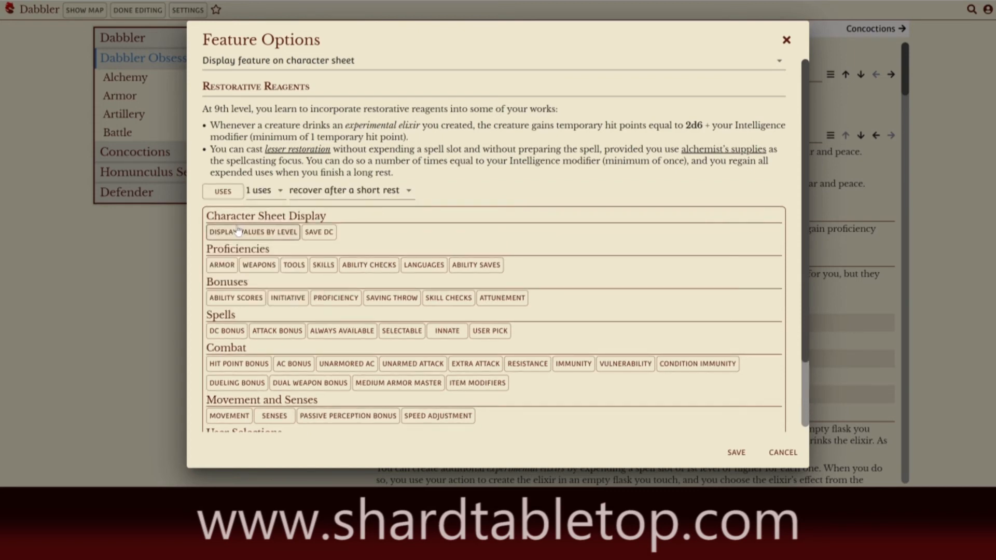
left_click(280, 191)
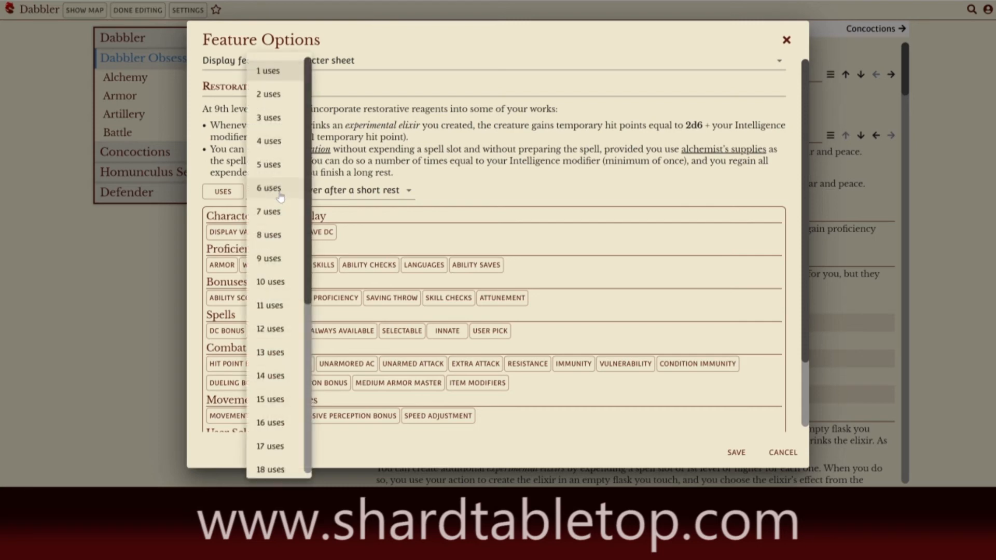
left_click(231, 190)
Base the Restorative Reagents uses on the intelligence modifier, recovering after a long rest, and save both the feature and the Alchemy subclass
left_click(224, 192)
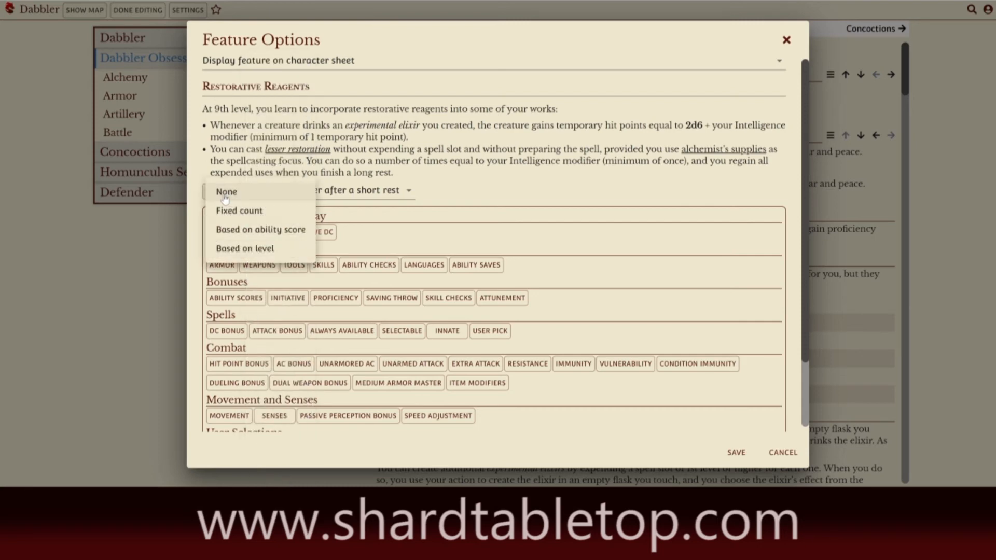
left_click(228, 230)
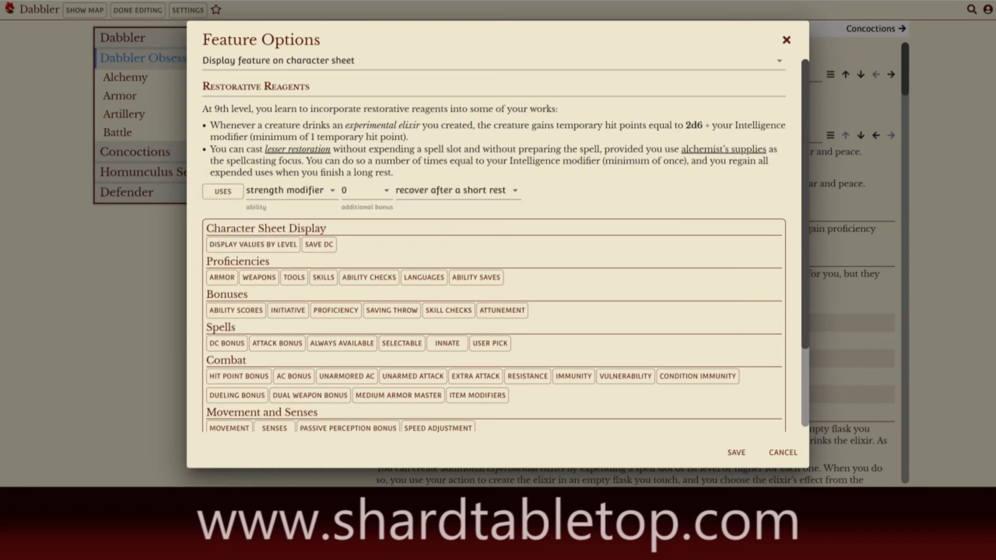
left_click(285, 191)
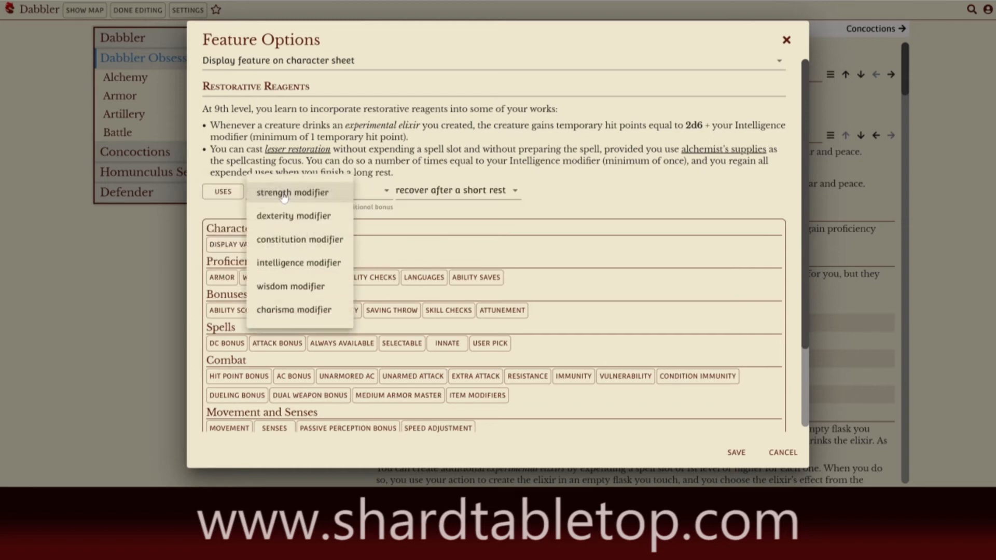
left_click(281, 262)
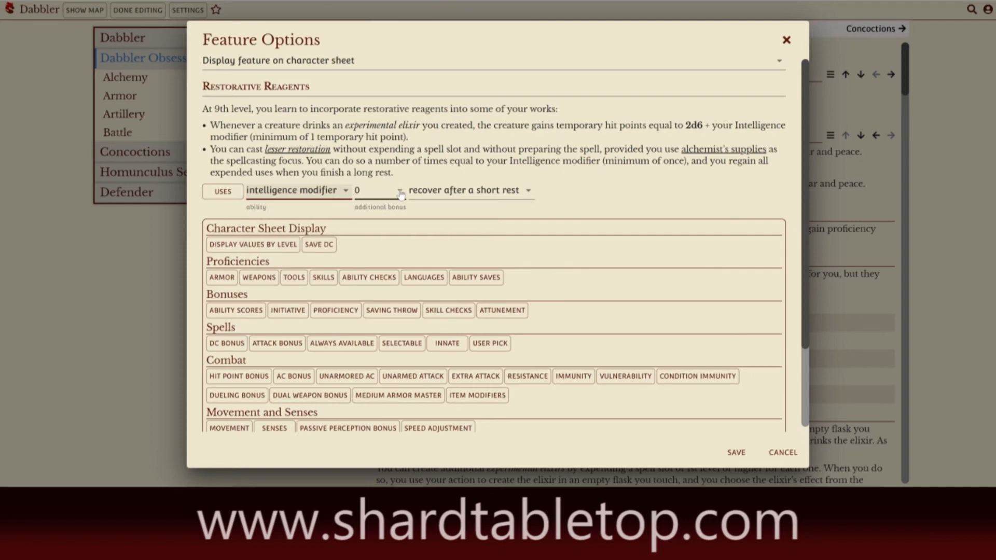
left_click(443, 192)
left_click(444, 218)
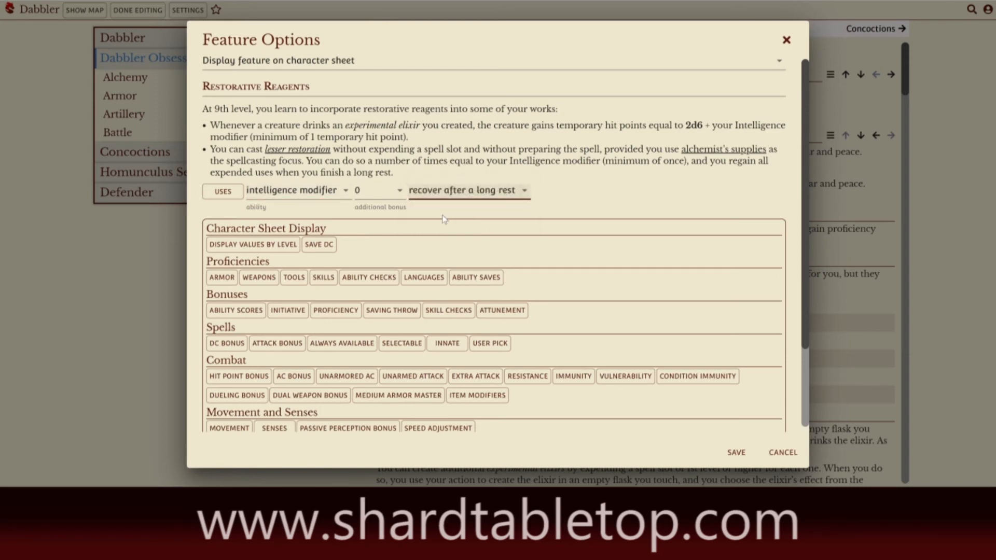
left_click(731, 452)
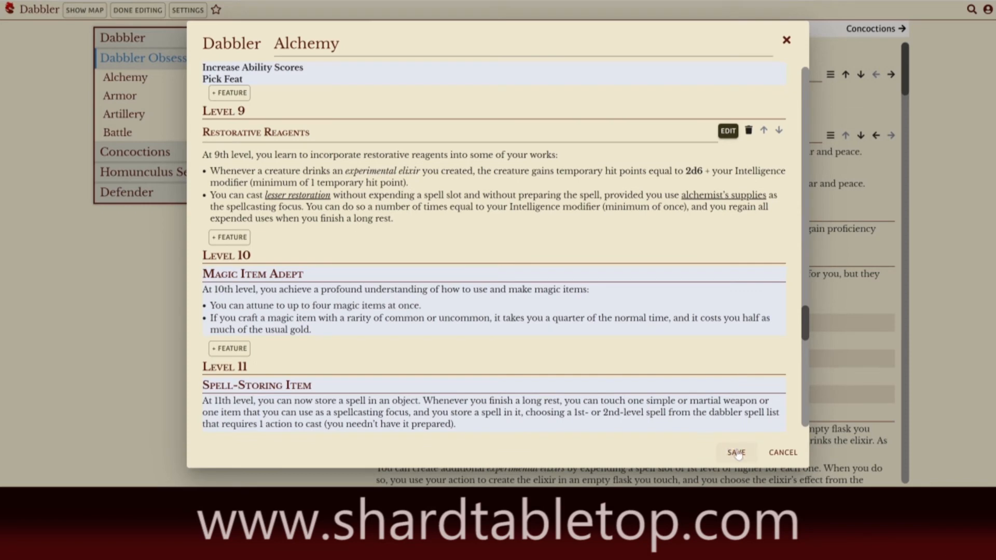
left_click(731, 451)
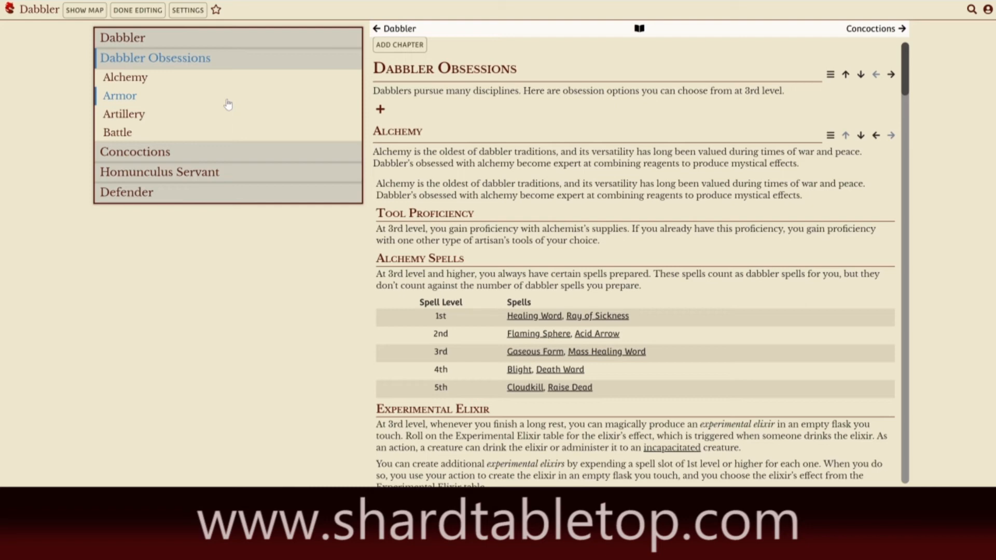
Review the Armor section of Dabbler Obsessions and open the Concoctions chapter
left_click(121, 99)
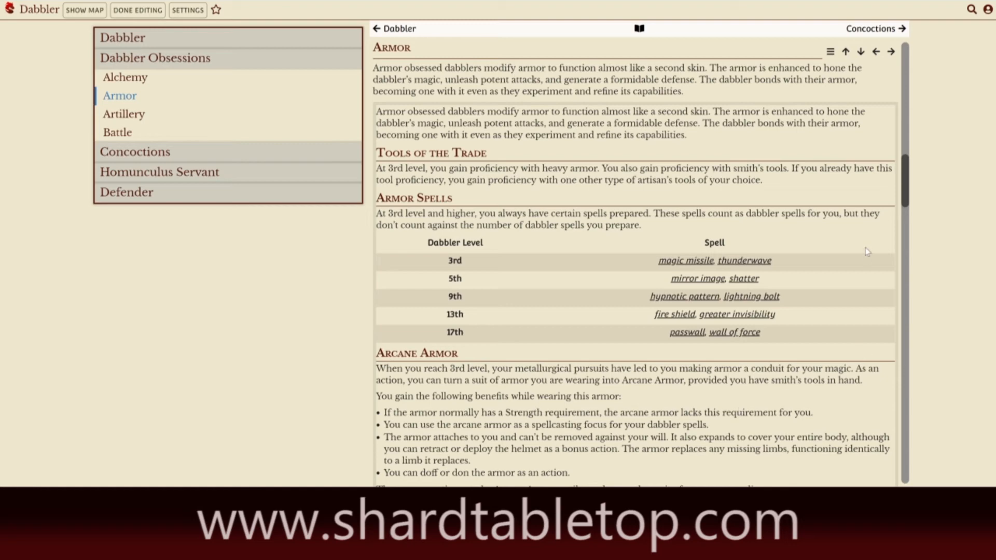
mouse_move(908, 196)
left_mouse_down()
mouse_move(908, 248)
mouse_move(916, 184)
left_mouse_up()
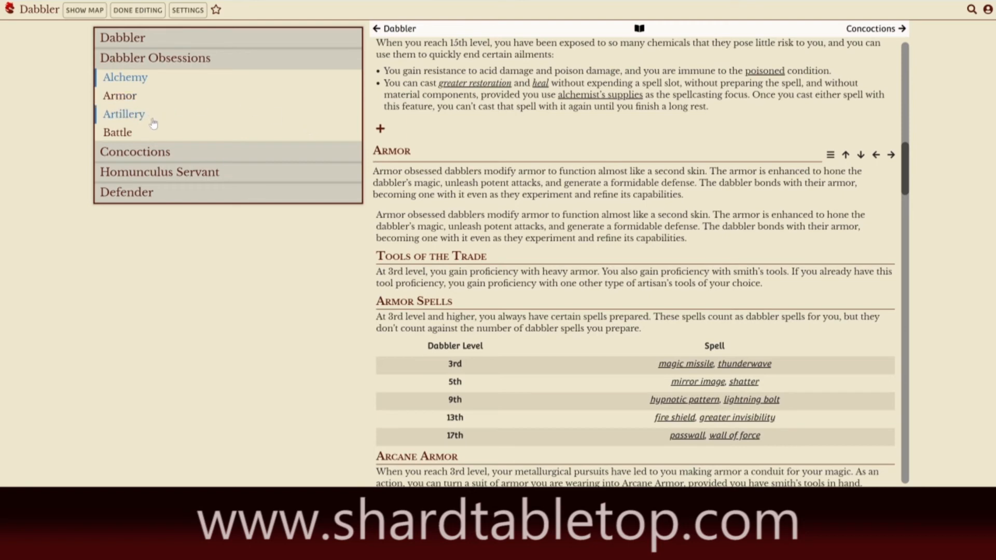
left_click(149, 153)
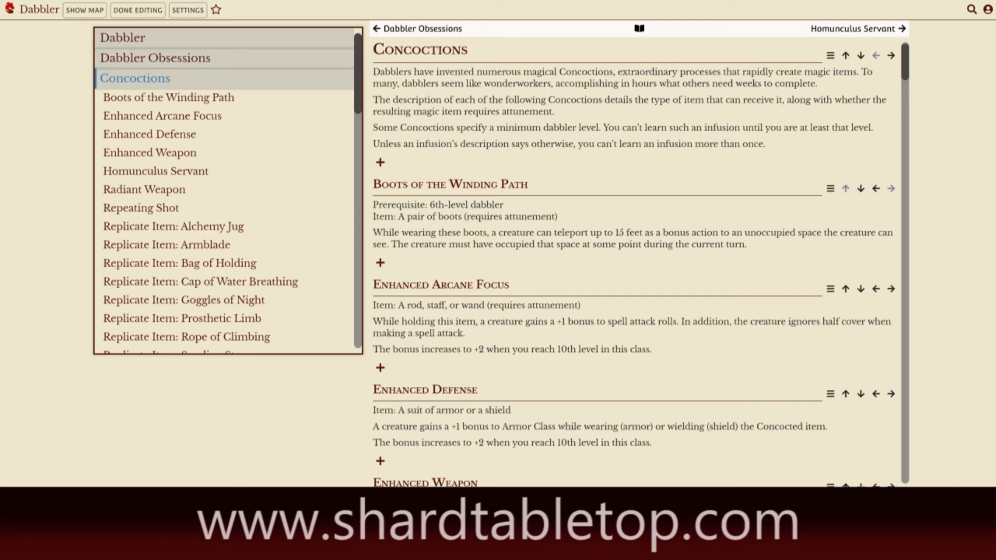
left_click(505, 206)
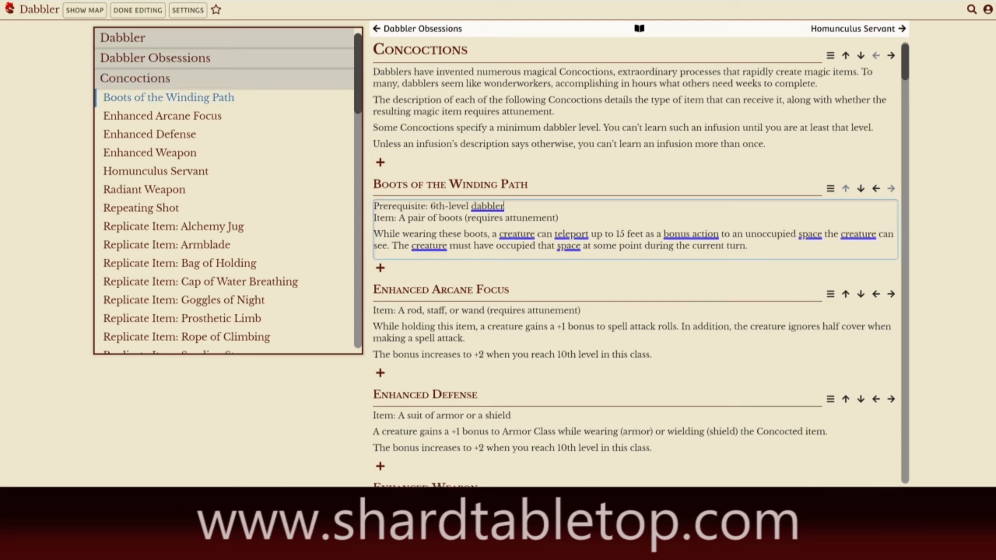
key("Return")
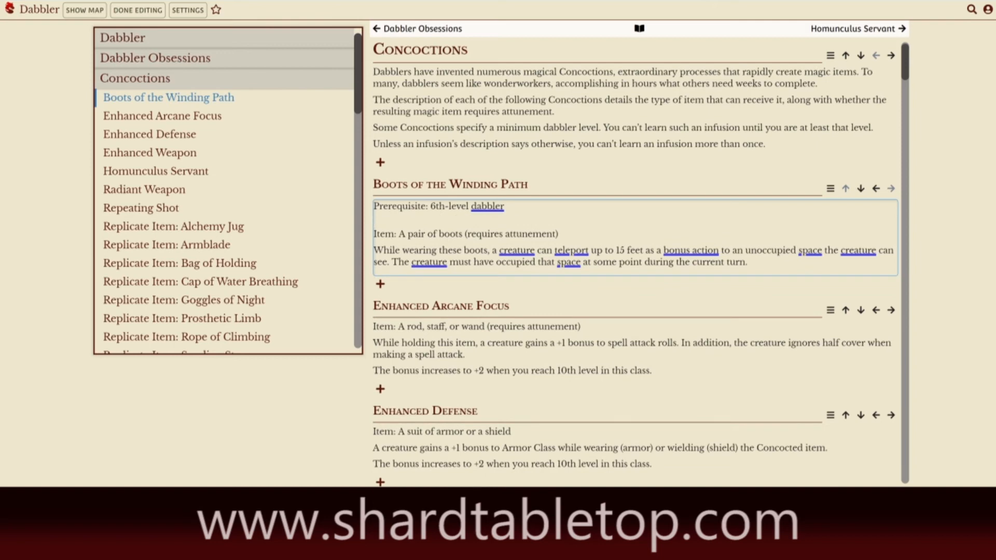
key("BackSpace")
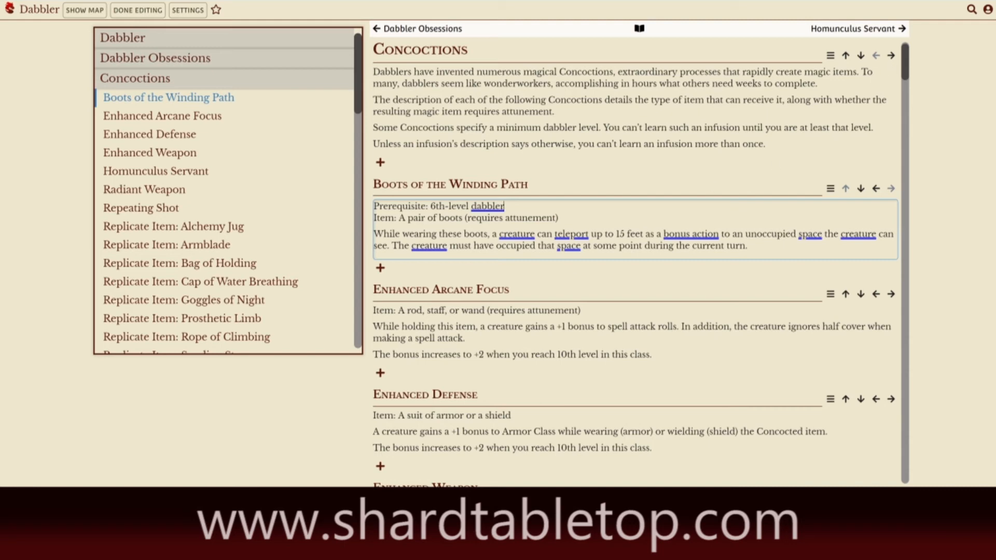
Try converting the Concoctions chapter's child sections to the Concoctions content type, check the preview and discard the converted content
left_click(830, 56)
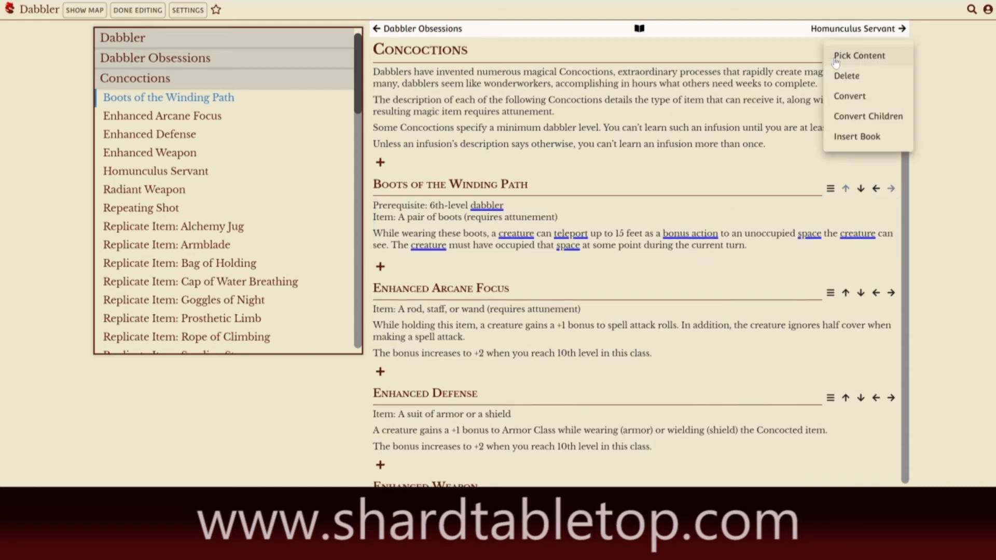
left_click(843, 123)
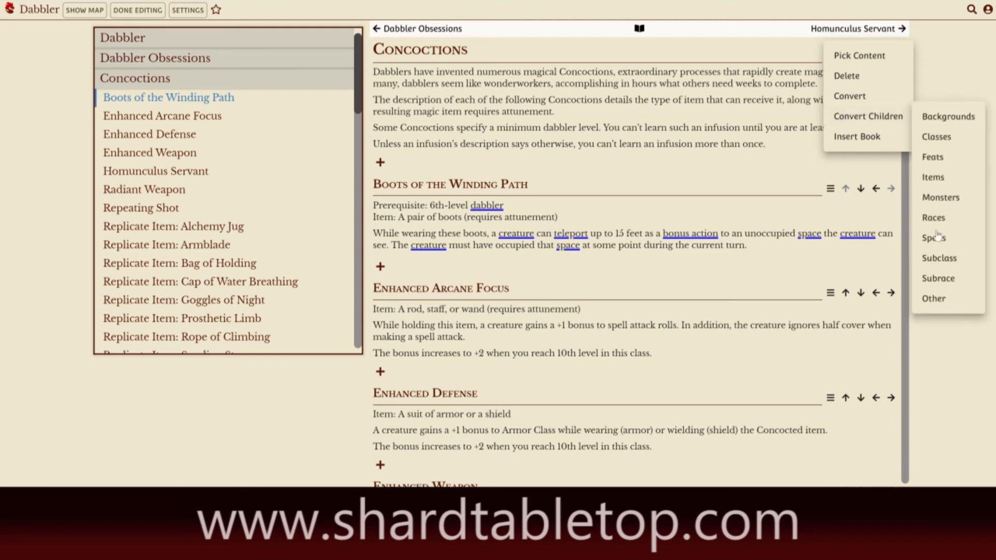
left_click(928, 302)
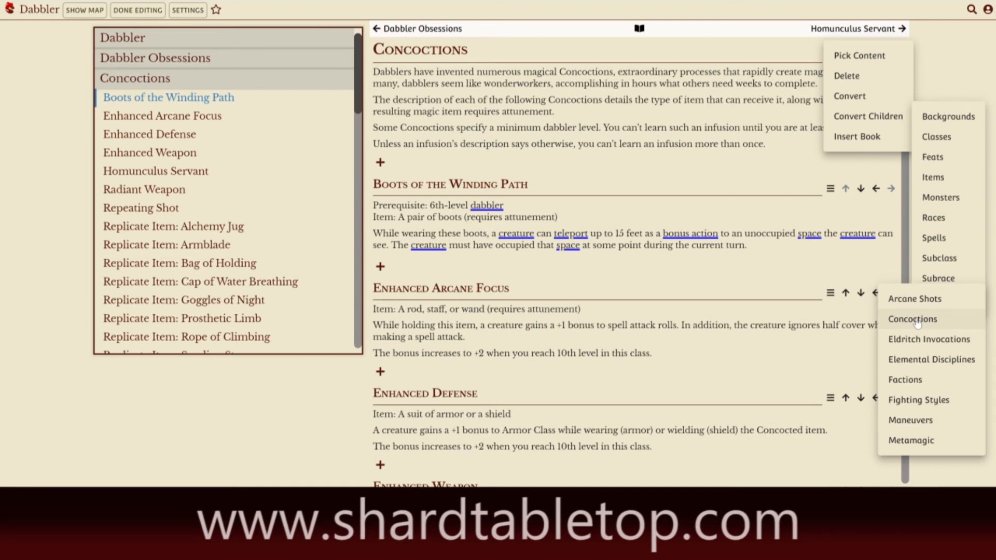
left_click(916, 320)
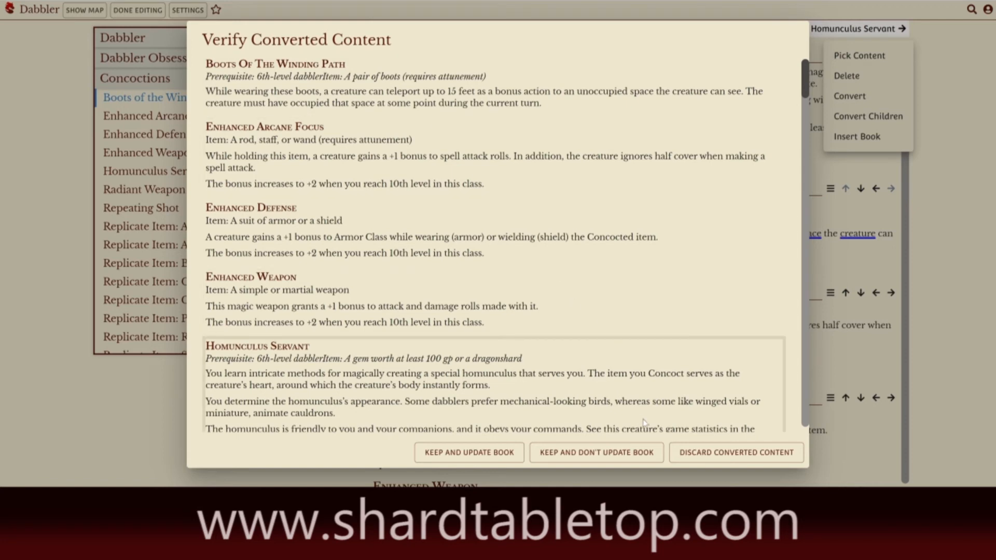
left_click(748, 453)
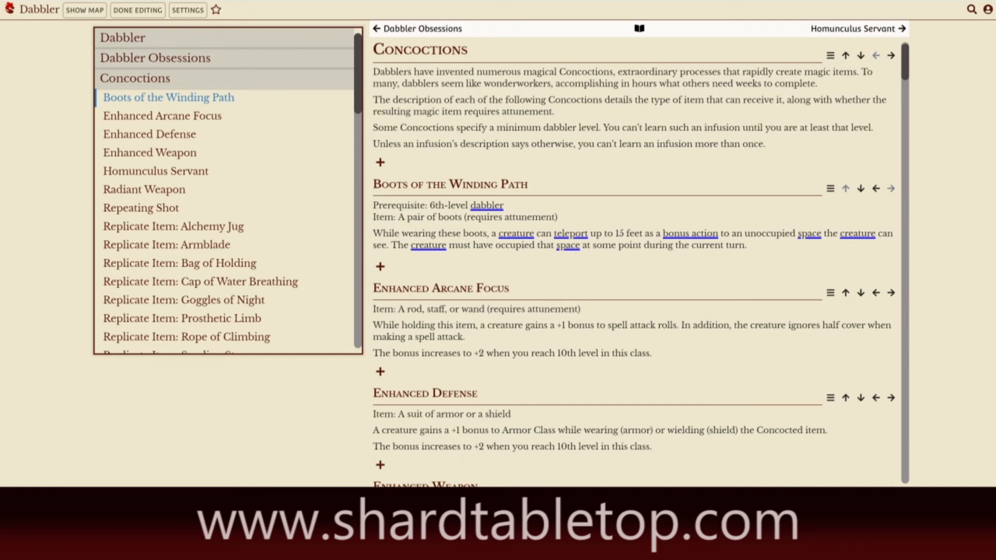
Split the Prerequisite and Item lines of Boots of the Winding Path into separate paragraphs without a blank line between them
left_click(504, 206)
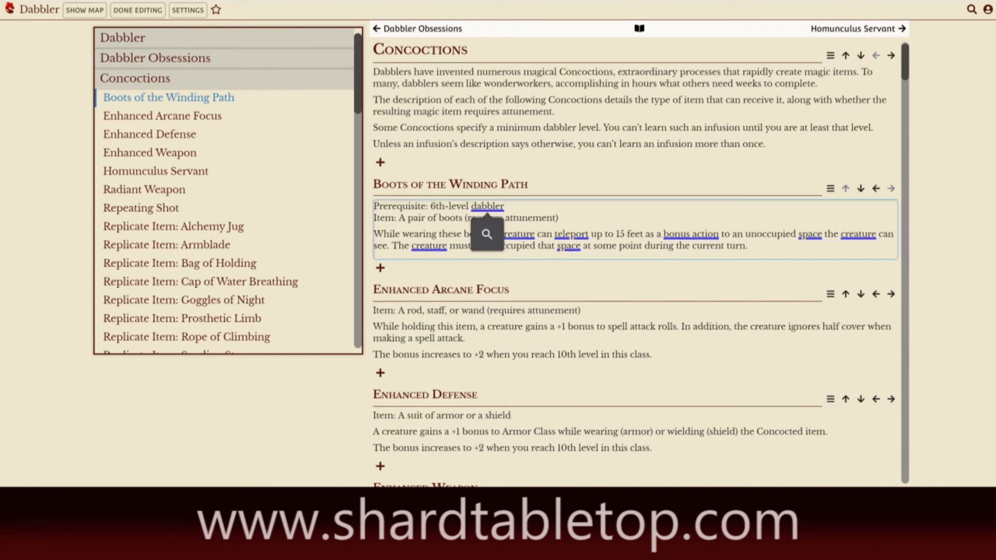
key("Return")
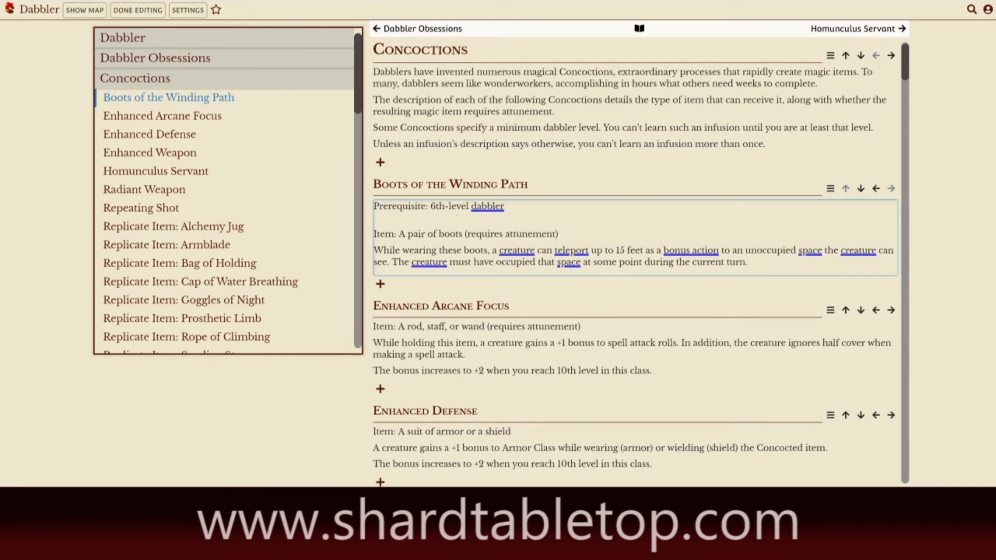
left_click(374, 234)
key("BackSpace")
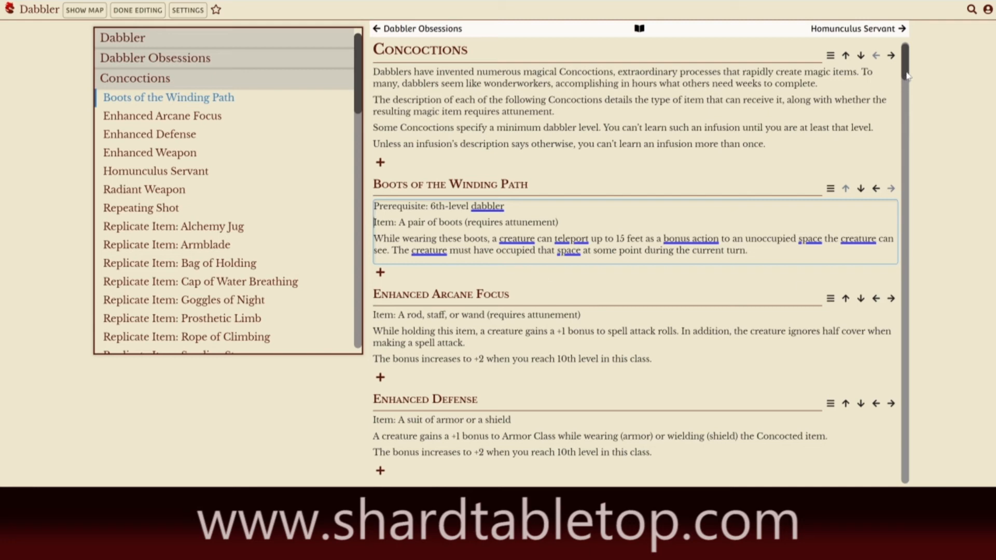
Separate the Prerequisite and Item lines of the Homunculus Servant concoction into their own paragraphs, removing the extra blank line
left_click_drag(907, 76, 908, 112)
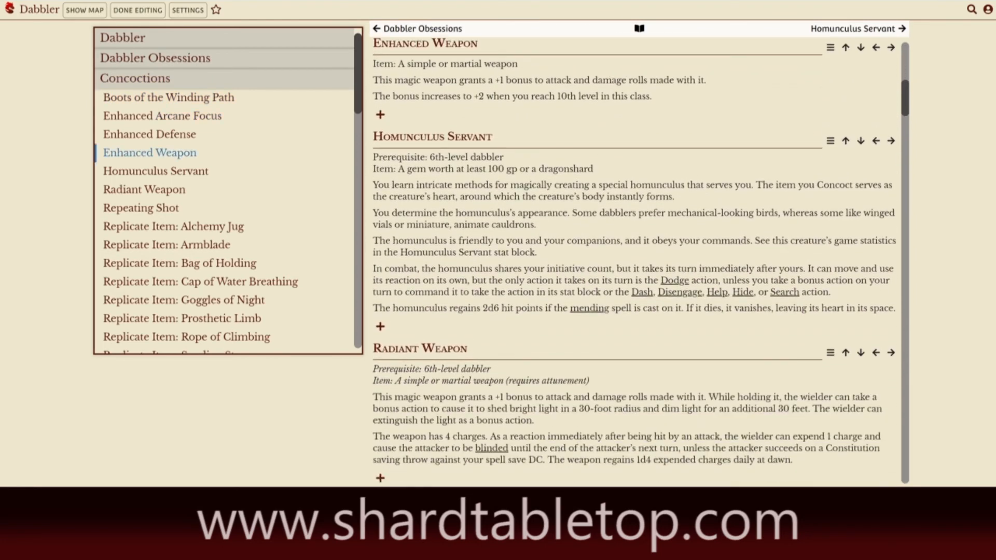
left_click(505, 158)
key("Return")
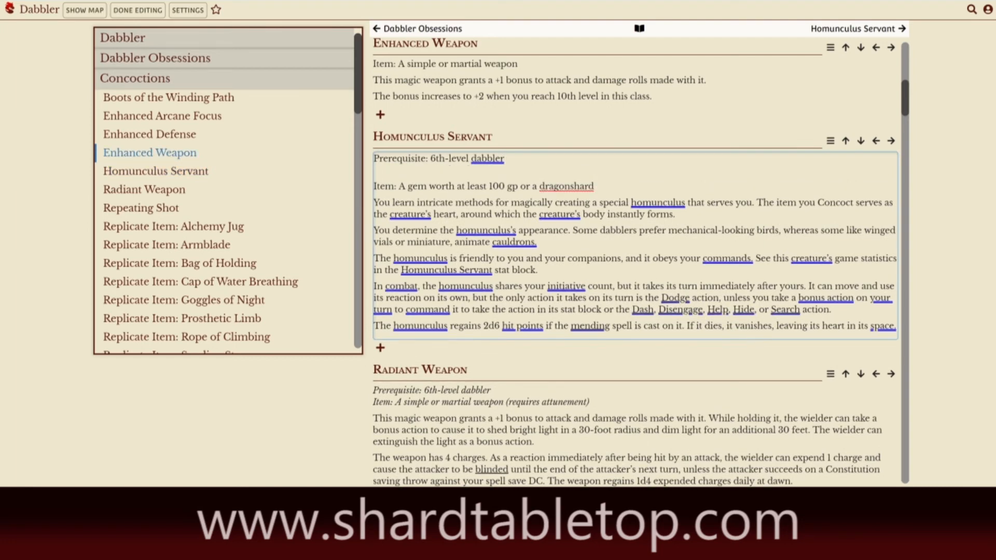
key("Delete")
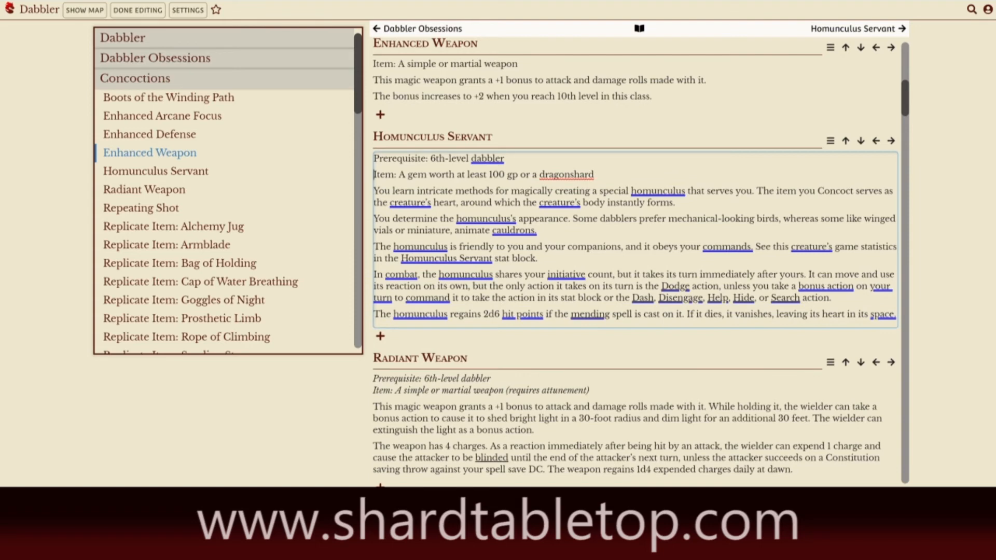
Split the Prerequisite and Item lines of the Radiant Weapon concoction into separate paragraphs without a blank line between them
left_click(375, 396)
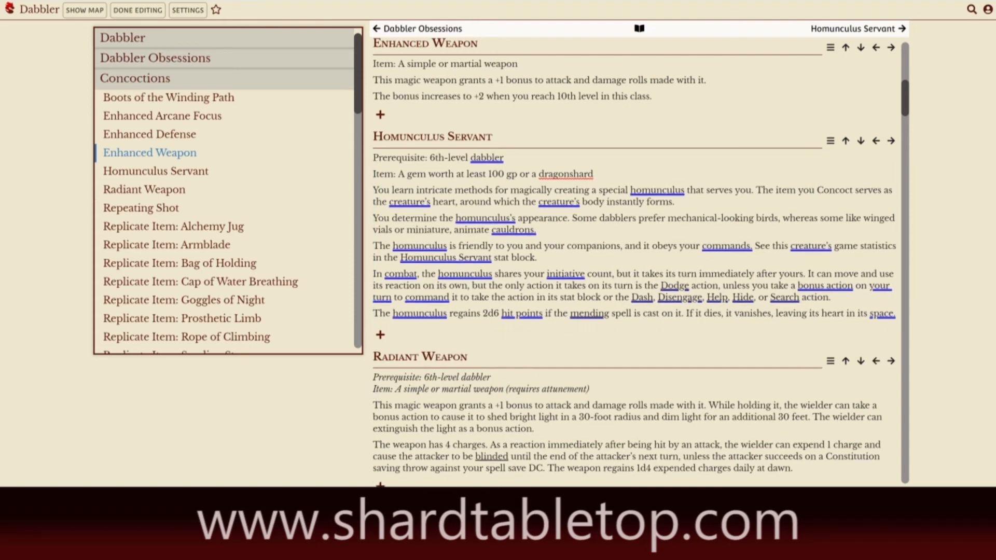
left_click(375, 378)
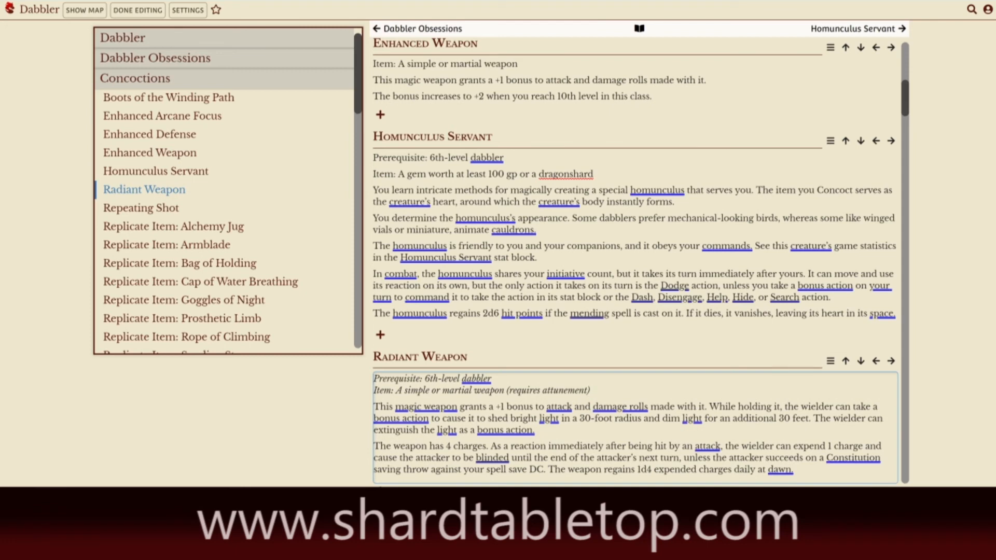
key("Return")
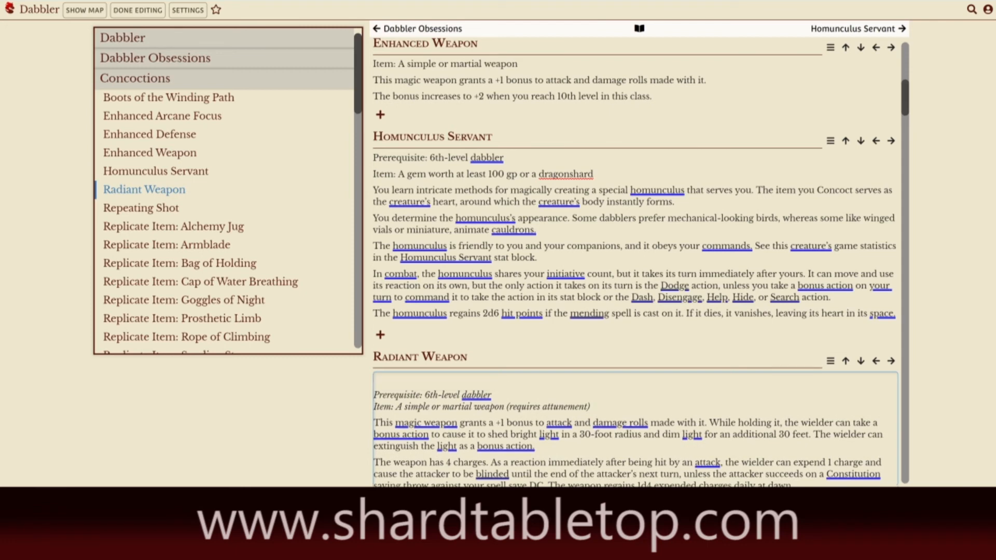
key("BackSpace")
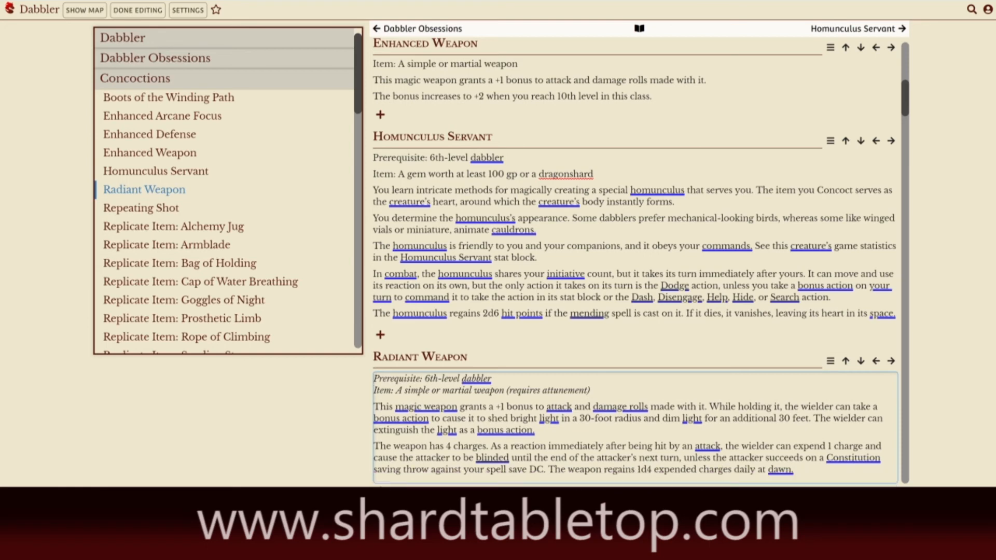
key("BackSpace")
key("Return")
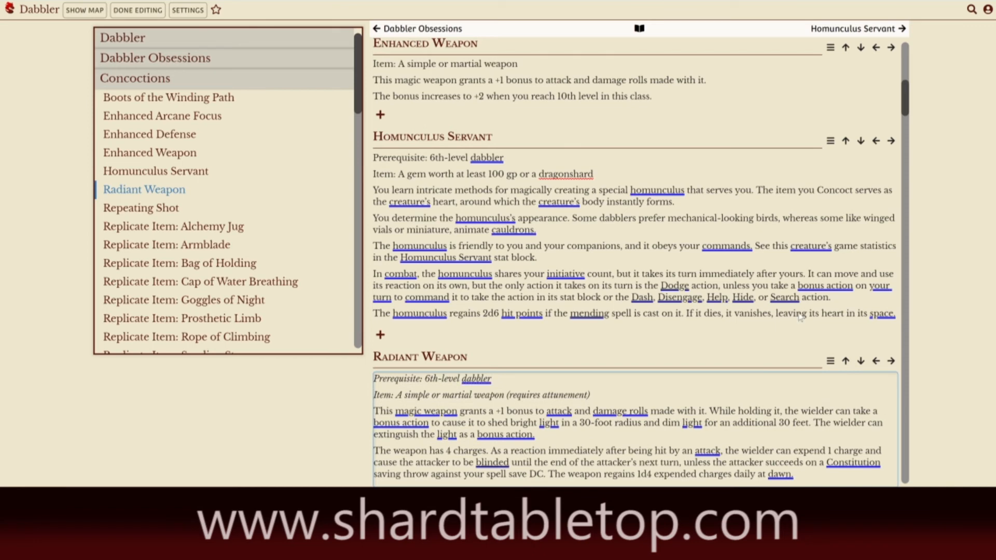
Separate the Prerequisite and Item lines of the Repulsion Shield concoction near the end of the chapter into their own paragraphs
left_click_drag(905, 104, 922, 269)
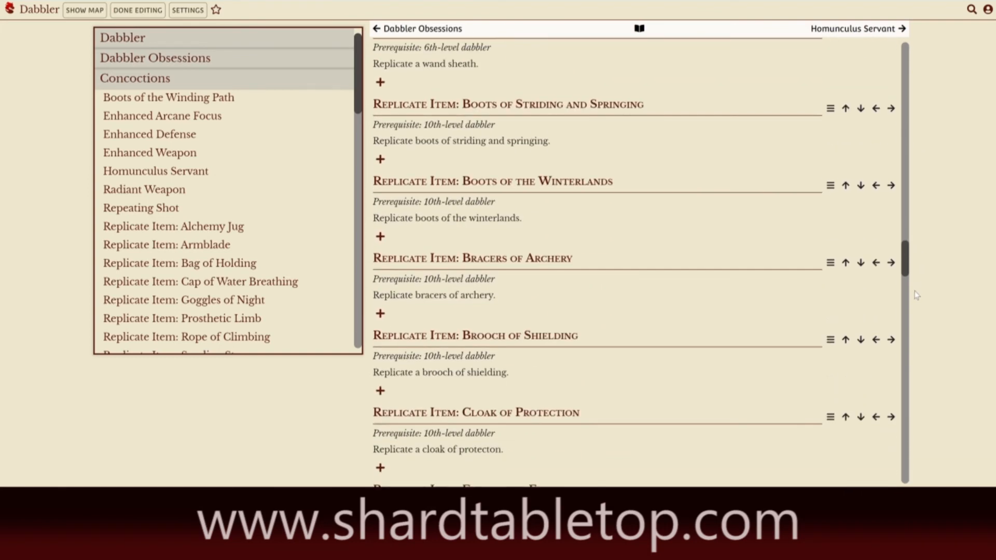
left_click(904, 339)
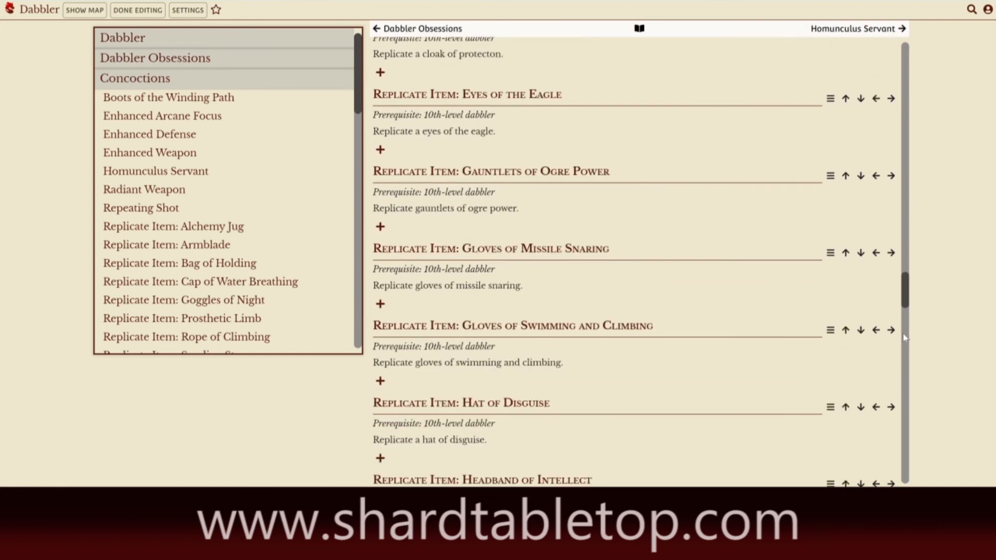
left_click(906, 384)
left_click(907, 415)
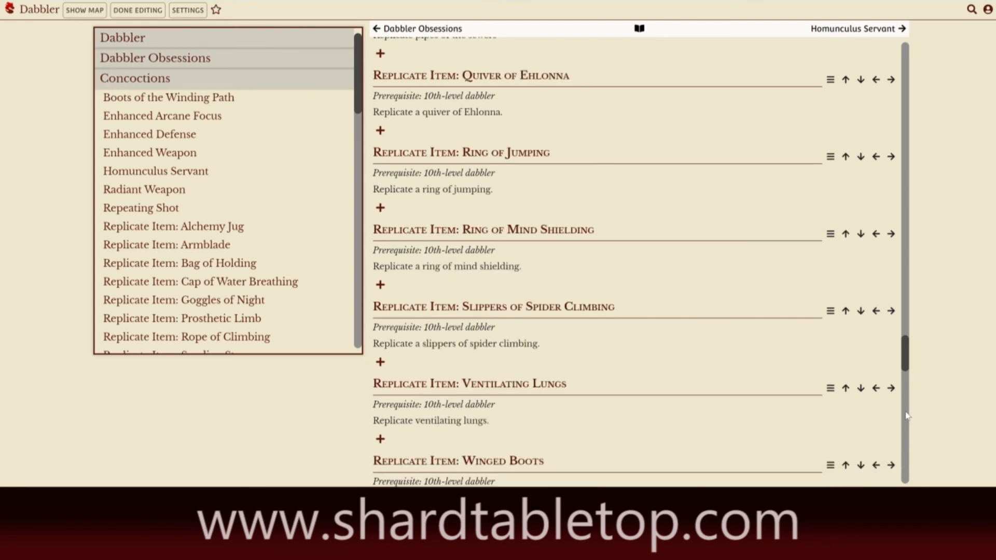
left_click(906, 443)
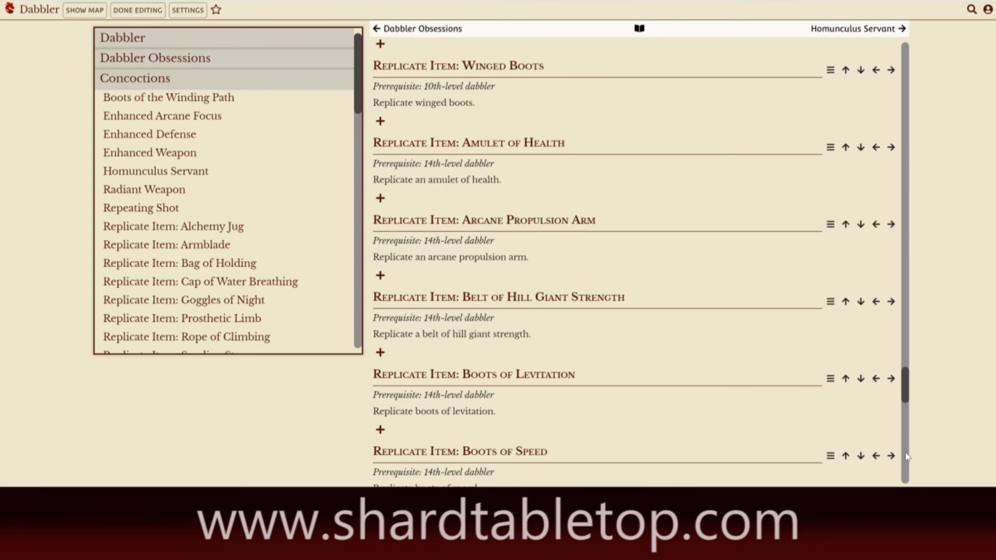
left_click(907, 457)
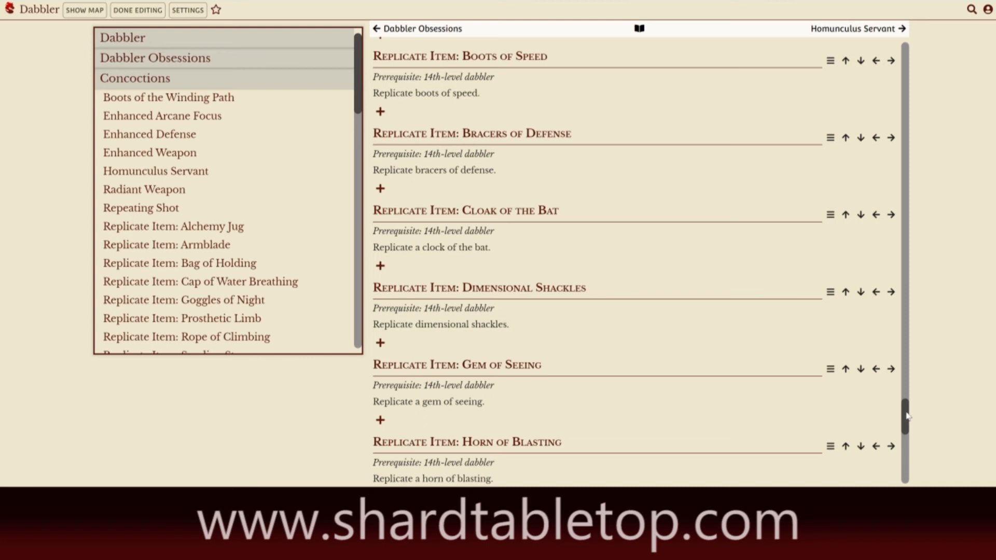
left_click_drag(907, 415, 907, 463)
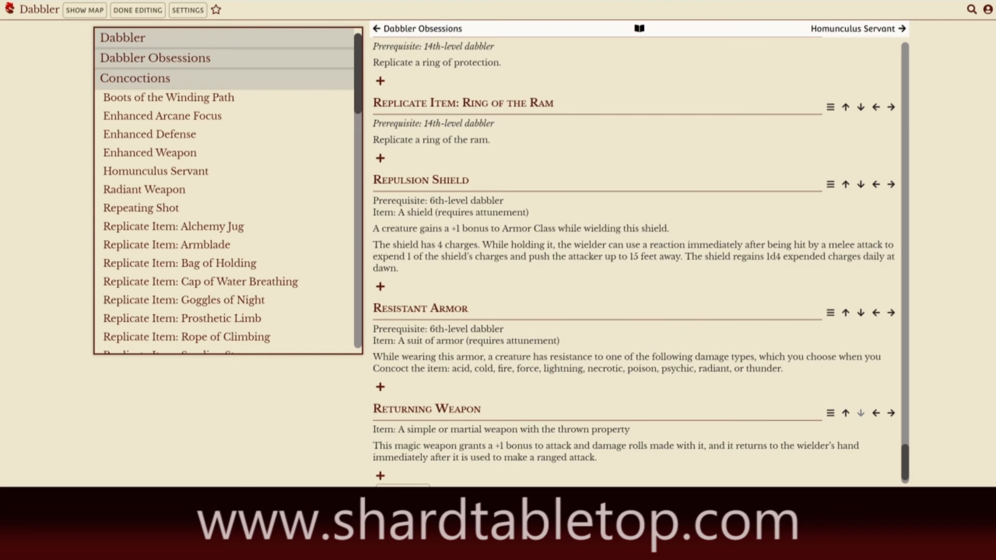
left_click(374, 213)
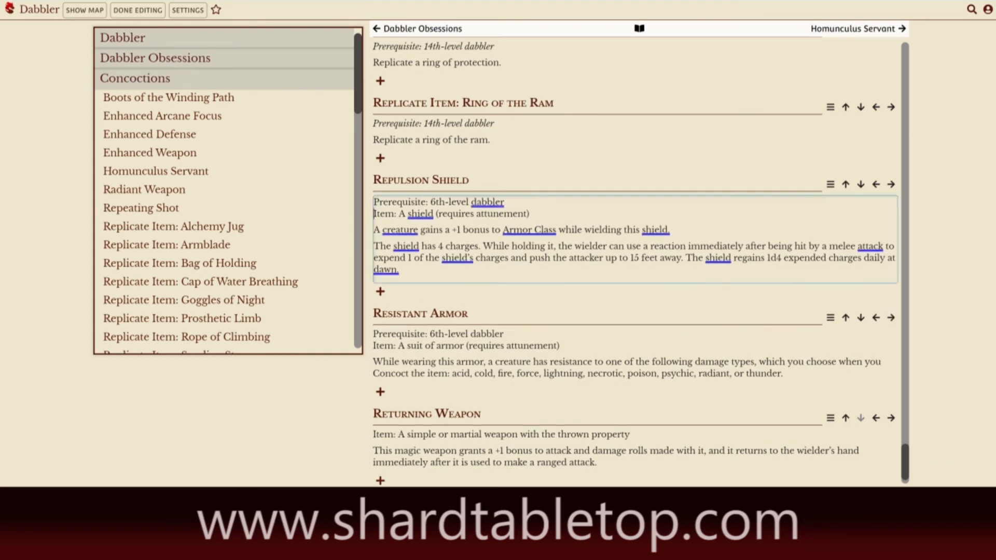
key("BackSpace")
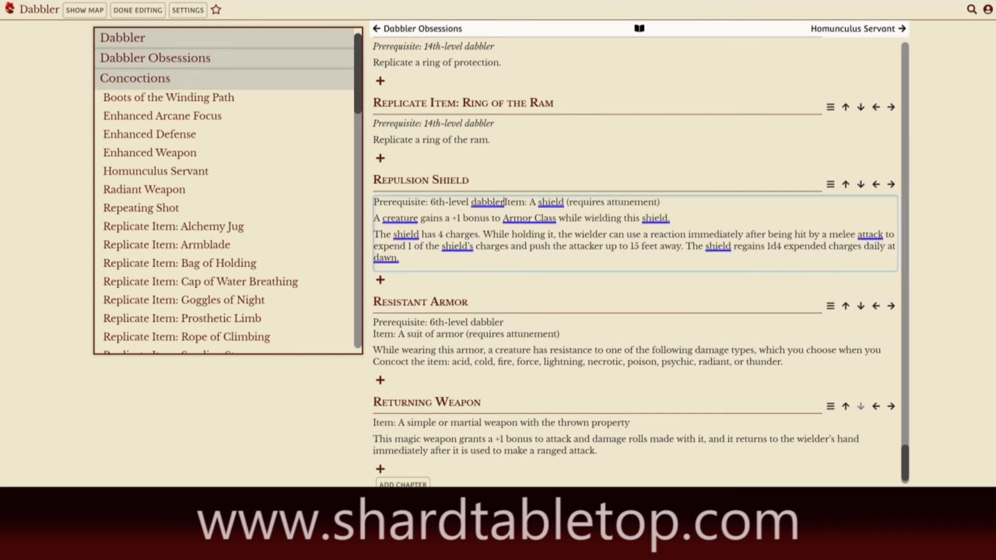
key("Return")
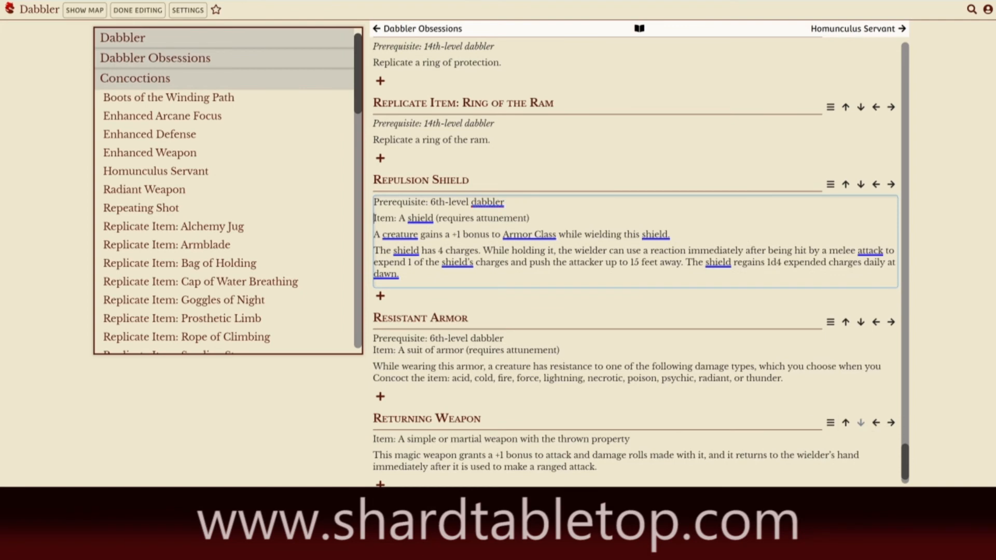
Separate the Prerequisite and Item lines of the Resistant Armor concoction into their own paragraphs
left_click(374, 351)
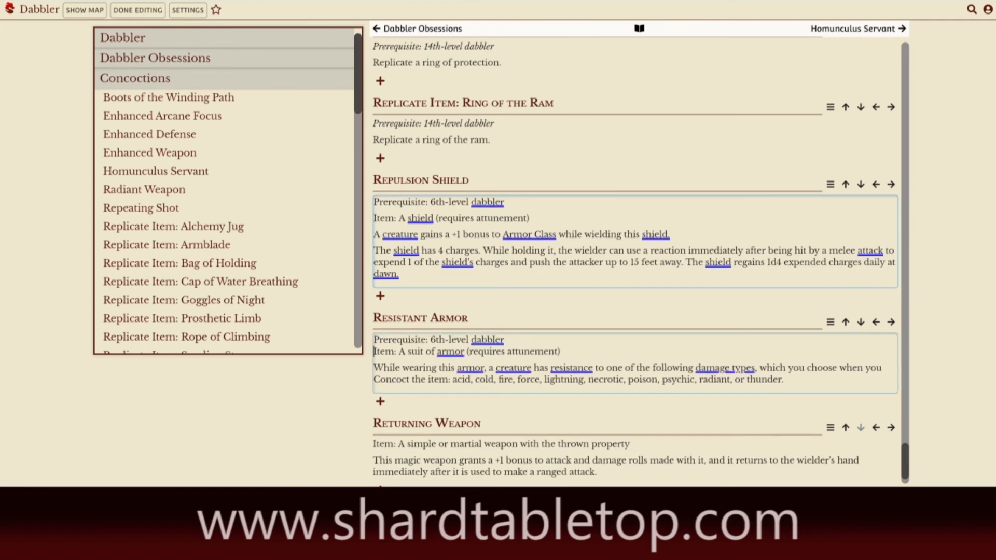
key("BackSpace")
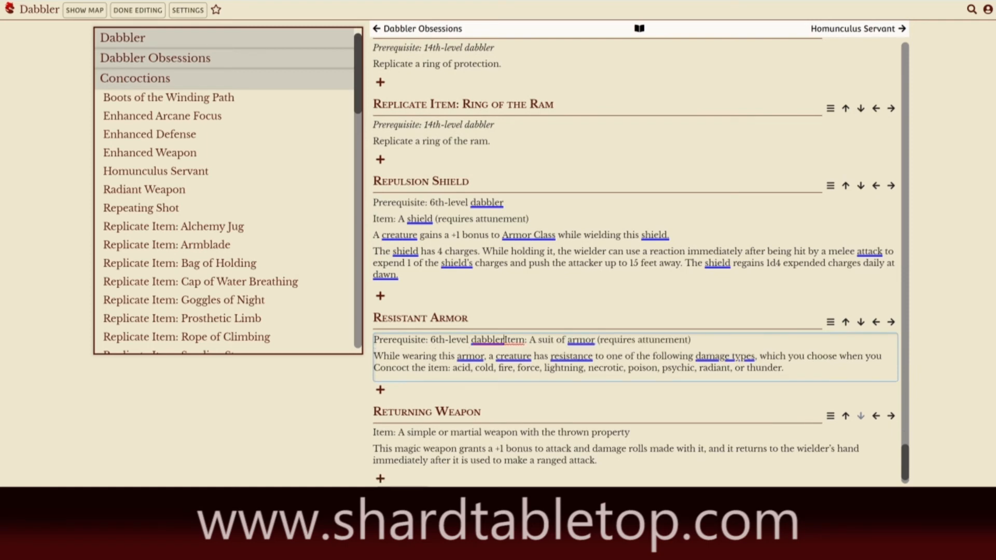
key("Return")
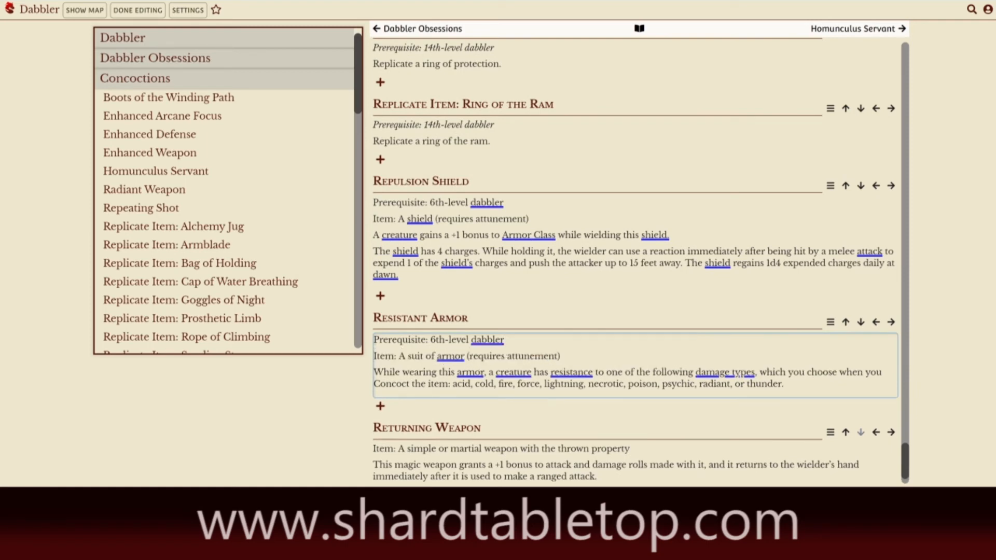
Return to the start of the Concoctions chapter and convert its child sections to the Concoctions content type
left_click_drag(906, 470, 906, 482)
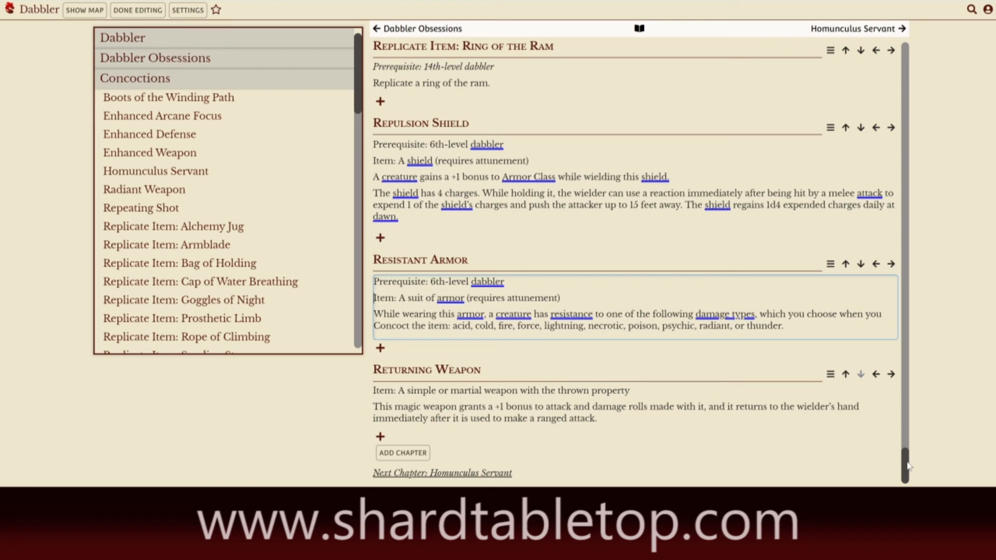
left_click(246, 86)
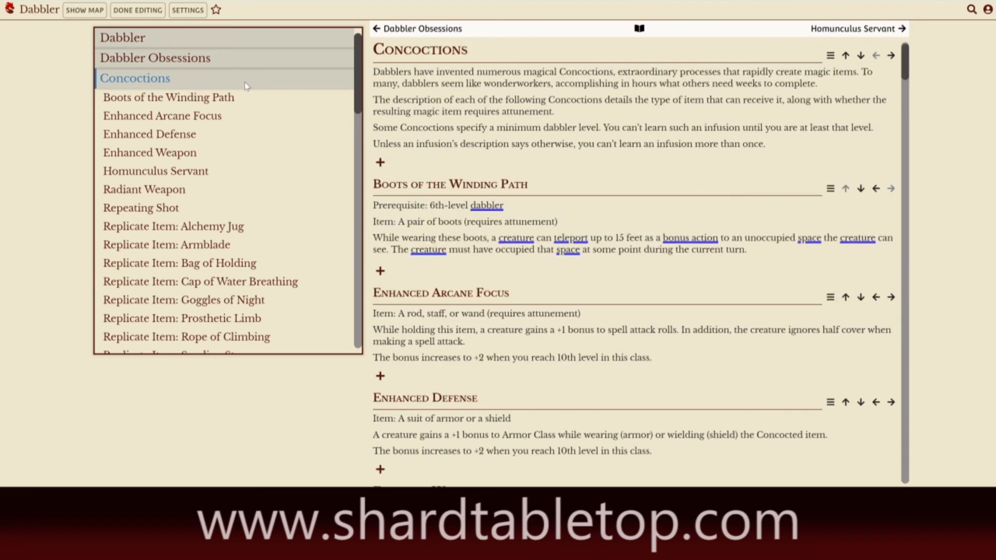
left_click(830, 56)
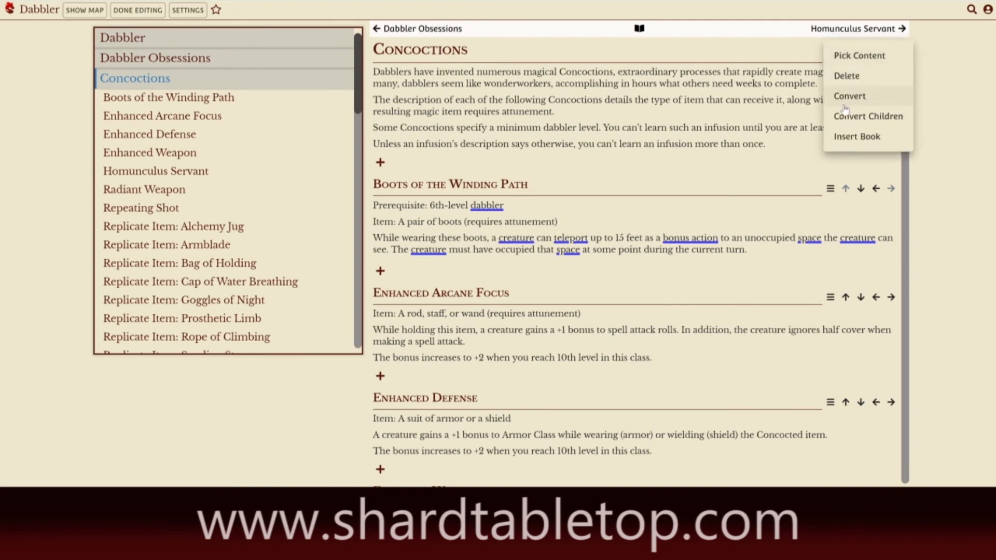
mouse_move(846, 116)
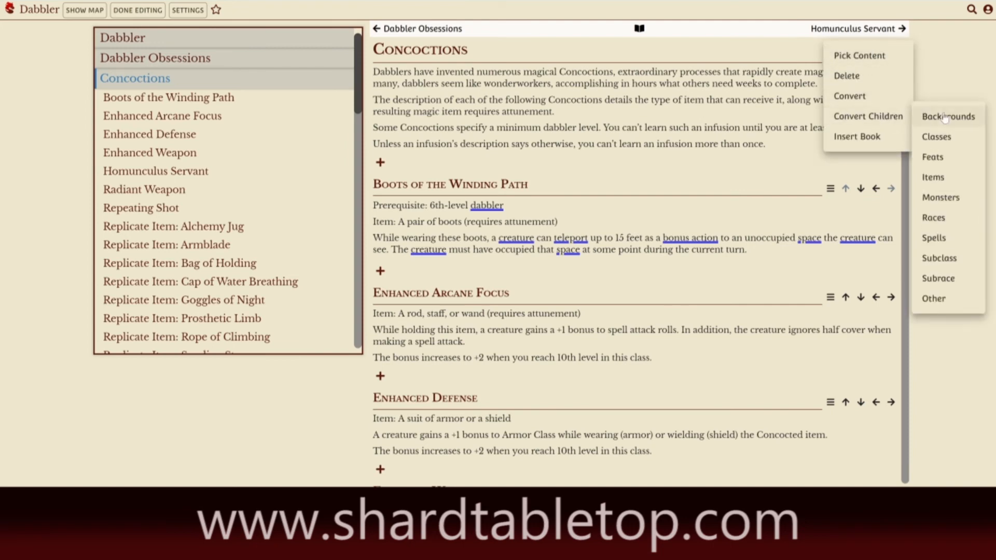
mouse_move(935, 300)
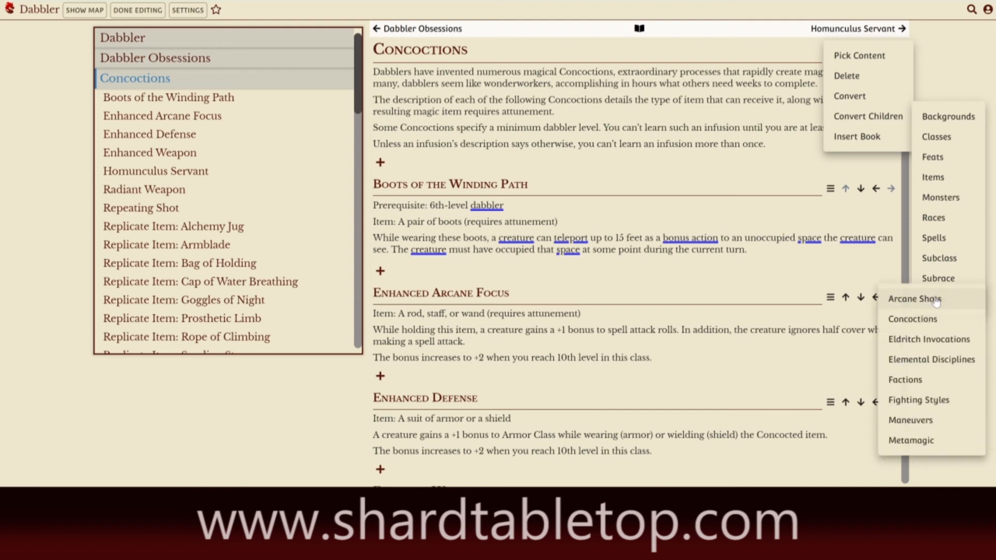
left_click(919, 319)
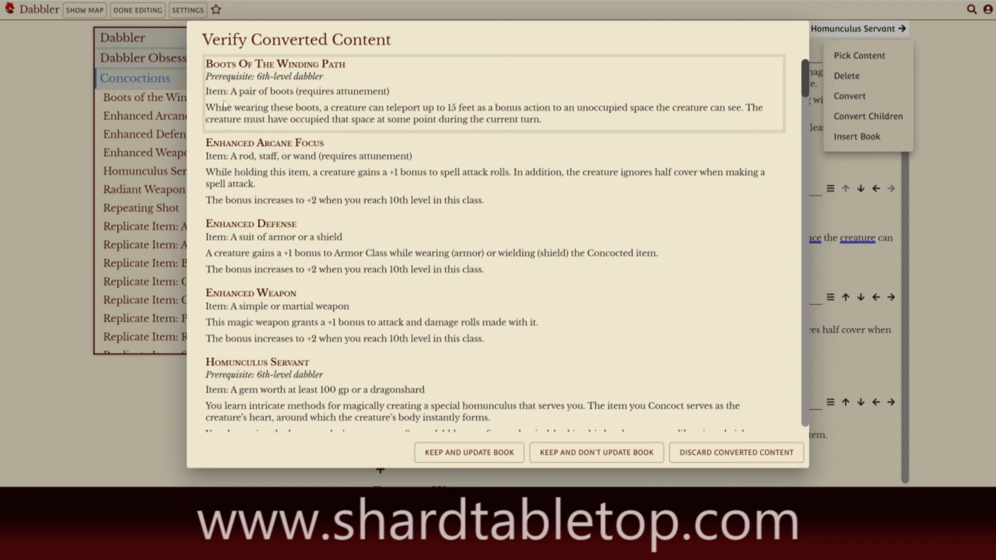
Check and save the converted Boots of the Winding Path entry, then keep all converted content and update the book
left_click(415, 113)
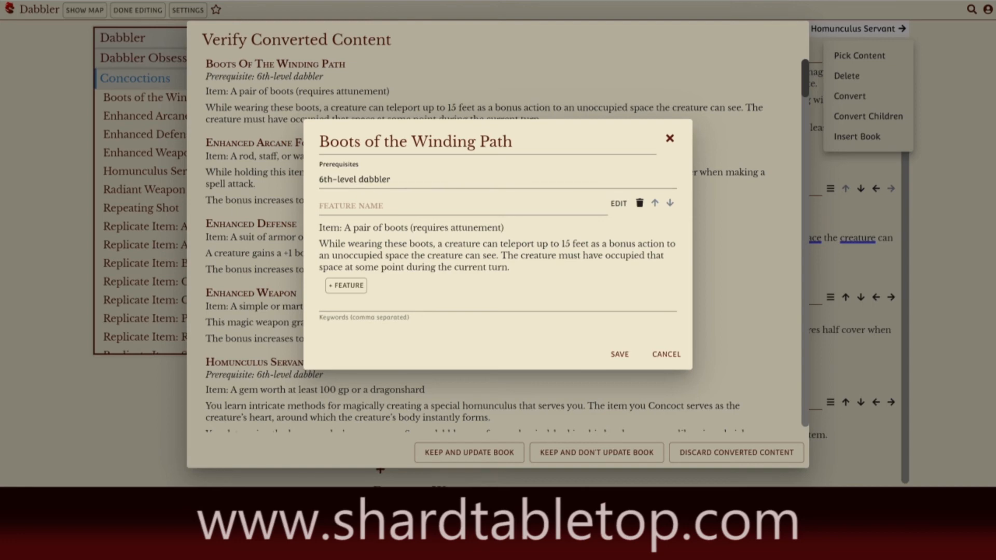
left_click(619, 355)
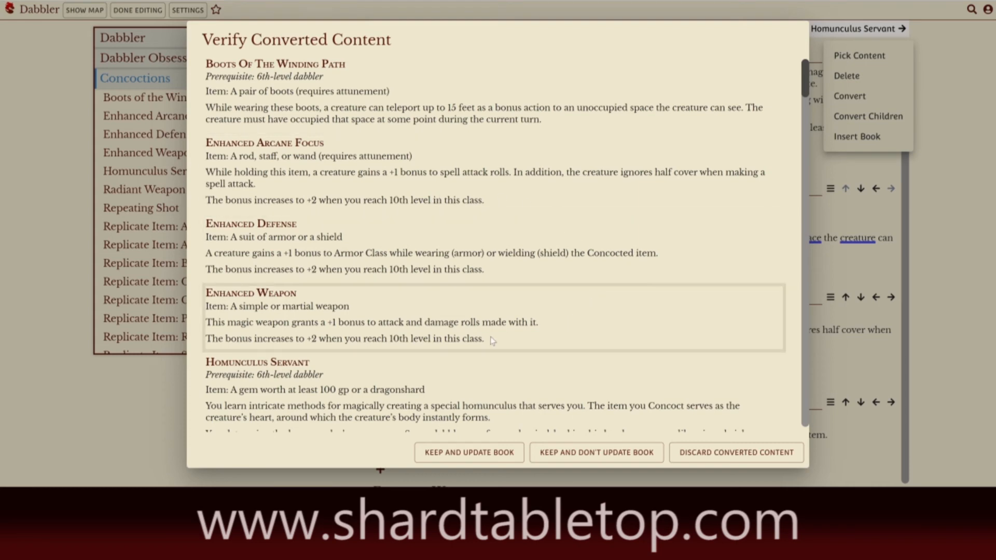
left_click(442, 452)
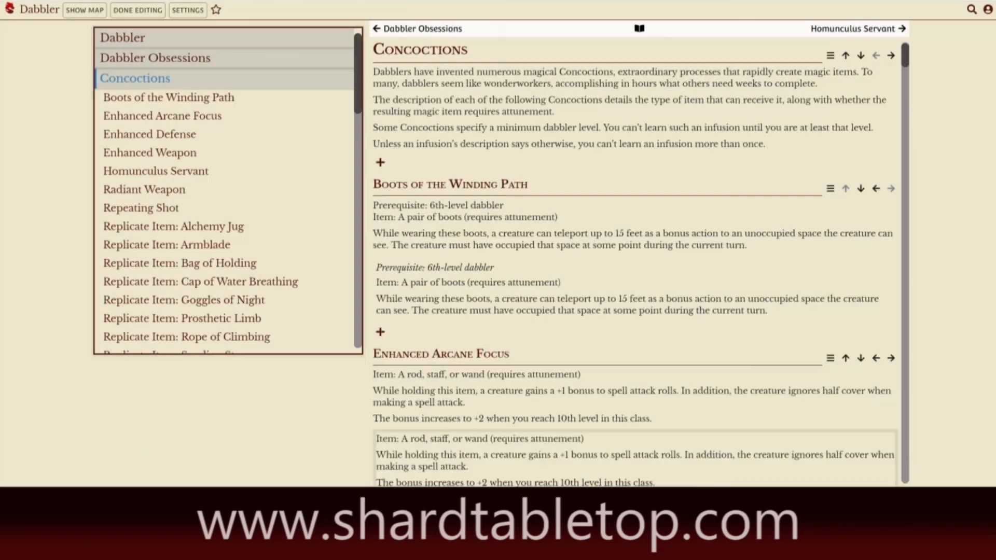
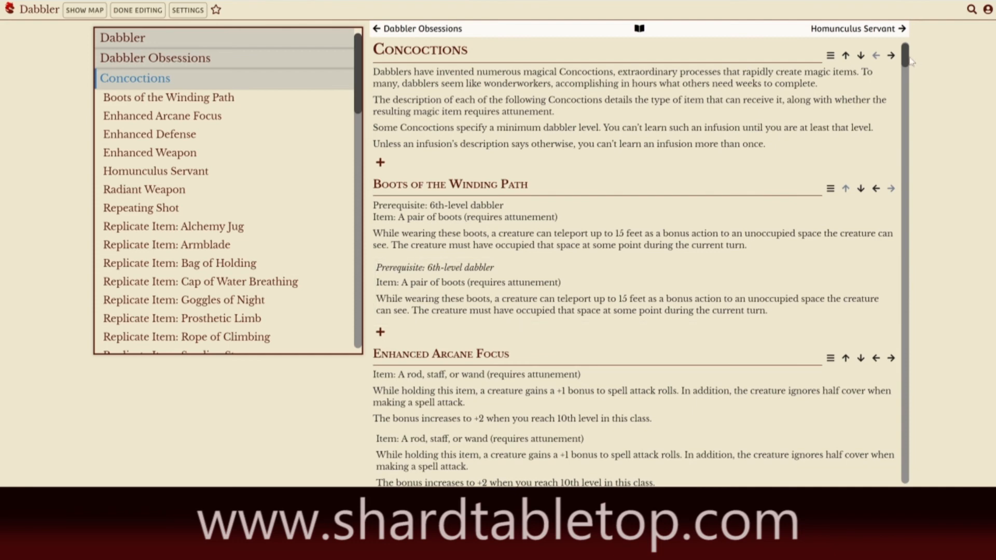
Add a Create Item ability for a specific item to the Enhanced Arcane Focus feature and make it require attunement
scroll(908, 59, "down", 3)
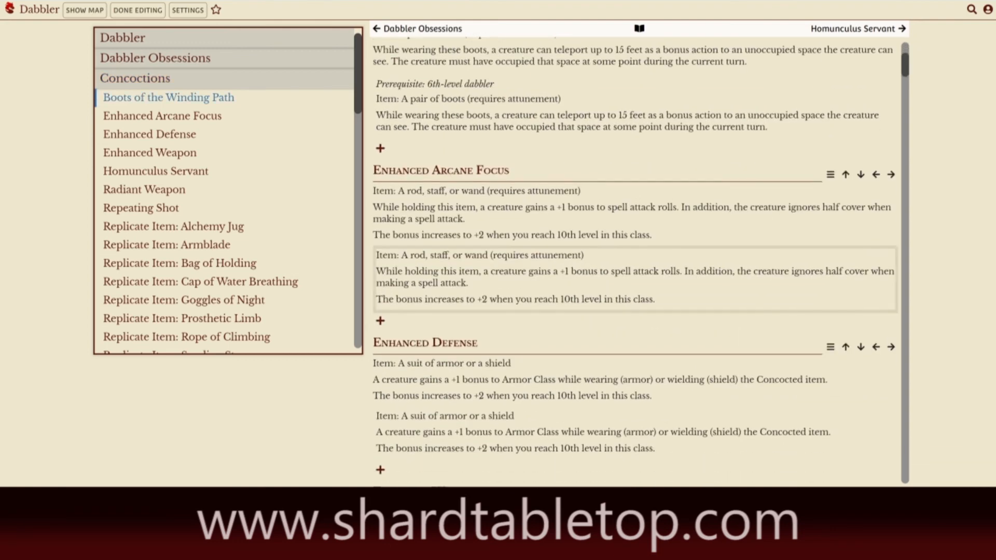
left_click(443, 284)
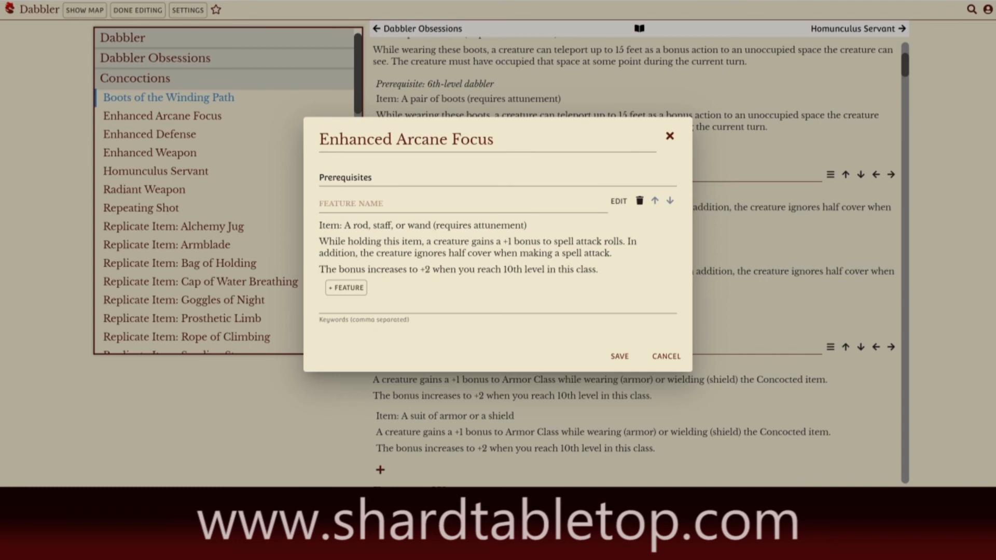
left_click(620, 202)
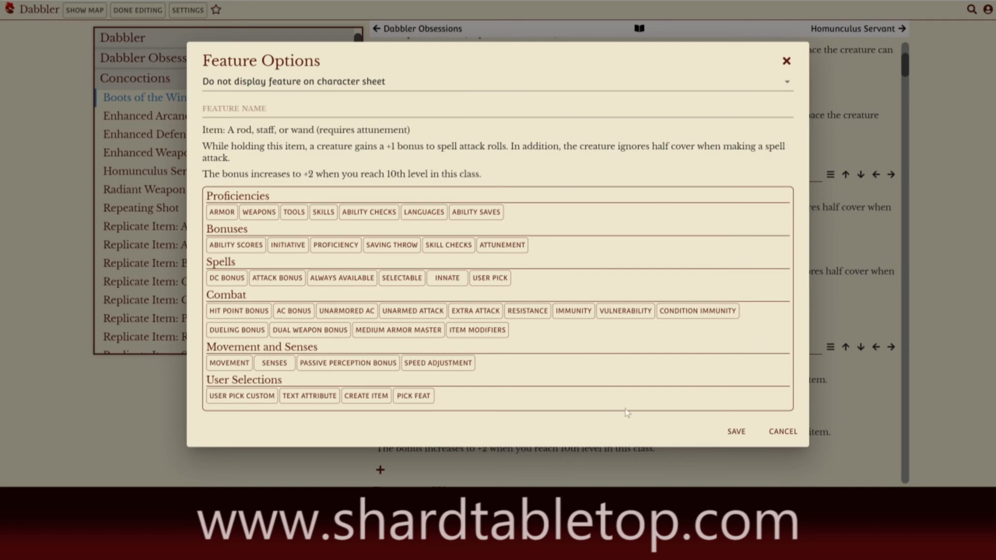
left_click(362, 398)
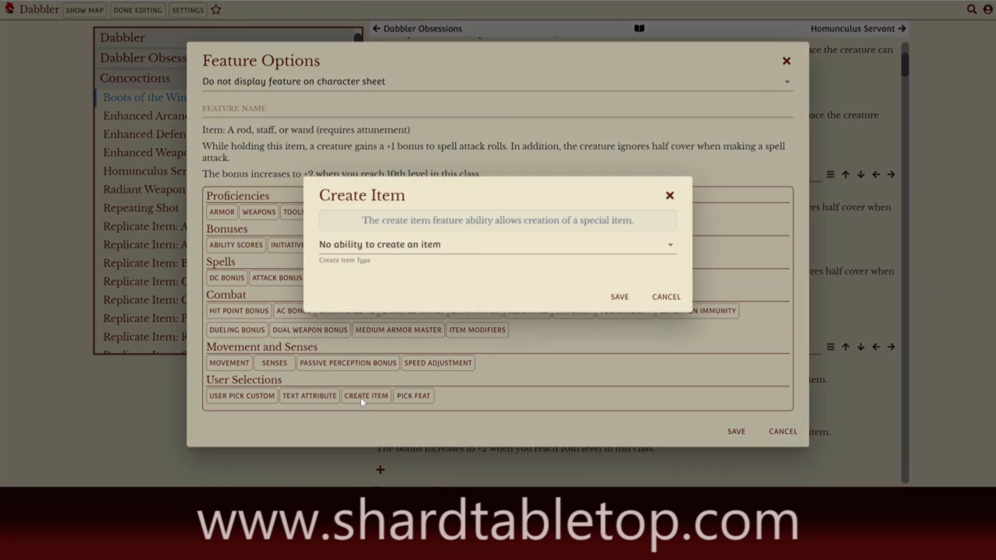
left_click(419, 245)
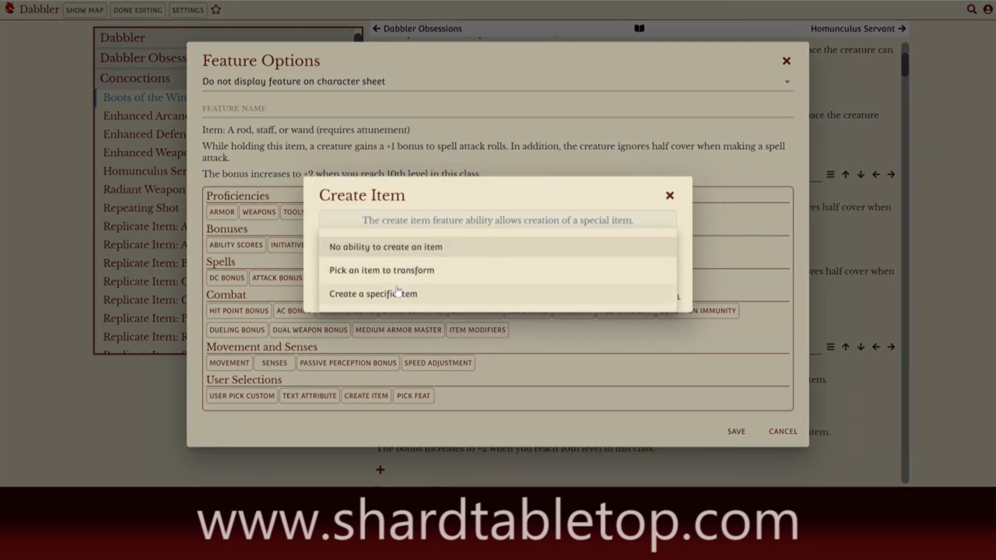
left_click(396, 294)
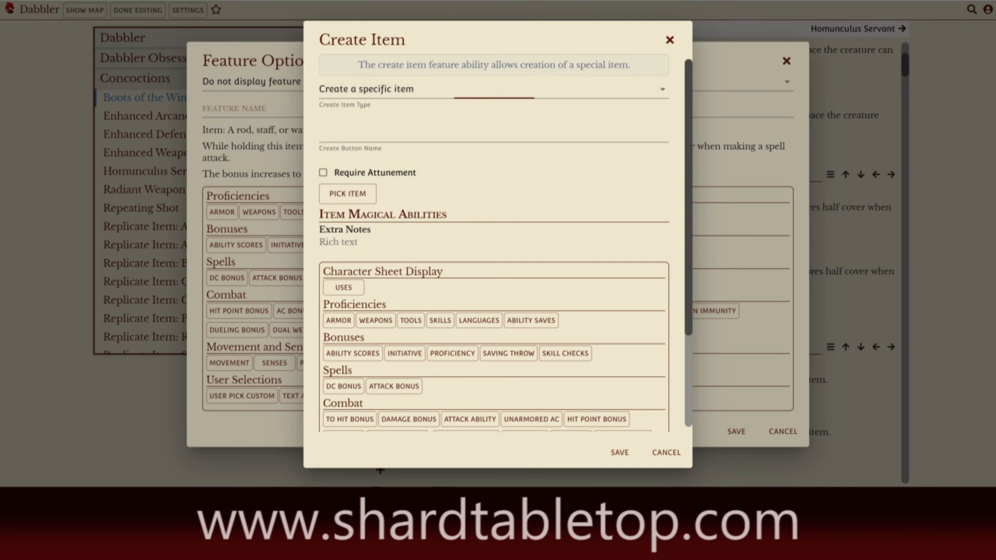
left_click_drag(494, 30, 566, 35)
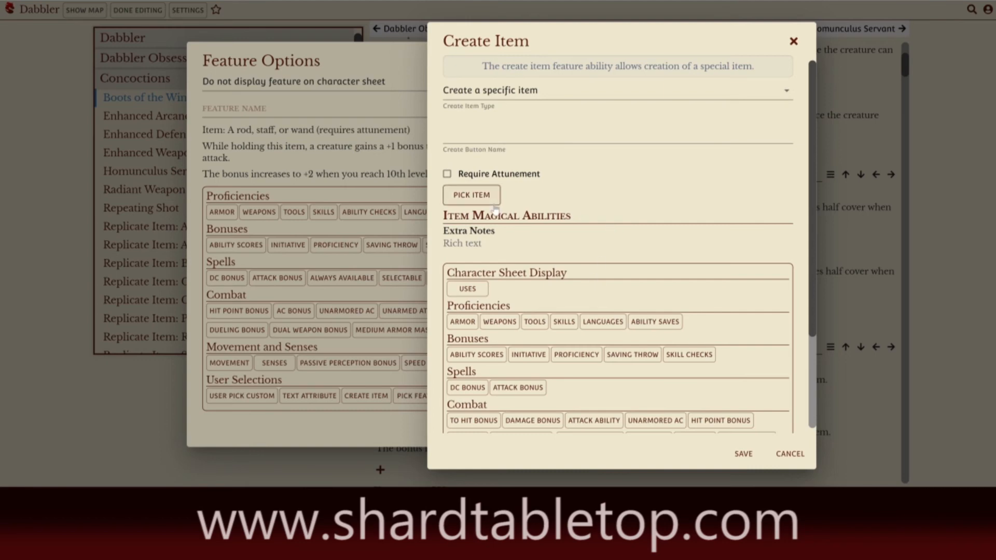
left_click(447, 175)
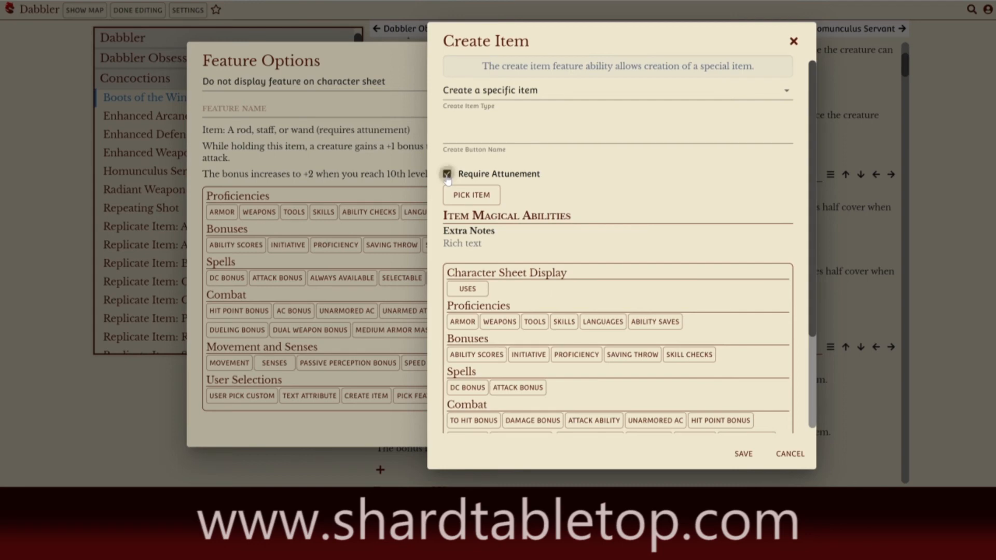
Leave the specific item unpicked and change the create item type to Pick an item to transform
left_click(479, 198)
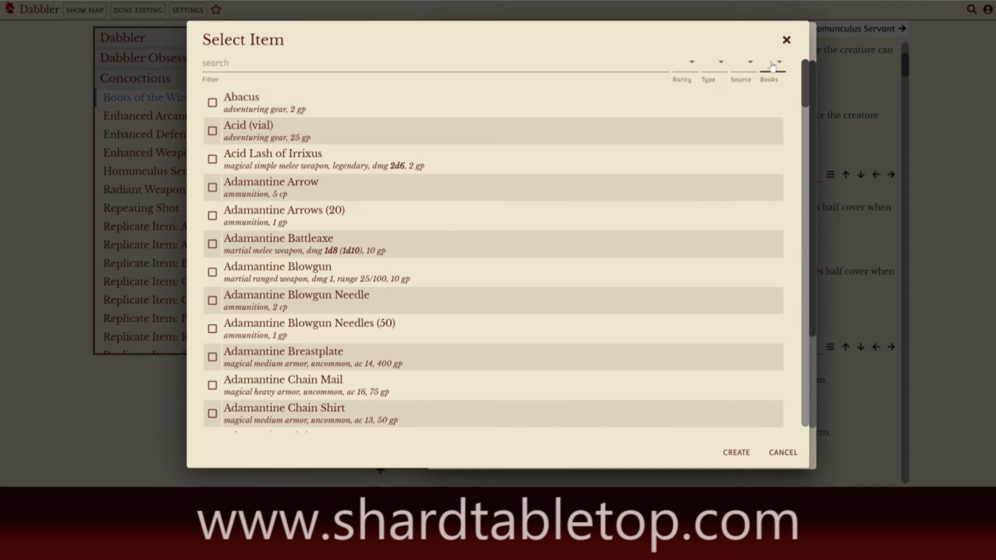
left_click(786, 40)
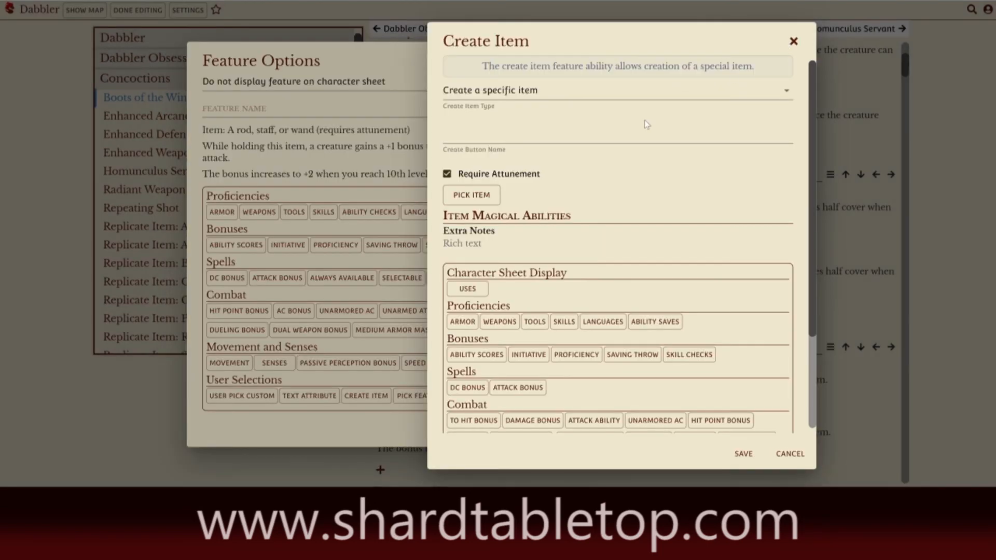
left_click(498, 101)
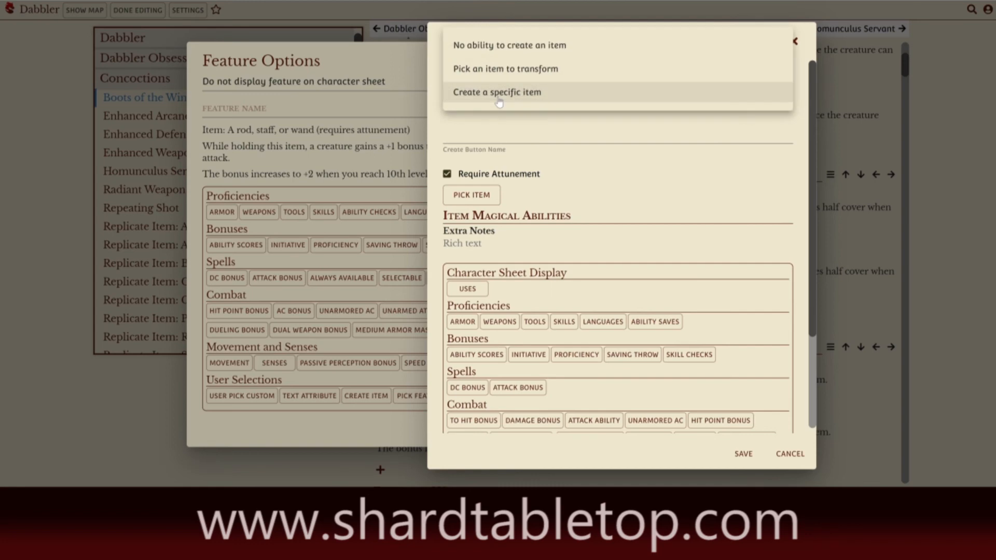
left_click(503, 71)
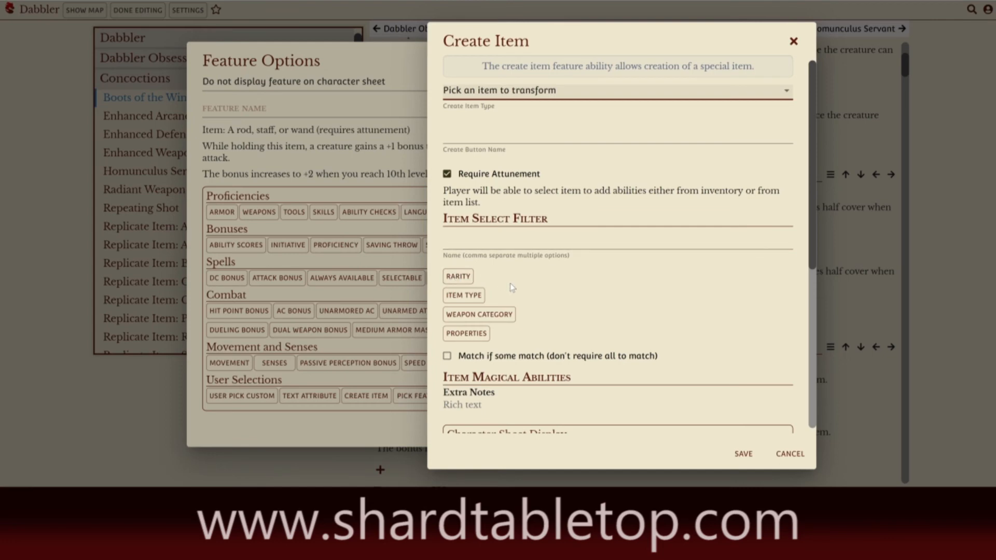
Restrict the item select filter to the Rod and Wand item types
left_click(459, 304)
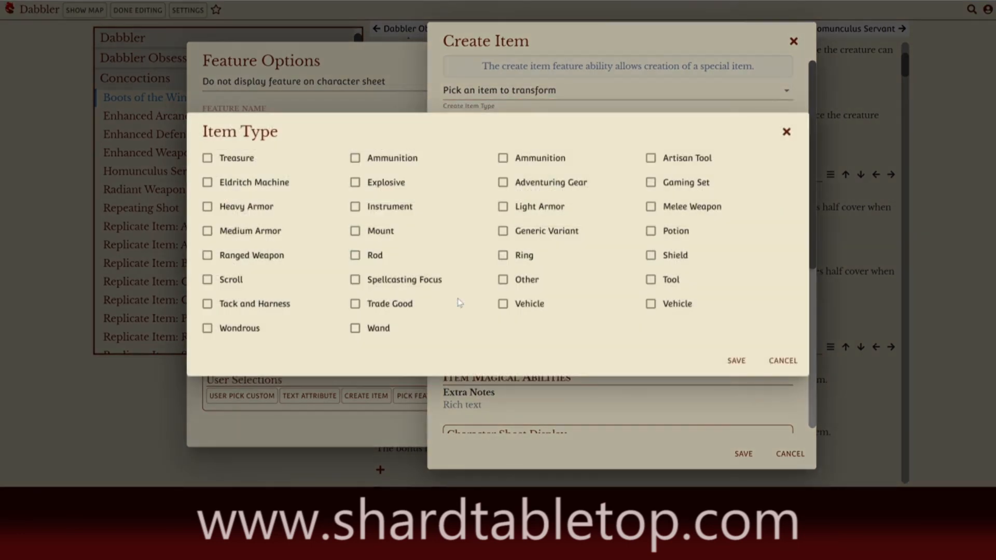
left_click(357, 256)
left_click(356, 328)
left_click(733, 363)
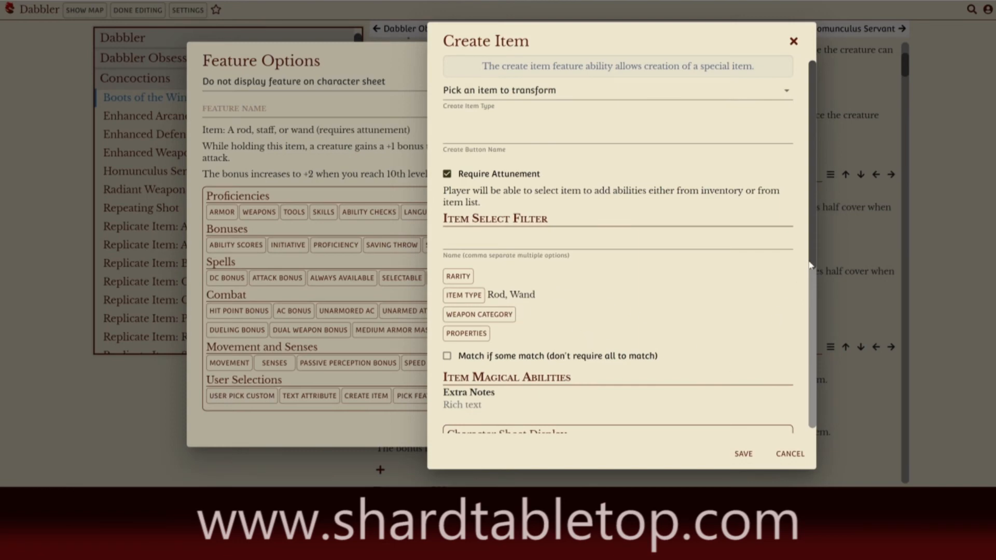
Give the transformed item a +1 spell attack bonus among its item magical abilities
left_click_drag(814, 249, 814, 331)
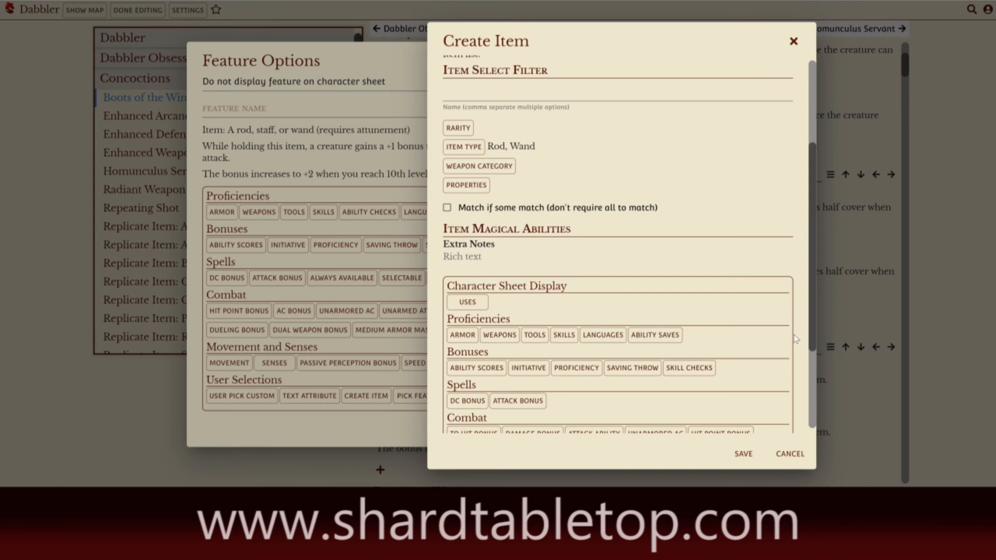
left_click_drag(811, 331, 809, 381)
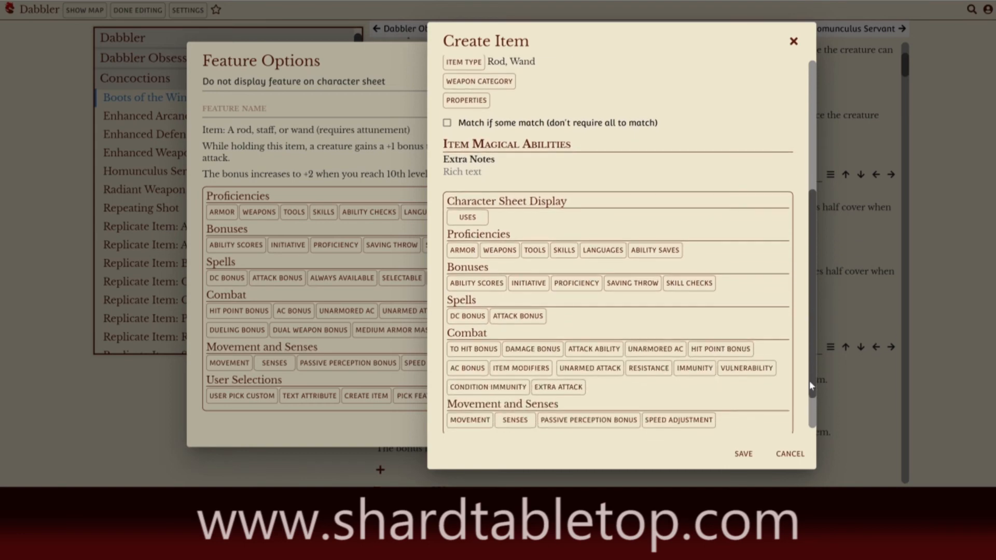
left_click(523, 318)
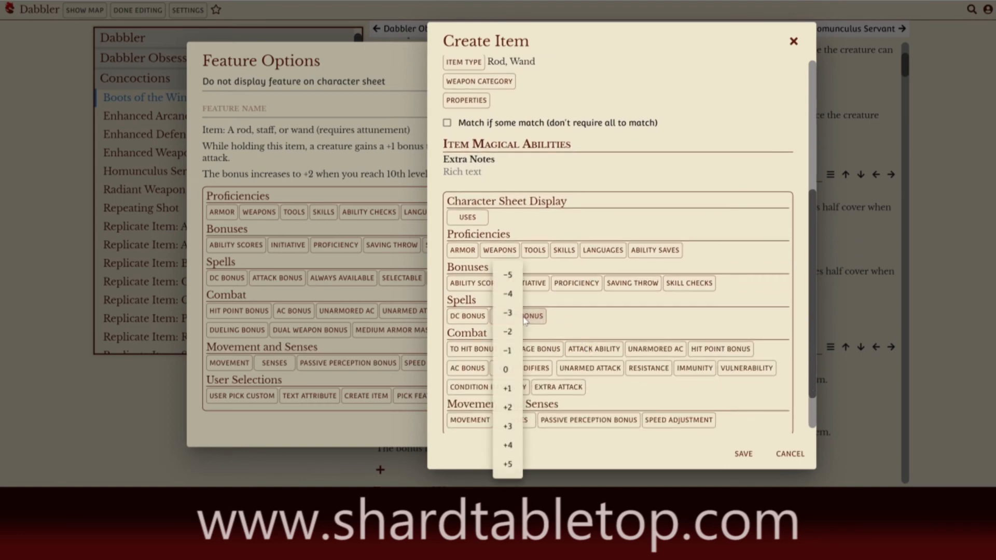
left_click(506, 395)
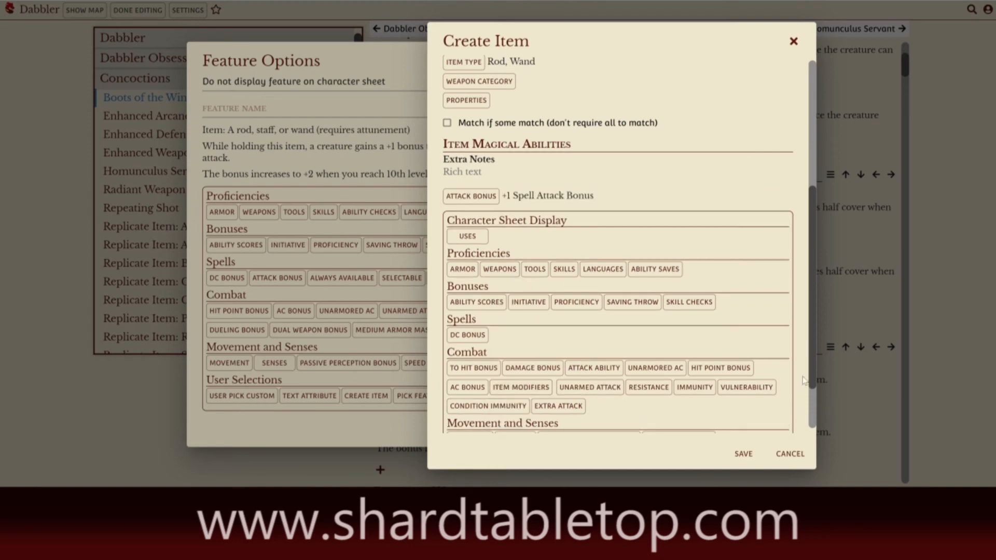
Add a level-up magical ability at level 10 with a +2 spell attack bonus
left_click_drag(811, 366, 811, 414)
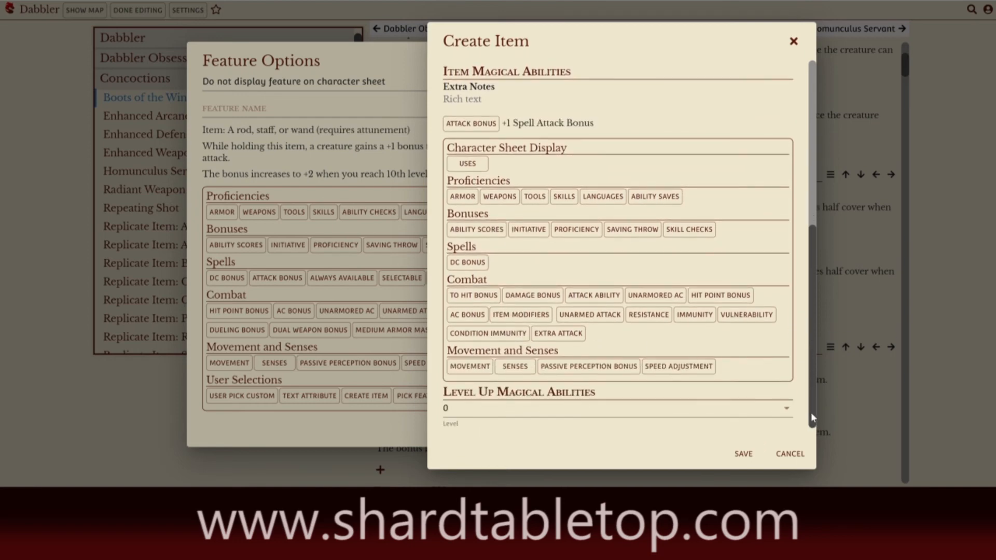
left_click(788, 412)
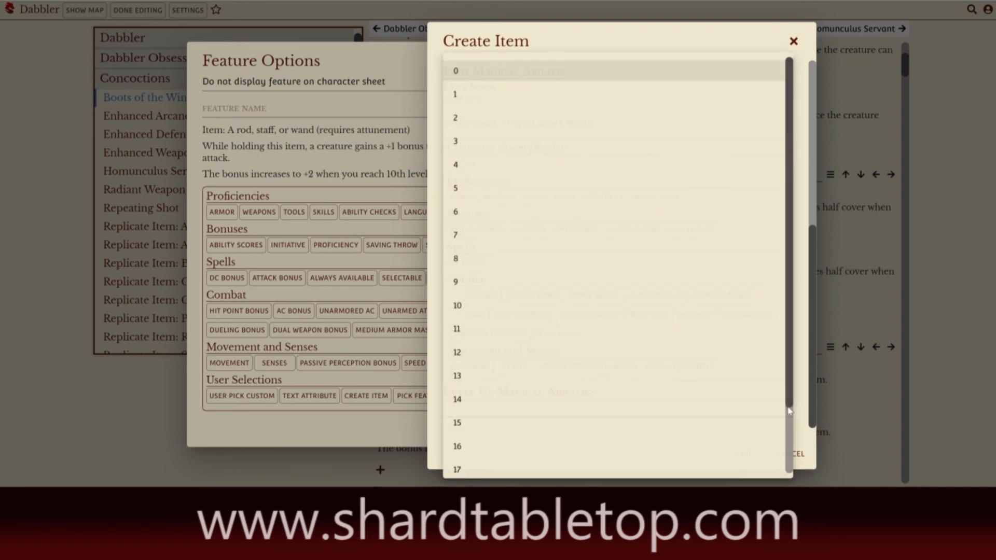
left_click(532, 317)
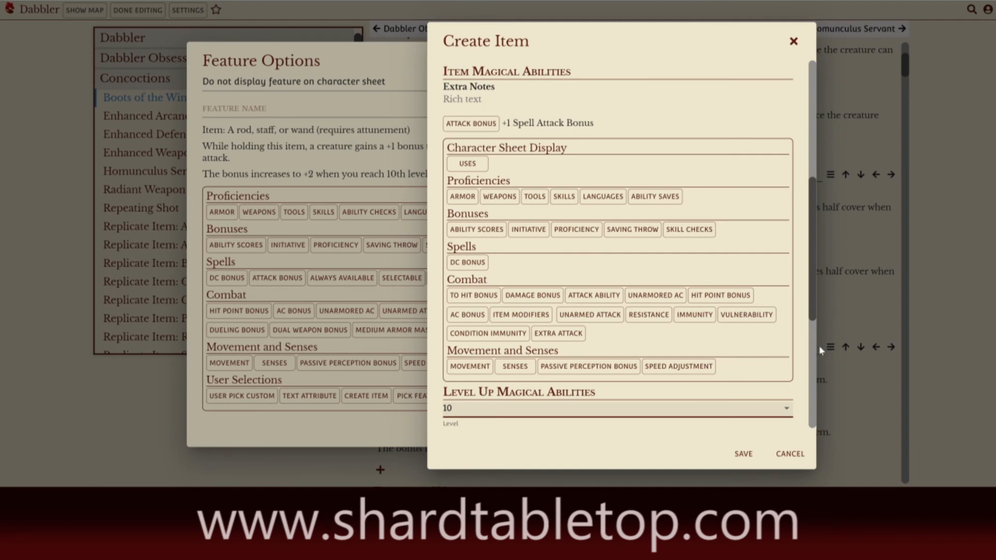
left_click_drag(812, 310, 815, 404)
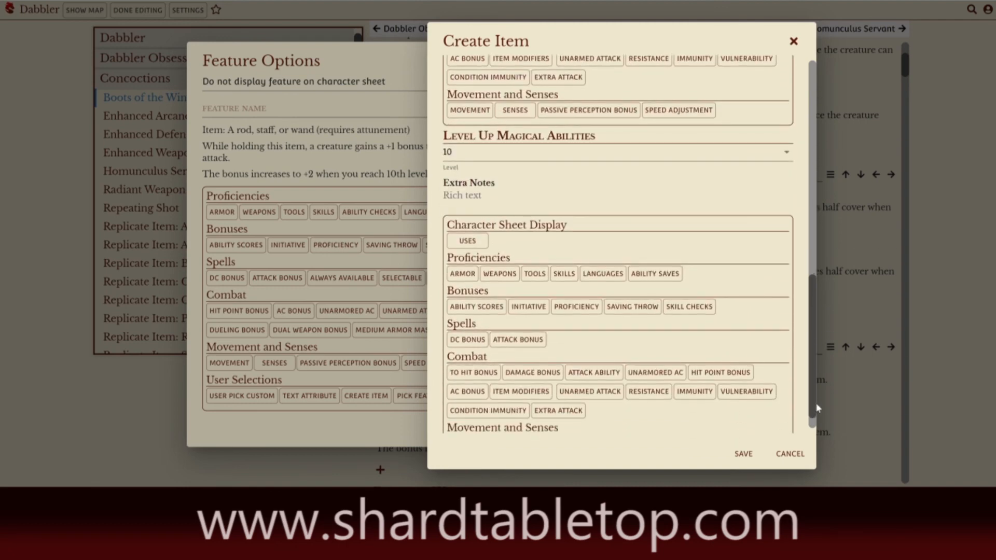
left_click(504, 341)
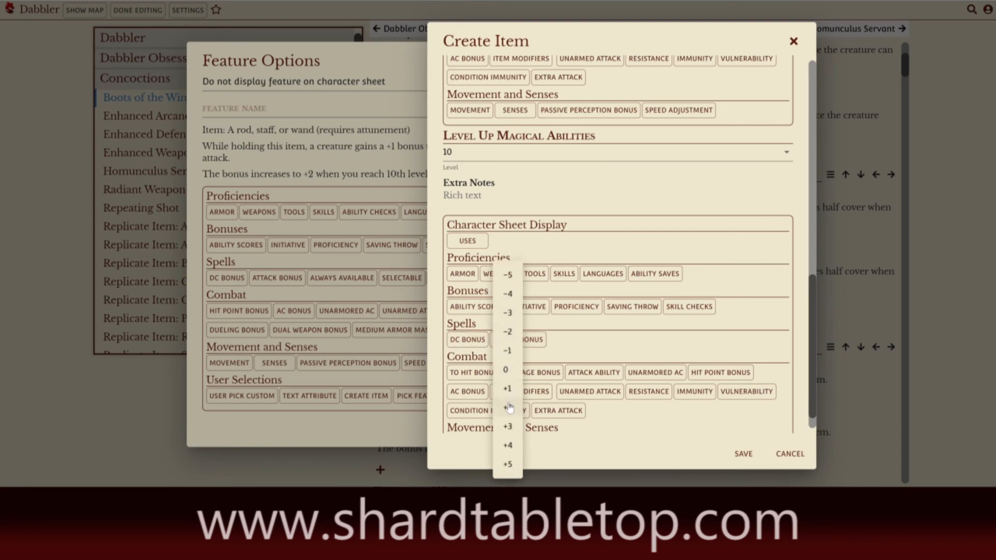
left_click(508, 407)
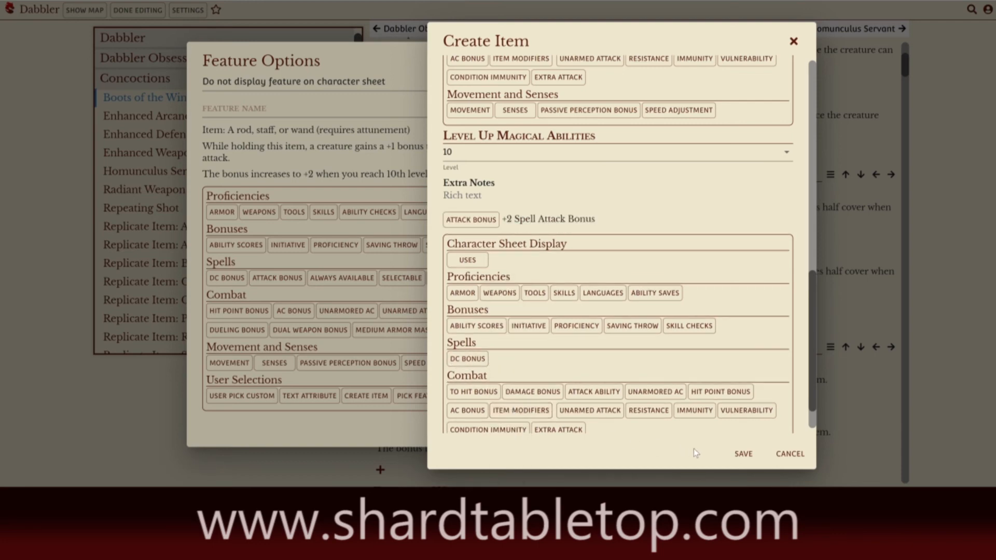
Save the Create Item ability, the feature options and the Enhanced Arcane Focus entry
left_click(743, 454)
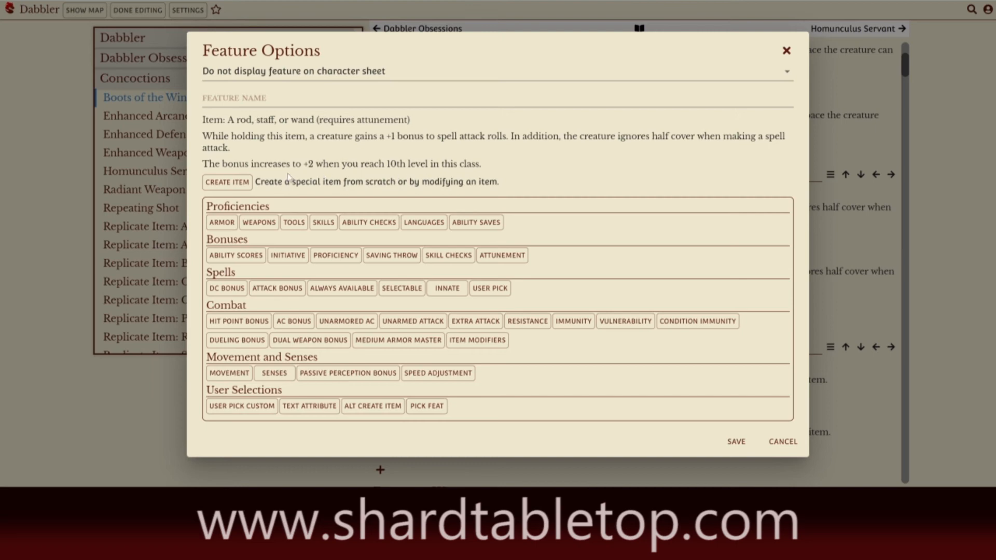
left_click(734, 442)
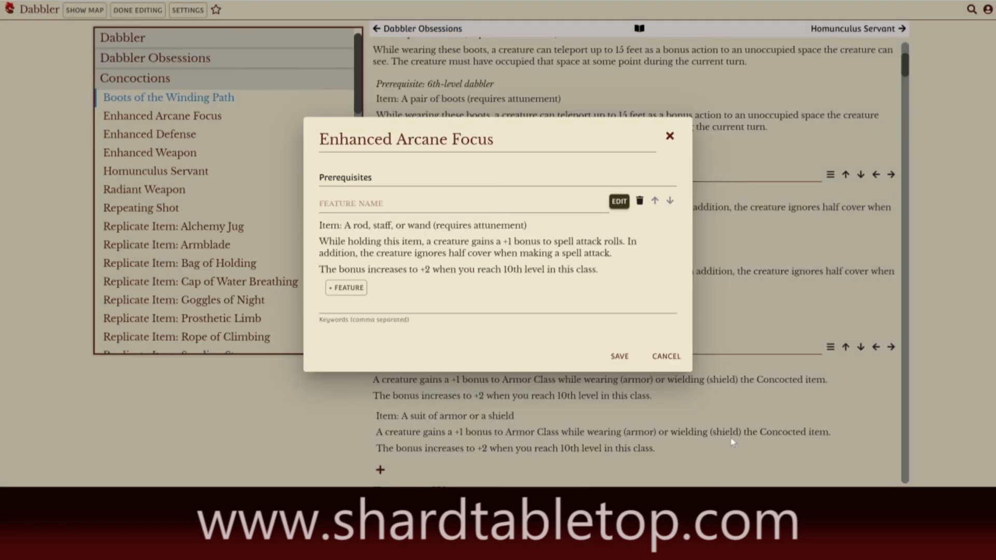
left_click(615, 358)
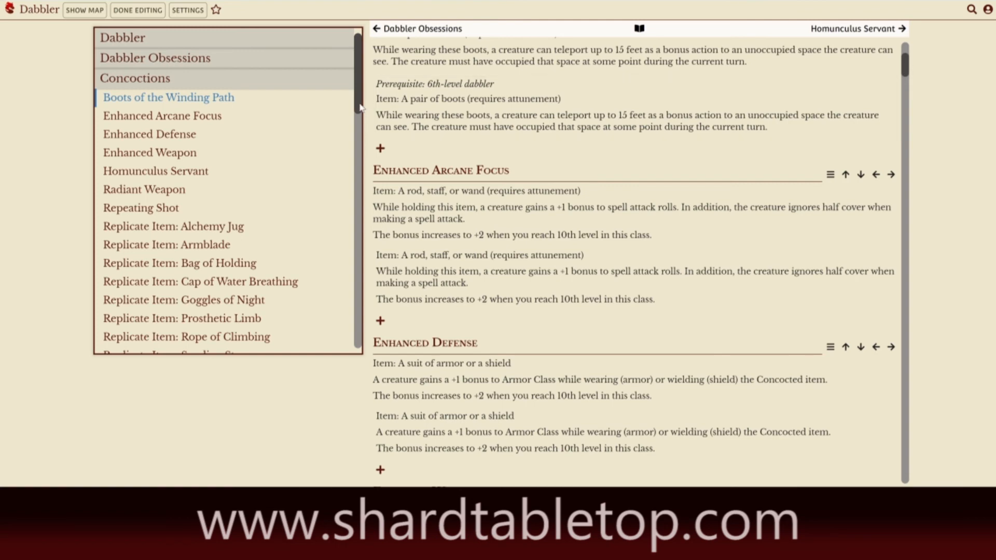
Go to the Homunculus Servant chapter and convert it to a Monster
left_click_drag(360, 107, 361, 345)
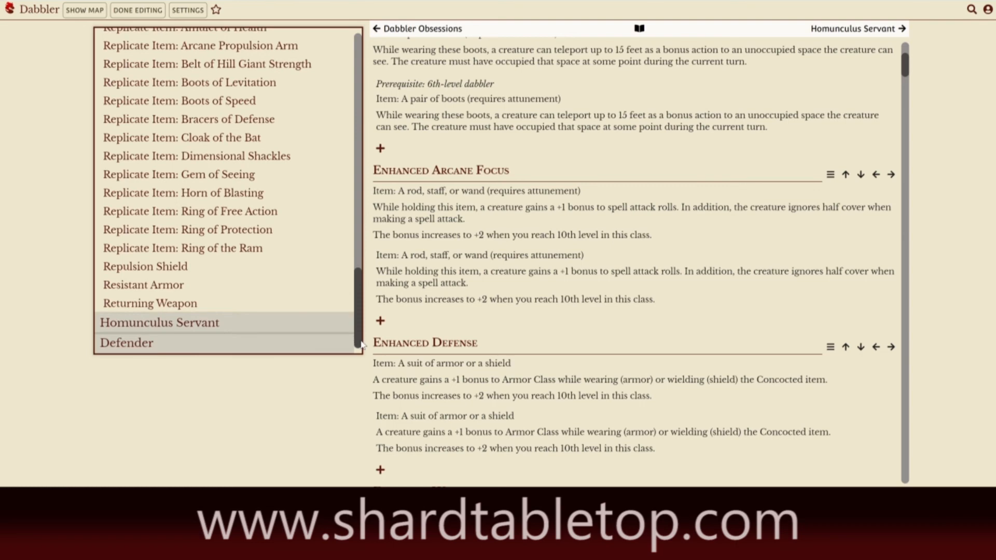
left_click(199, 324)
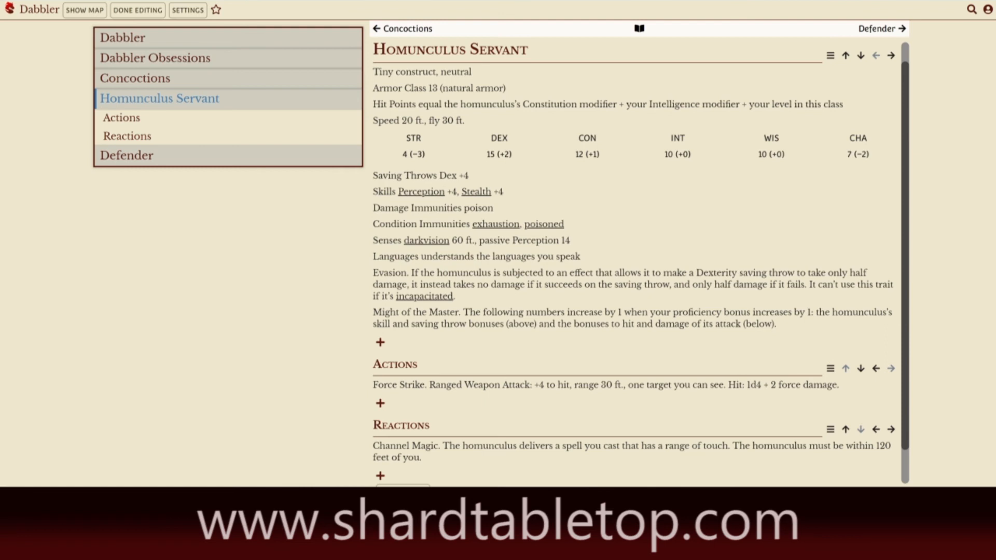
left_click(830, 56)
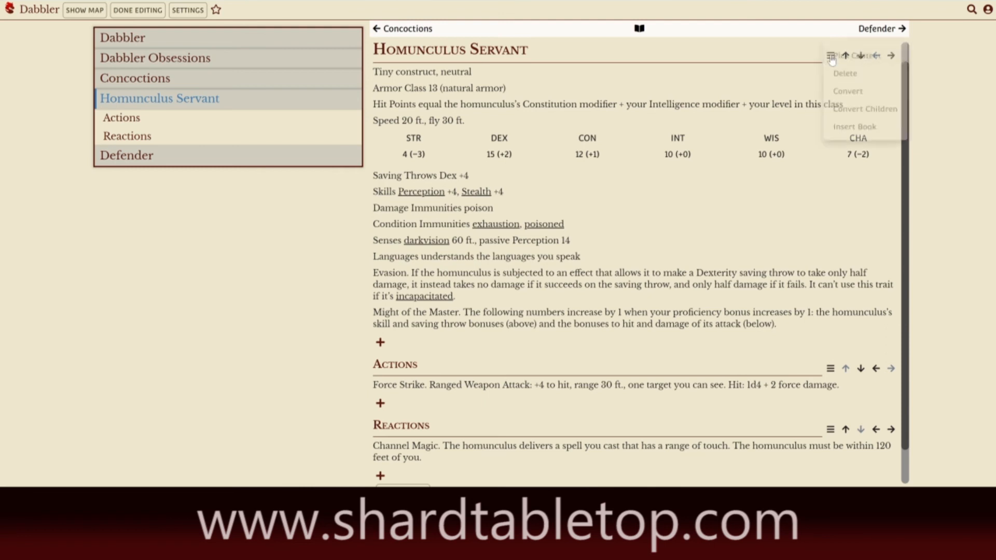
left_click(850, 98)
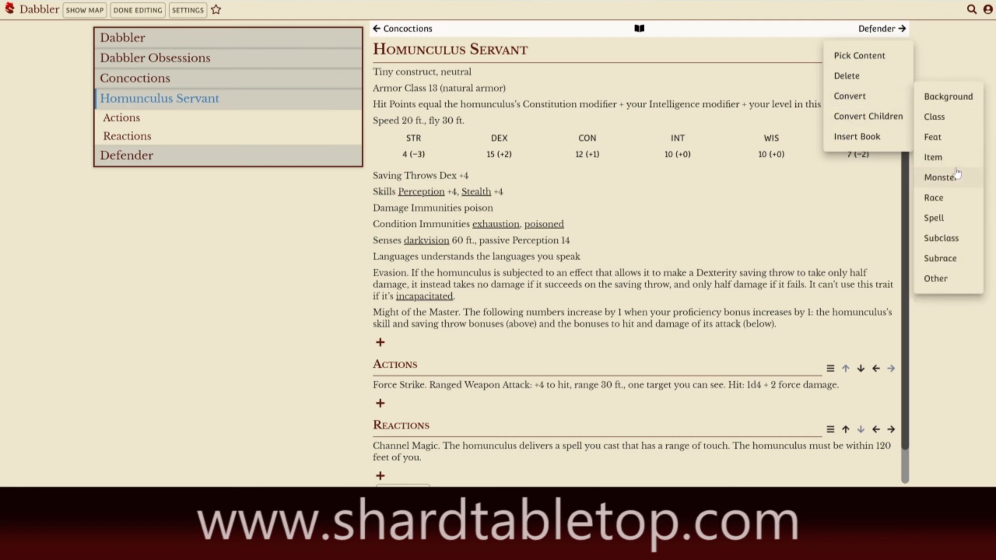
left_click(947, 180)
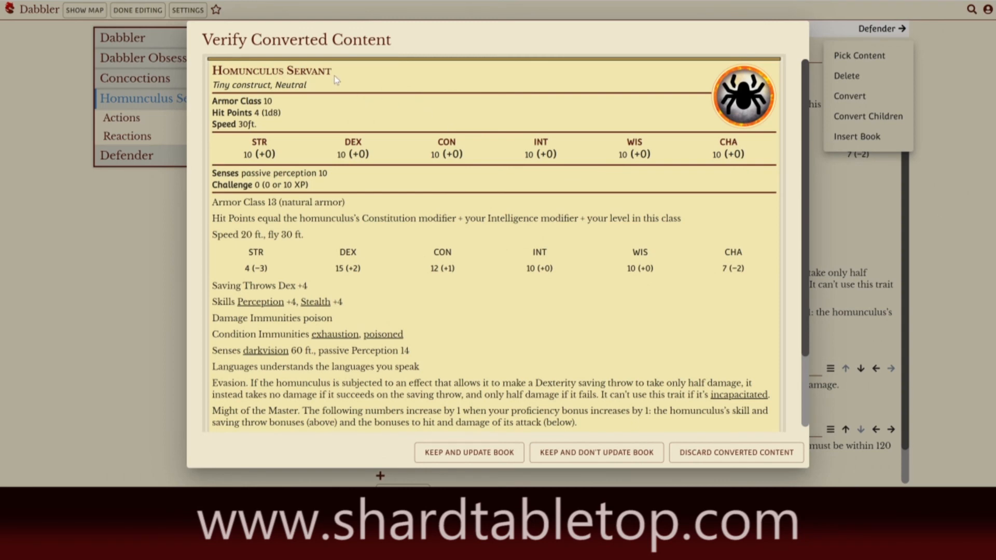
left_click(332, 113)
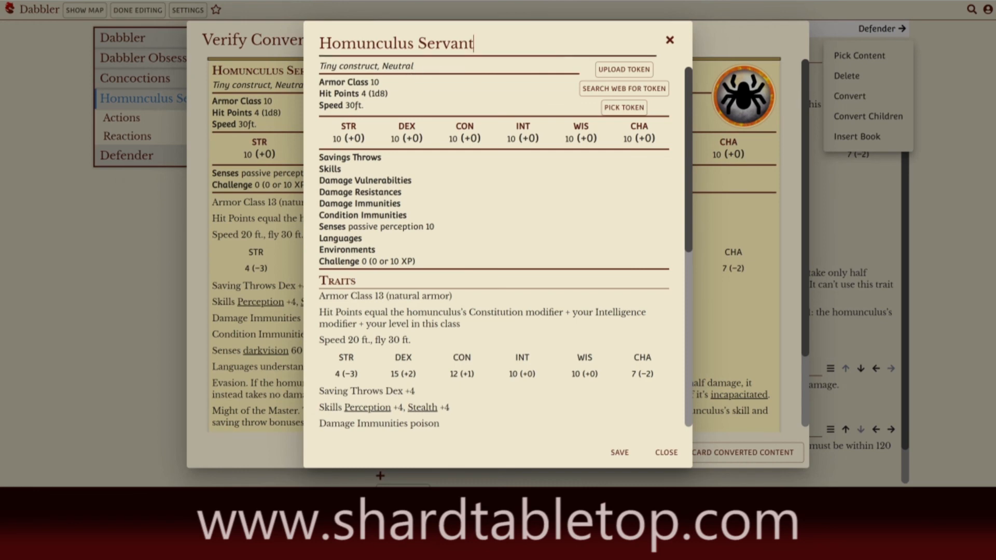
key("BackSpace")
key("BackSpace")
key("BackSpace")
key("BackSpace")
key("BackSpace")
key("BackSpace")
key("BackSpace")
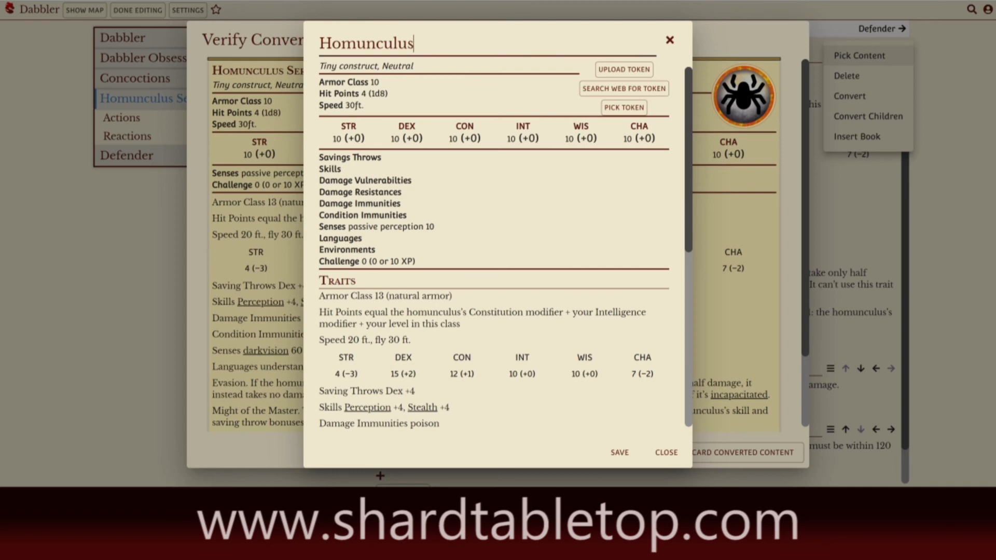
key("BackSpace")
key("BackSpace")
key("BackSpace")
key("BackSpace")
key("BackSpace")
key("BackSpace")
key("BackSpace")
left_click(658, 453)
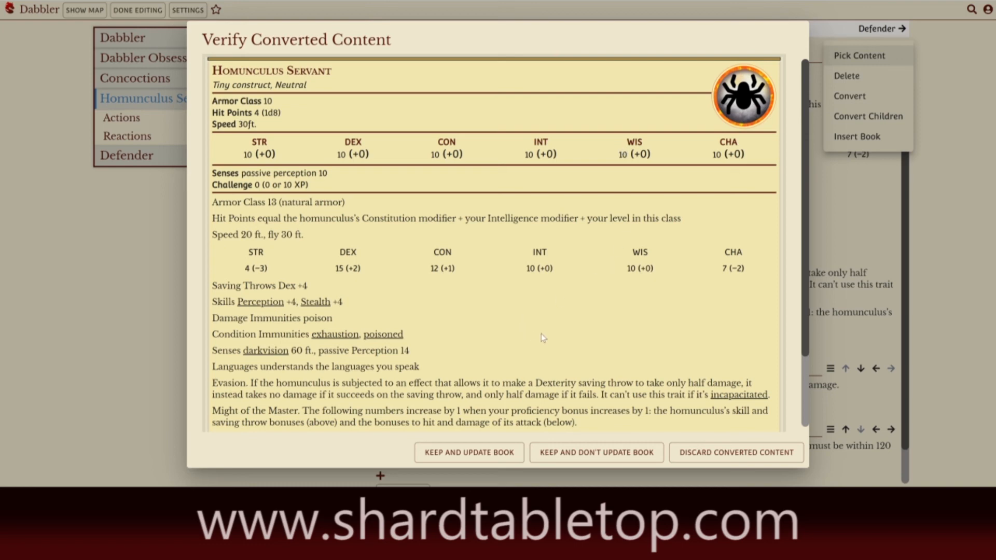
Discard the converted monster content and make the Armor Class label bold in the Homunculus Servant text
left_click(703, 453)
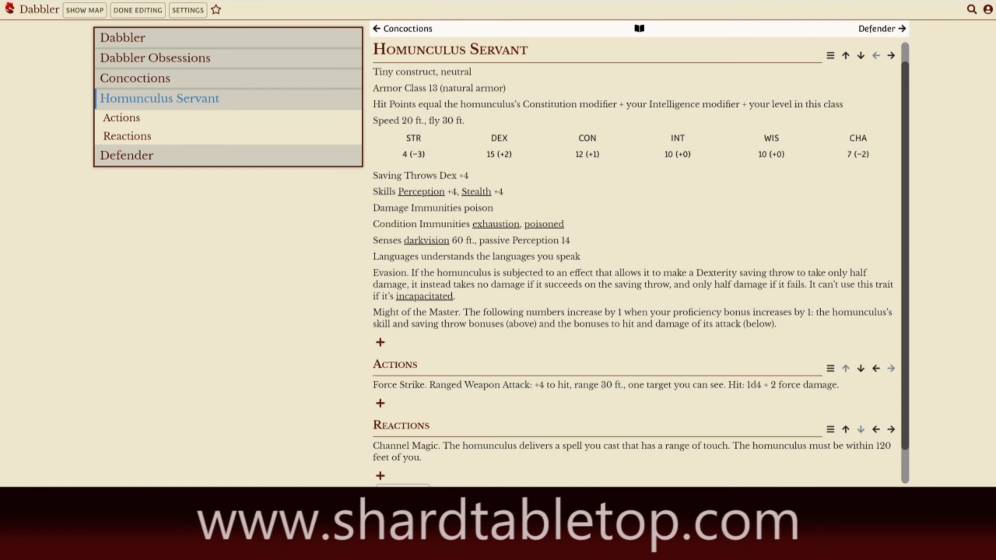
left_click_drag(373, 88, 427, 88)
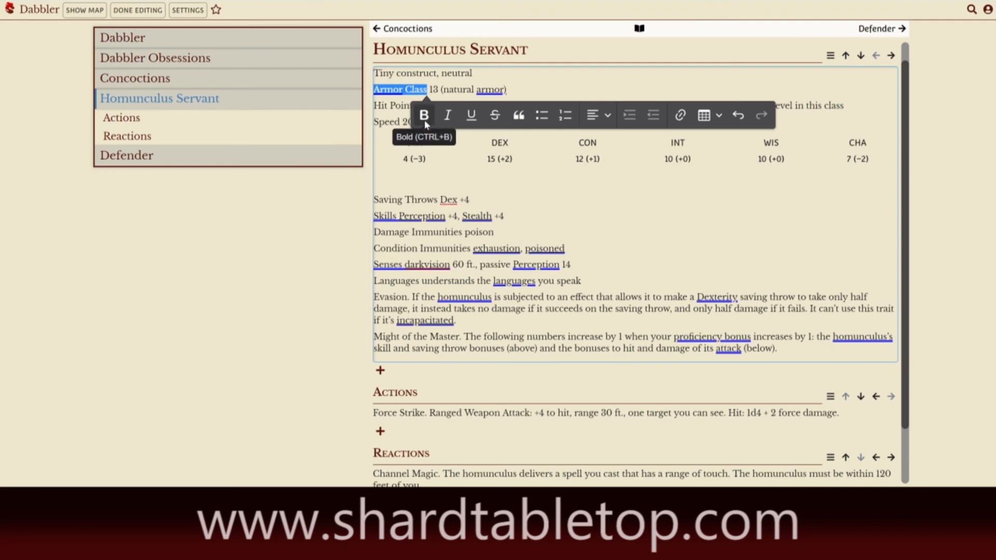
left_click(424, 115)
left_click(377, 121)
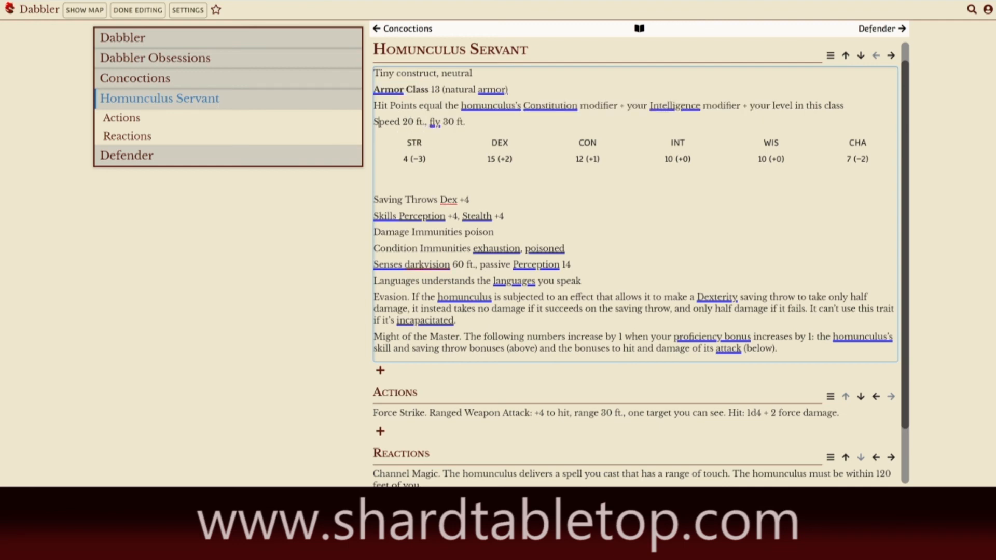
Make the Speed label bold in the Homunculus Servant text
left_click_drag(374, 105, 417, 105)
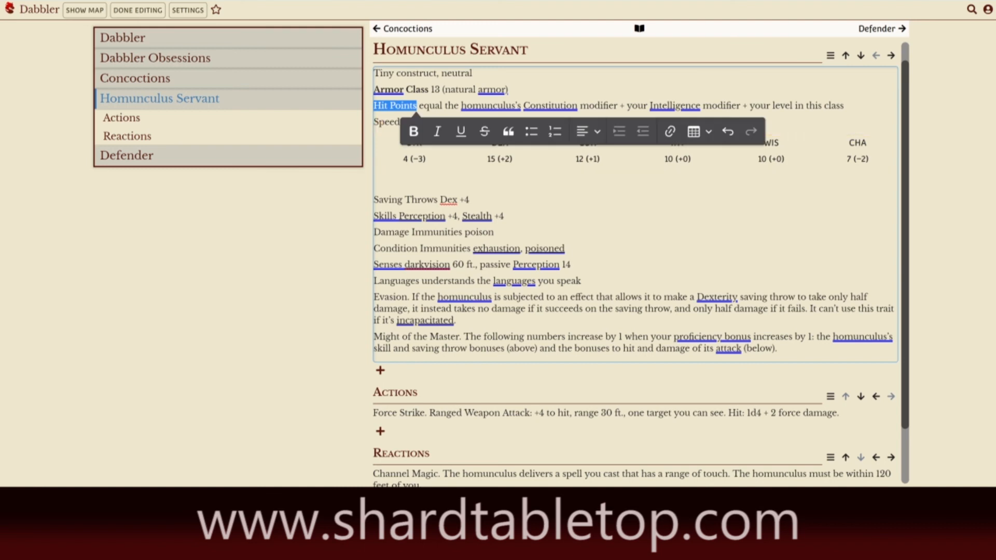
left_click(470, 200)
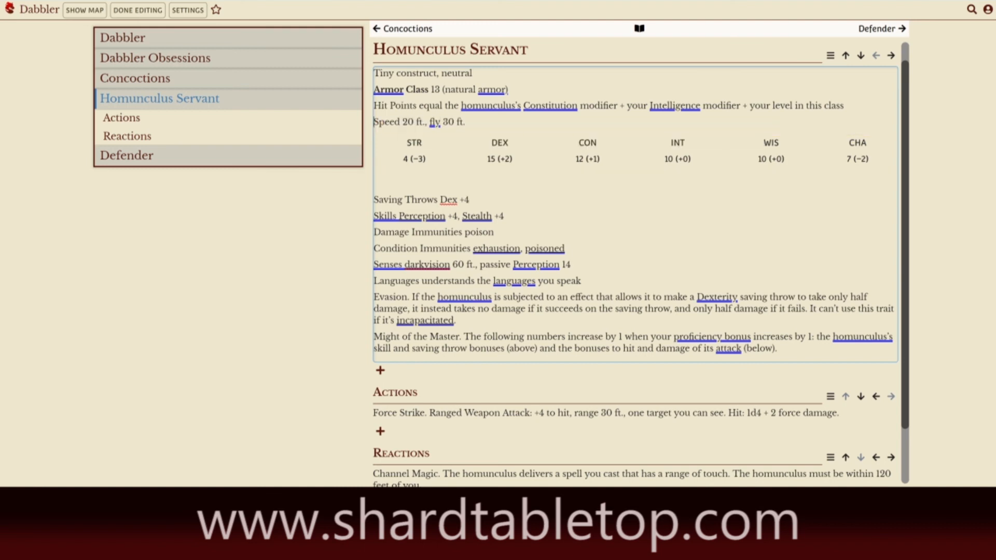
left_click_drag(373, 121, 395, 124)
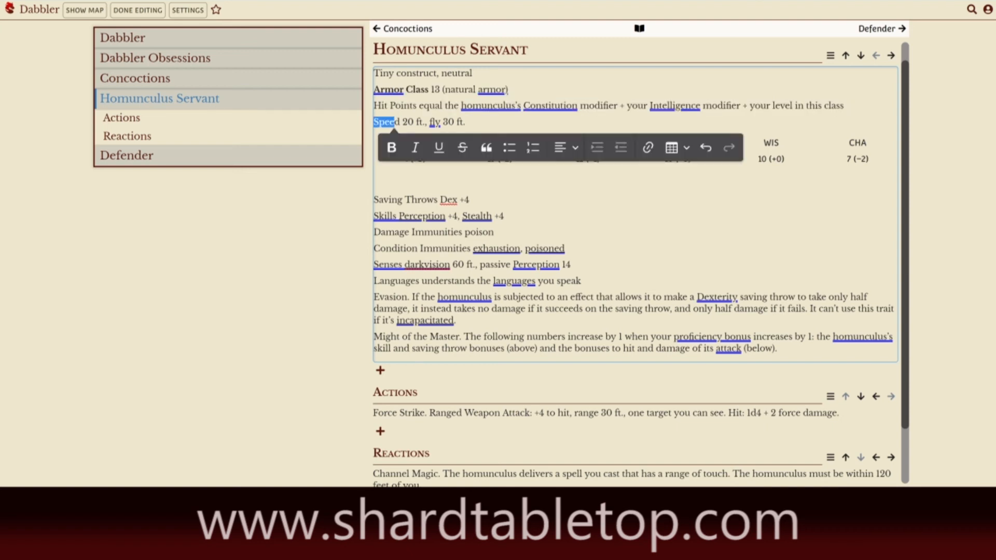
left_click(400, 122)
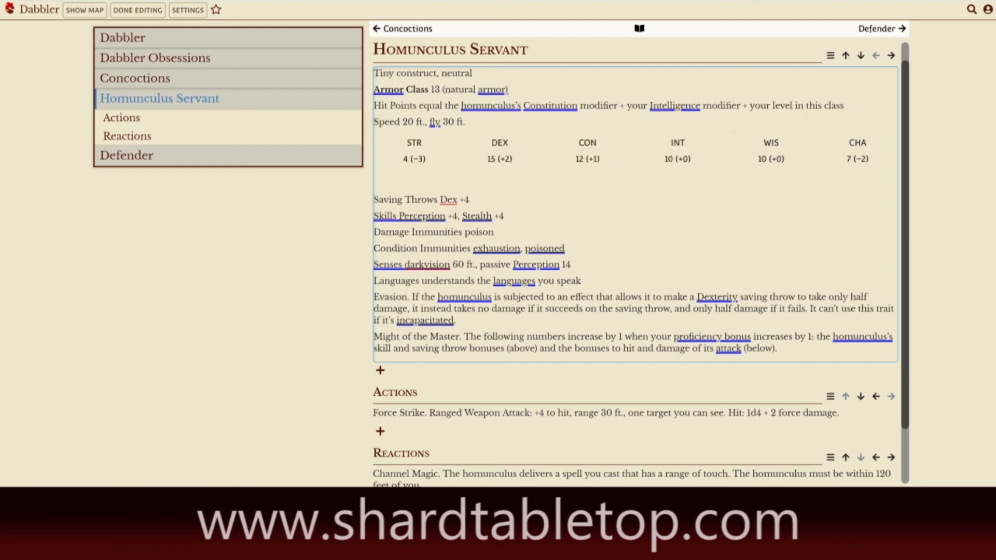
left_click_drag(400, 122, 376, 125)
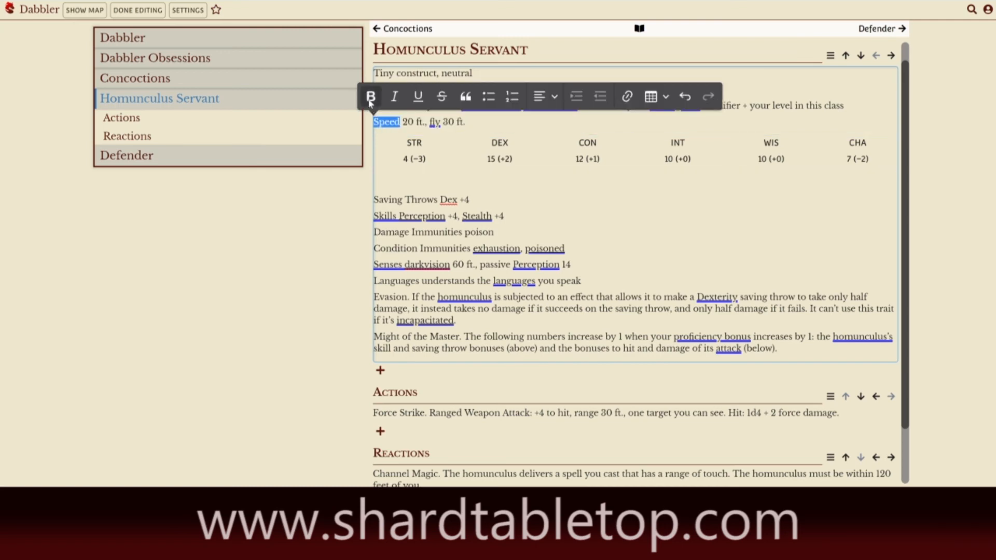
left_click(371, 97)
Make the Saving Throws, Skills and Damage Immunities labels bold in the Homunculus Servant text
left_click_drag(438, 200, 374, 200)
left_click(370, 175)
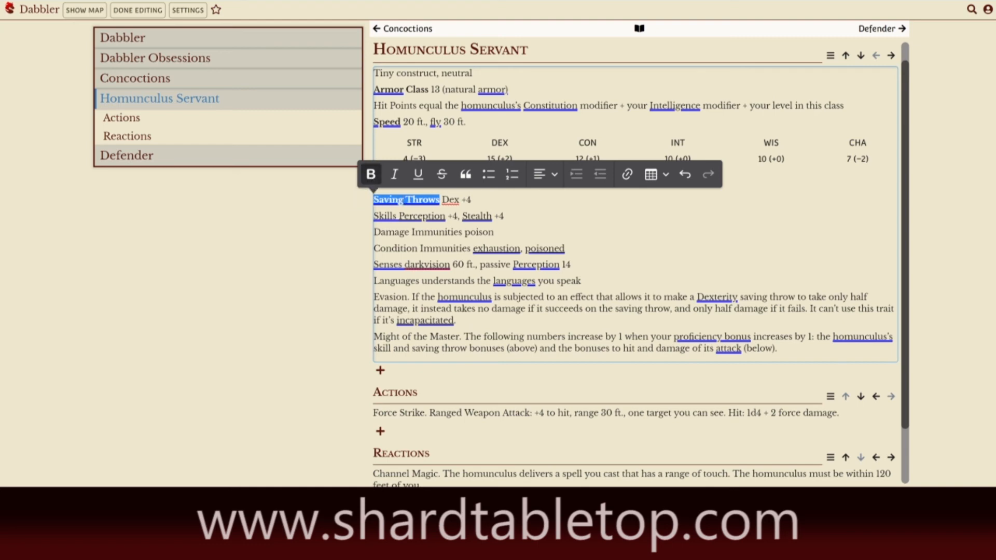
left_click_drag(396, 215, 374, 216)
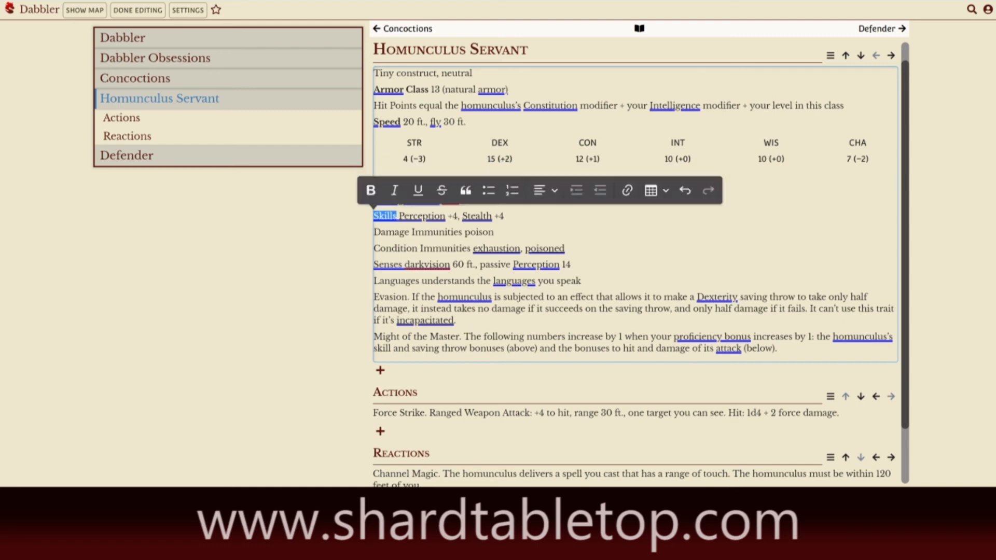
left_click(370, 191)
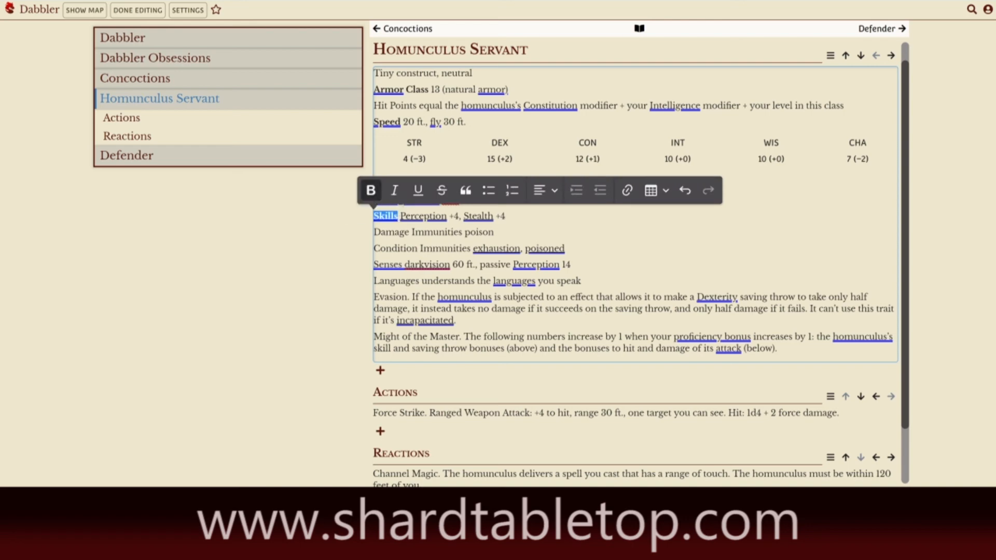
left_click_drag(462, 232, 374, 232)
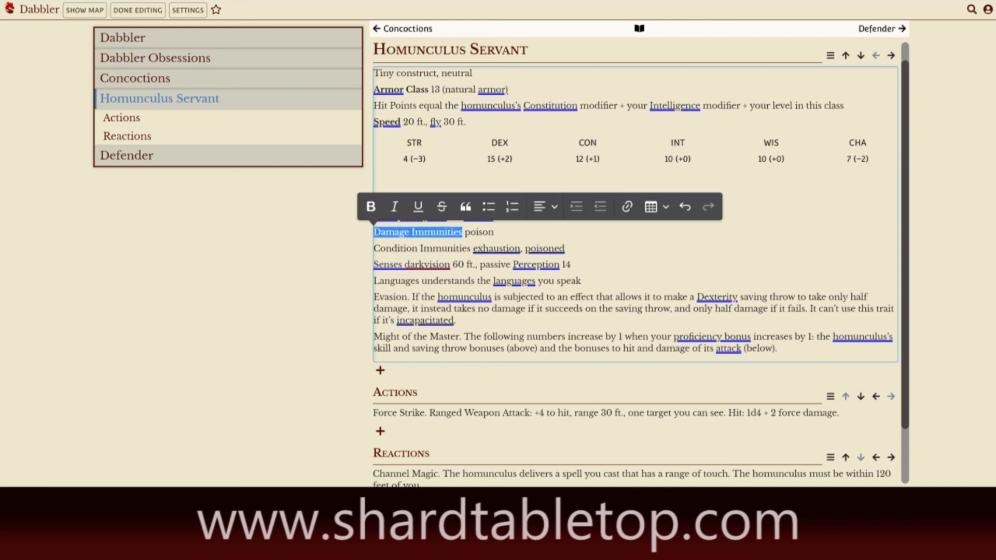
left_click(371, 206)
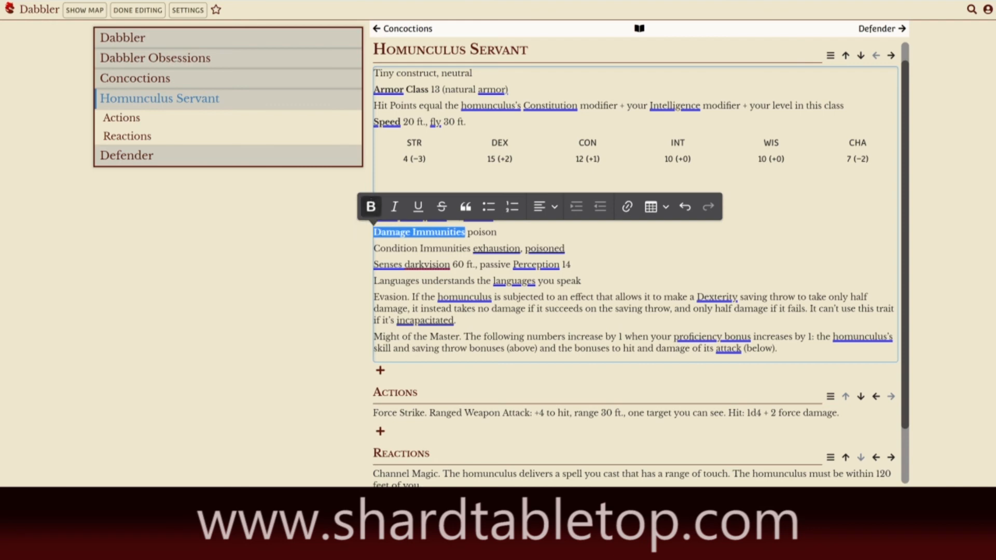
Make the Condition Immunities, Senses and Languages labels bold in the Homunculus Servant text
left_click_drag(471, 248, 374, 248)
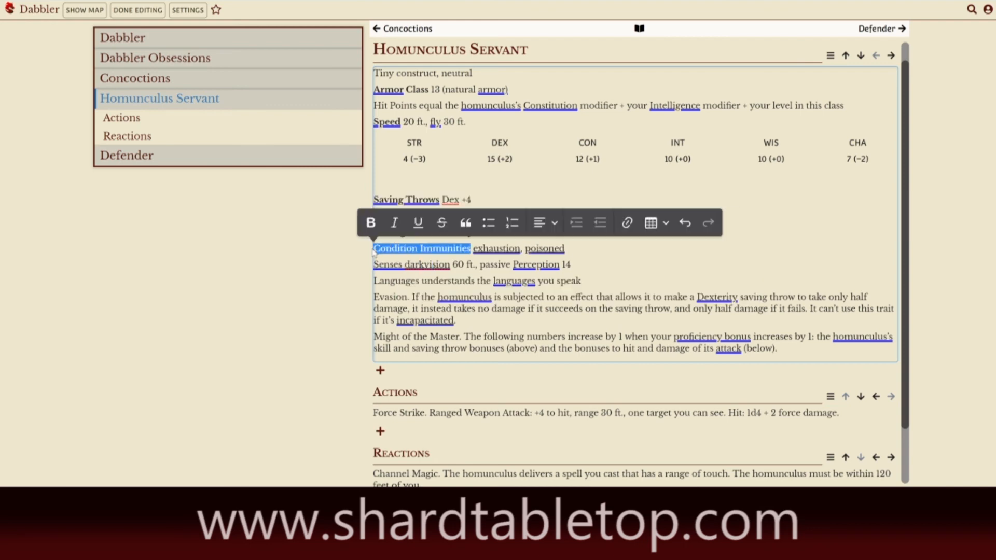
left_click(371, 223)
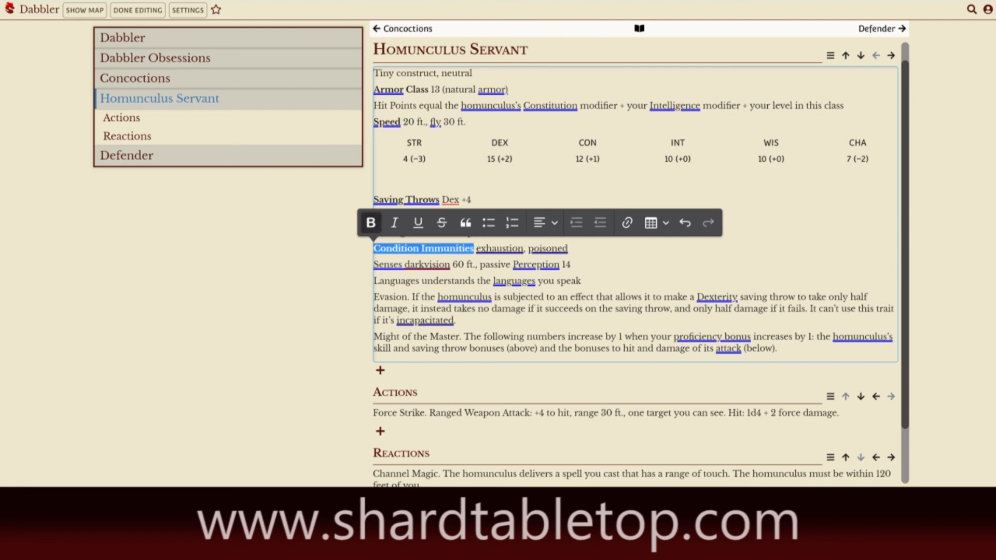
left_click_drag(403, 264, 373, 264)
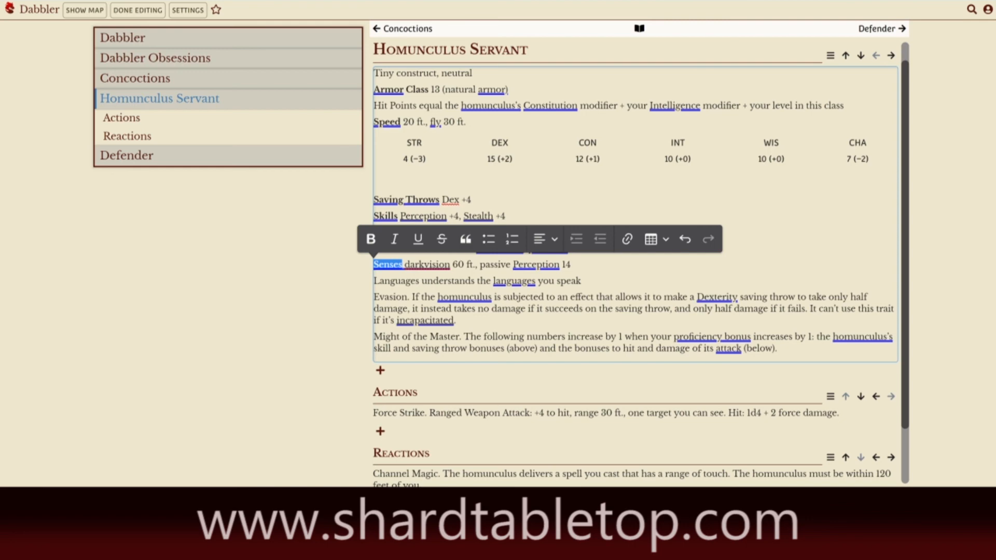
left_click(371, 239)
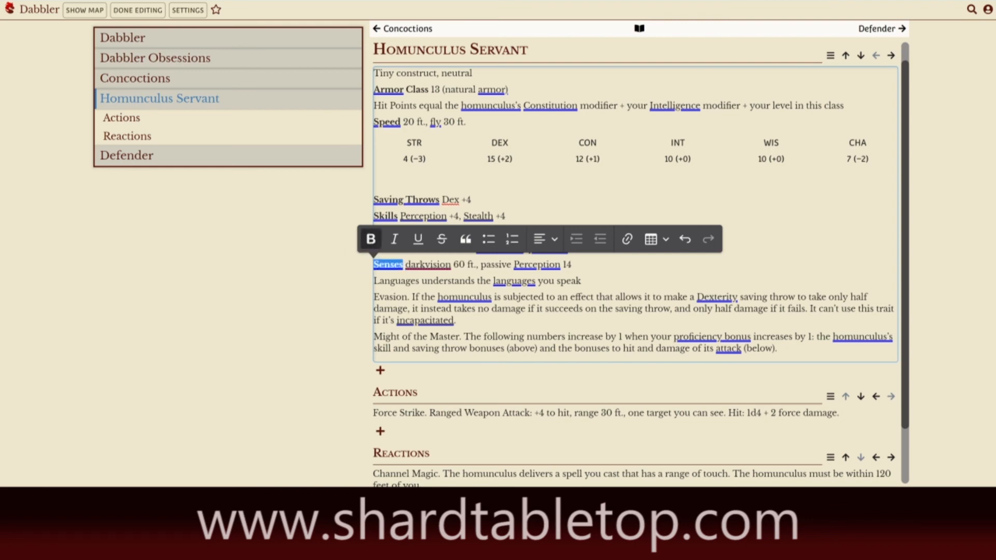
left_click_drag(420, 280, 374, 280)
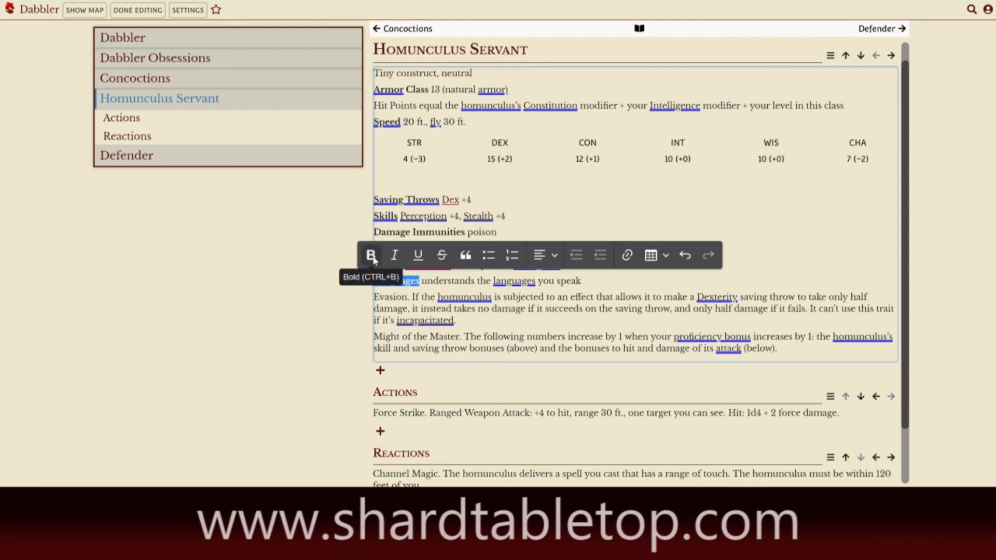
left_click(371, 254)
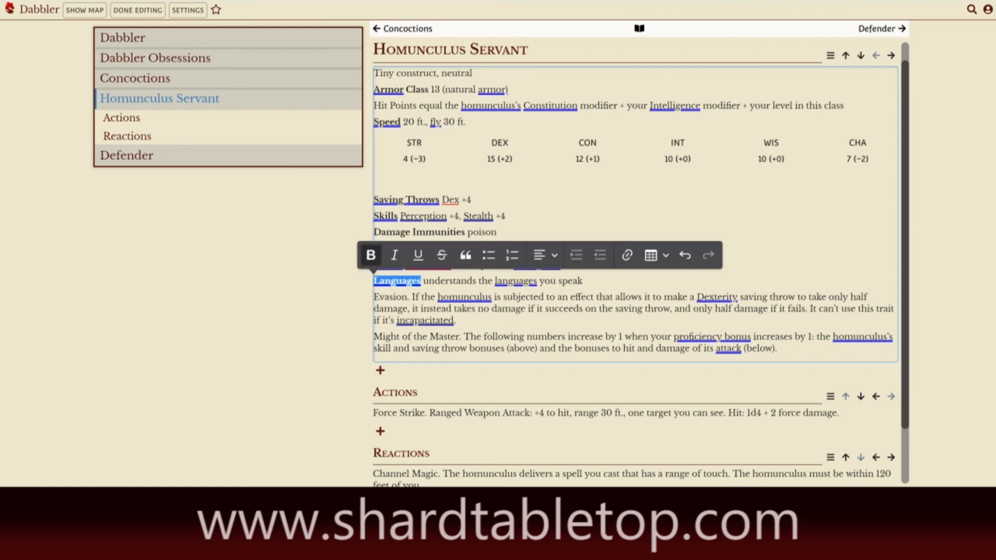
left_click(505, 216)
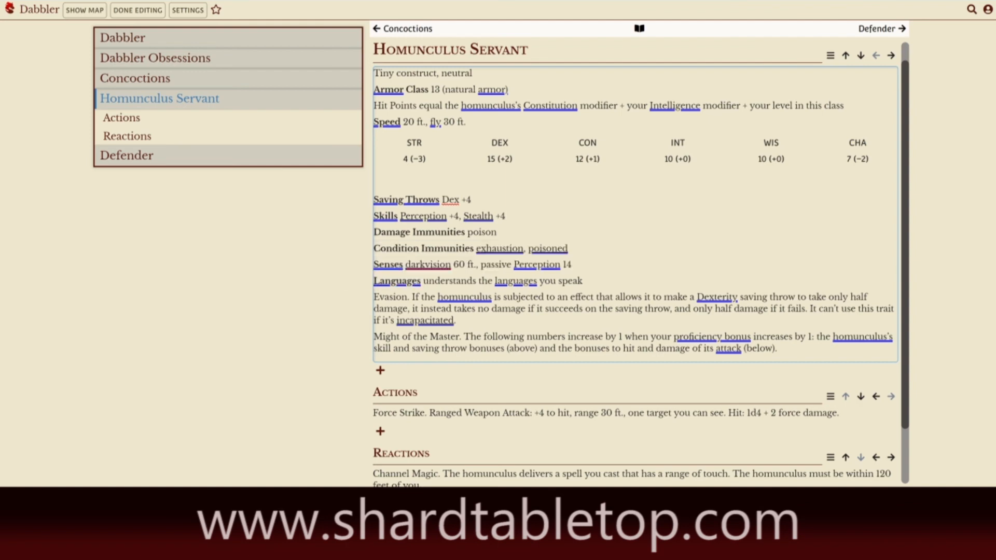
Convert the reformatted Homunculus Servant chapter to a Monster
left_click(831, 57)
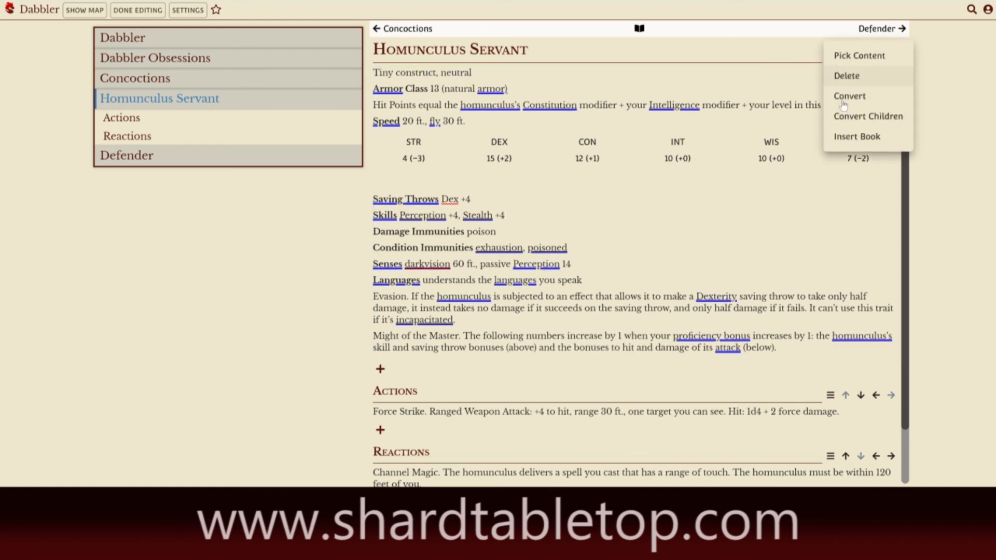
mouse_move(844, 106)
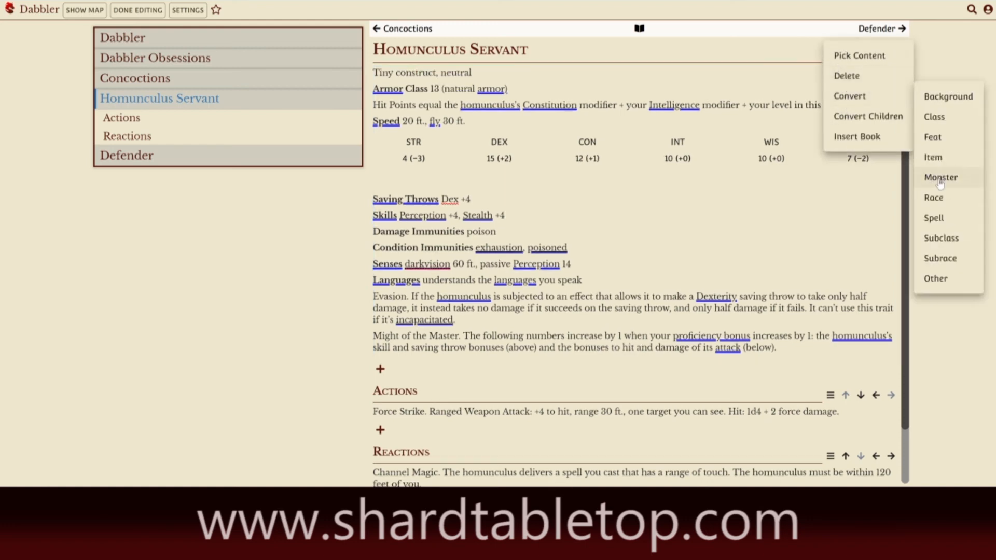
left_click(940, 179)
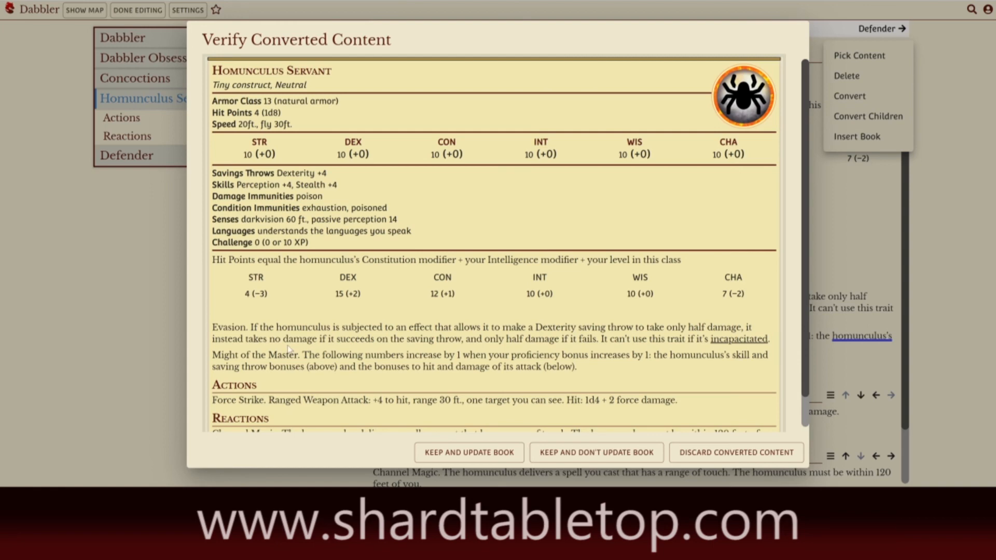
Rename the converted monster to Servant, save it, and keep it while updating the book
left_click(379, 123)
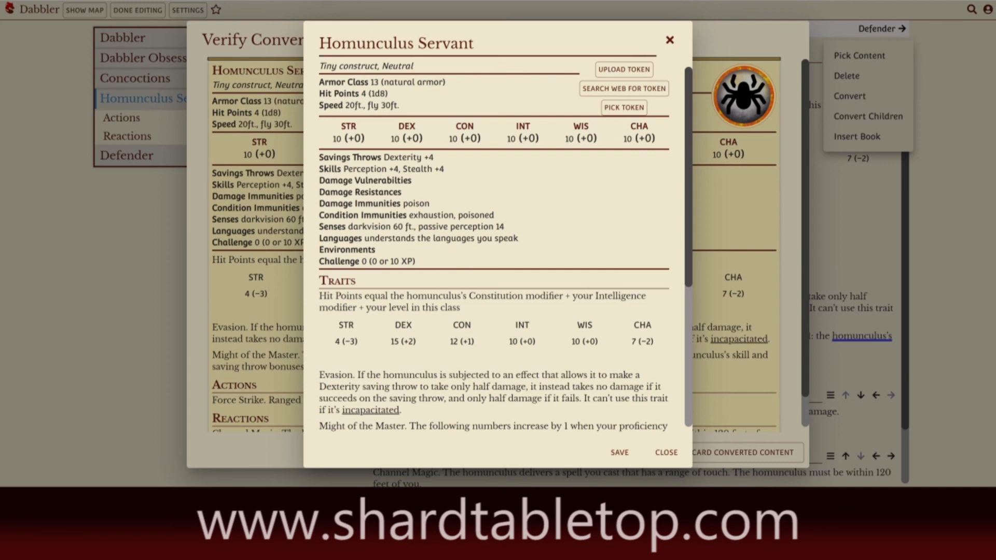
key("BackSpace")
key("ctrl+BackSpace")
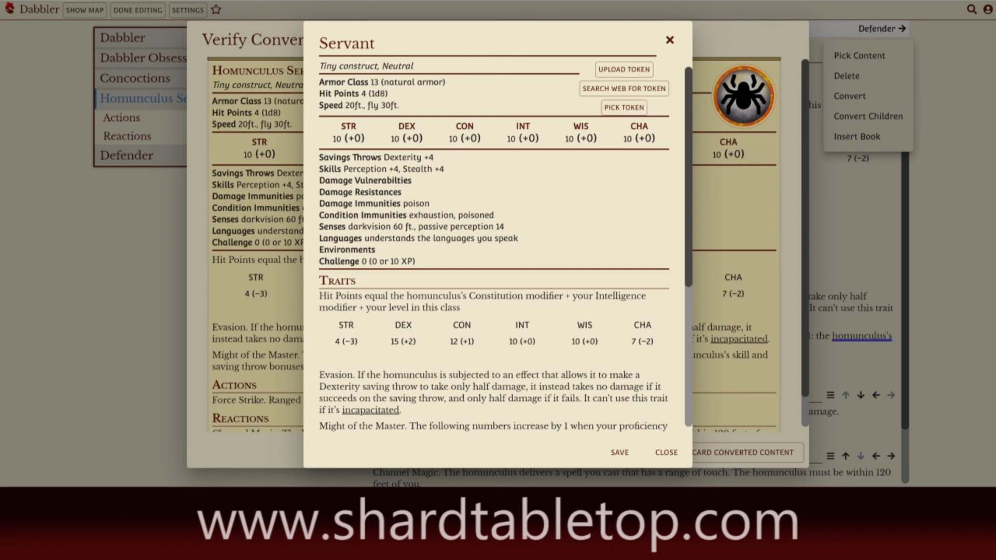
left_click(619, 453)
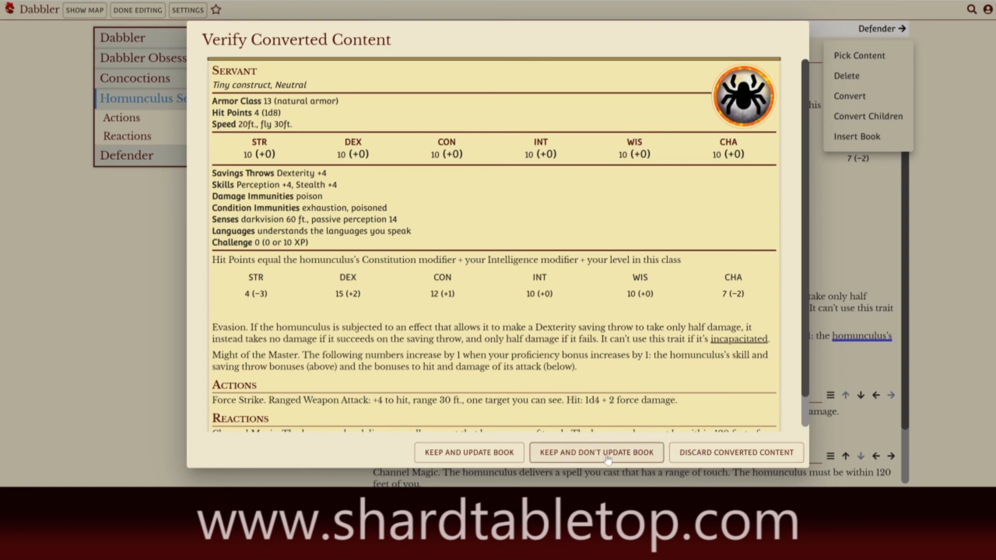
left_click(481, 457)
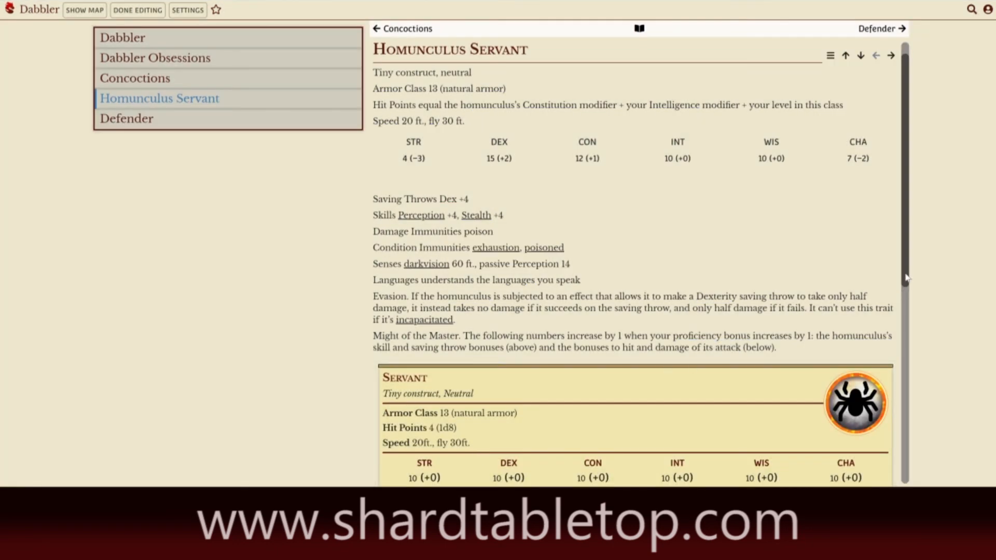
Start a new Companion Creature monster through the Homunculus Servant chapter's content picker, copying it from the Servant monster
mouse_move(904, 275)
left_mouse_down()
mouse_move(912, 384)
mouse_move(909, 263)
left_mouse_up()
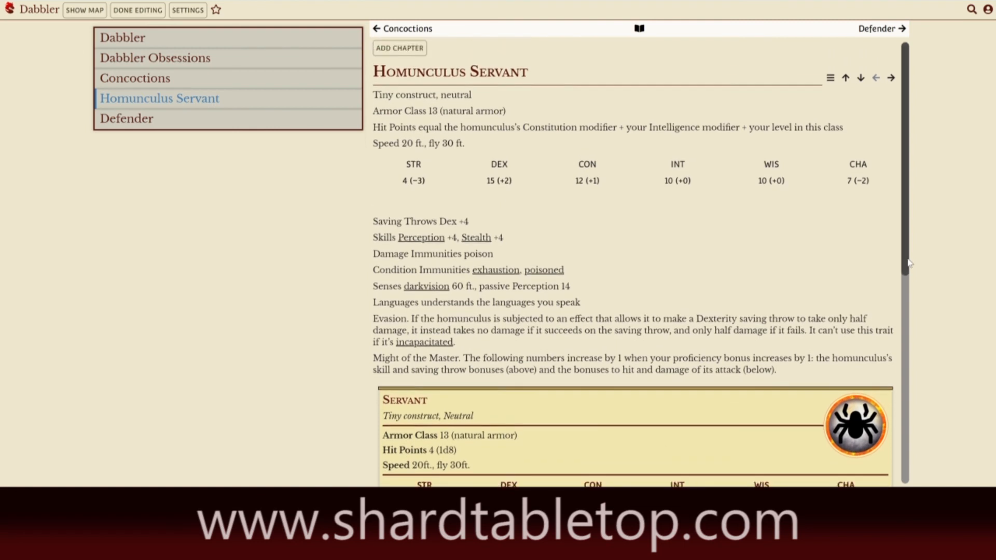
left_click(831, 78)
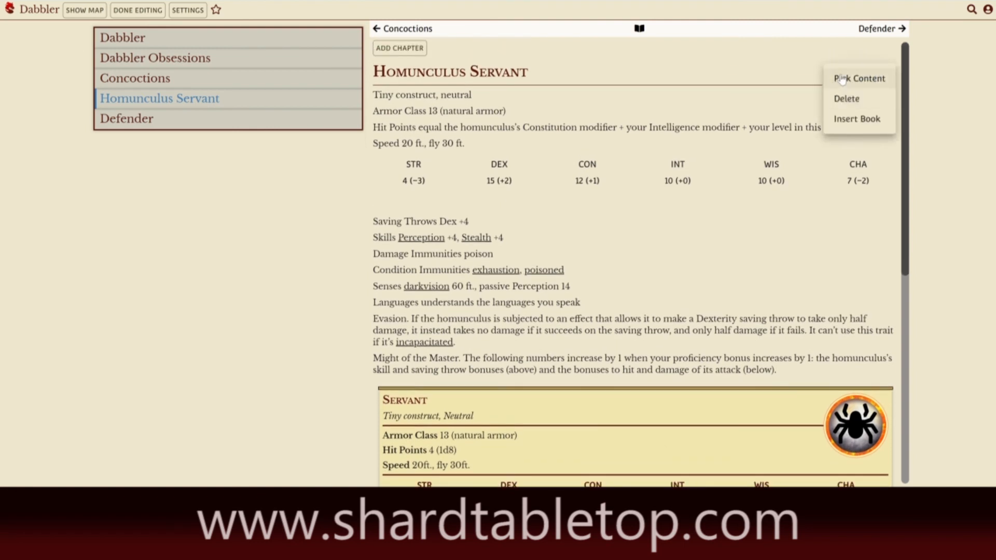
left_click(841, 79)
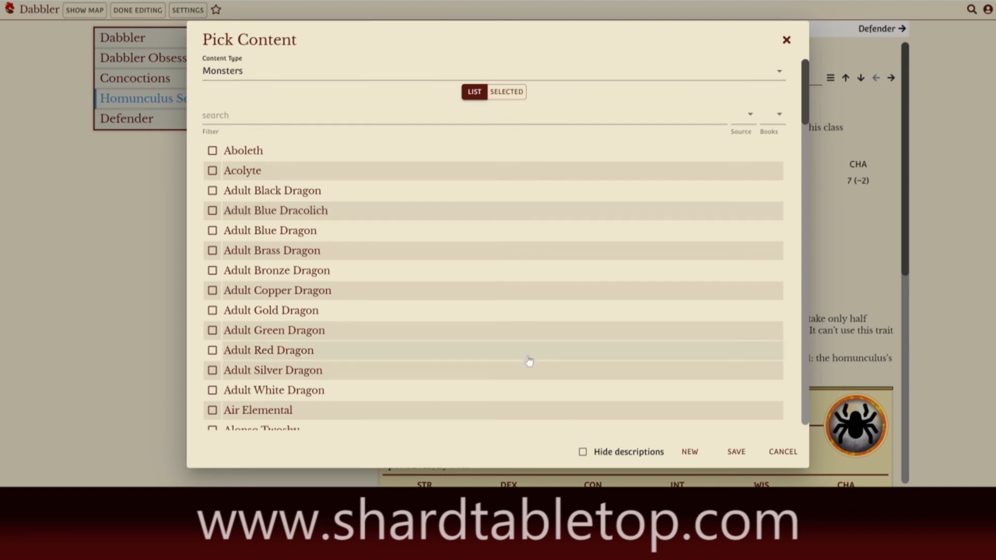
left_click(689, 452)
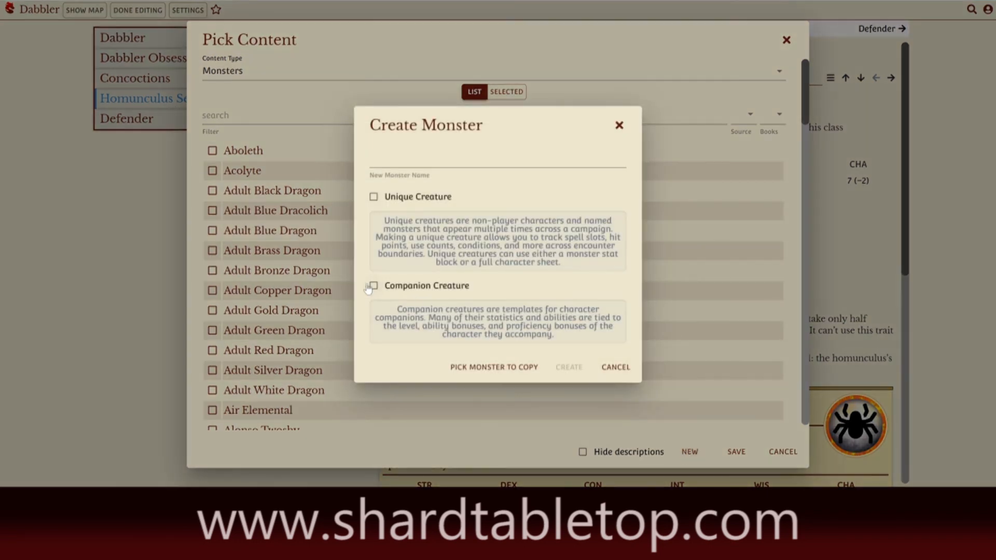
left_click(374, 287)
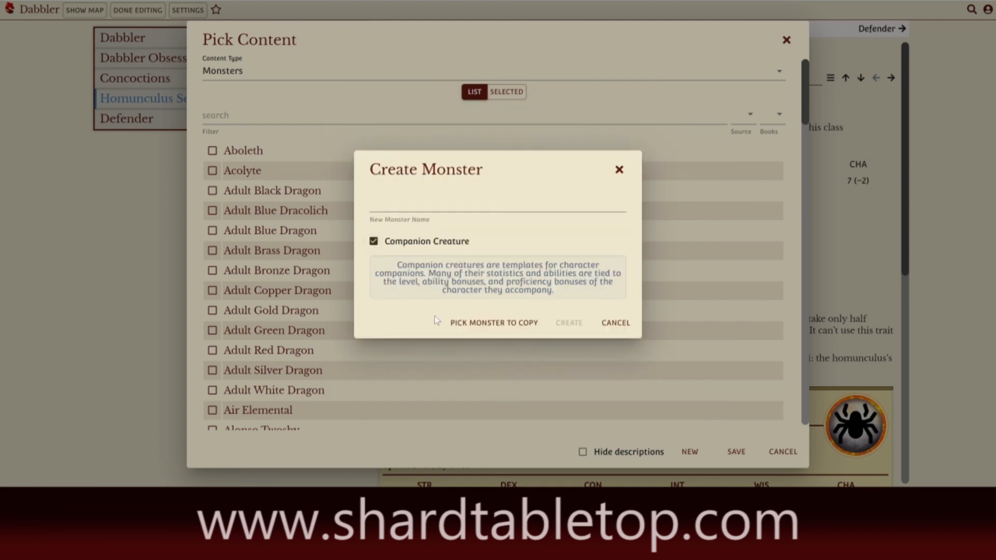
left_click(487, 323)
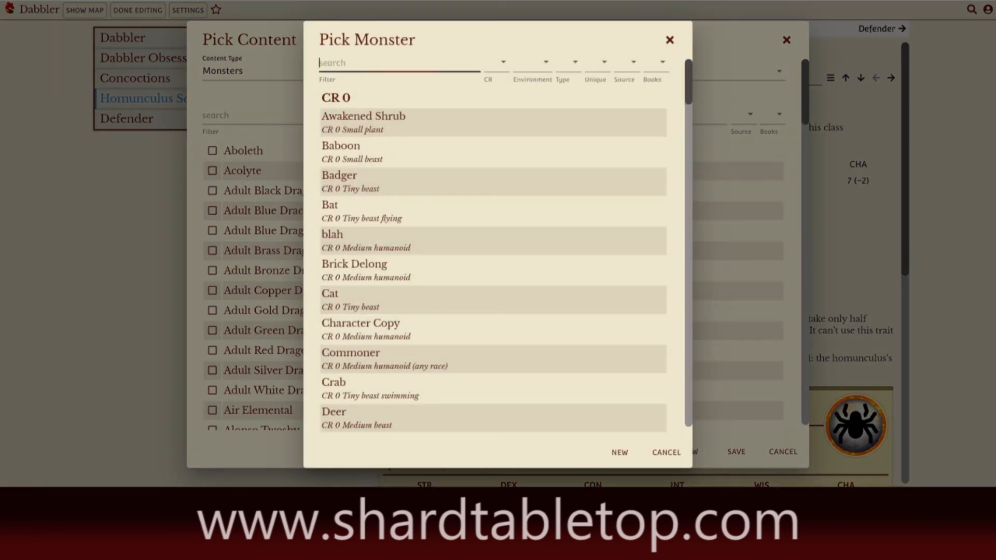
type("serv")
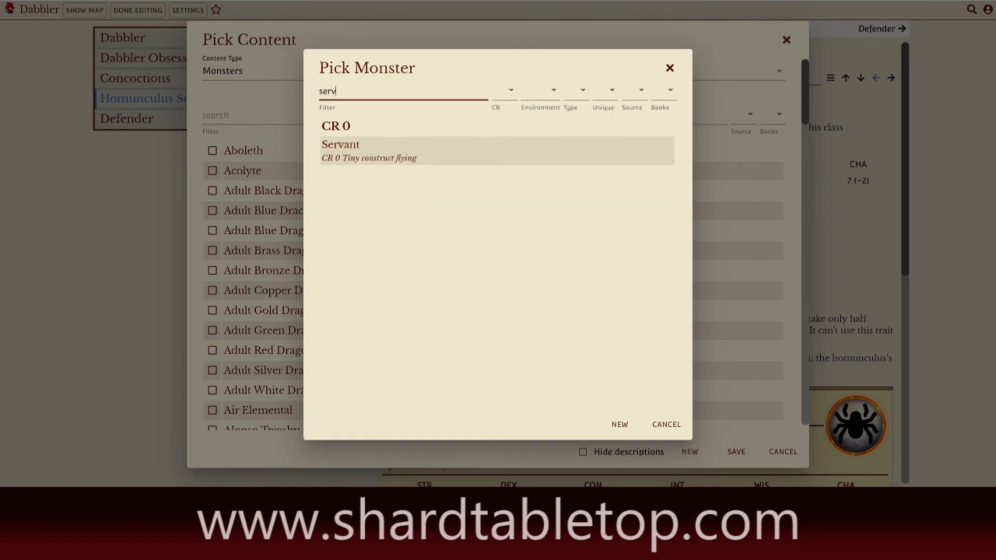
left_click(337, 157)
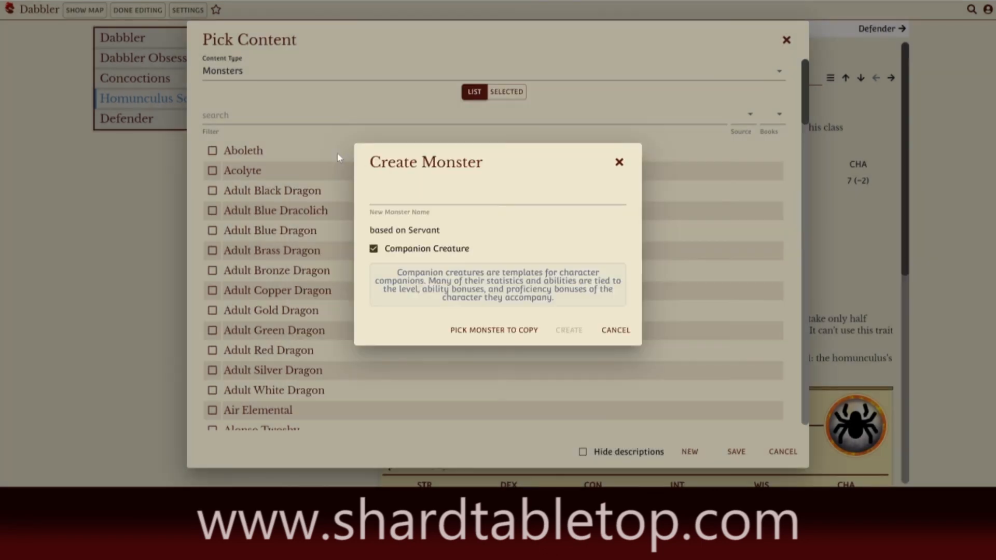
Name the new companion monster Homunculus Servant and create it
left_click(407, 186)
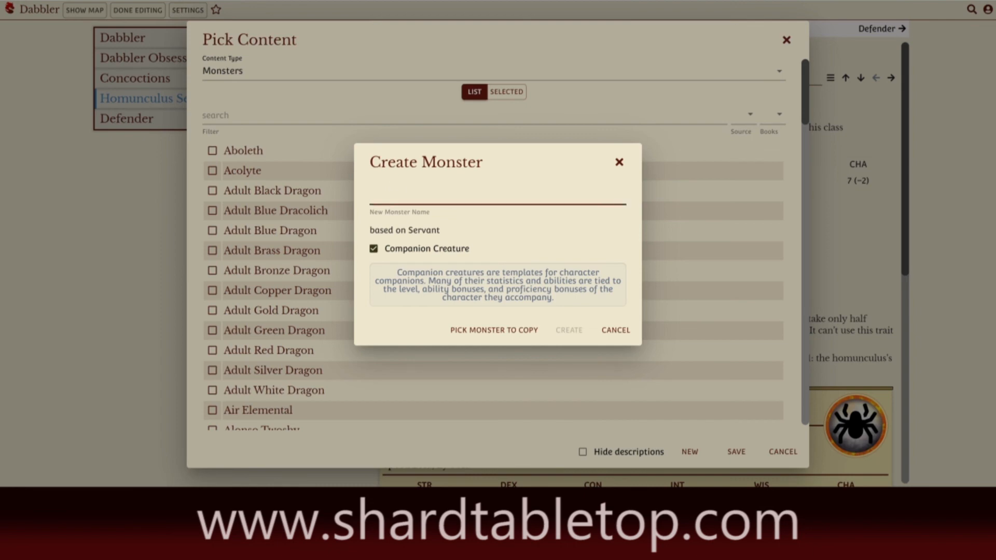
type("Hom")
type("un")
type("s")
type("culus S")
type("ev")
key("BackSpace")
type("rvant")
left_click(564, 331)
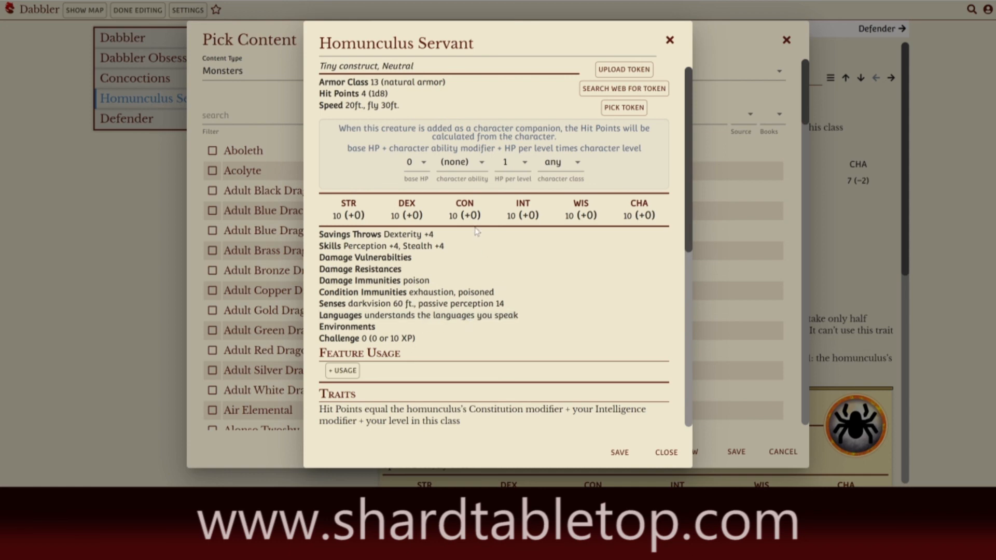
Set the companion's hit point formula to base HP 1 and character class Dabbler, keeping the character ability at (none)
left_click(424, 165)
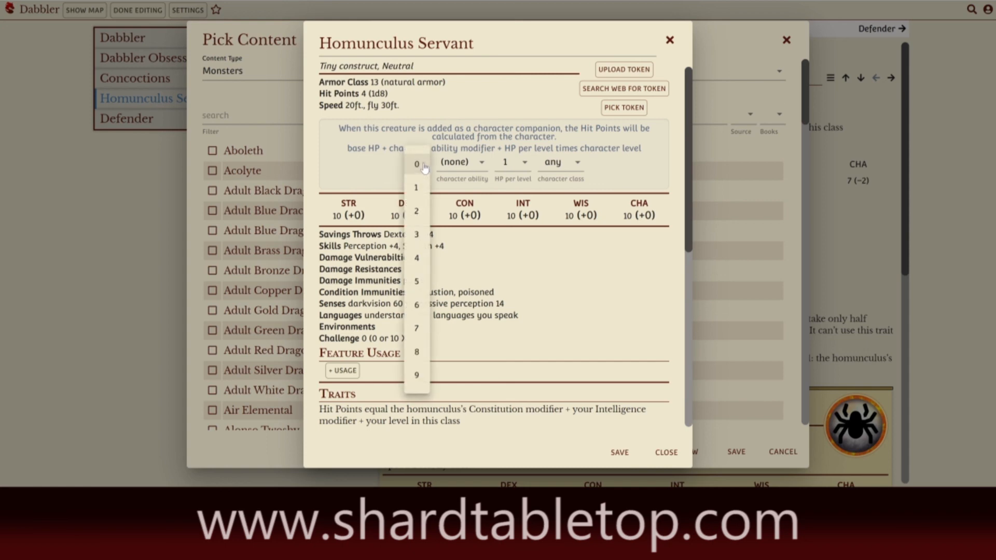
left_click(418, 185)
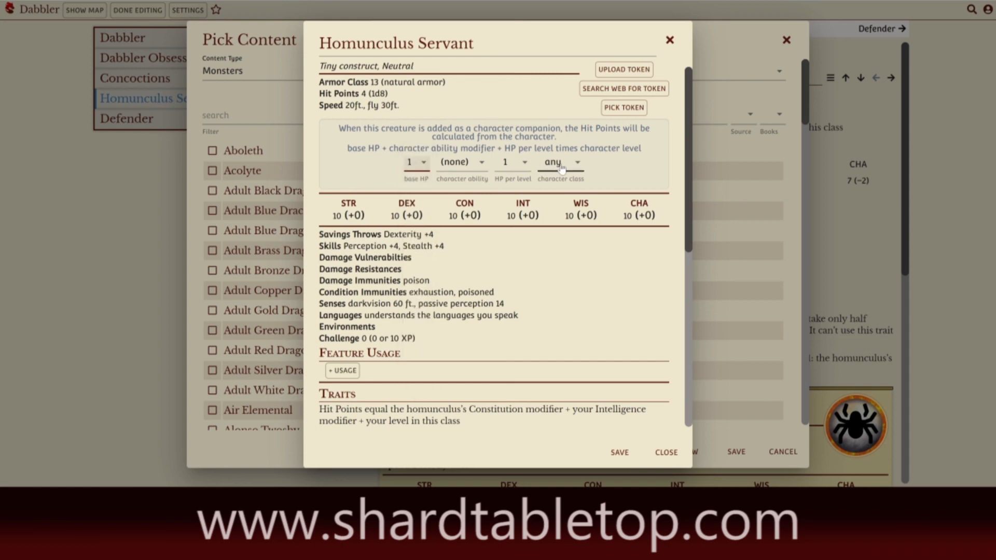
left_click(562, 165)
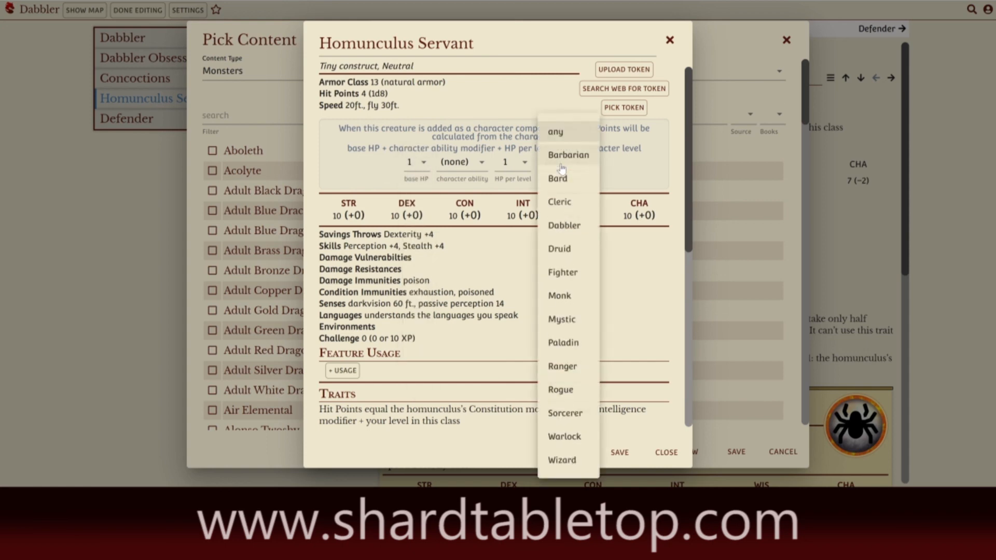
left_click(561, 228)
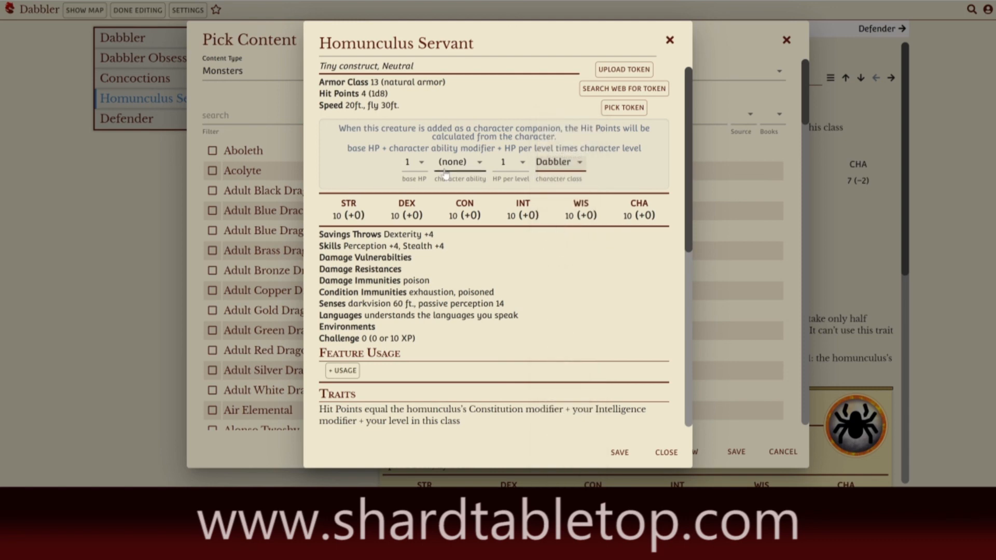
left_click(477, 169)
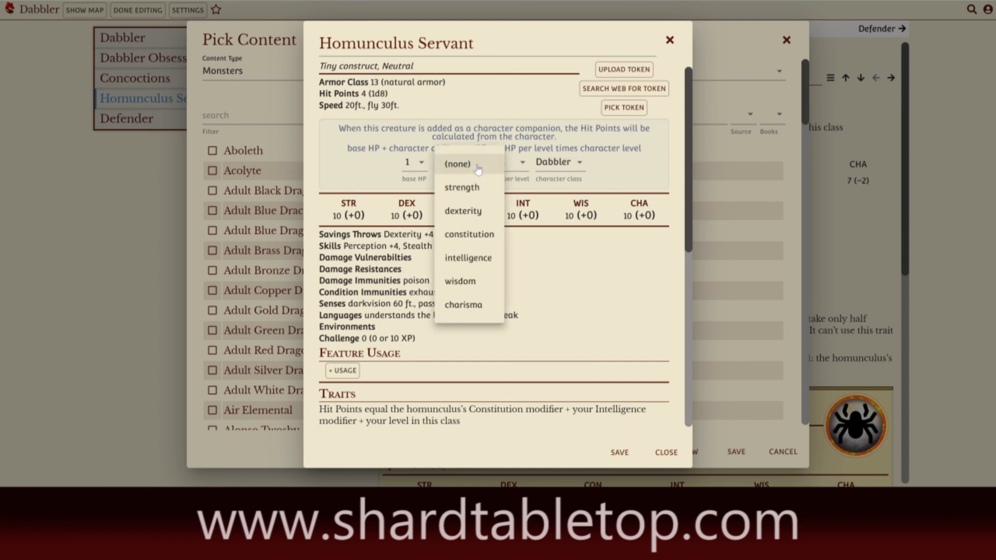
left_click(477, 165)
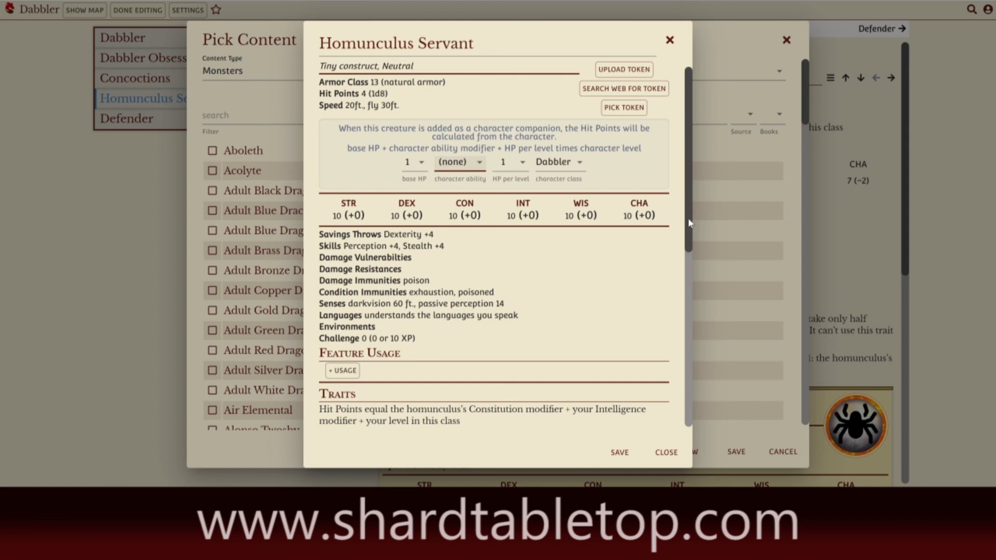
Delete the sentence explaining how Hit Points are calculated from the Homunculus Servant's Traits
left_click_drag(687, 218, 686, 260)
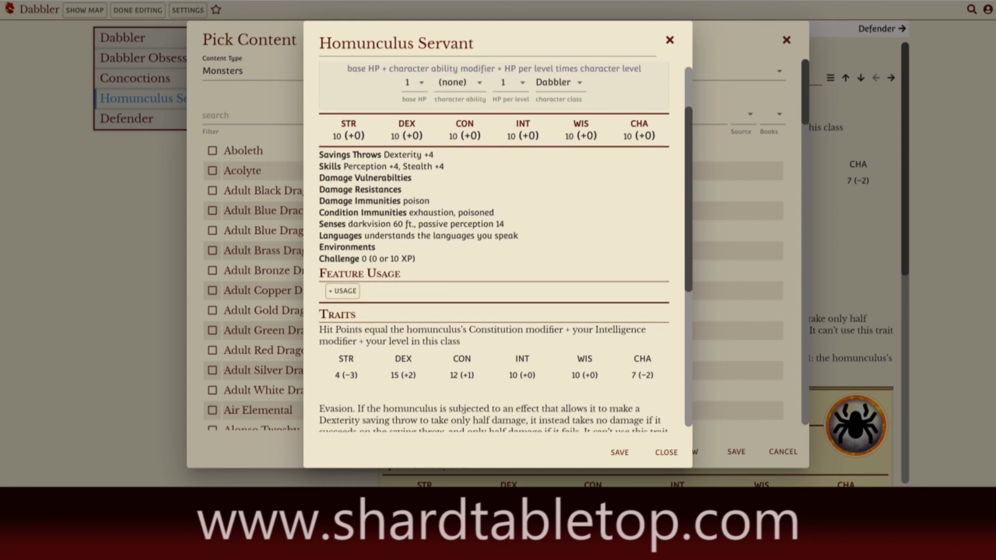
left_click_drag(320, 331, 461, 343)
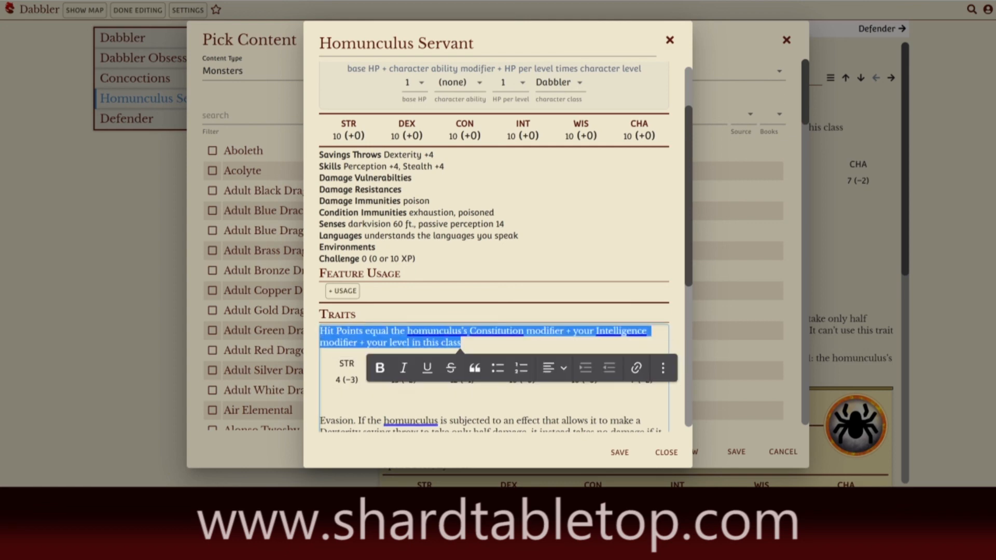
key("BackSpace")
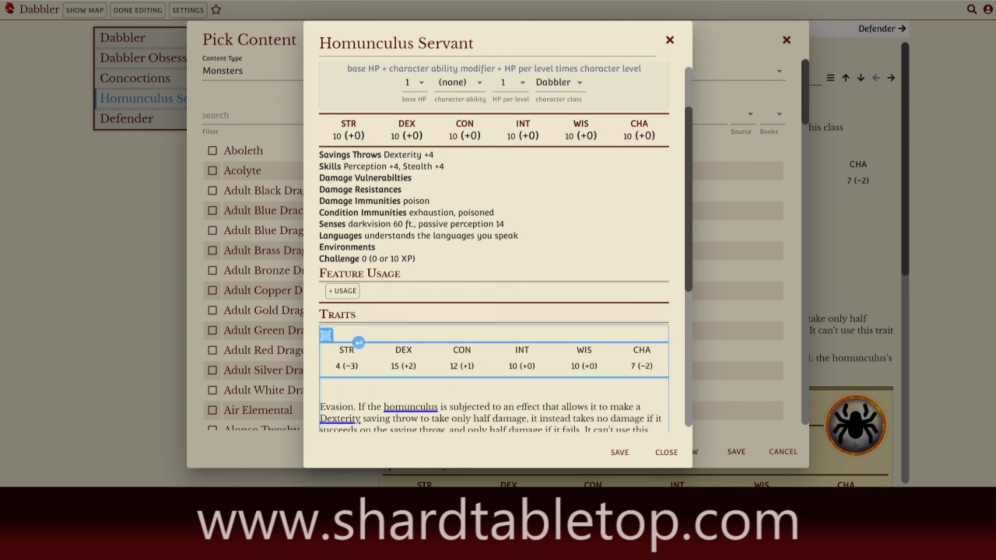
Set the Homunculus Servant's ability scores to STR 4, DEX 15, CON 12 and CHA 7
left_click(354, 142)
left_click(354, 142)
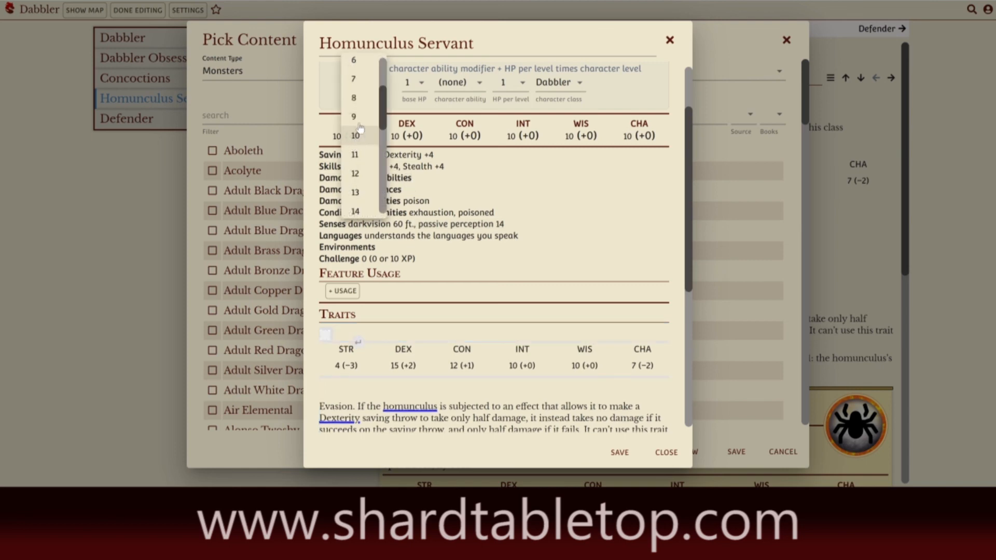
left_click_drag(384, 115, 394, 83)
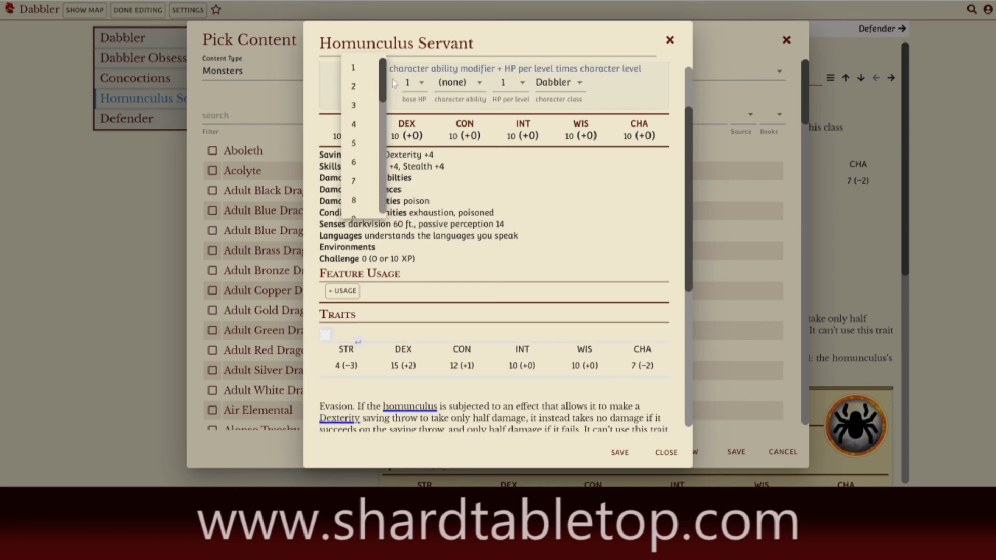
left_click(363, 123)
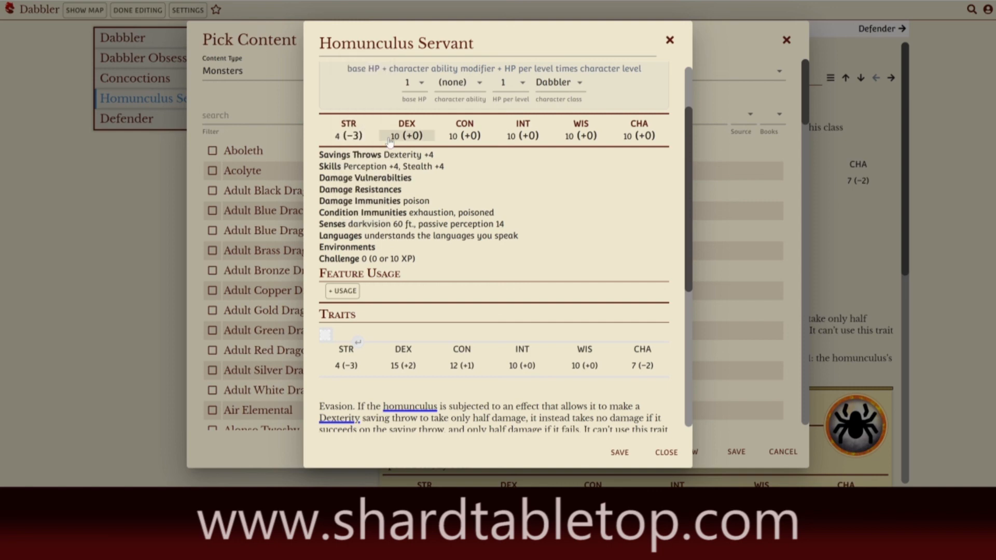
left_click(405, 137)
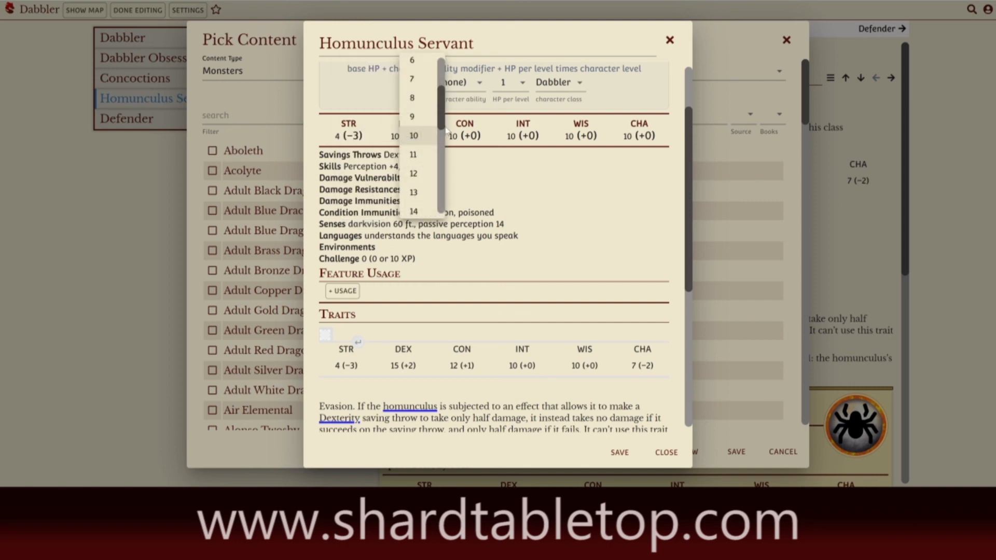
left_click_drag(440, 120, 442, 137)
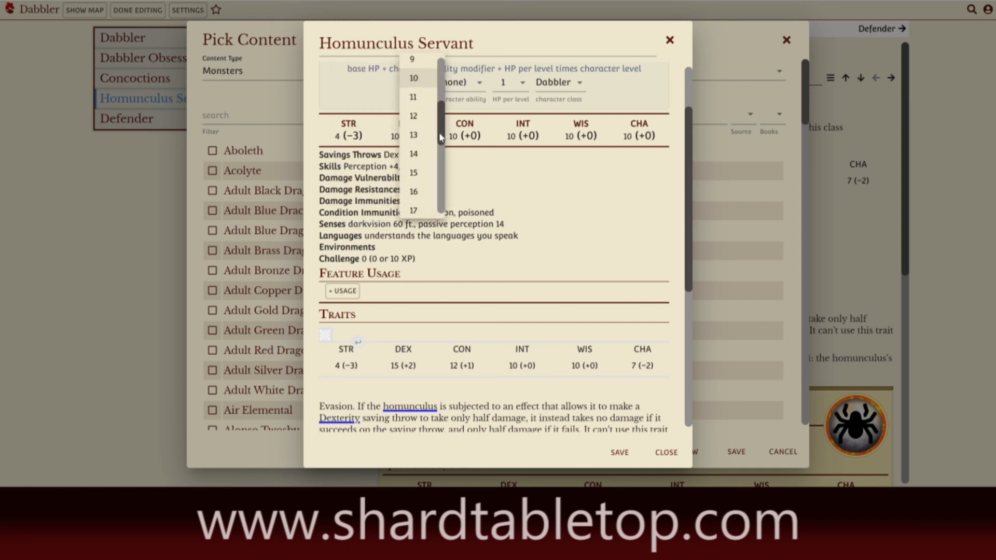
left_click(415, 174)
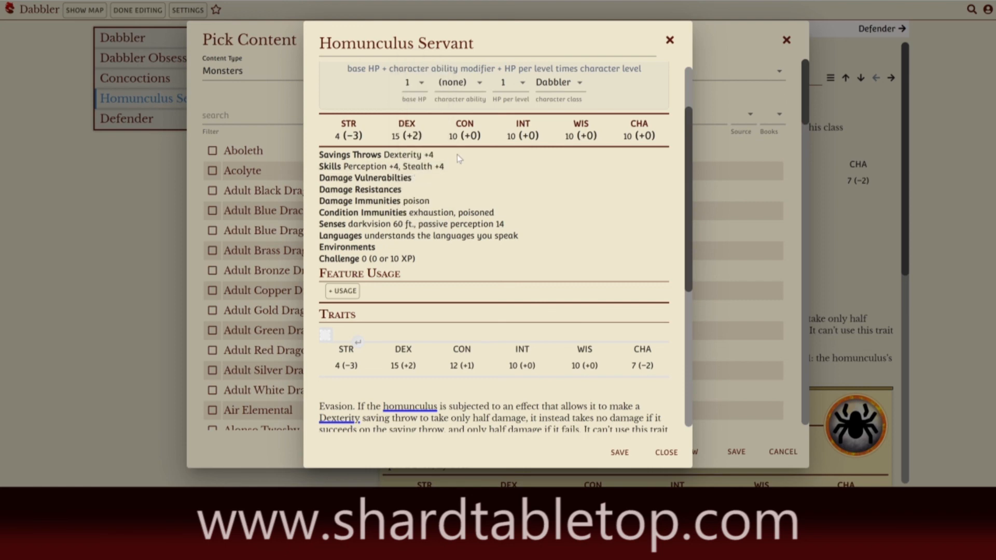
left_click(466, 135)
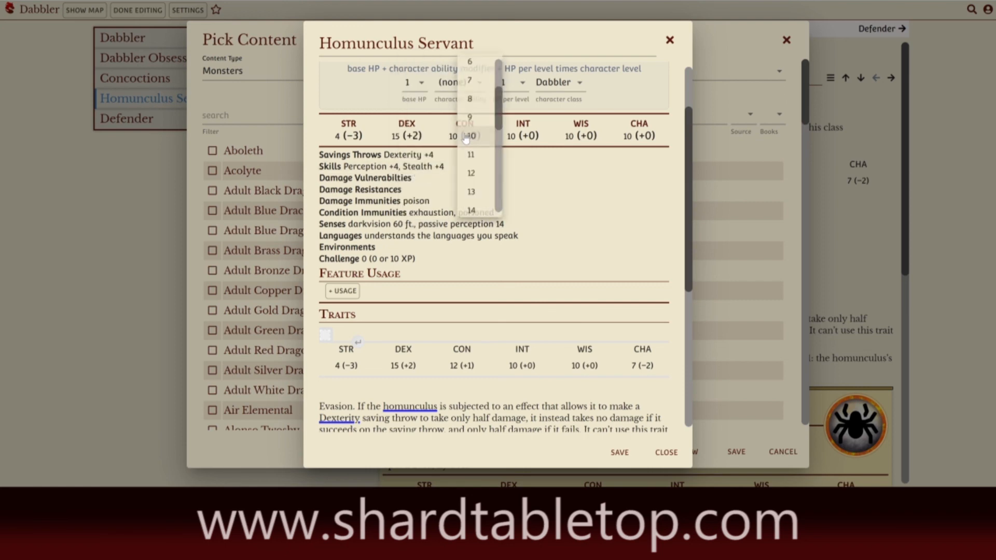
left_click(472, 173)
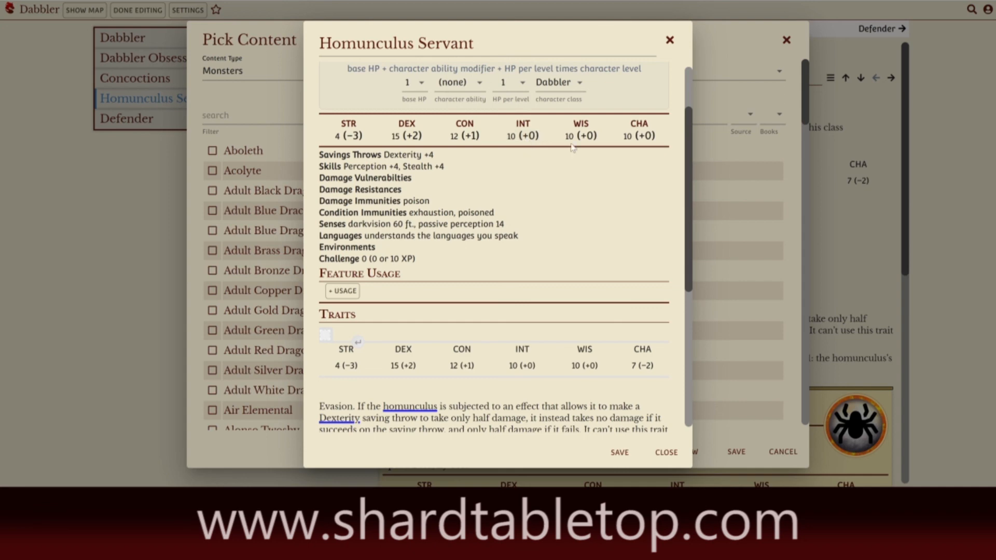
left_click(634, 139)
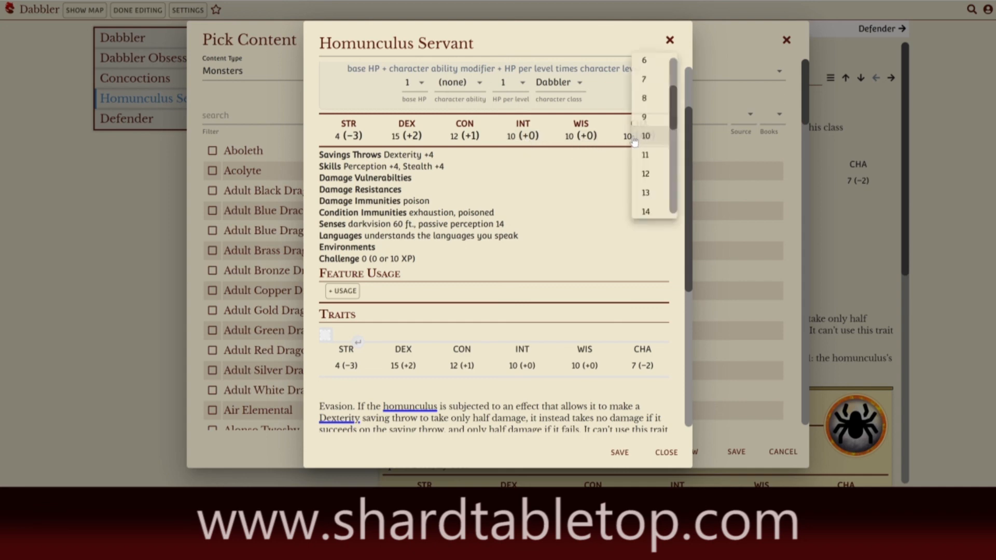
left_click(647, 80)
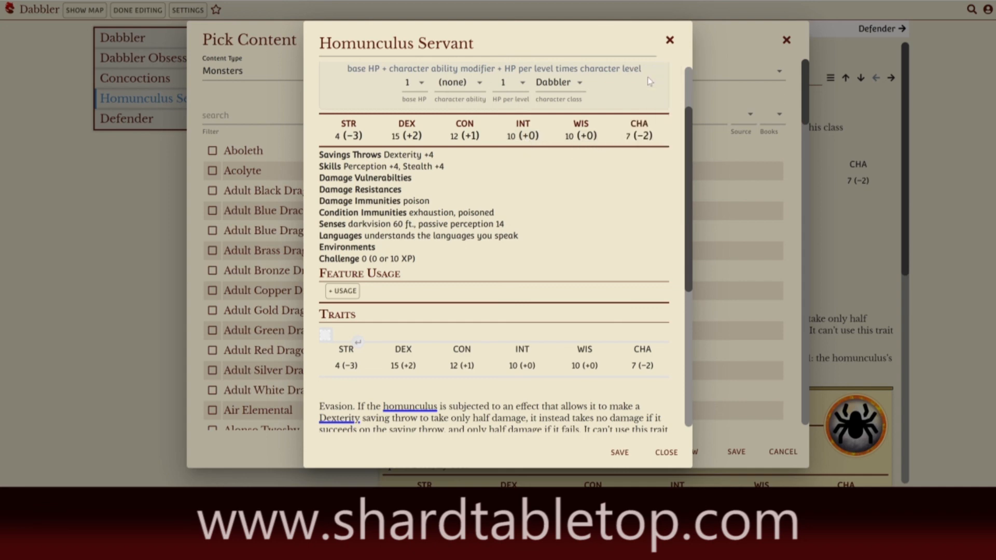
Delete the ability score table and the blank lines above Evasion from the Traits text
left_click(325, 335)
key("Delete")
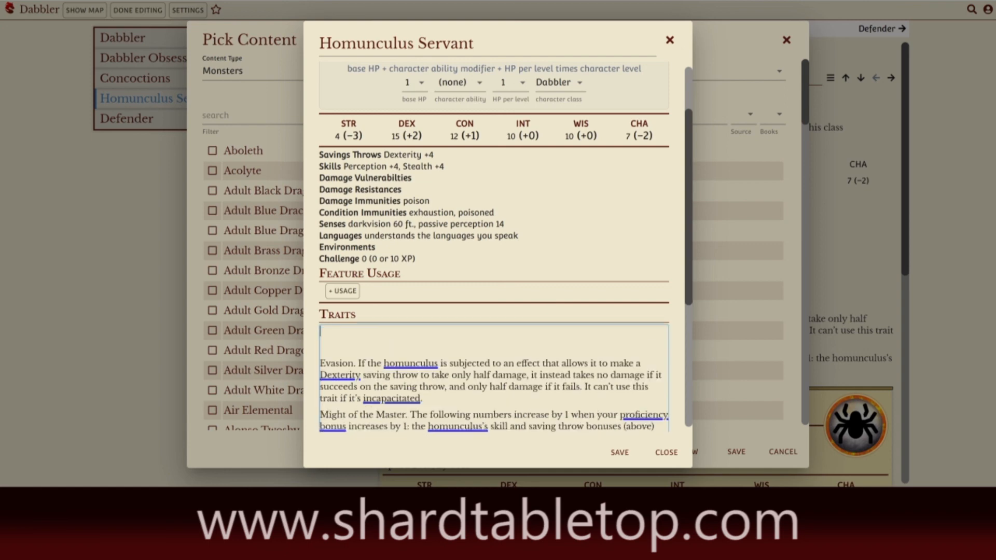
key("Delete")
key("Delete")
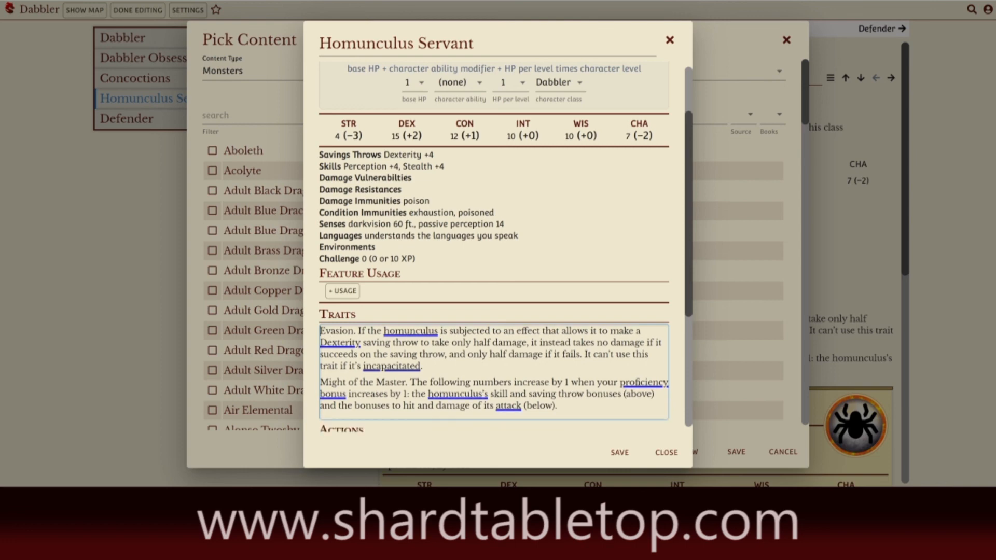
Format the trait names "Evasion." and "Might of the Master." in the Traits text as bold italic
left_click_drag(356, 331, 319, 331)
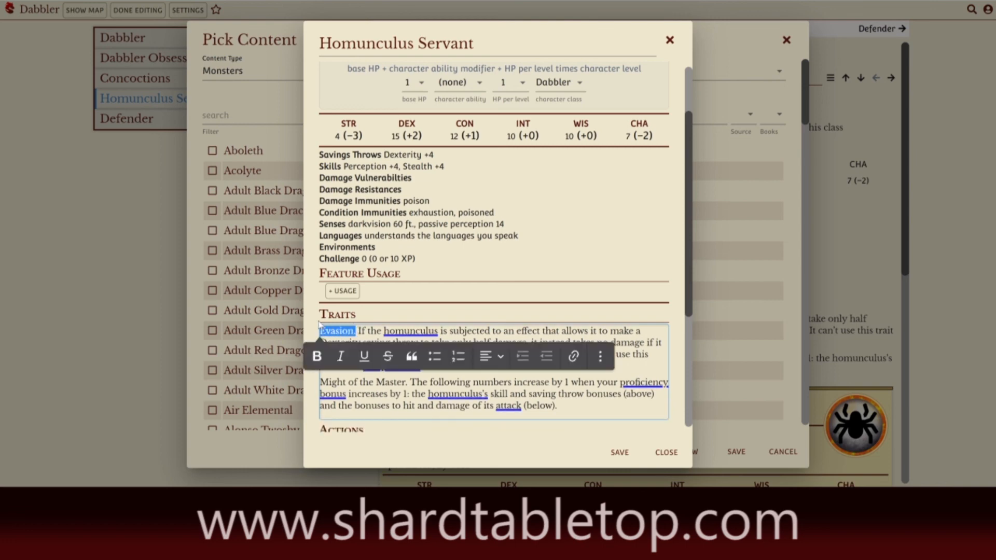
left_click(316, 358)
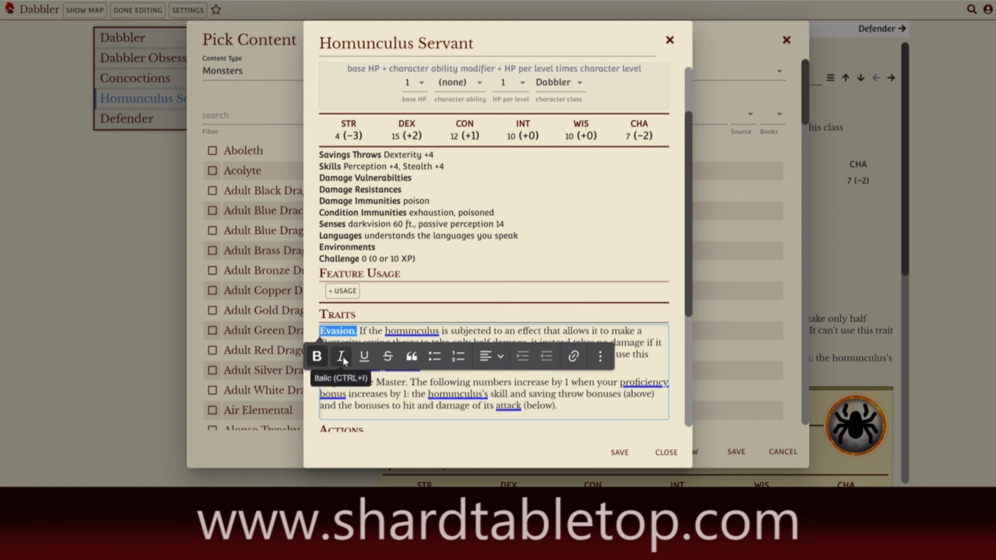
left_click(342, 357)
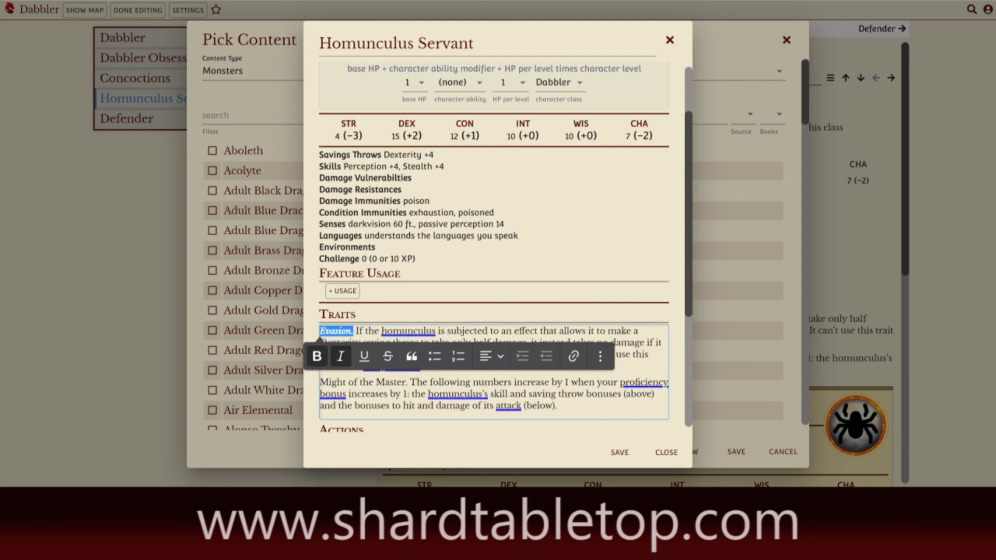
left_click_drag(407, 382, 320, 384)
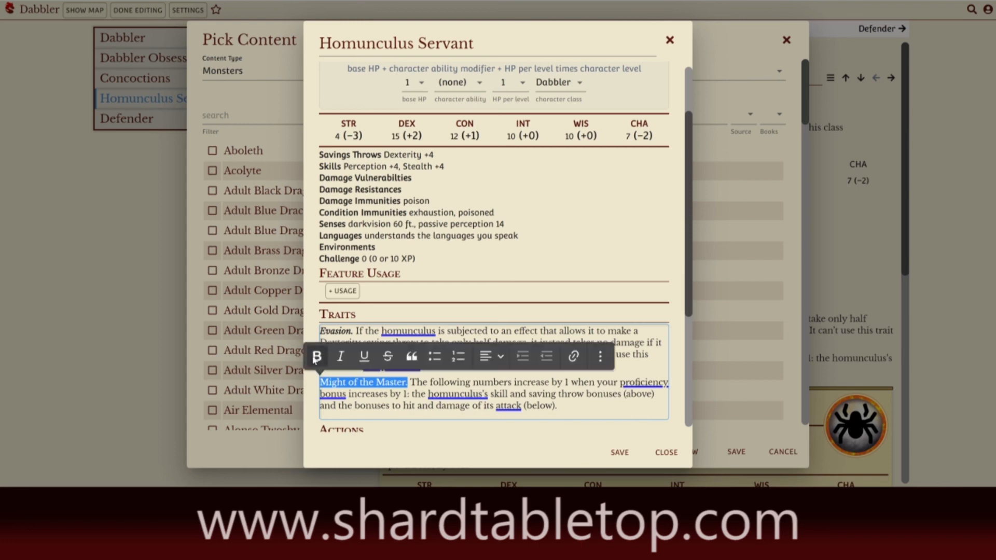
left_click(317, 356)
left_click(342, 356)
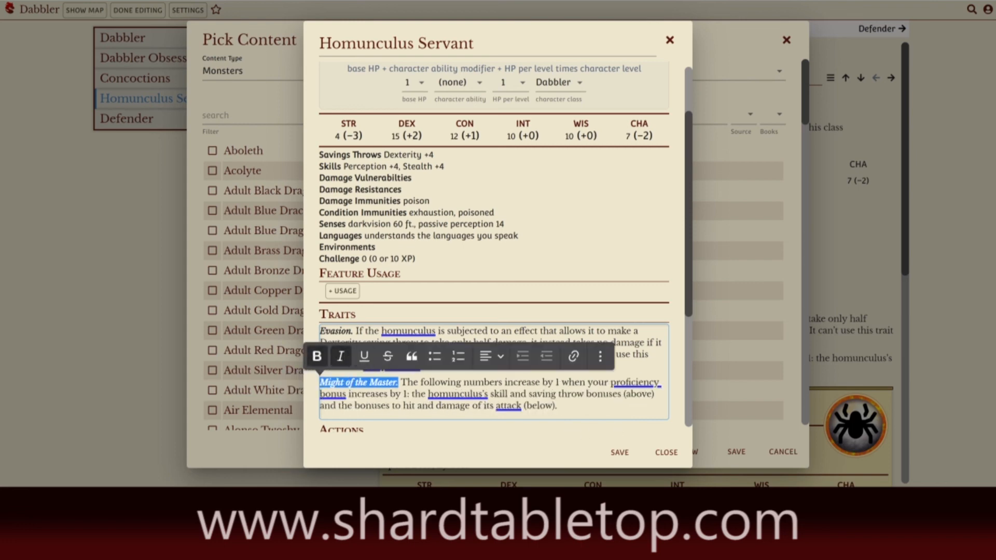
left_click(644, 343)
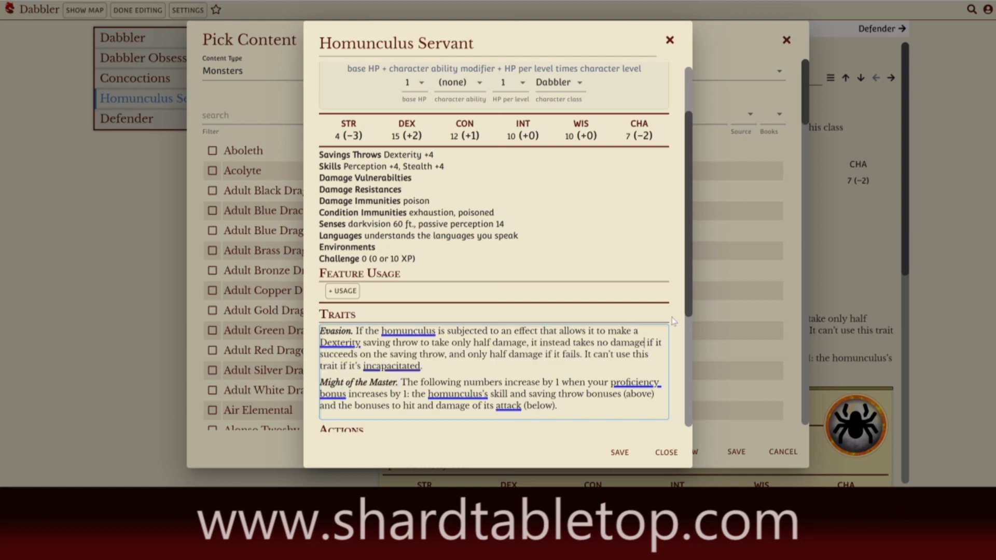
left_click(692, 311)
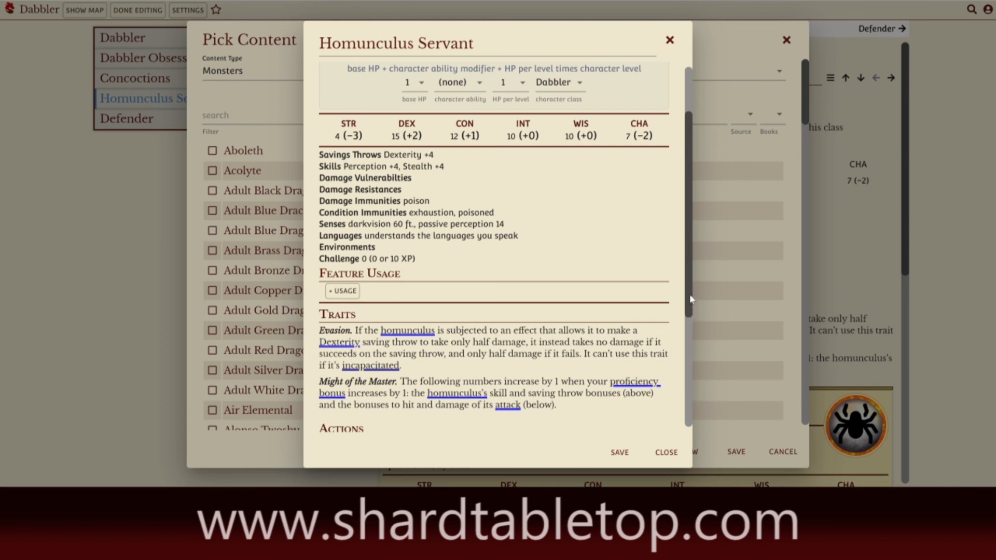
Bold the +4 attack bonus and the 1d4 + 2 damage in the Force Strike action
left_click_drag(691, 304, 686, 395)
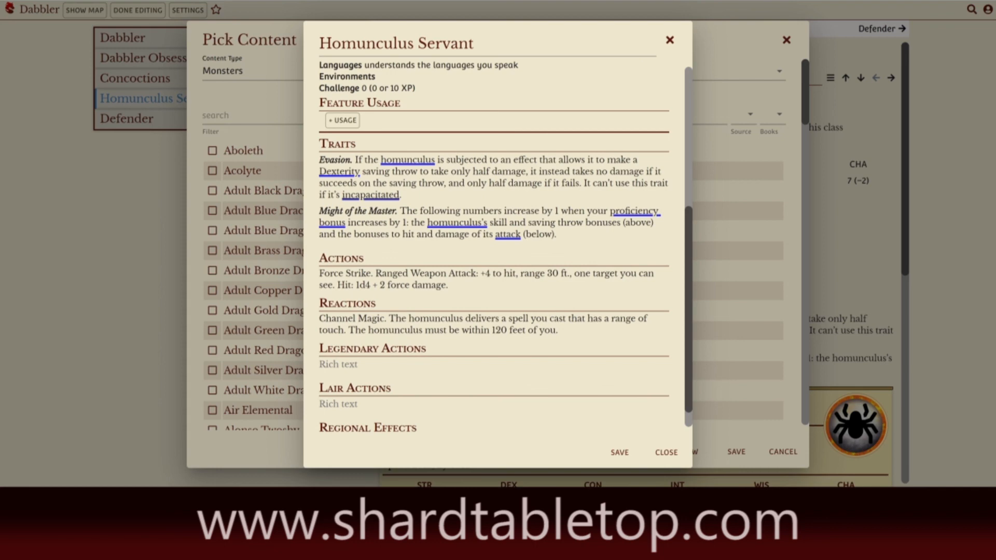
left_click_drag(482, 274, 491, 275)
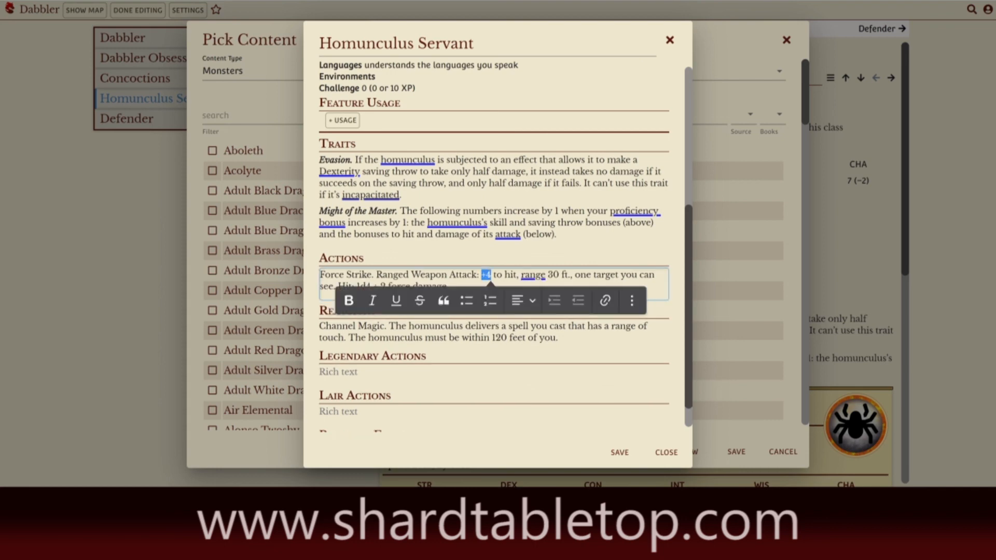
left_click(348, 302)
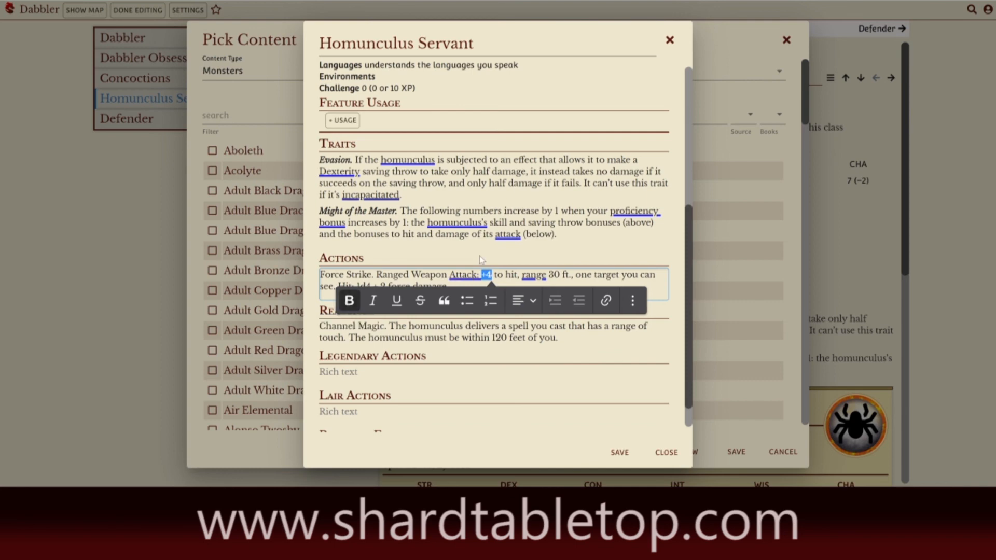
left_click(481, 258)
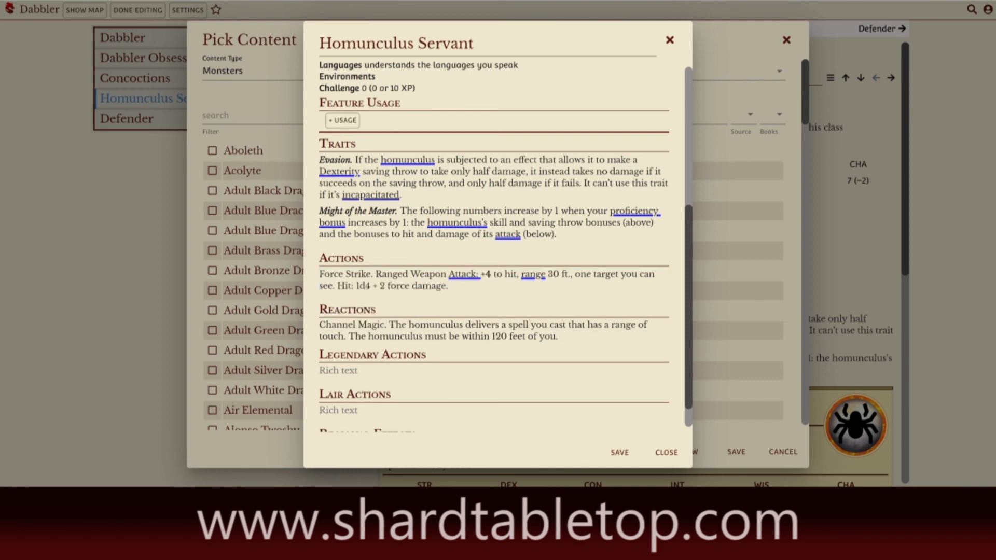
left_click_drag(357, 286, 386, 286)
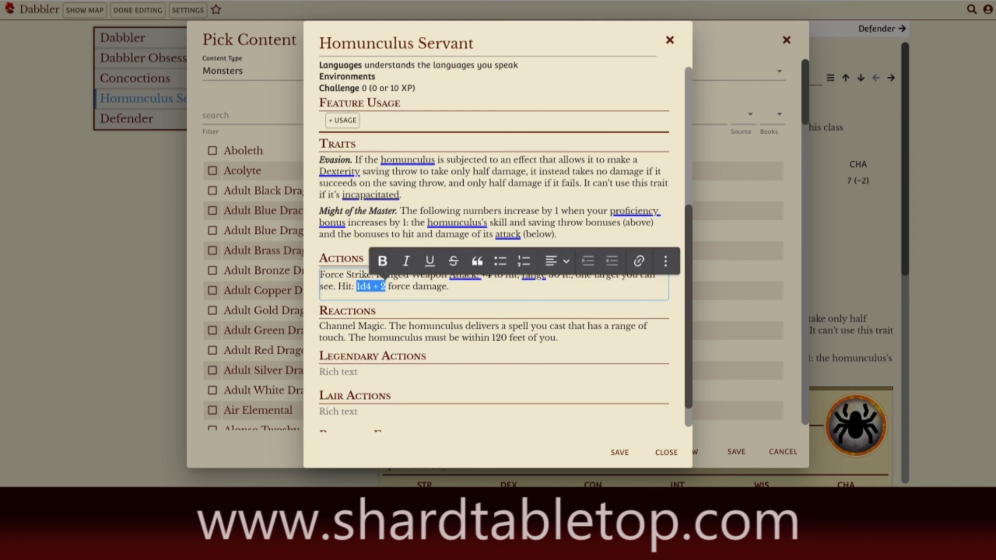
left_click(383, 261)
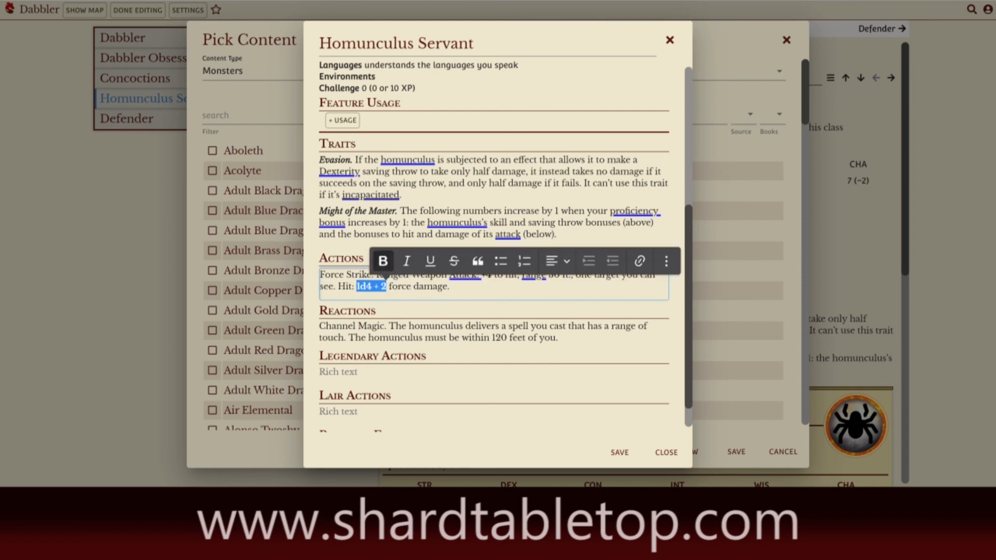
left_click(478, 289)
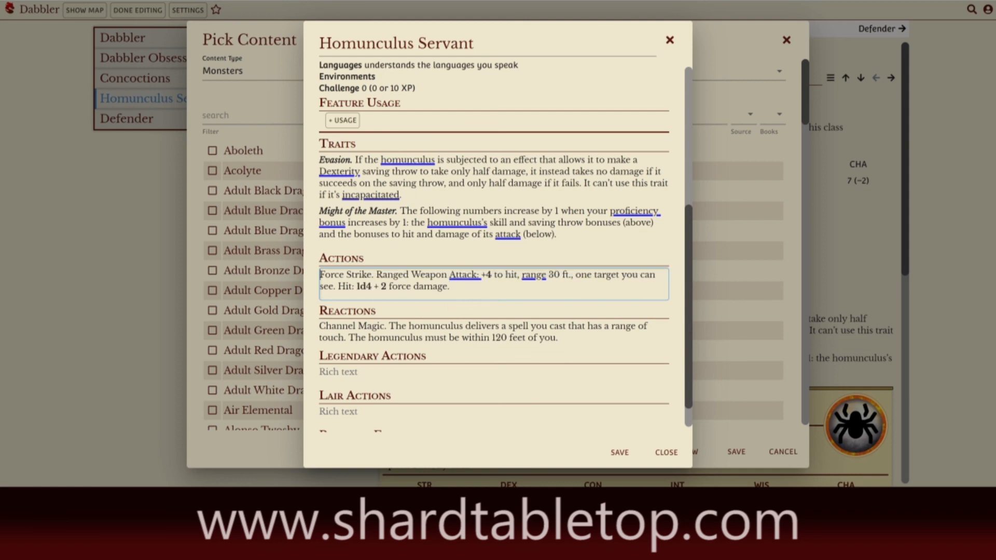
Format the action name "Force Strike." and the reaction name "Channel Magic." as bold italic
left_click_drag(320, 275, 372, 283)
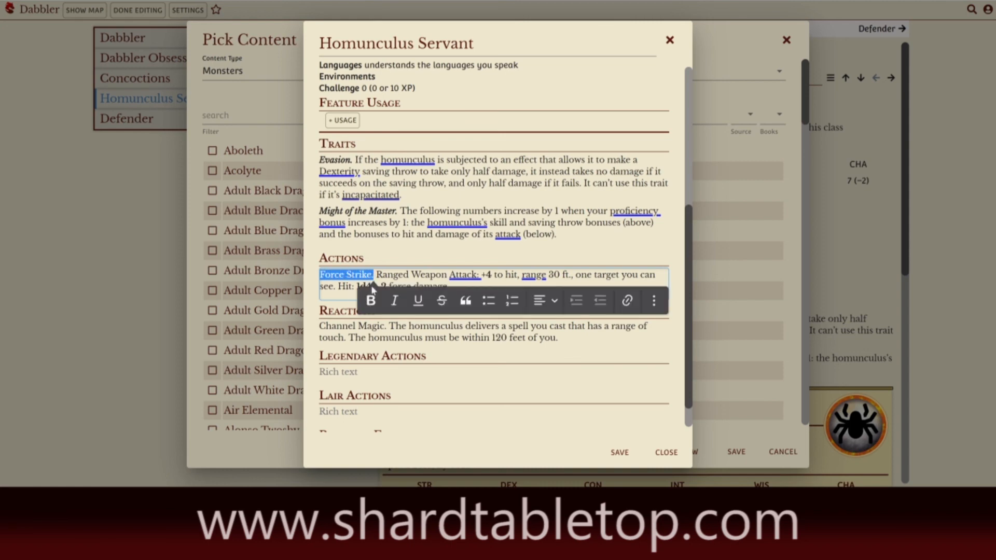
left_click(392, 305)
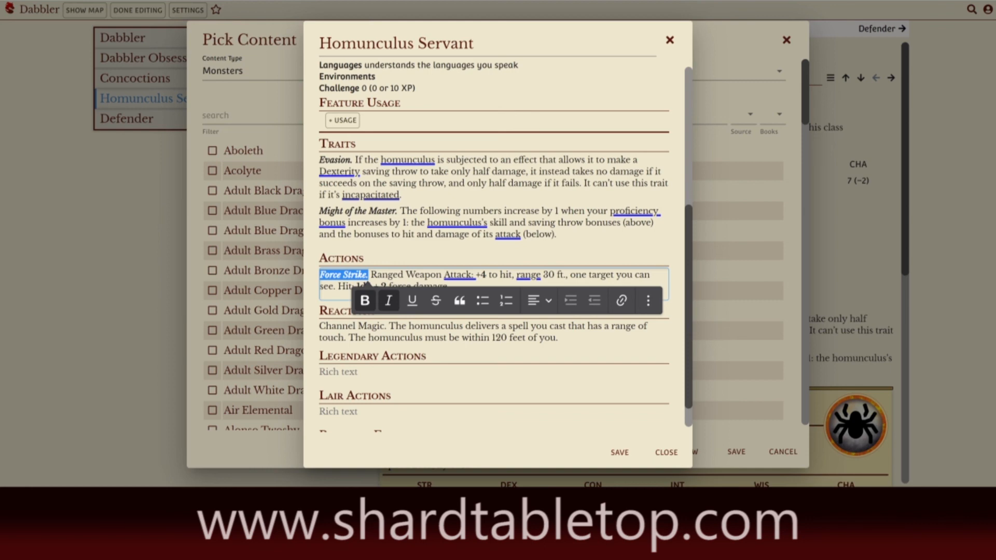
left_click(320, 327)
left_click_drag(320, 327, 388, 327)
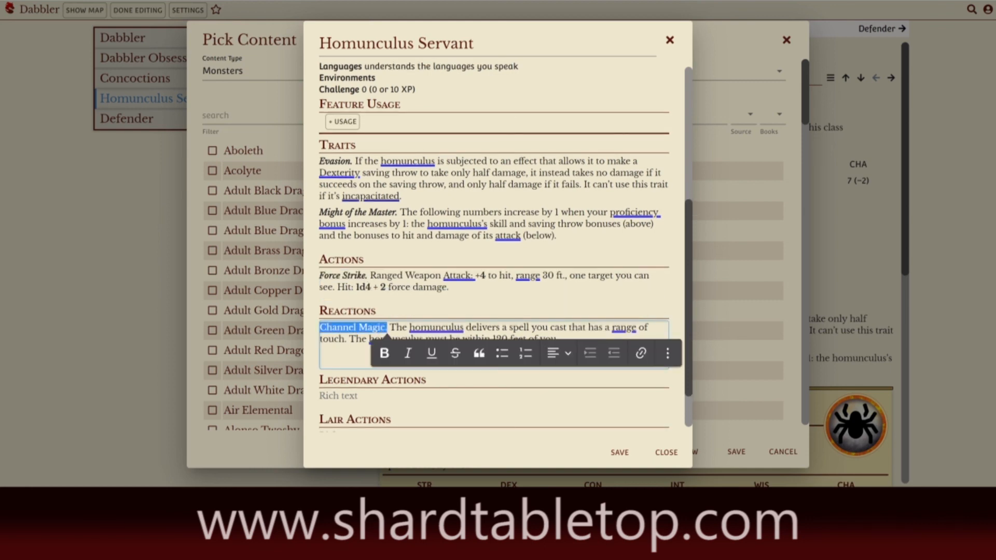
left_click(385, 353)
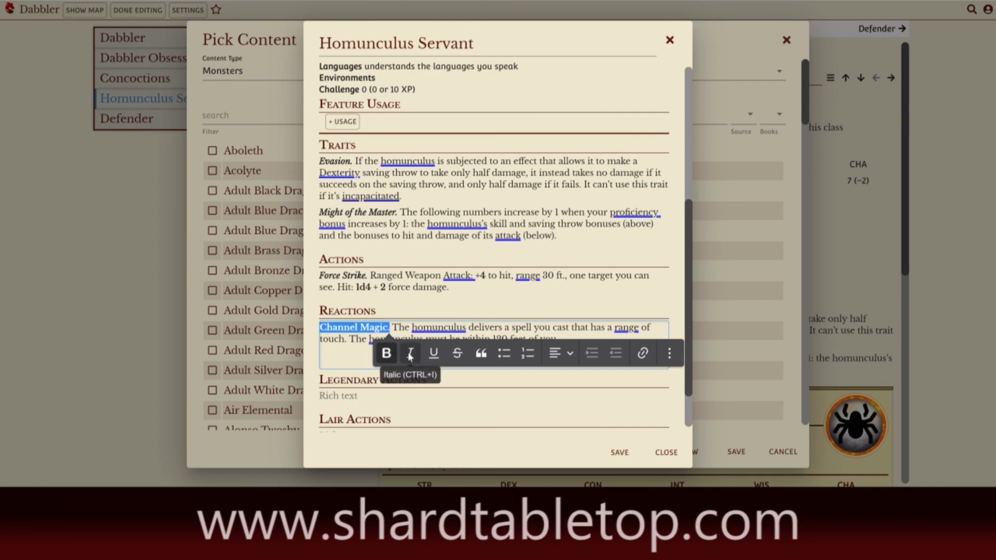
left_click(408, 353)
left_click(517, 307)
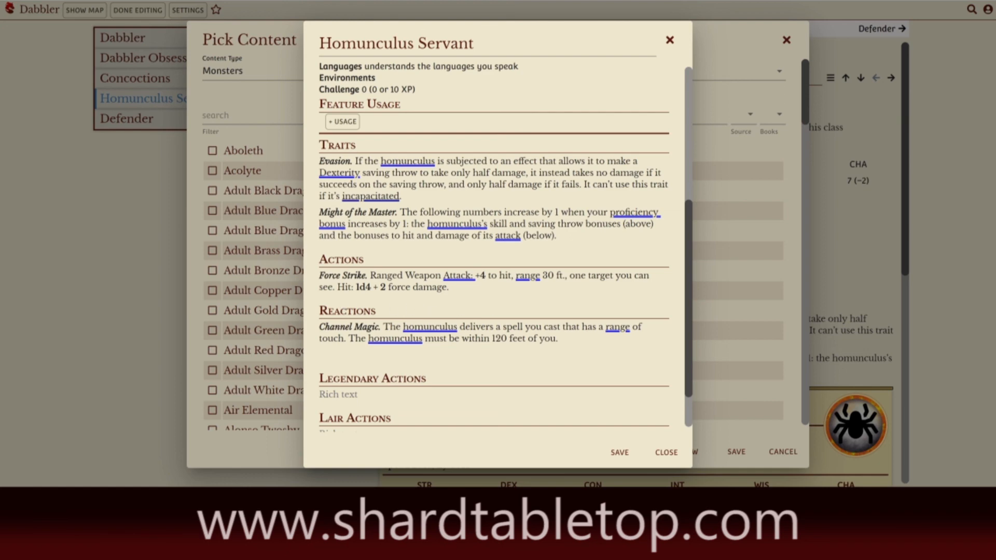
Search the web for token artwork for the creature using the term "Homunculus"
left_click_drag(686, 253, 695, 101)
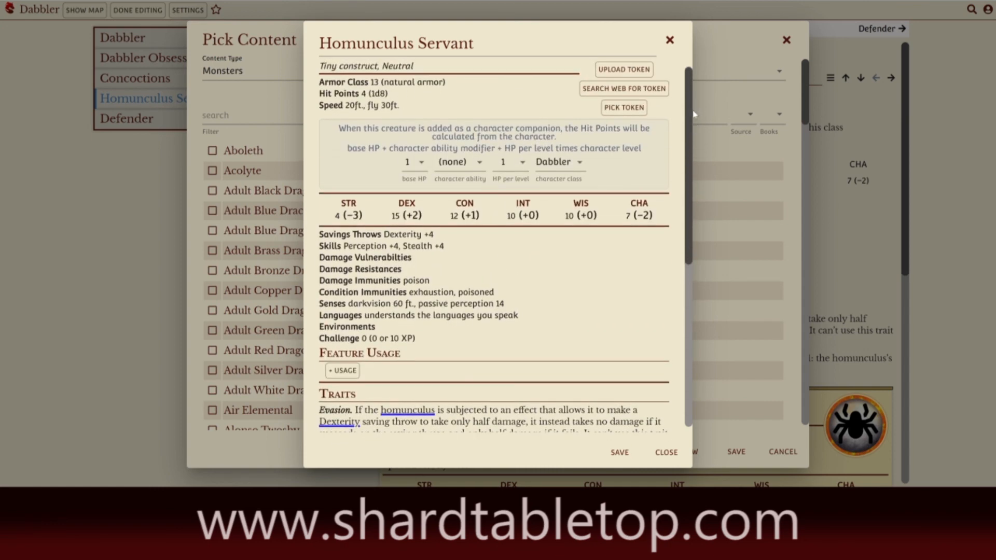
left_click(594, 88)
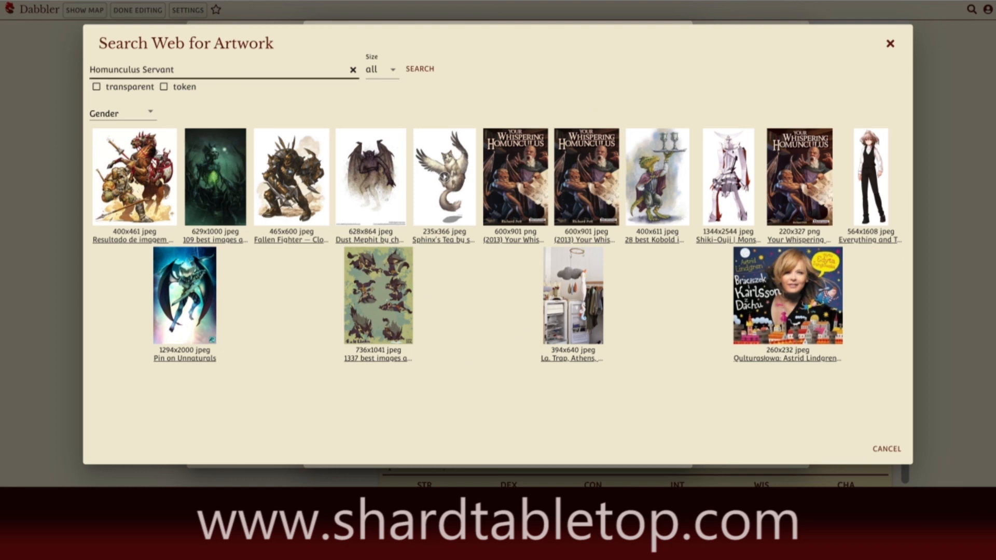
key("BackSpace")
key("BackSpace")
key("BackSpace")
key("BackSpace")
key("BackSpace")
key("BackSpace")
key("BackSpace")
key("BackSpace")
key("Return")
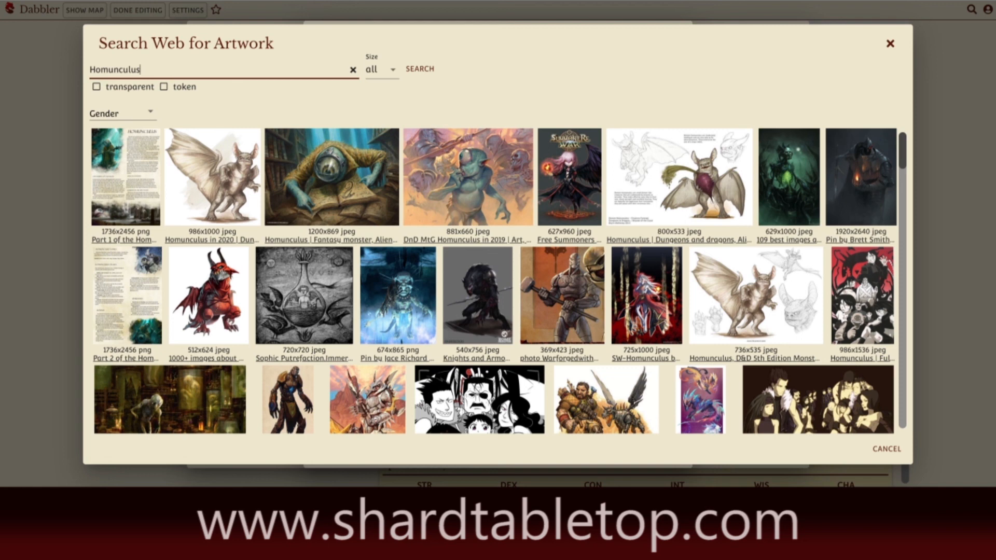
Make the winged, large-eared homunculus picture the token with its head moved inside the border, and save the creature into the chapter
left_click(229, 165)
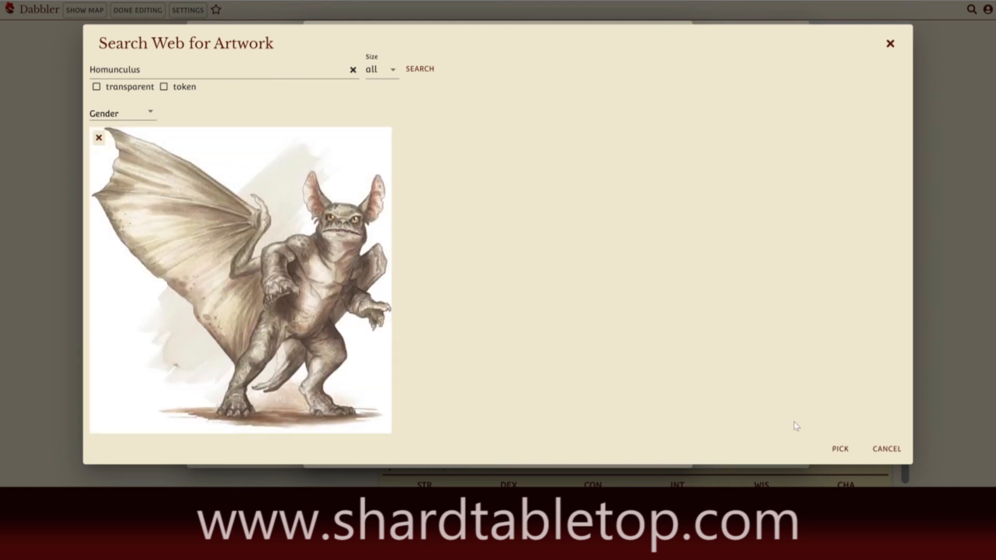
left_click(839, 449)
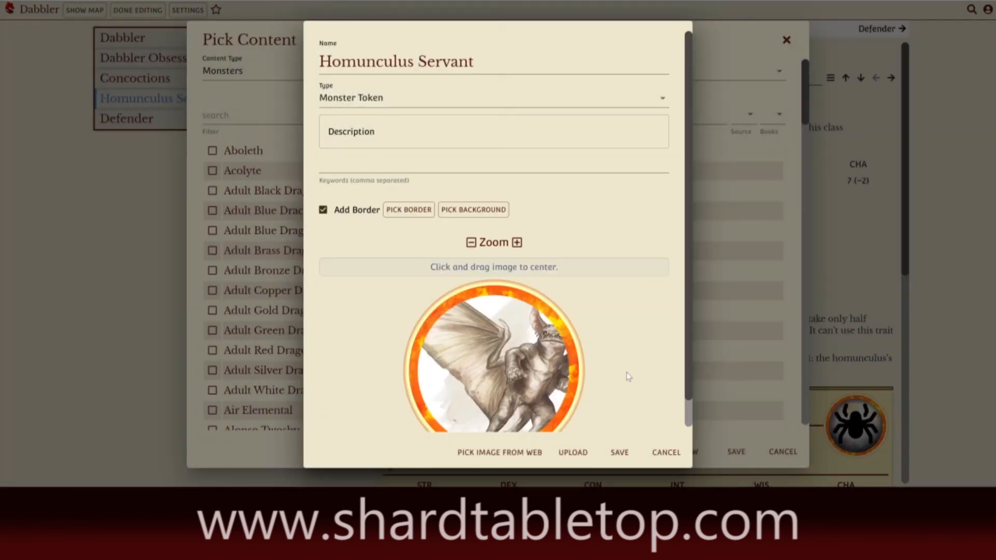
left_click_drag(530, 381, 517, 394)
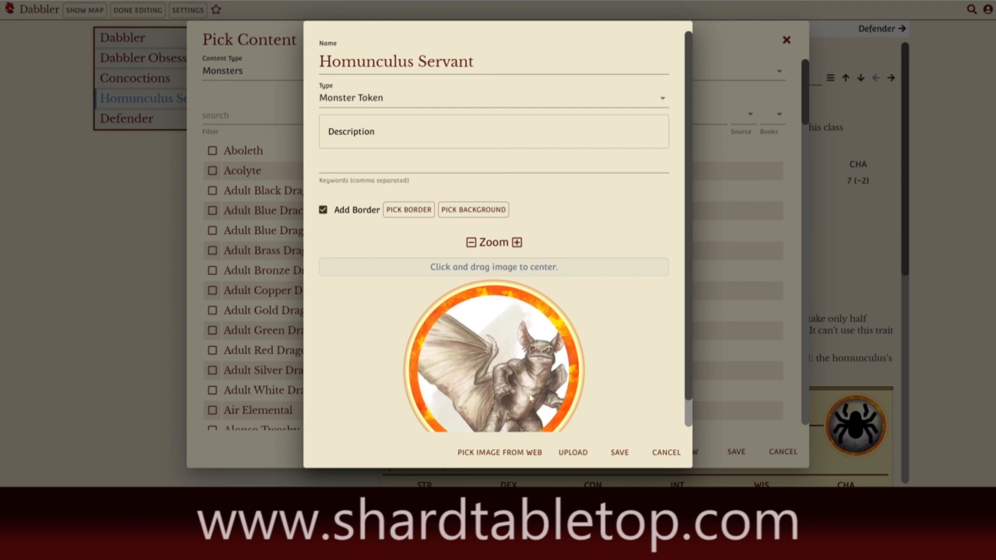
left_click(621, 453)
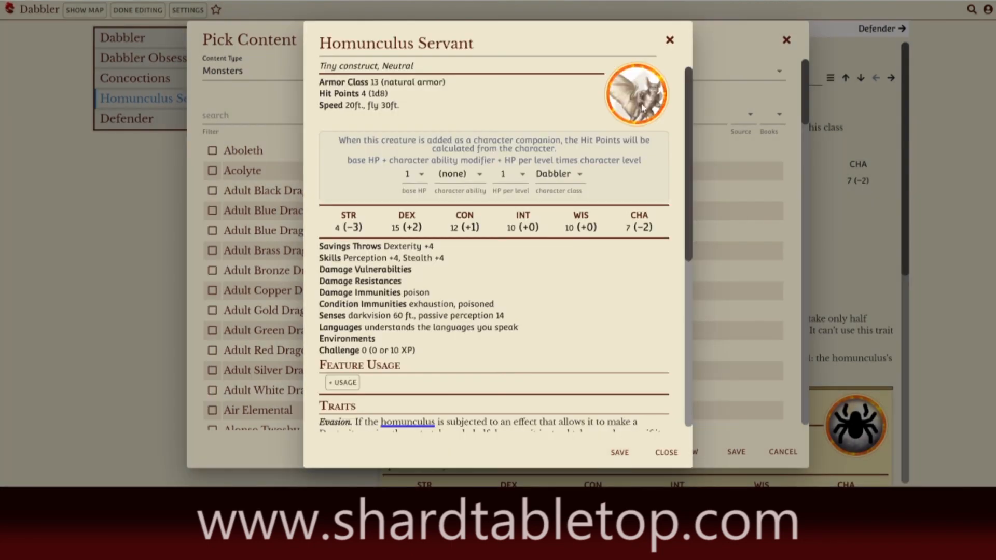
left_click(621, 453)
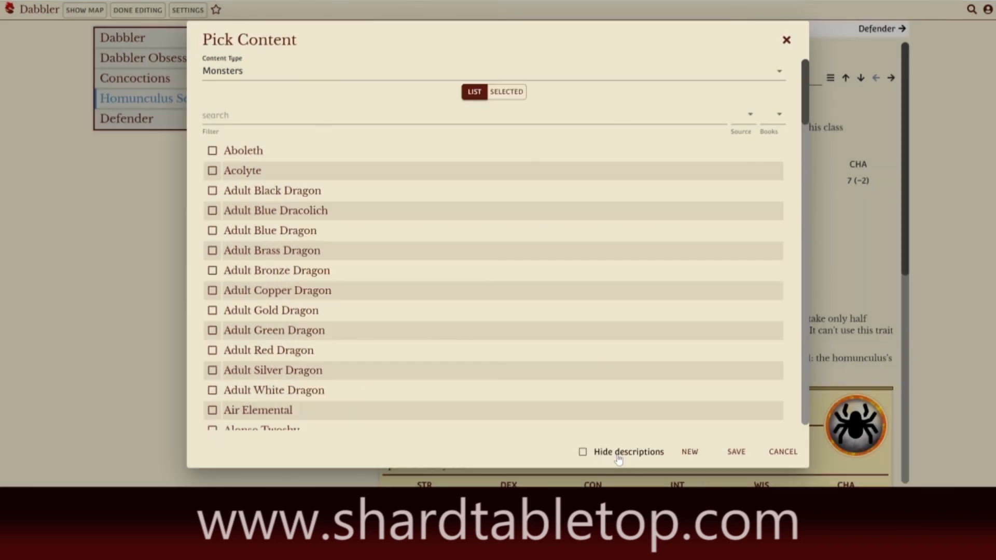
left_click(735, 452)
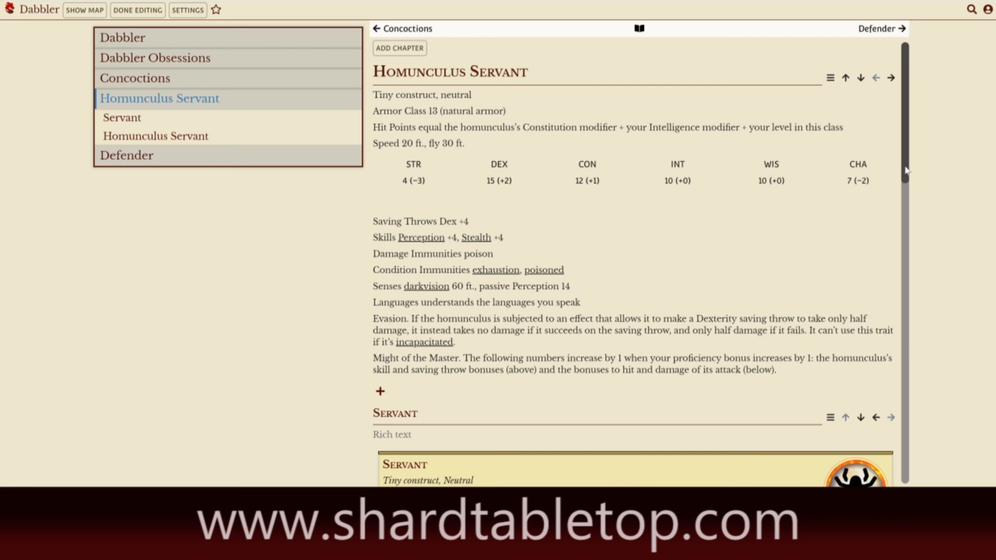
Delete the old Servant section from the Homunculus Servant chapter
left_click_drag(908, 171, 903, 232)
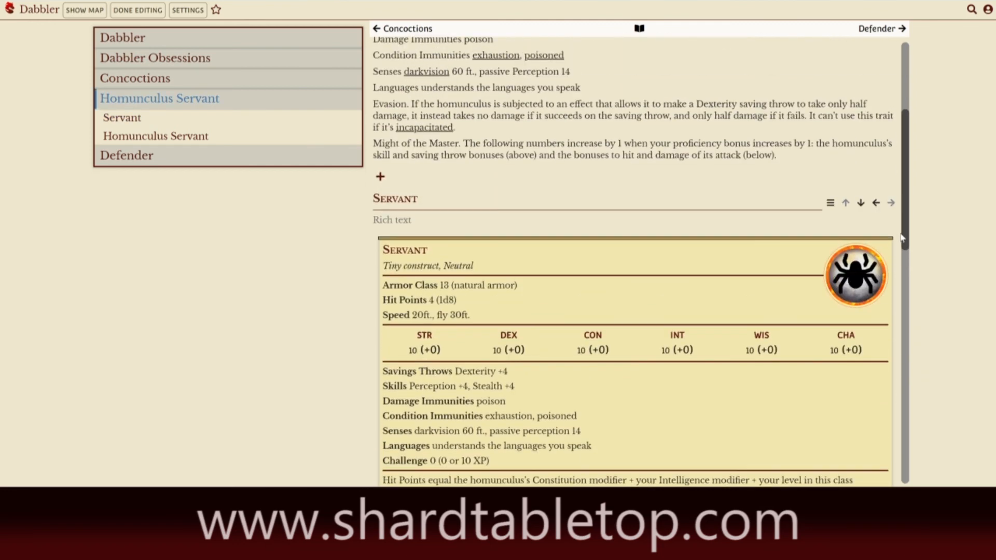
left_click(830, 205)
left_click(841, 225)
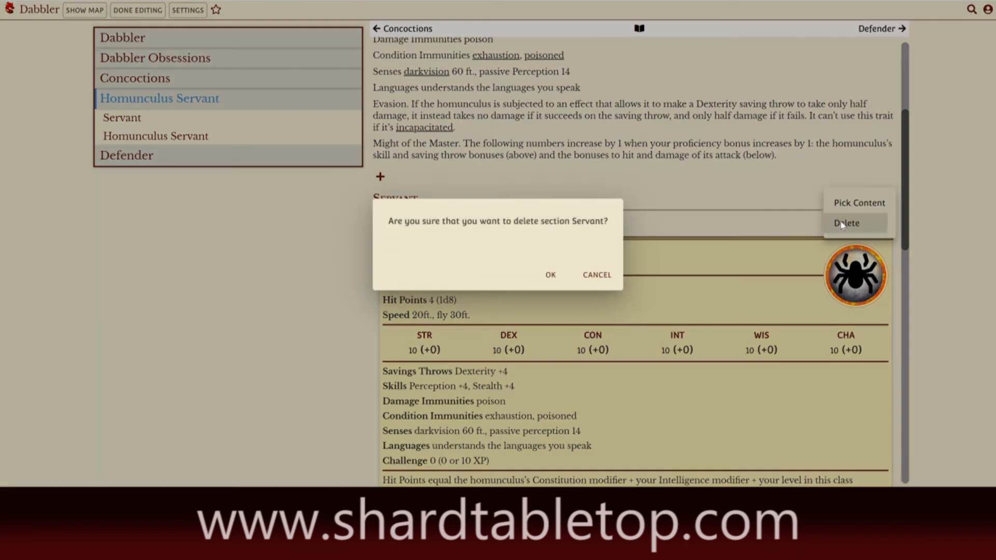
left_click(551, 276)
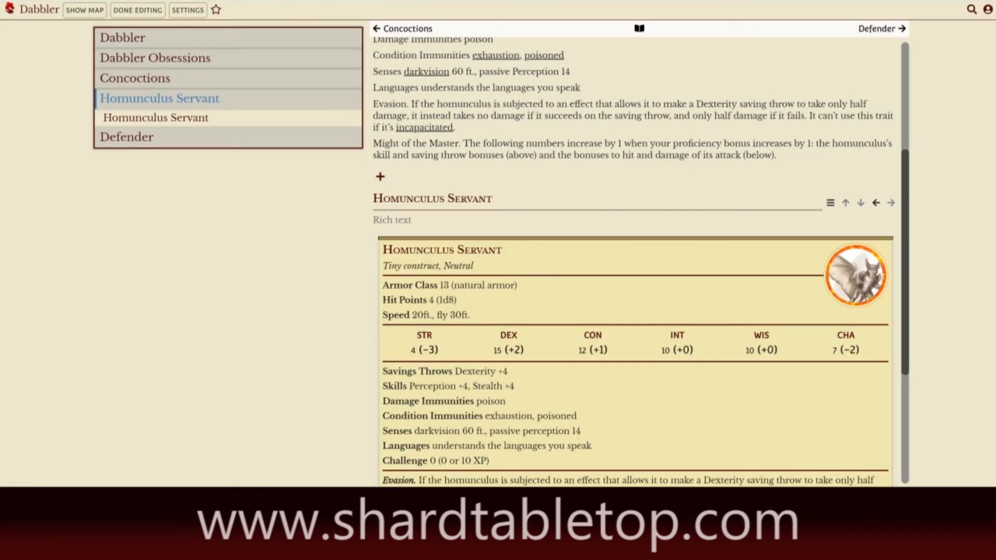
Delete all the plain stat text under the Homunculus Servant chapter heading, keeping the stat block section
left_click_drag(905, 210, 912, 109)
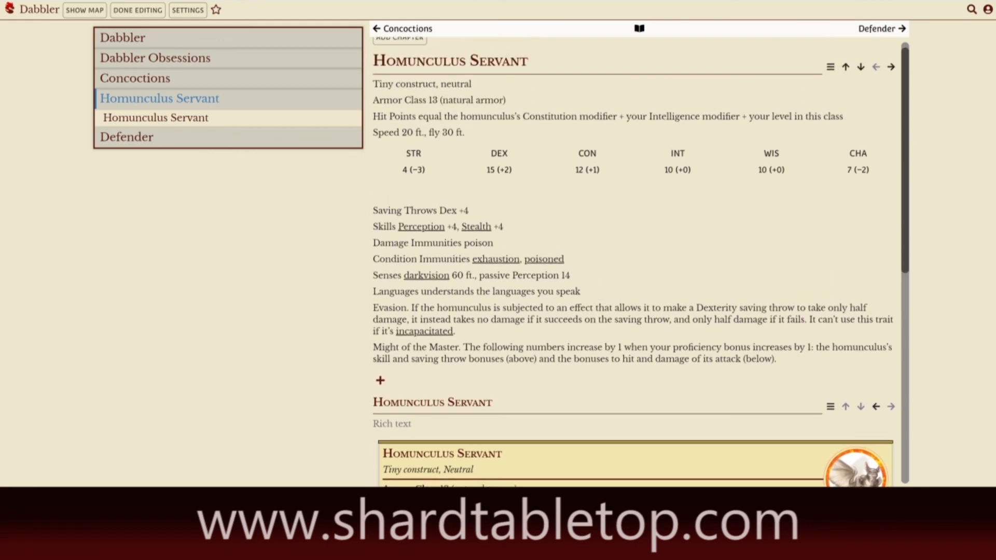
left_click_drag(373, 83, 777, 360)
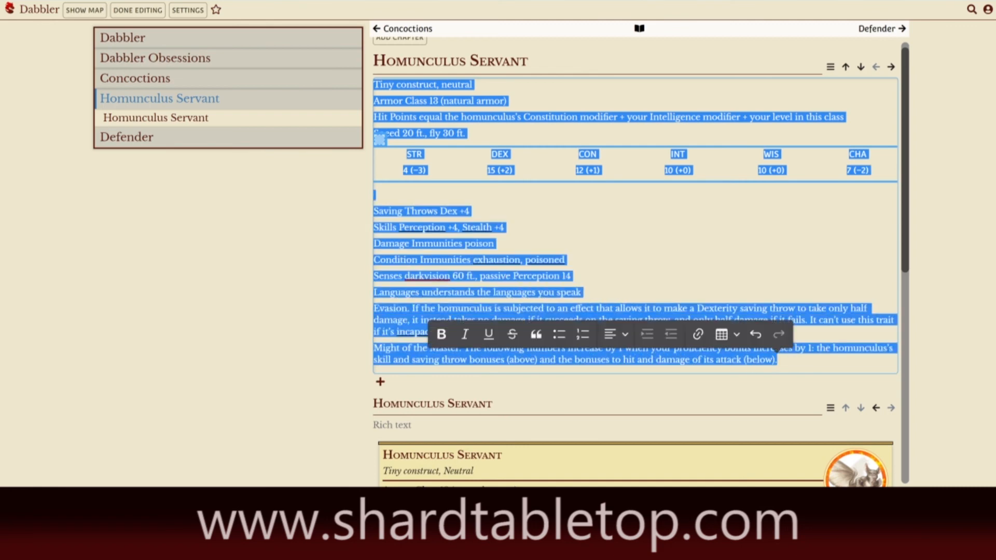
key("BackSpace")
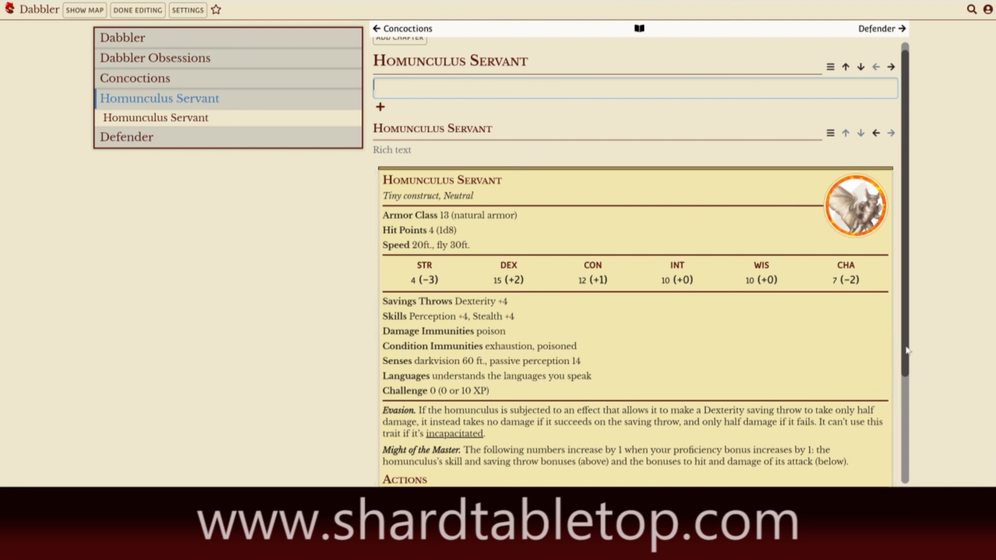
left_click_drag(907, 350, 915, 473)
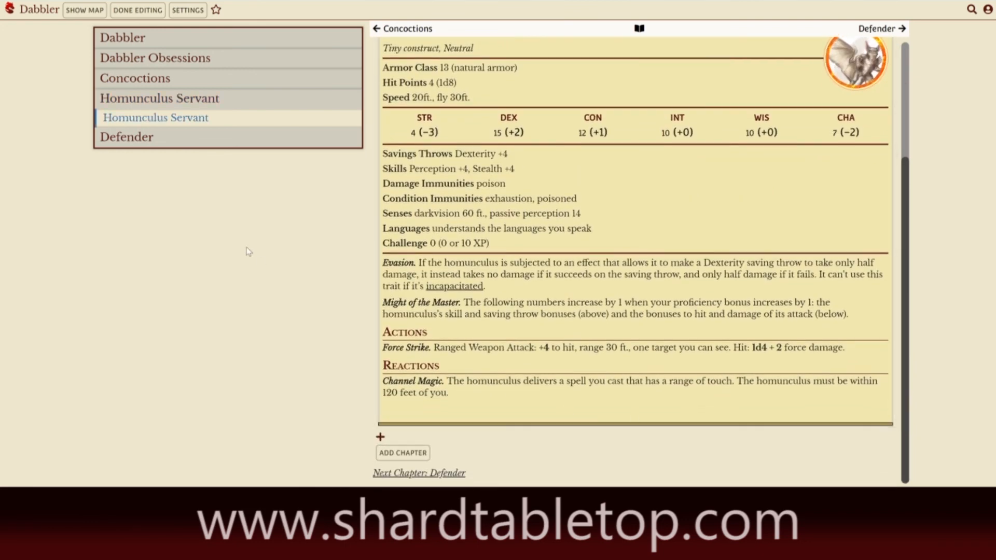
Open the Defender chapter and review its statistics, Actions and Reactions text
left_click(125, 138)
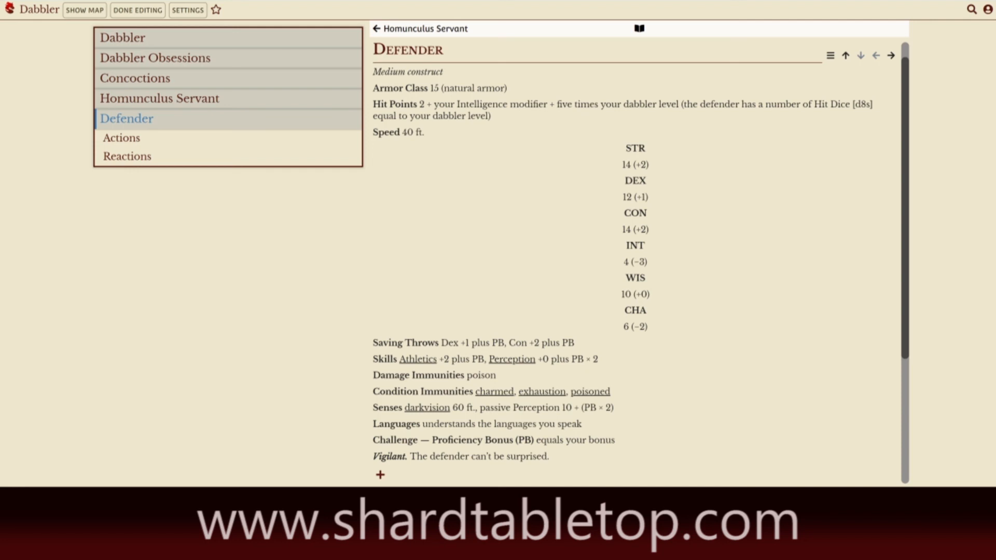
scroll(919, 441, "down", 3)
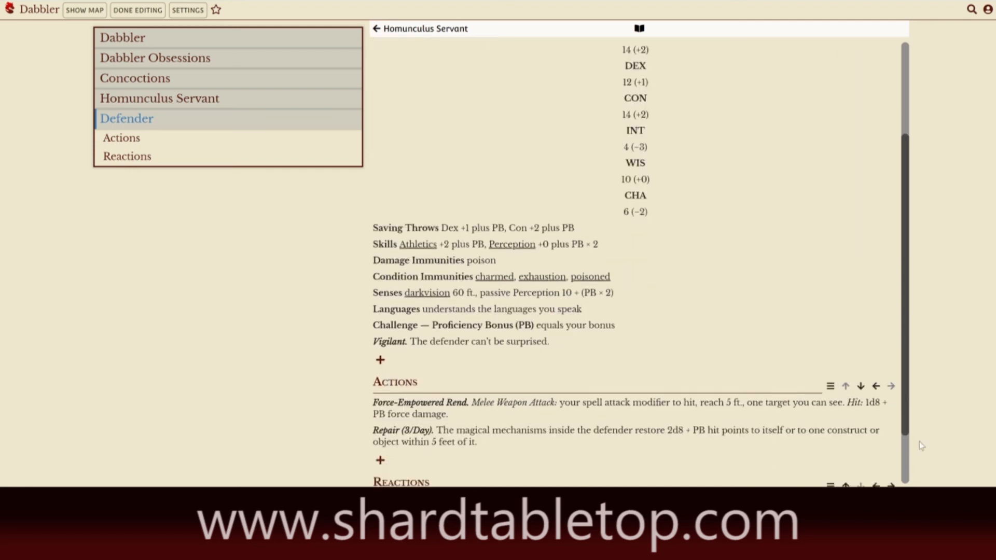
scroll(921, 446, "down", 2)
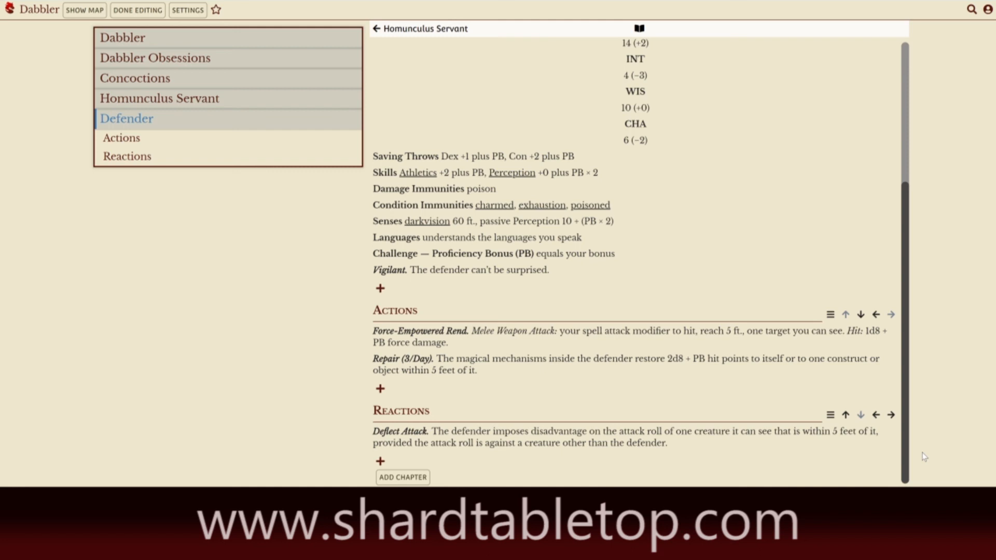
scroll(924, 457, "up", 5)
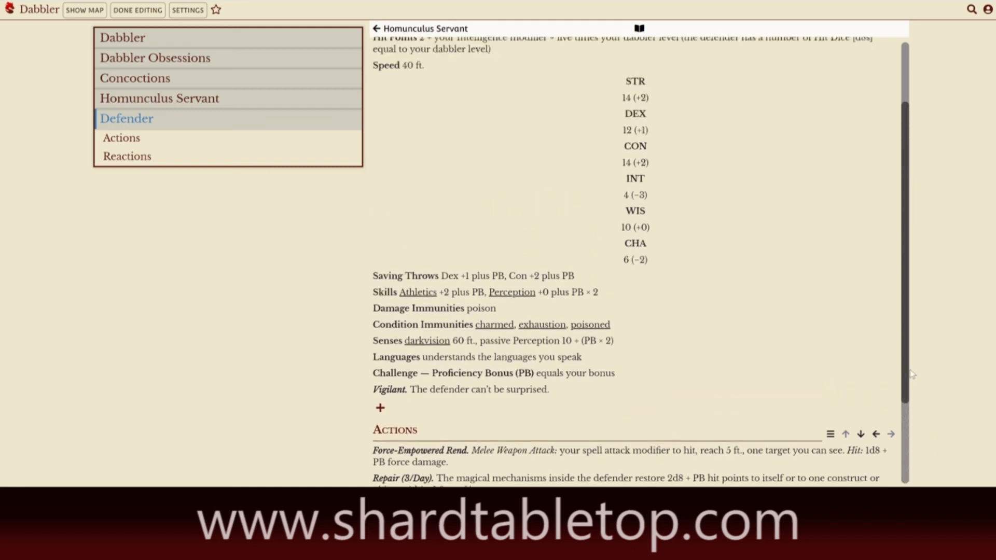